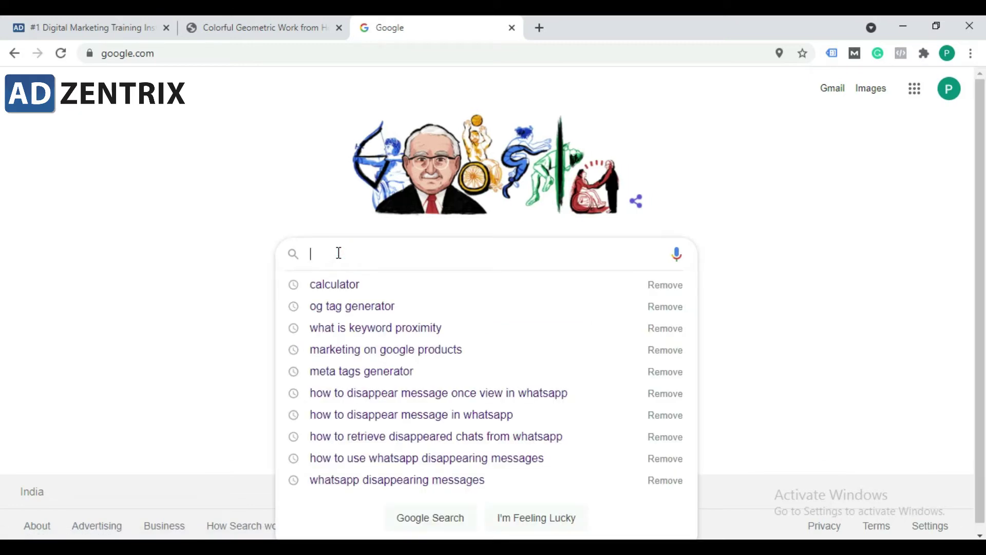
Step: Search Google for 'classified sites list' and open bizglide's 'Best 300+ Free Classified Submission Sites' in a new tab
{"action": "type", "text": "cla"}
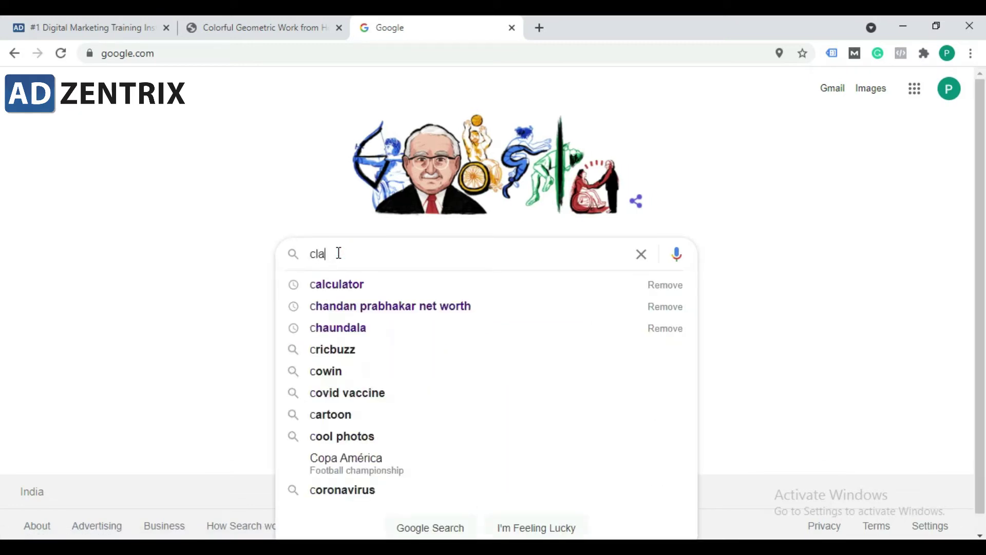
{"action": "type", "text": "ssified si"}
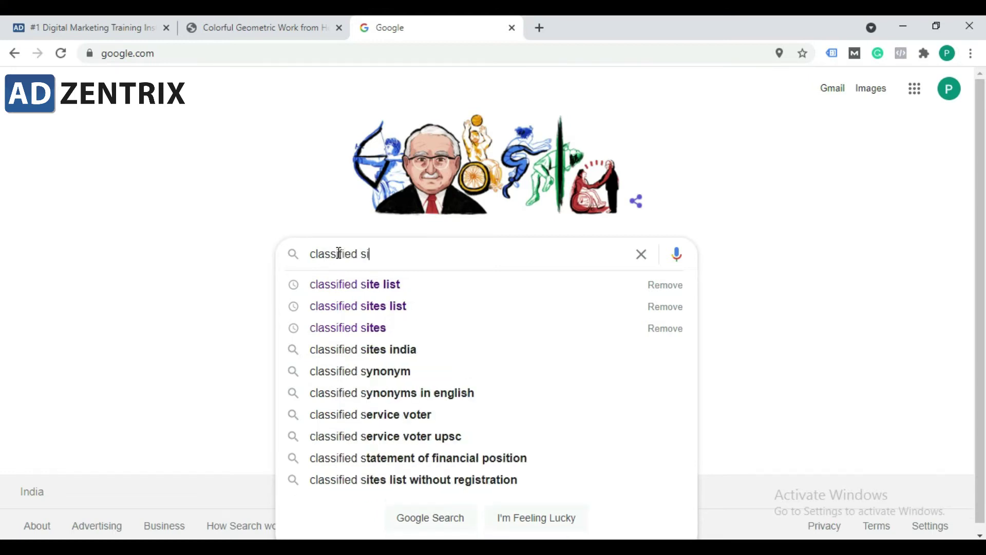
{"action": "type", "text": "tes list"}
{"action": "key", "text": "Return"}
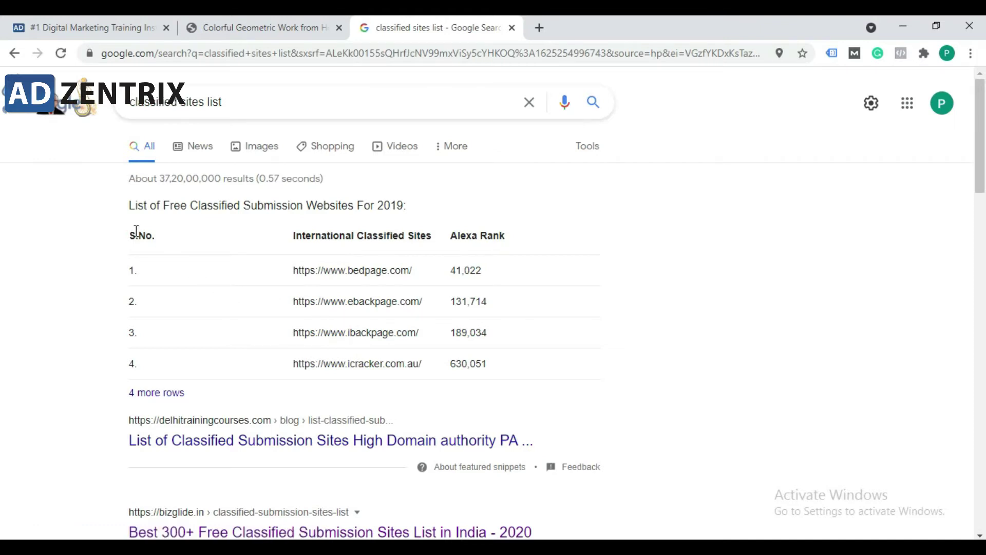
{"action": "scroll", "coordinate": [302, 315], "scroll_direction": "down", "scroll_amount": 4}
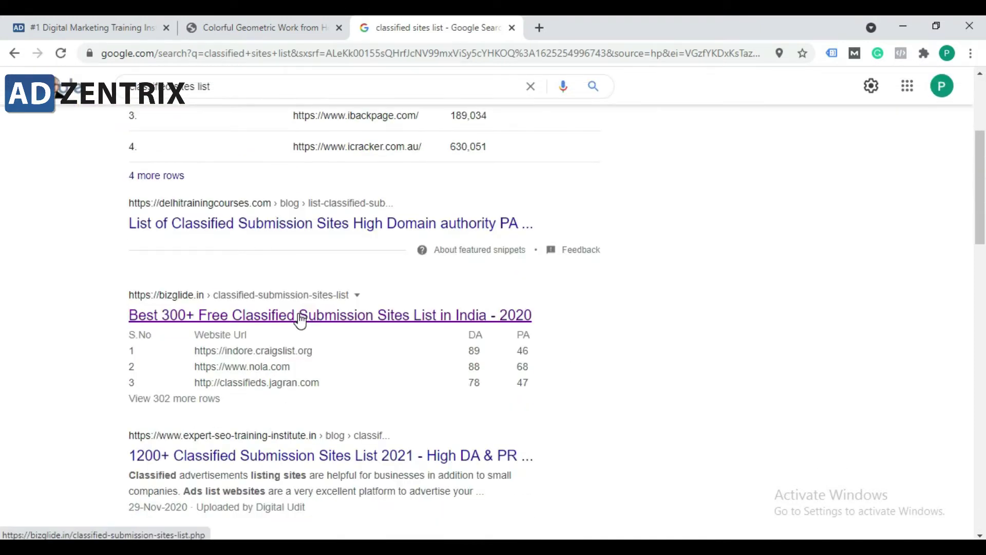
{"action": "middle_click", "coordinate": [247, 316]}
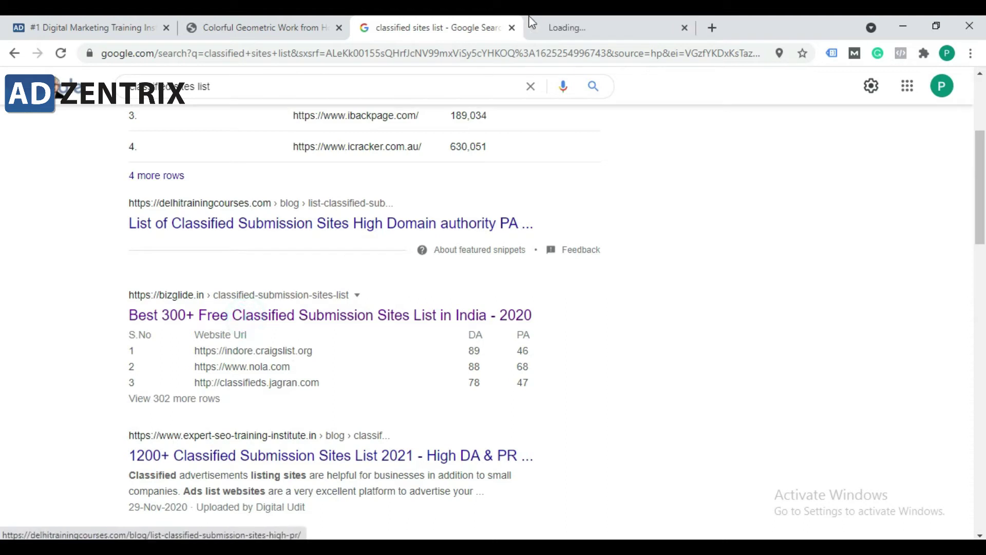
Step: Switch to the bizglide tab and scroll down to the classified sites table with DA and PA scores
{"action": "left_click", "coordinate": [534, 23]}
{"action": "left_click", "coordinate": [474, 23]}
{"action": "left_click", "coordinate": [572, 21]}
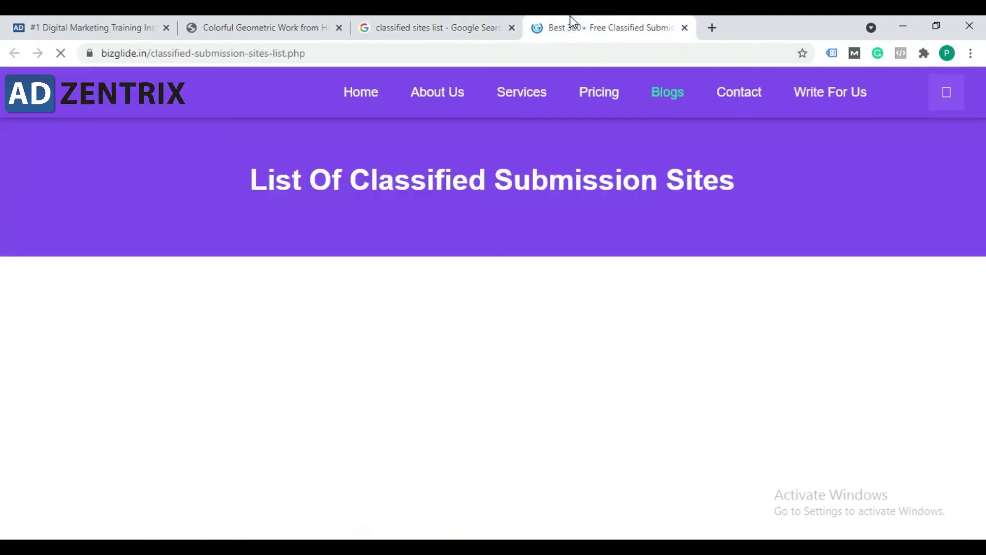
{"action": "scroll", "coordinate": [324, 318], "scroll_direction": "down", "scroll_amount": 10}
{"action": "scroll", "coordinate": [308, 328], "scroll_direction": "down", "scroll_amount": 10}
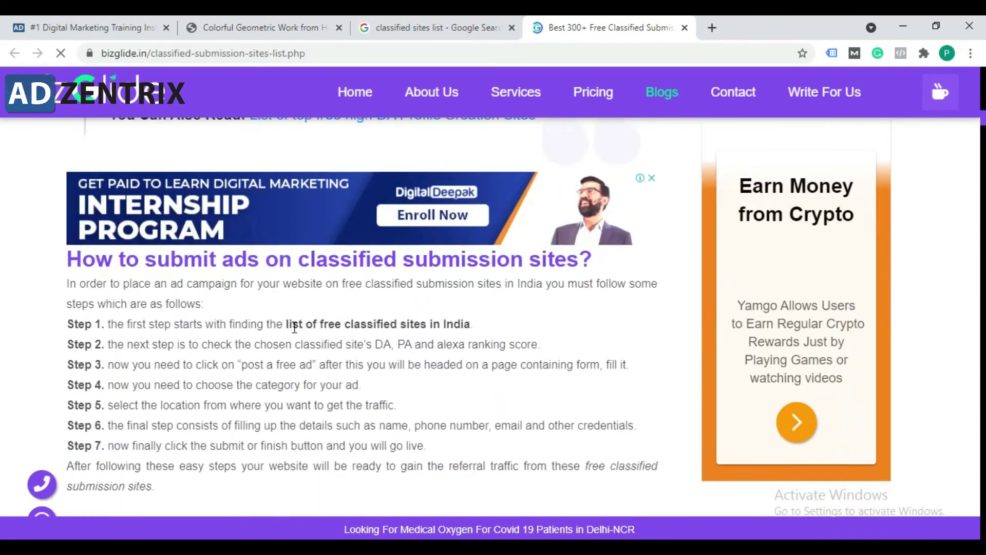
{"action": "scroll", "coordinate": [229, 360], "scroll_direction": "down", "scroll_amount": 10}
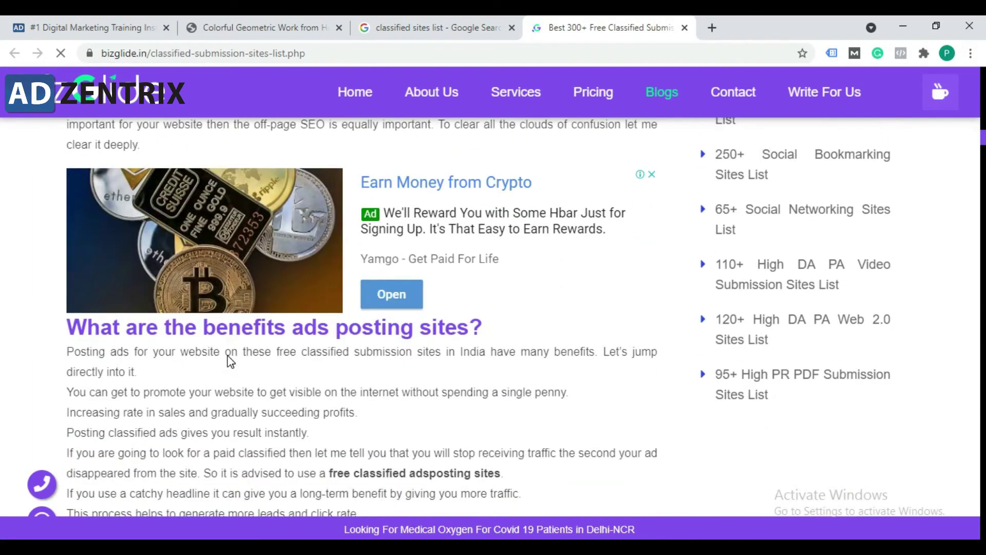
{"action": "scroll", "coordinate": [229, 360], "scroll_direction": "down", "scroll_amount": 6}
{"action": "scroll", "coordinate": [229, 359], "scroll_direction": "down", "scroll_amount": 4}
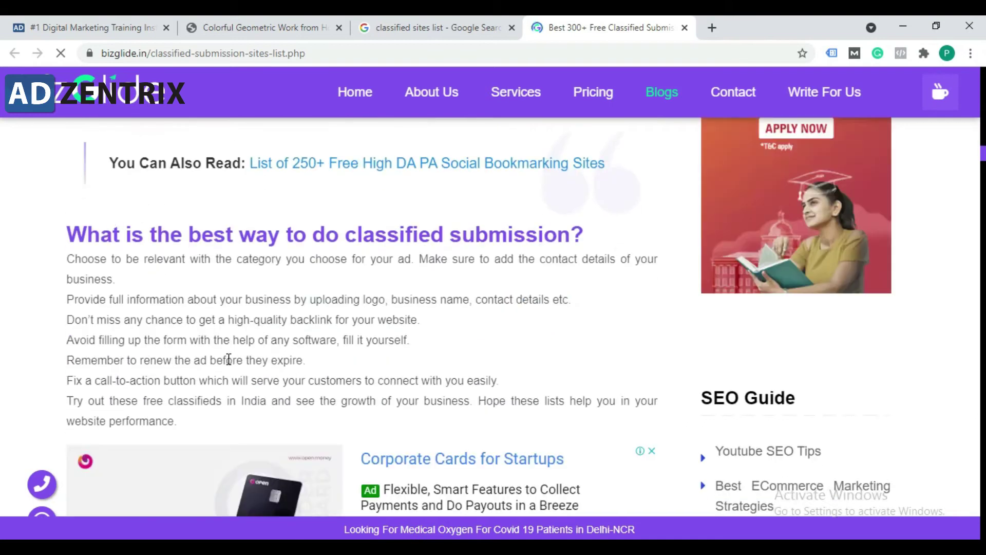
{"action": "scroll", "coordinate": [228, 360], "scroll_direction": "down", "scroll_amount": 15}
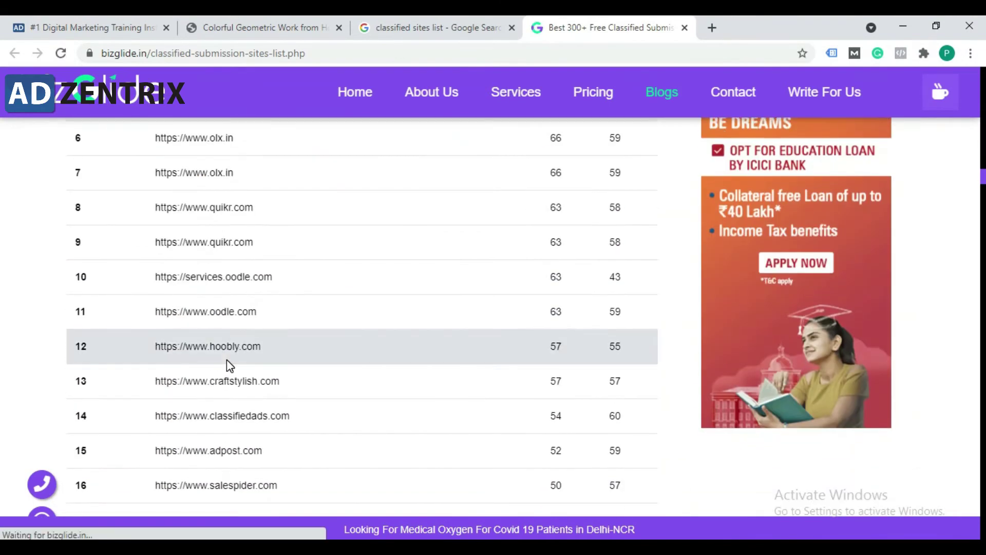
{"action": "scroll", "coordinate": [229, 359], "scroll_direction": "up", "scroll_amount": 5}
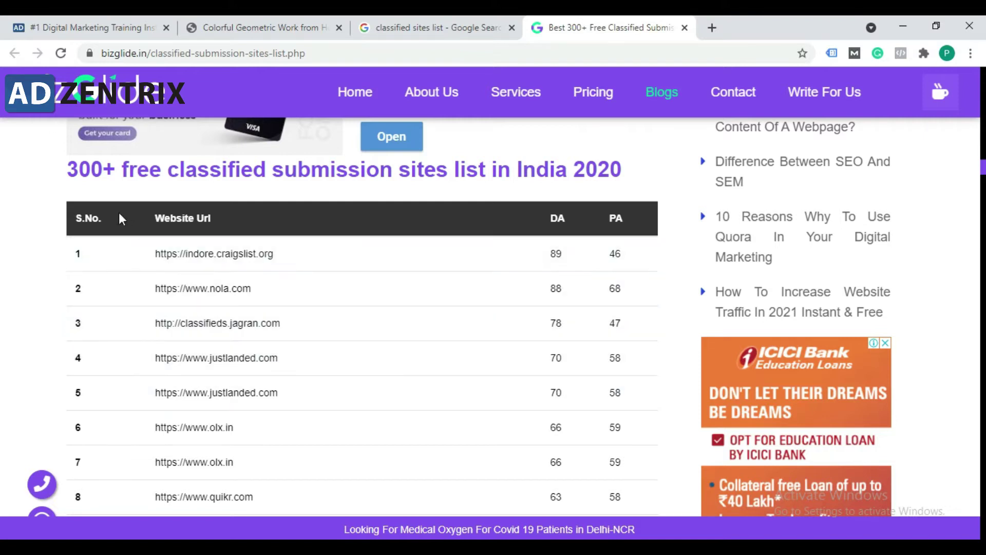
Step: Scroll up and down through the bizglide classified sites table to review the listed sites
{"action": "left_click_drag", "start_coordinate": [70, 180], "coordinate": [200, 186]}
{"action": "left_click", "coordinate": [200, 186]}
{"action": "scroll", "coordinate": [319, 362], "scroll_direction": "down", "scroll_amount": 20}
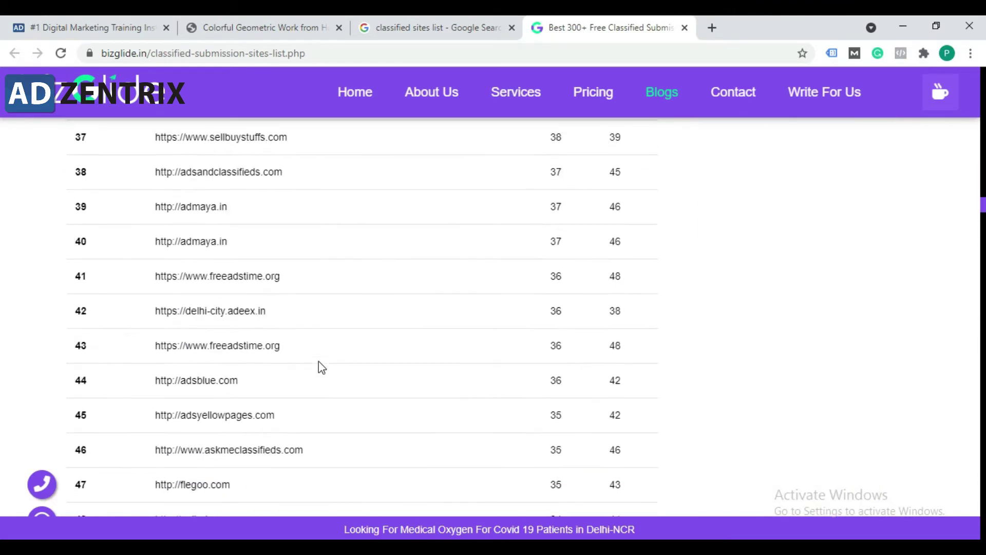
{"action": "scroll", "coordinate": [318, 362], "scroll_direction": "down", "scroll_amount": 5}
{"action": "scroll", "coordinate": [319, 362], "scroll_direction": "down", "scroll_amount": 20}
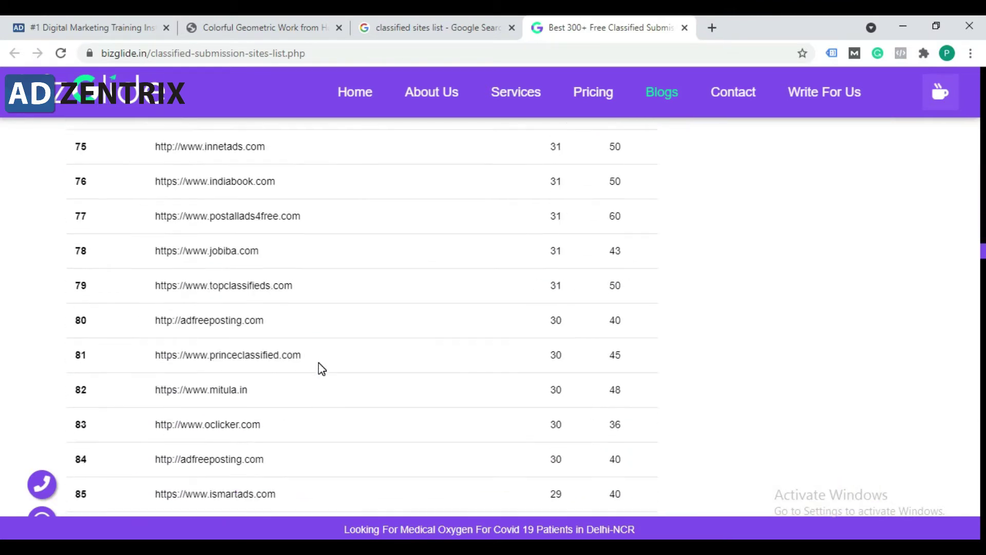
{"action": "scroll", "coordinate": [318, 365], "scroll_direction": "down", "scroll_amount": 20}
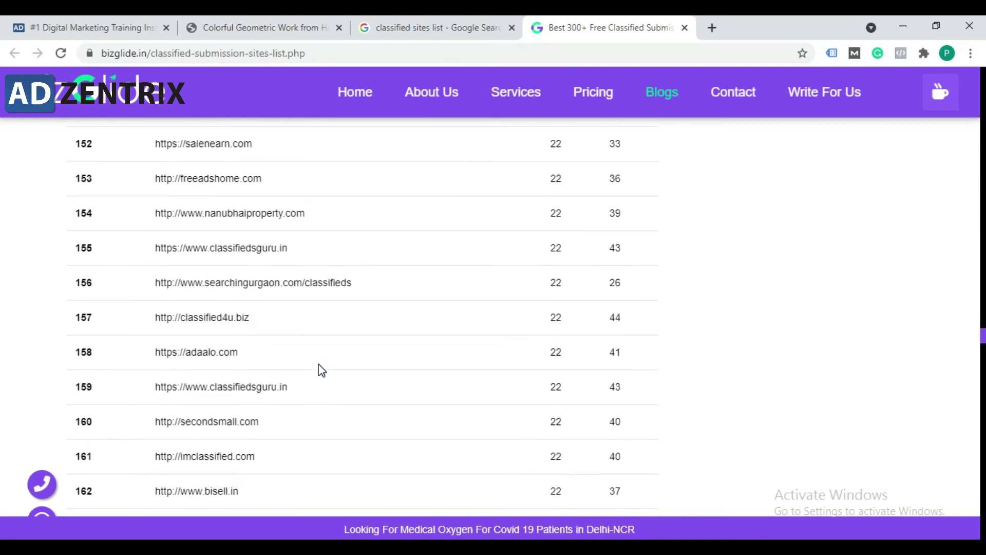
{"action": "scroll", "coordinate": [322, 365], "scroll_direction": "down", "scroll_amount": 11}
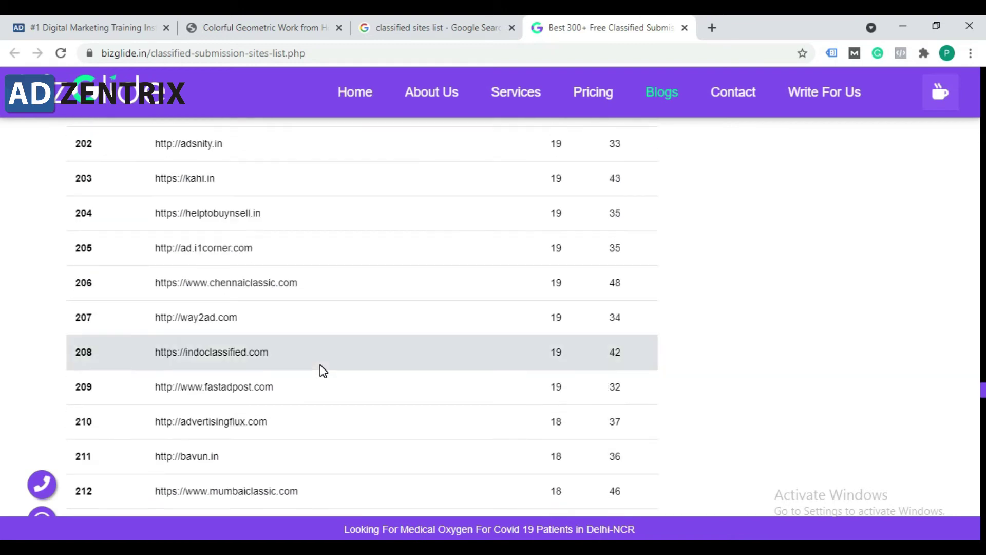
{"action": "scroll", "coordinate": [322, 365], "scroll_direction": "down", "scroll_amount": 11}
{"action": "scroll", "coordinate": [327, 377], "scroll_direction": "down", "scroll_amount": 20}
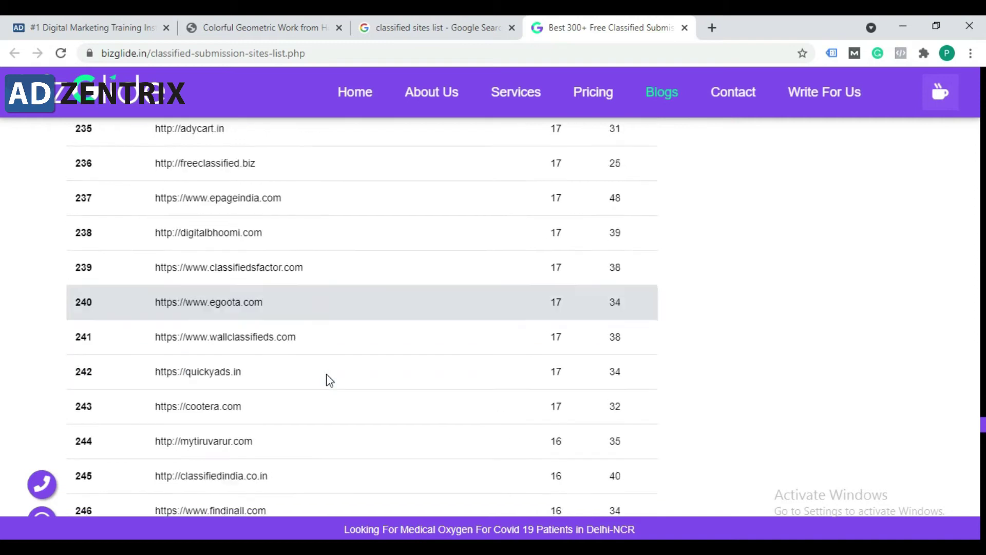
{"action": "scroll", "coordinate": [330, 381], "scroll_direction": "up", "scroll_amount": 20}
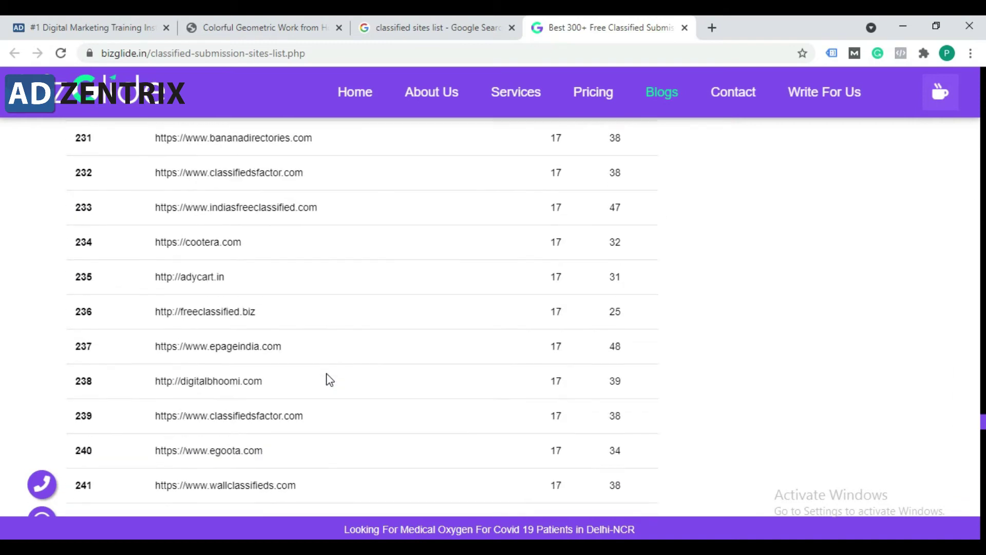
{"action": "scroll", "coordinate": [329, 380], "scroll_direction": "up", "scroll_amount": 20}
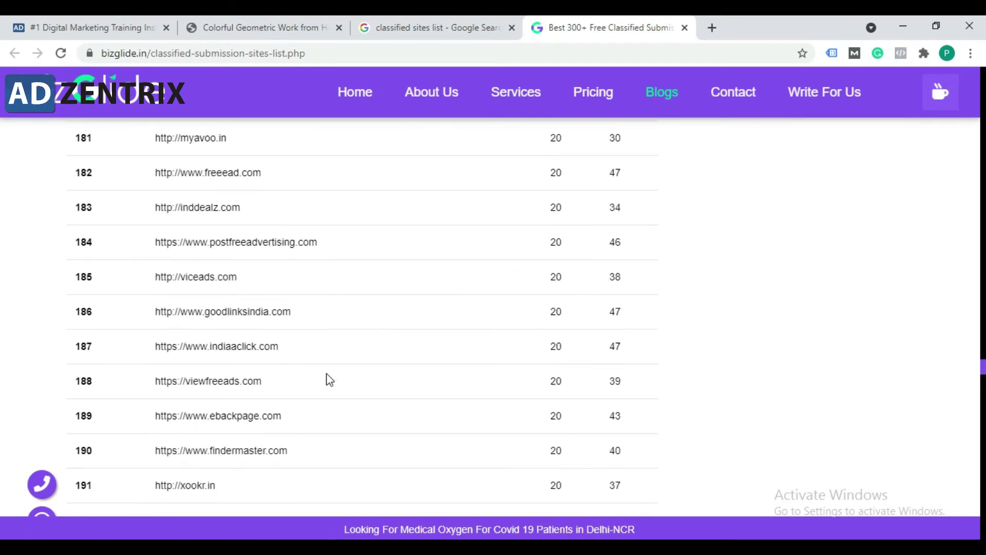
{"action": "scroll", "coordinate": [329, 380], "scroll_direction": "up", "scroll_amount": 20}
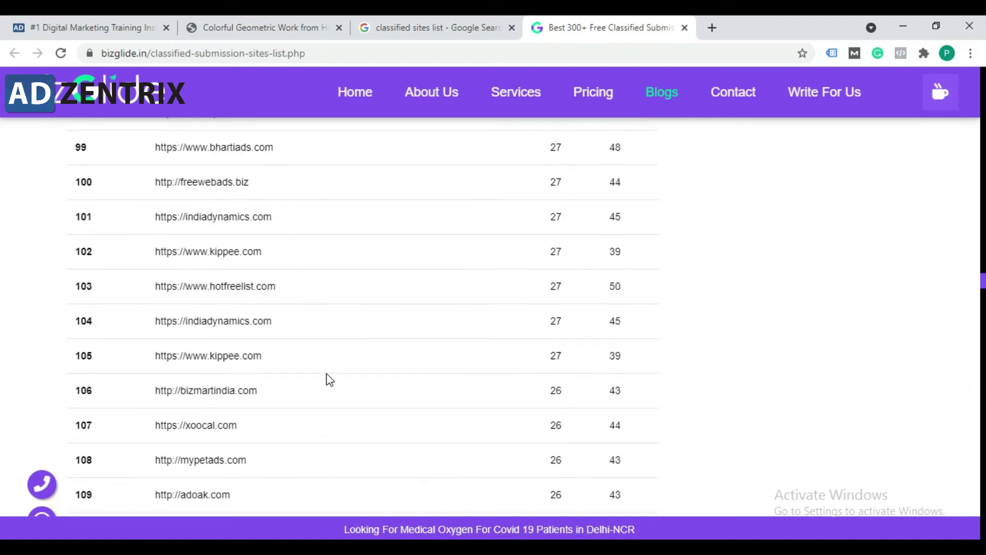
{"action": "scroll", "coordinate": [330, 380], "scroll_direction": "up", "scroll_amount": 20}
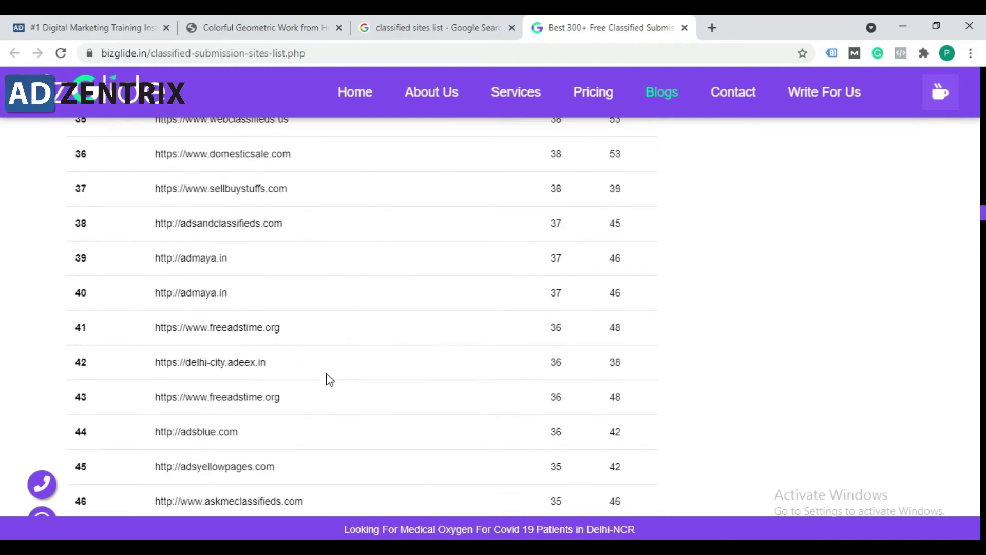
{"action": "scroll", "coordinate": [329, 380], "scroll_direction": "up", "scroll_amount": 13}
{"action": "scroll", "coordinate": [329, 380], "scroll_direction": "down", "scroll_amount": 9}
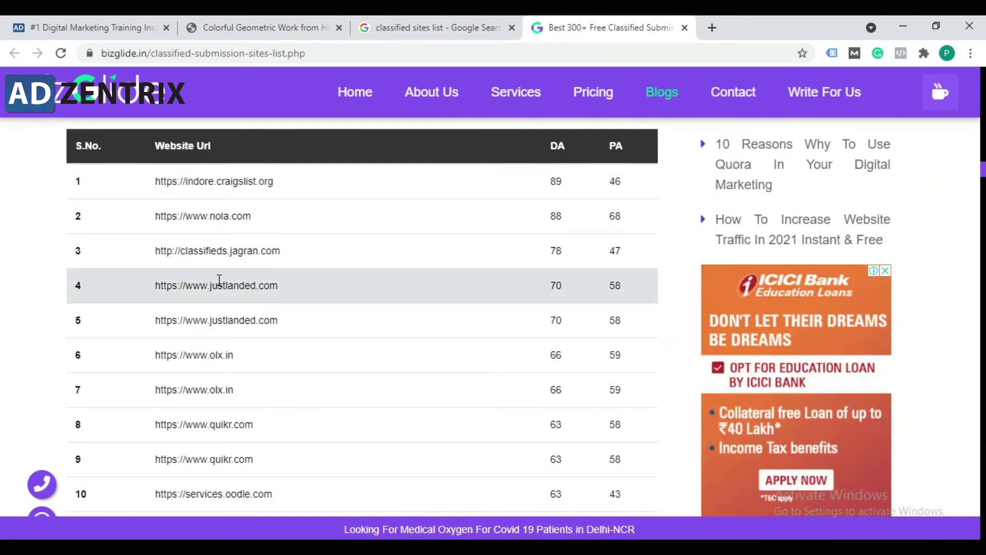
Step: Open the justlanded.com address from row 4 in a new tab, staying on the list
{"action": "left_click_drag", "start_coordinate": [286, 286], "coordinate": [157, 290]}
{"action": "right_click", "coordinate": [206, 289]}
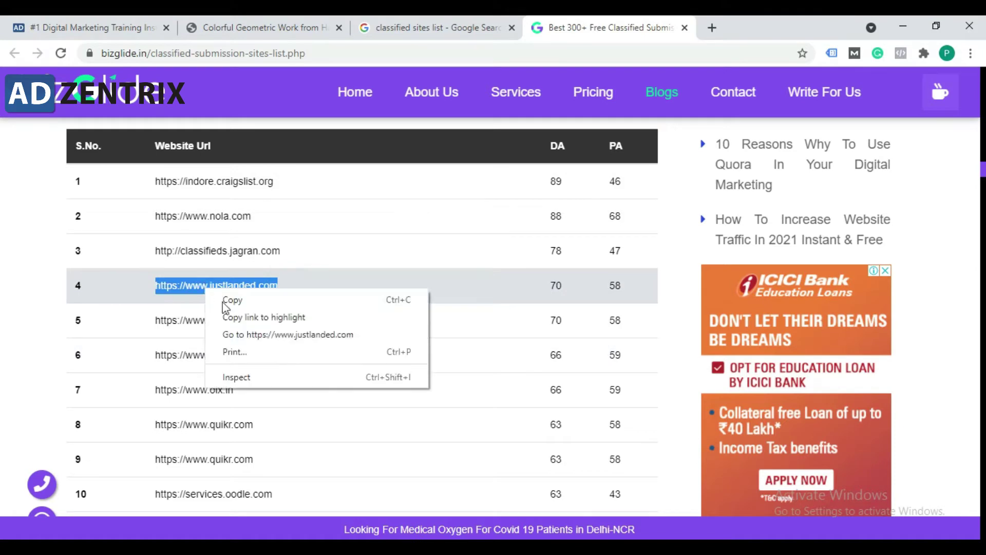
{"action": "left_click", "coordinate": [263, 335]}
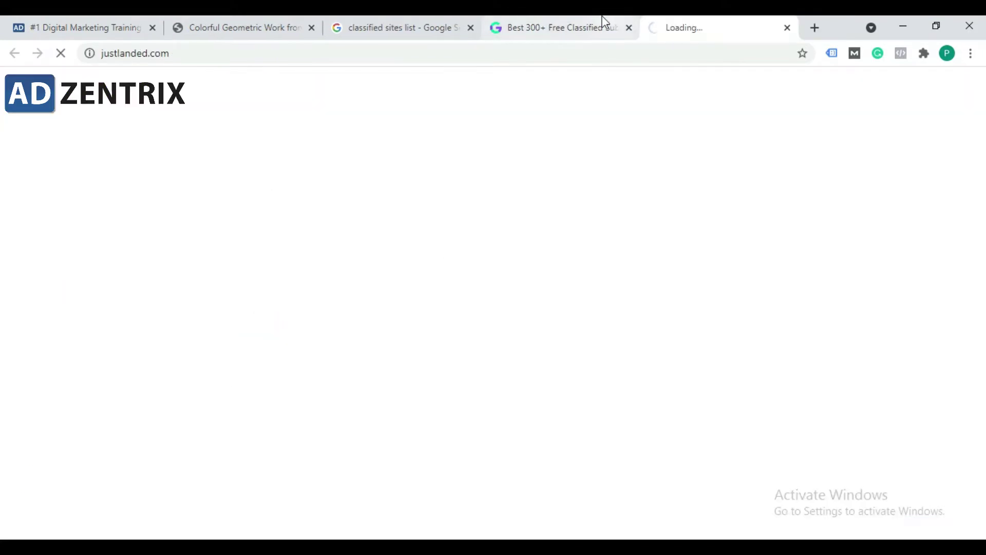
{"action": "left_click", "coordinate": [602, 19]}
Step: Select the olx.in (row 6) and quikr.com (row 8) addresses in the list
{"action": "left_click_drag", "start_coordinate": [247, 360], "coordinate": [124, 359]}
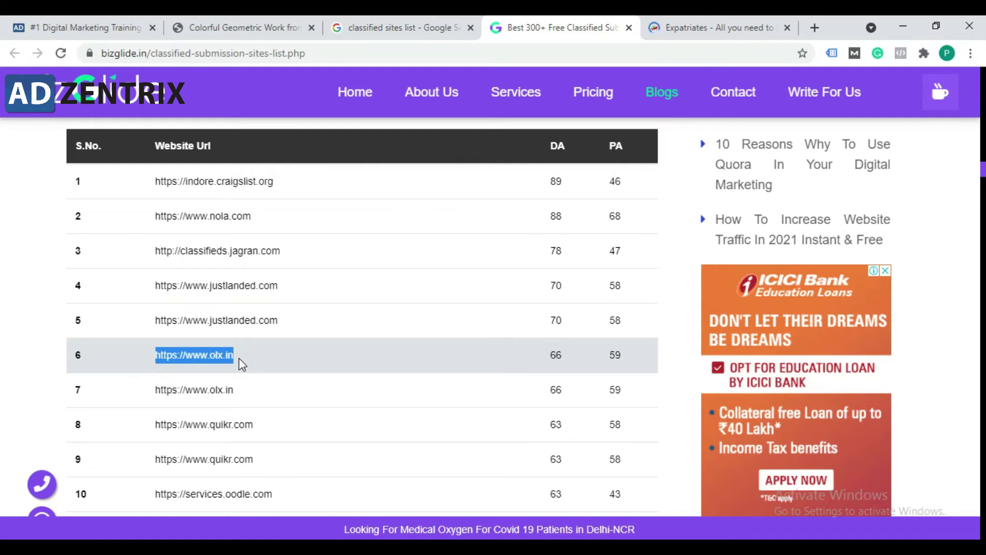
{"action": "scroll", "coordinate": [285, 414], "scroll_direction": "down", "scroll_amount": 1}
{"action": "left_click_drag", "start_coordinate": [275, 354], "coordinate": [154, 352]}
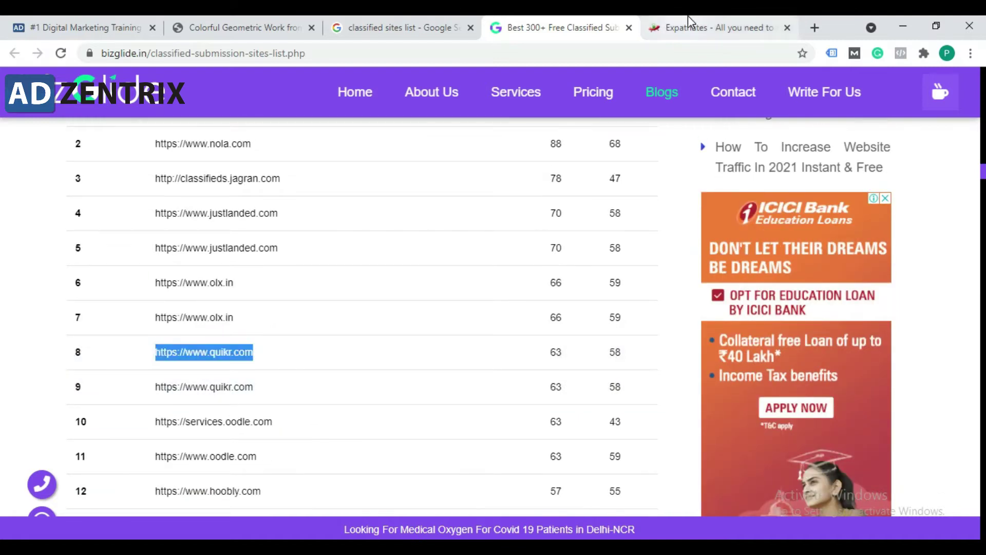
{"action": "left_click", "coordinate": [688, 21]}
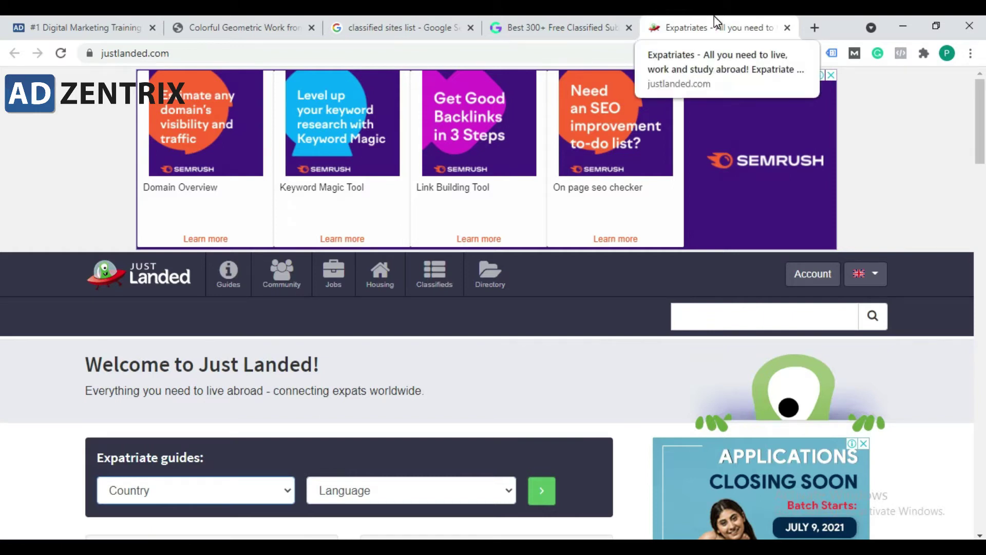
{"action": "scroll", "coordinate": [483, 354], "scroll_direction": "down", "scroll_amount": 15}
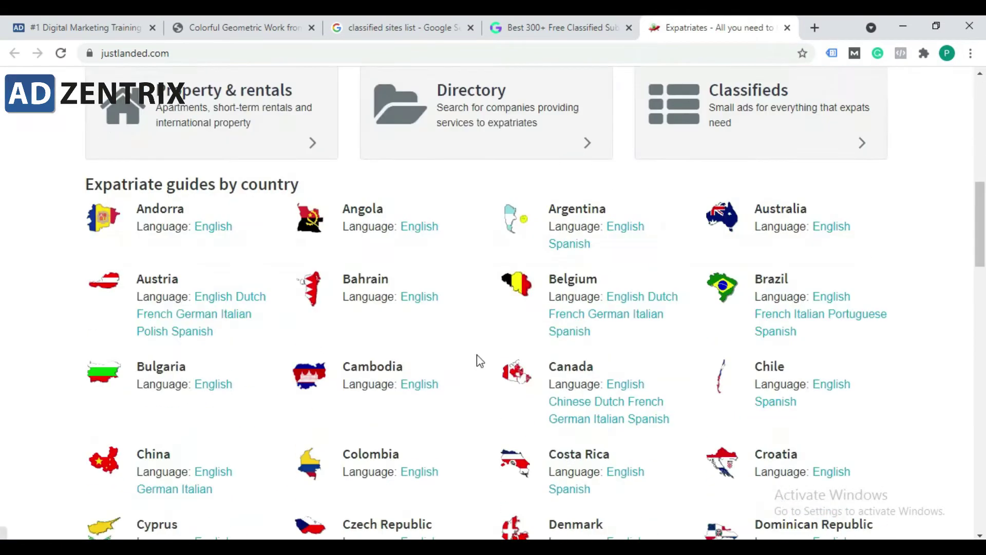
{"action": "scroll", "coordinate": [441, 359], "scroll_direction": "up", "scroll_amount": 11}
{"action": "scroll", "coordinate": [441, 360], "scroll_direction": "up", "scroll_amount": 4}
{"action": "scroll", "coordinate": [367, 341], "scroll_direction": "down", "scroll_amount": 10}
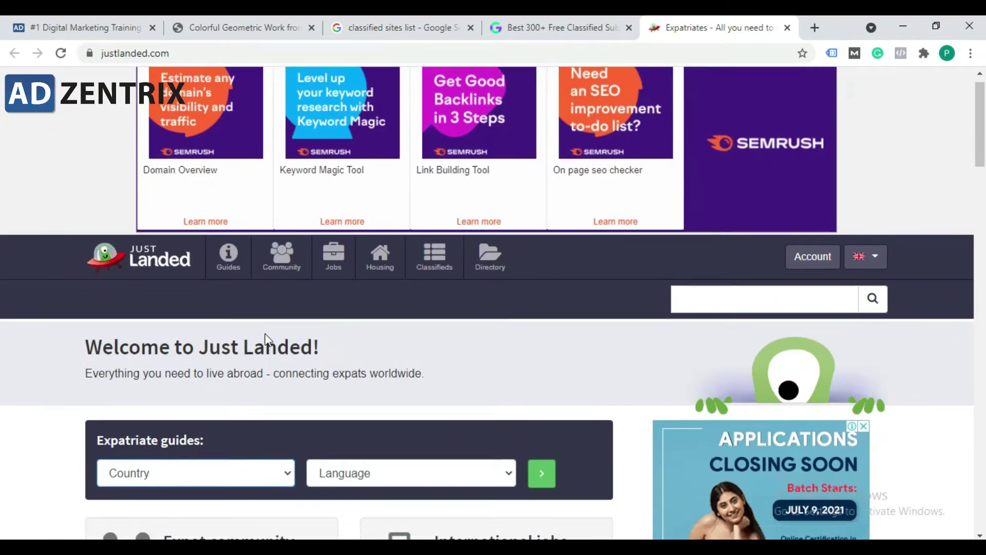
{"action": "scroll", "coordinate": [307, 326], "scroll_direction": "up", "scroll_amount": 10}
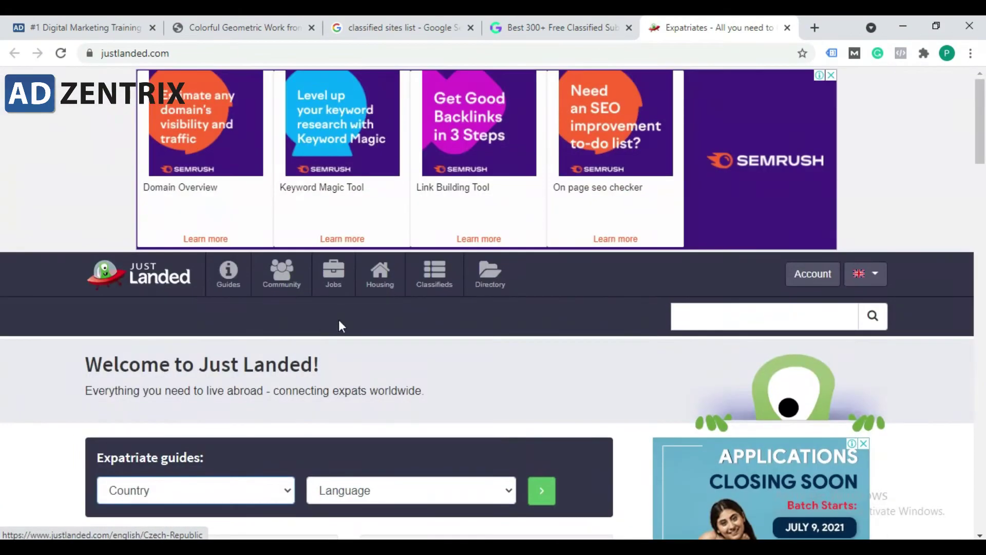
{"action": "scroll", "coordinate": [506, 370], "scroll_direction": "down", "scroll_amount": 1}
{"action": "scroll", "coordinate": [507, 370], "scroll_direction": "down", "scroll_amount": 12}
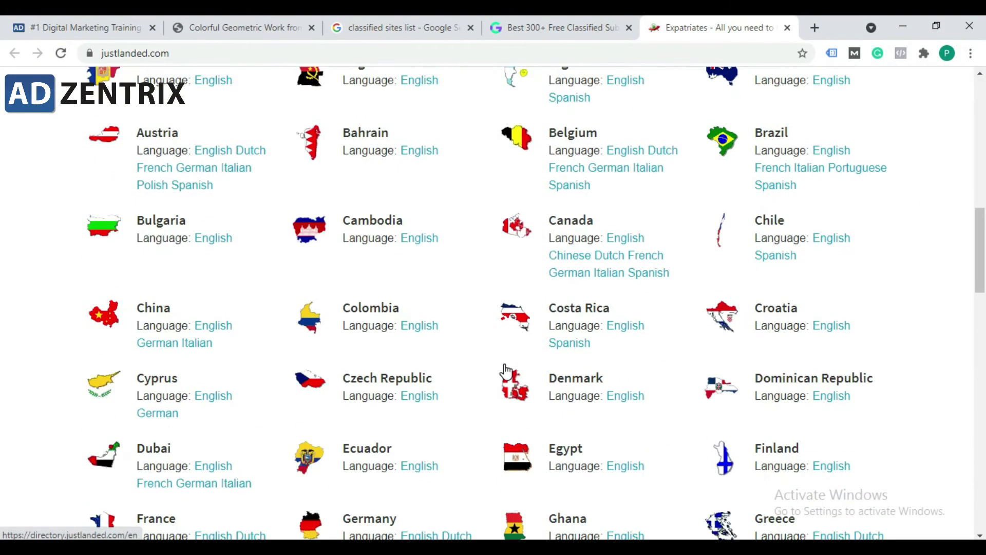
{"action": "scroll", "coordinate": [503, 360], "scroll_direction": "up", "scroll_amount": 10}
{"action": "scroll", "coordinate": [438, 282], "scroll_direction": "up", "scroll_amount": 5}
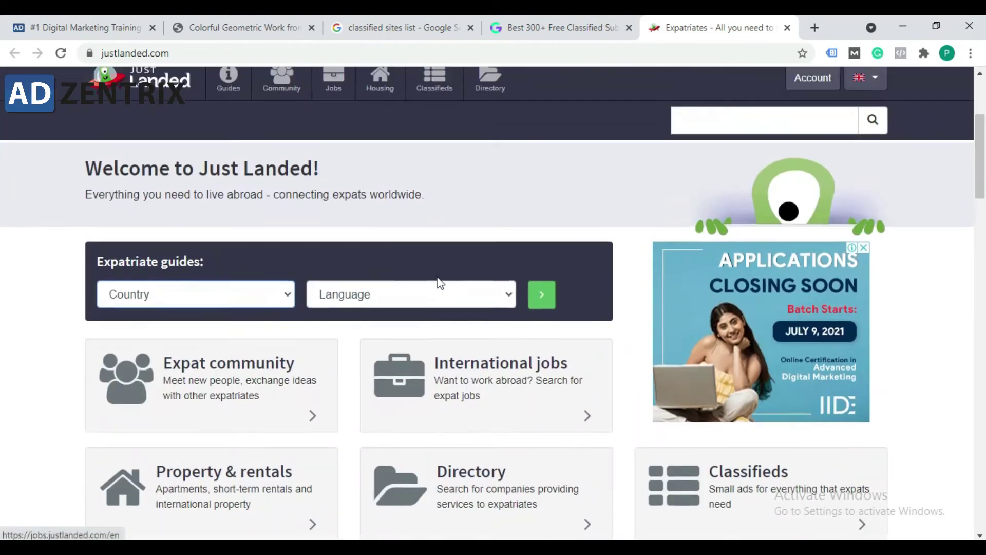
{"action": "scroll", "coordinate": [367, 334], "scroll_direction": "down", "scroll_amount": 12}
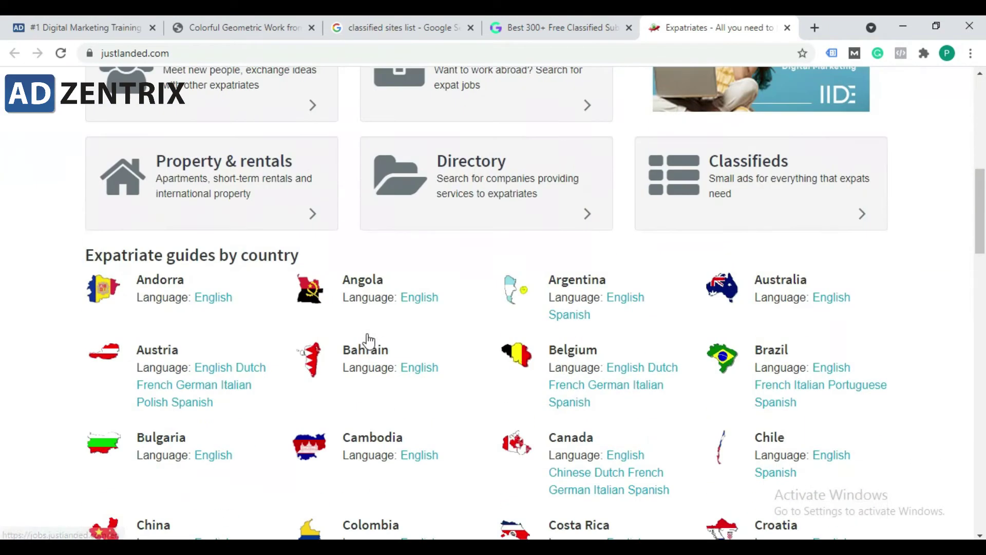
{"action": "scroll", "coordinate": [353, 343], "scroll_direction": "down", "scroll_amount": 10}
{"action": "scroll", "coordinate": [347, 372], "scroll_direction": "down", "scroll_amount": 10}
{"action": "scroll", "coordinate": [346, 374], "scroll_direction": "up", "scroll_amount": 10}
{"action": "scroll", "coordinate": [447, 303], "scroll_direction": "up", "scroll_amount": 9}
{"action": "scroll", "coordinate": [447, 303], "scroll_direction": "up", "scroll_amount": 10}
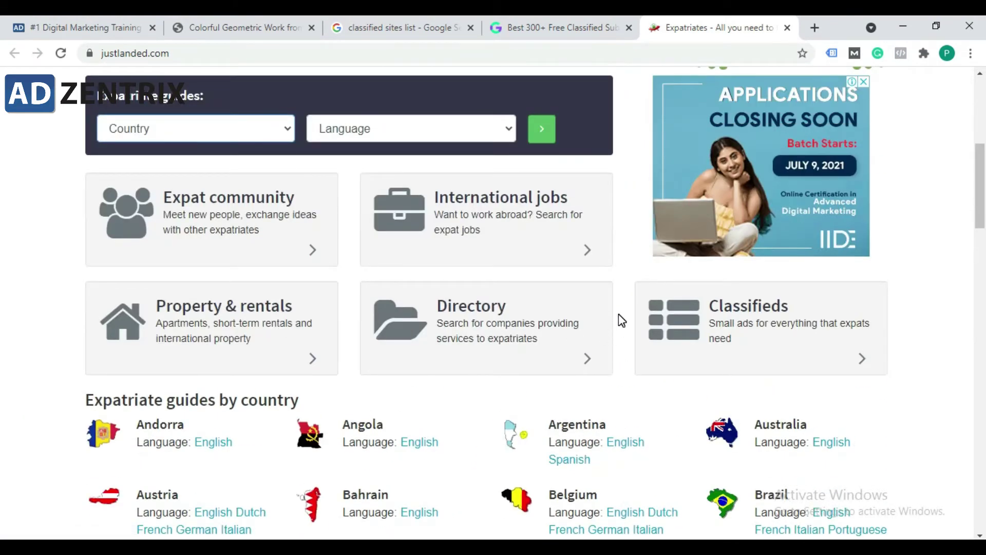
{"action": "scroll", "coordinate": [583, 300], "scroll_direction": "up", "scroll_amount": 7}
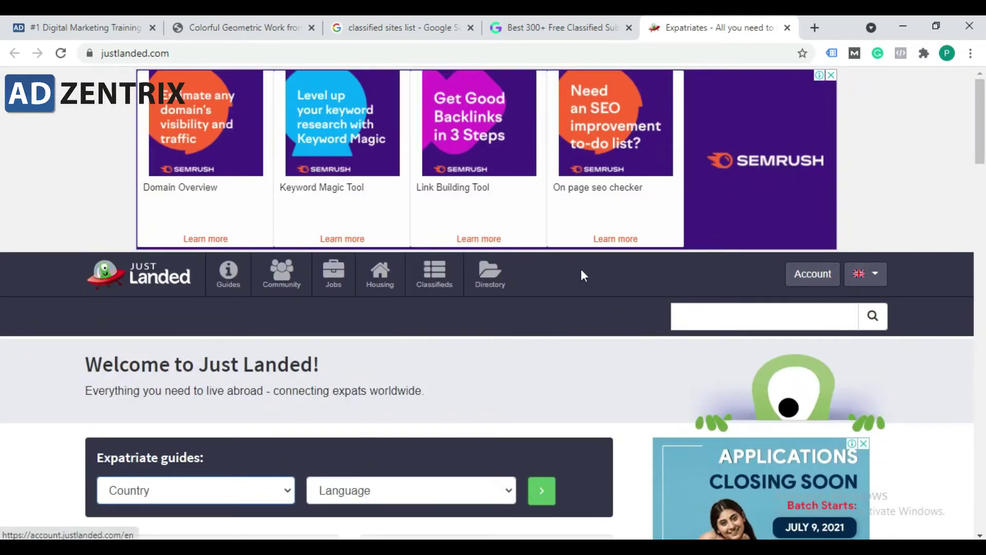
Step: Go to Just Landed's Classifieds section and close the pop-up advertisement
{"action": "left_click", "coordinate": [441, 268]}
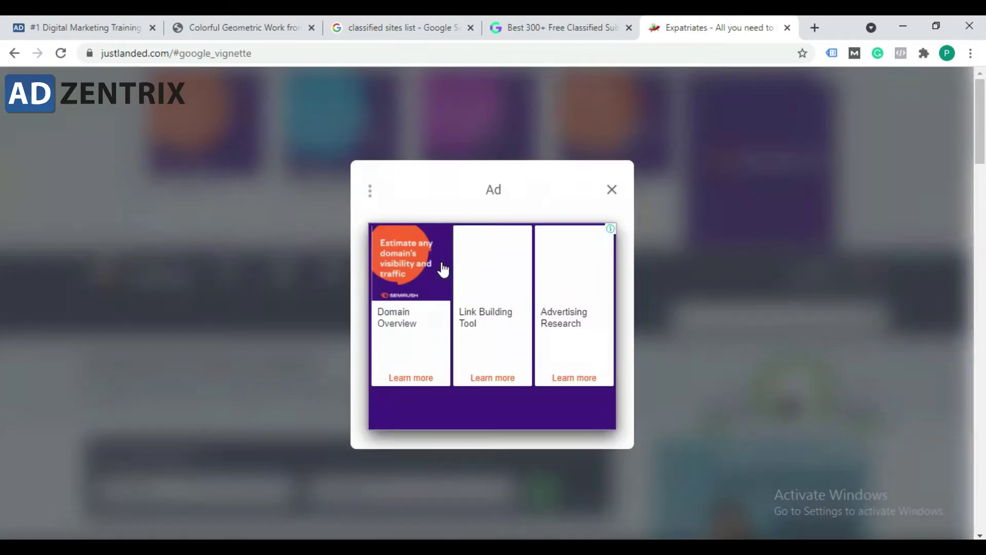
{"action": "left_click", "coordinate": [612, 189]}
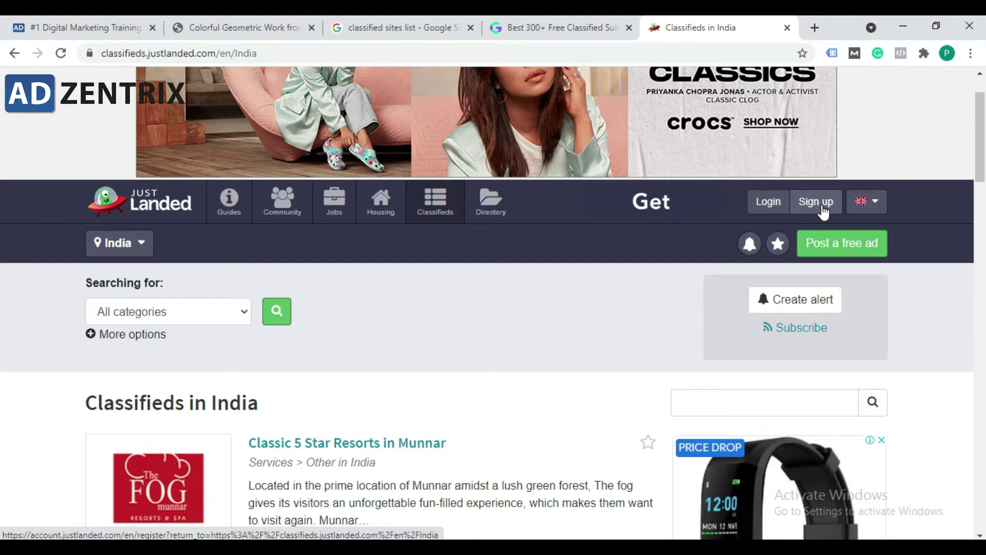
Step: Enter the account e-mail and password in the Just Landed sign-up form, accept the terms, and start reCAPTCHA
{"action": "left_click", "coordinate": [813, 205]}
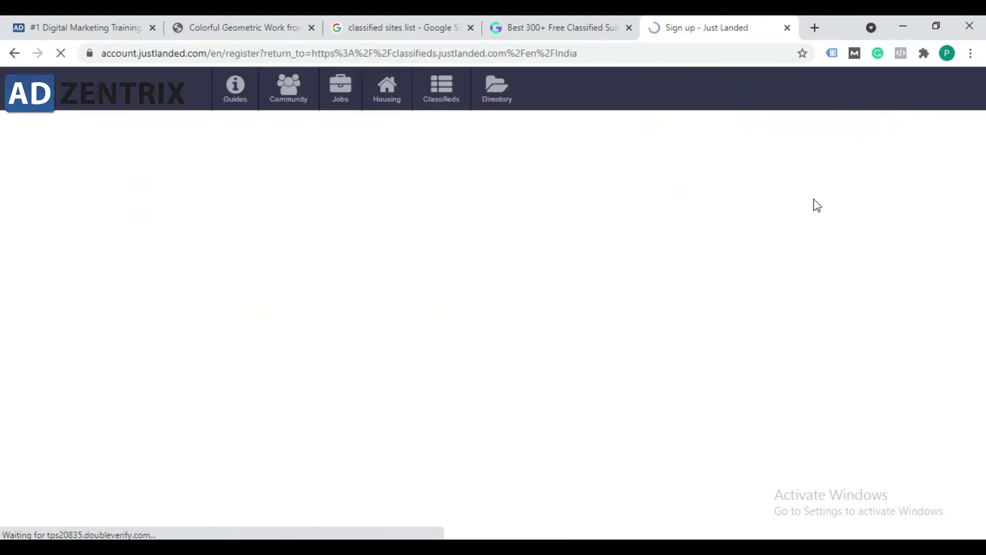
{"action": "left_click", "coordinate": [187, 226]}
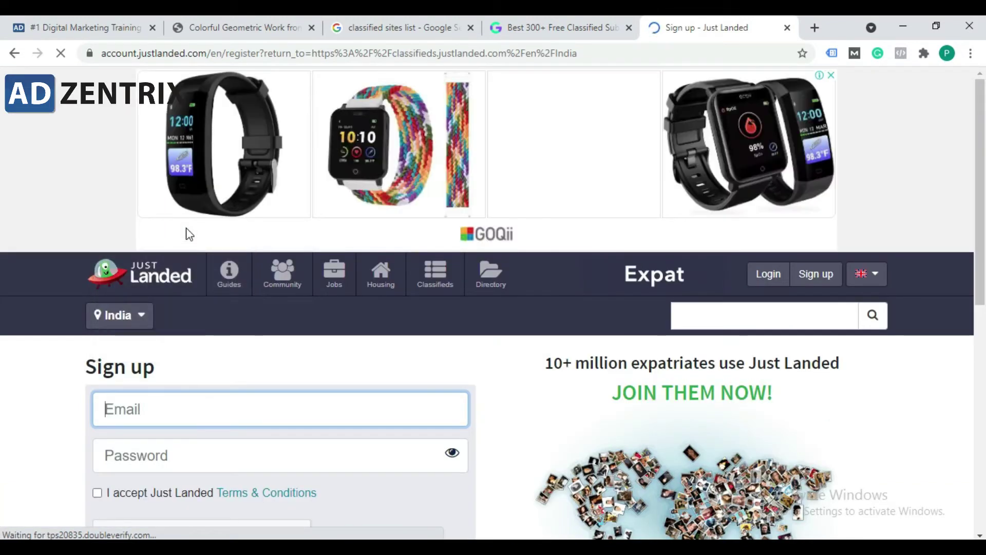
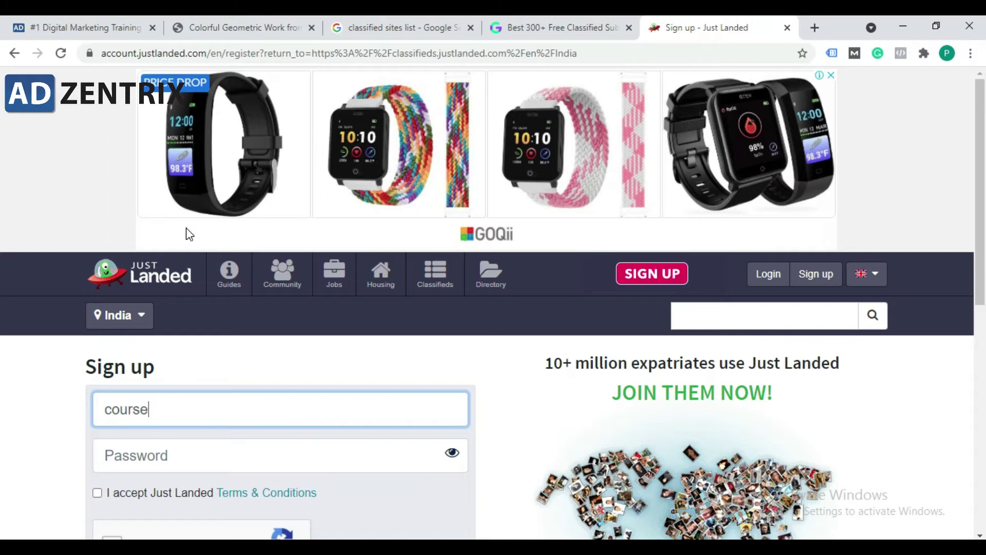
{"action": "key", "text": "Tab"}
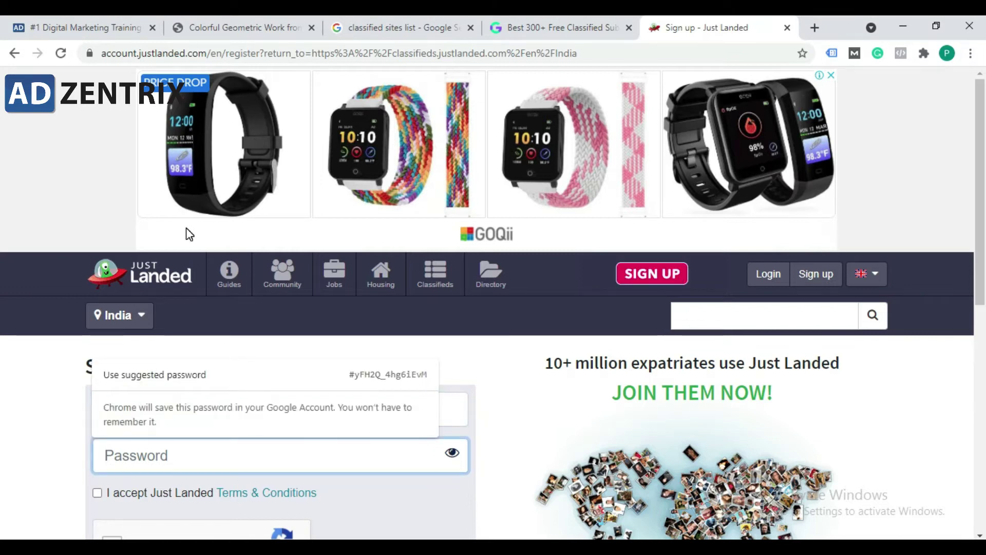
{"action": "type", "text": "c•••••"}
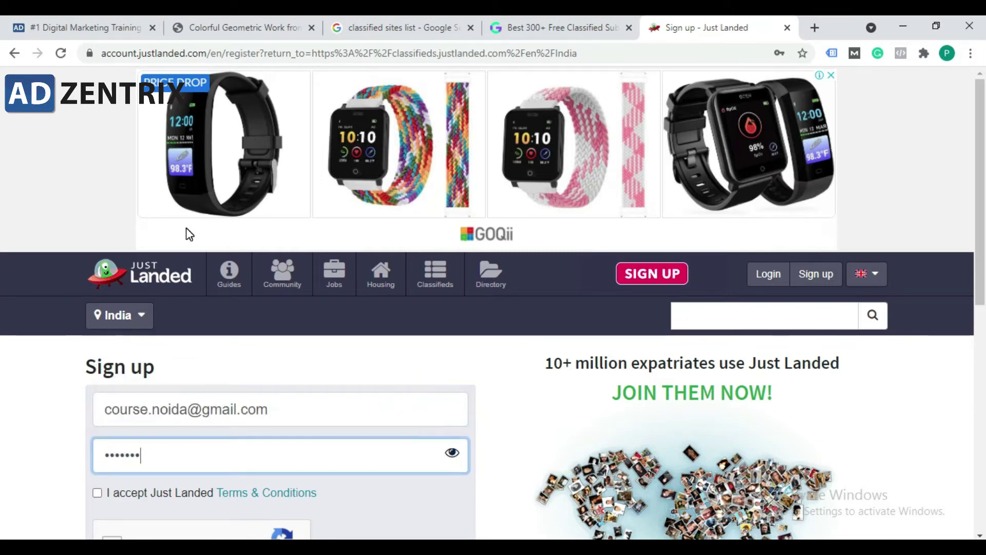
{"action": "scroll", "coordinate": [155, 318], "scroll_direction": "down", "scroll_amount": 3}
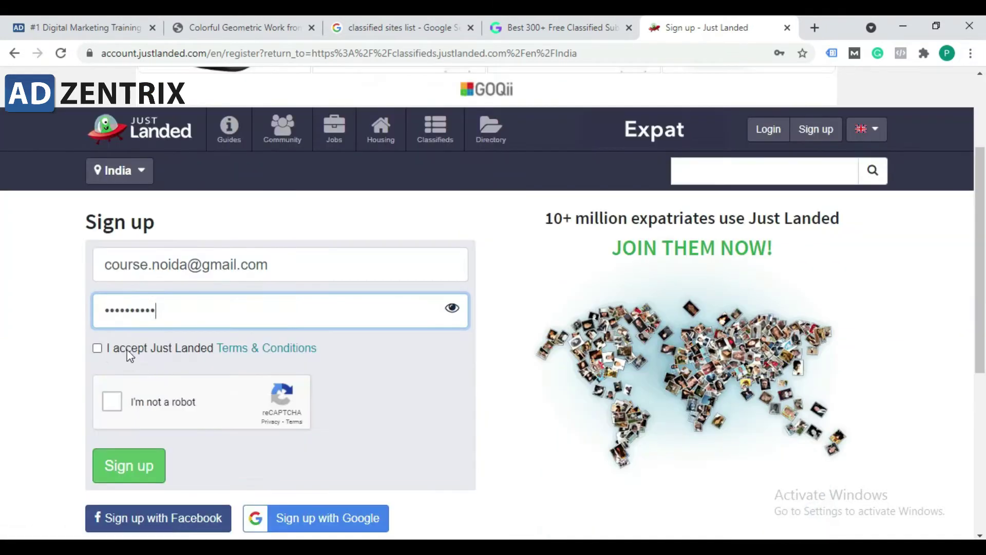
{"action": "left_click", "coordinate": [98, 348]}
{"action": "left_click", "coordinate": [107, 401]}
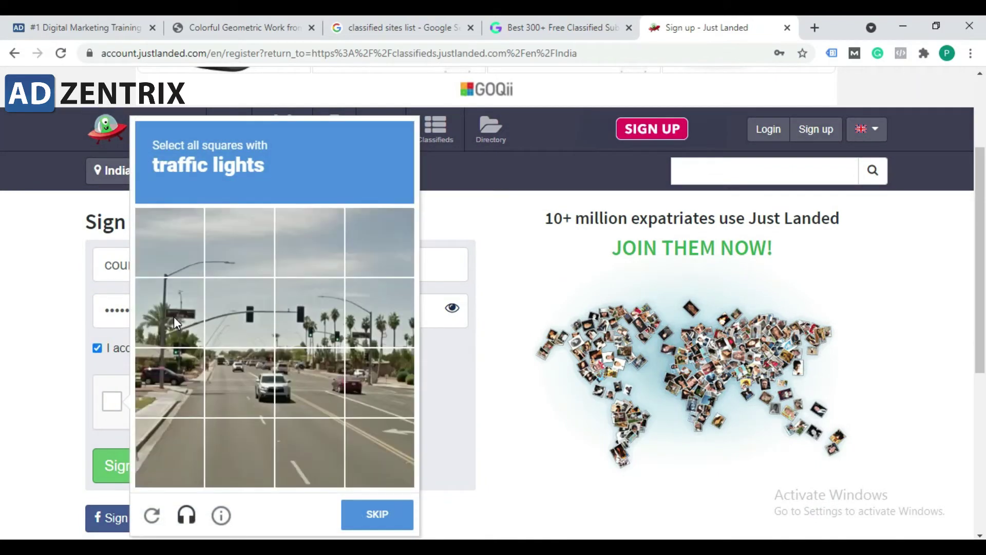
Step: Mark the three traffic-light tiles in reCAPTCHA and submit the Just Landed sign-up form
{"action": "left_click", "coordinate": [230, 320]}
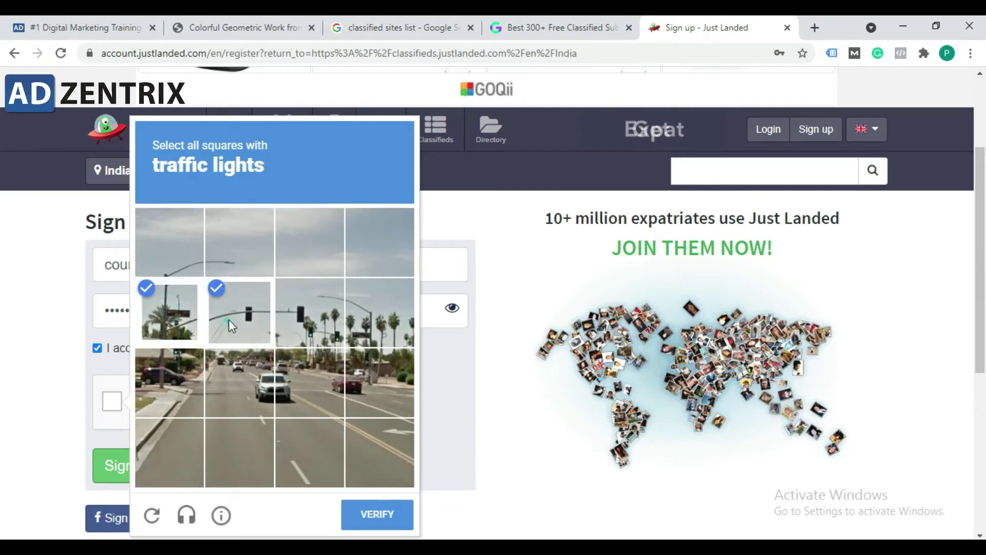
{"action": "left_click", "coordinate": [280, 315]}
{"action": "left_click", "coordinate": [362, 513]}
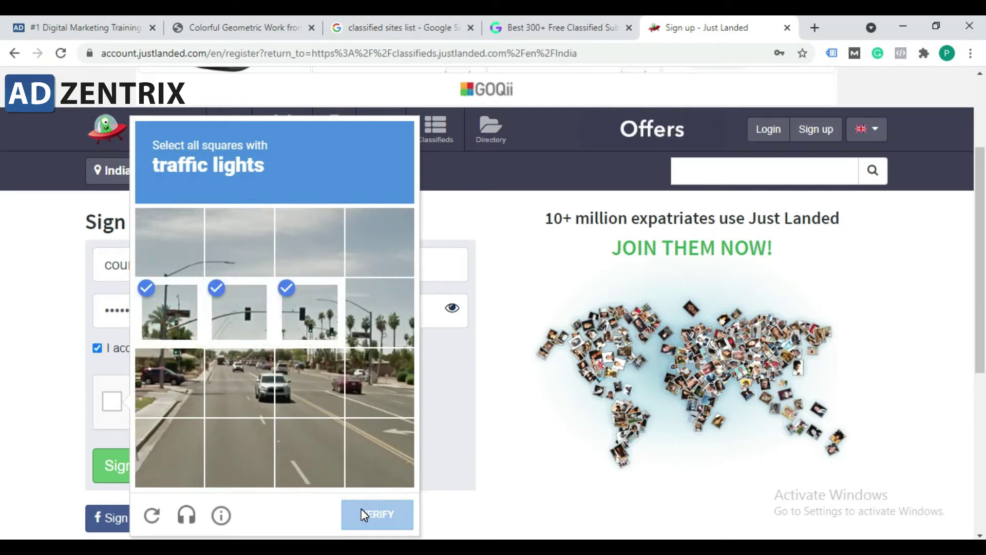
{"action": "left_click", "coordinate": [131, 467]}
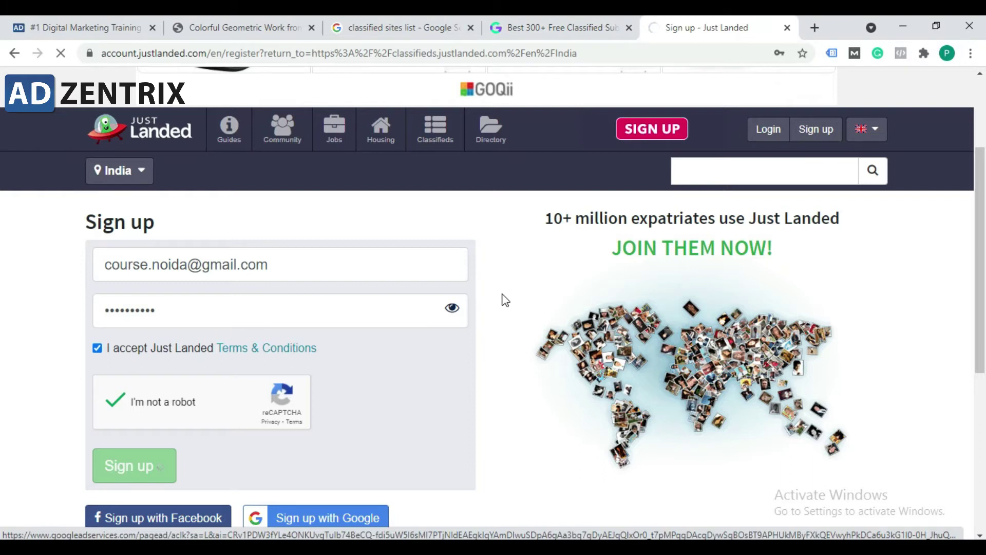
{"action": "left_click", "coordinate": [552, 18]}
Step: Open the classifiedads.com address from row 14 of the list in a new tab
{"action": "scroll", "coordinate": [227, 397], "scroll_direction": "down", "scroll_amount": 3}
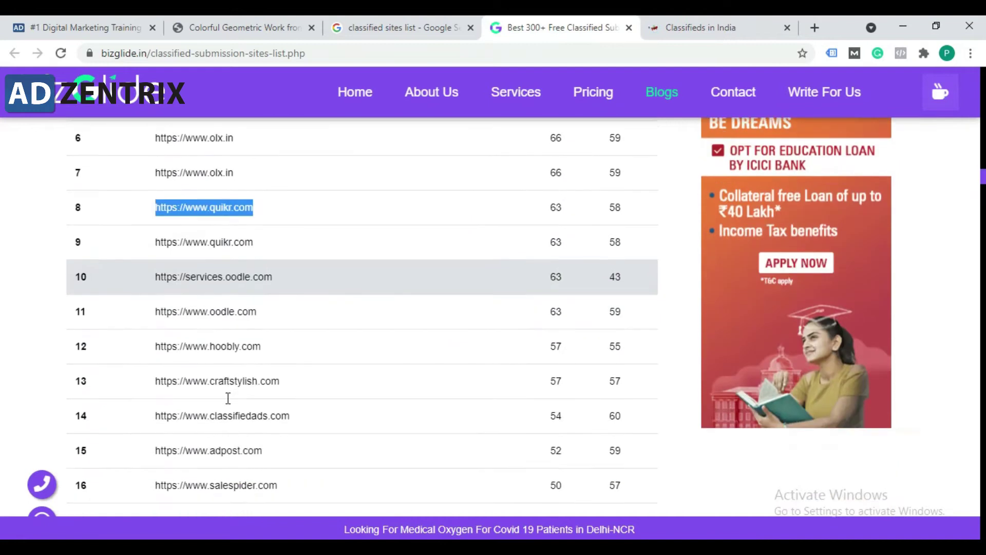
{"action": "left_click_drag", "start_coordinate": [293, 415], "coordinate": [161, 414]}
{"action": "right_click", "coordinate": [163, 416]}
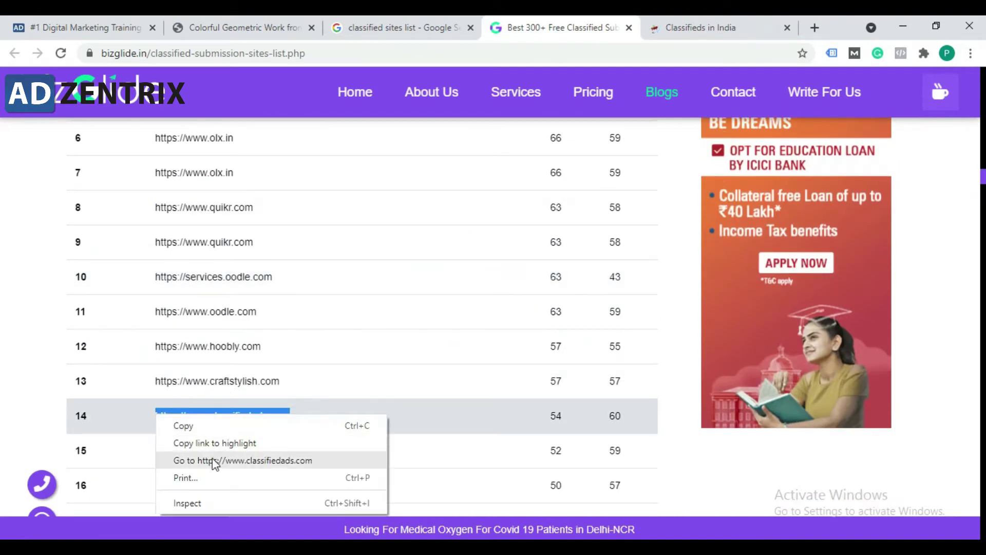
{"action": "left_click", "coordinate": [246, 460]}
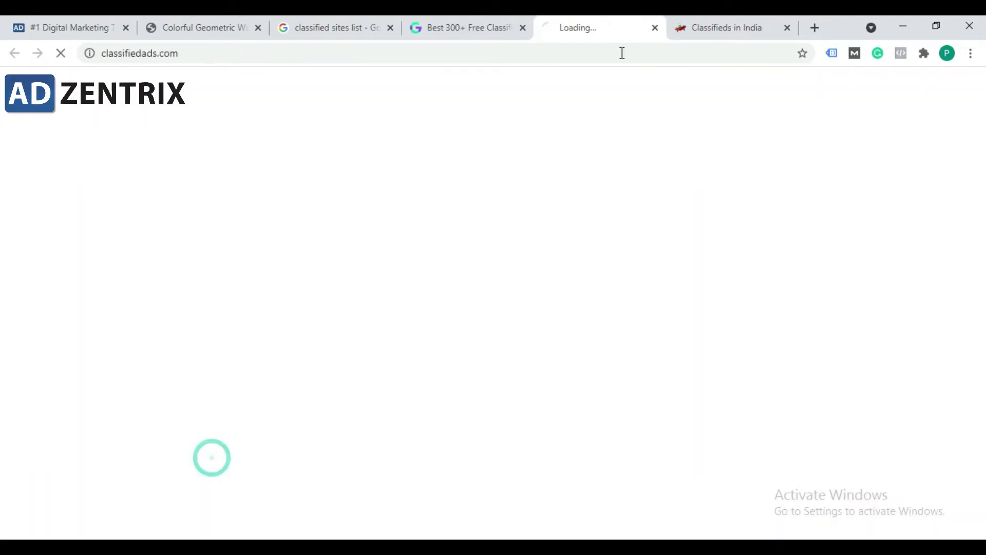
Step: On the Just Landed tab, dismiss the save-password prompt and read the verification-email notice
{"action": "left_click", "coordinate": [726, 21]}
{"action": "left_click", "coordinate": [804, 75]}
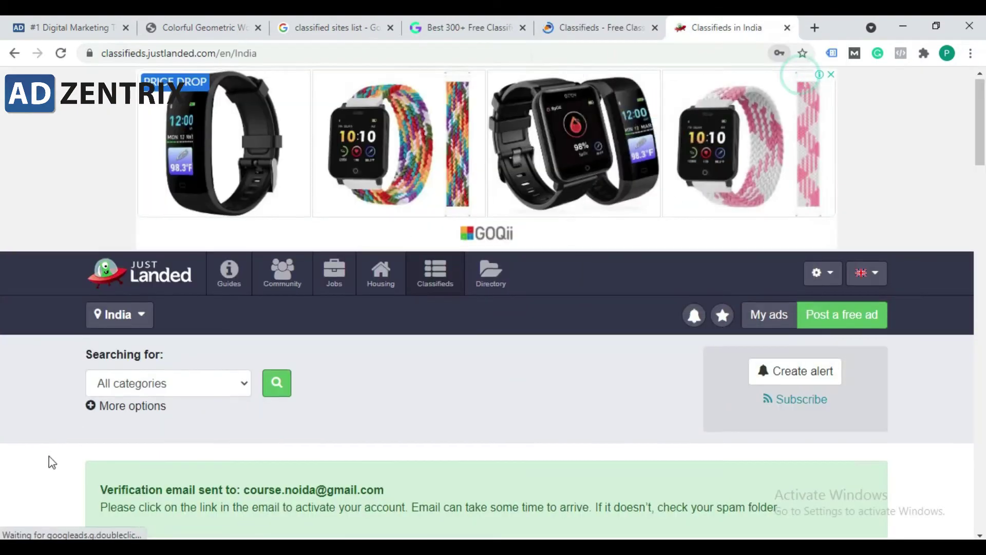
{"action": "scroll", "coordinate": [48, 462], "scroll_direction": "down", "scroll_amount": 3}
{"action": "left_click_drag", "start_coordinate": [108, 351], "coordinate": [314, 347]}
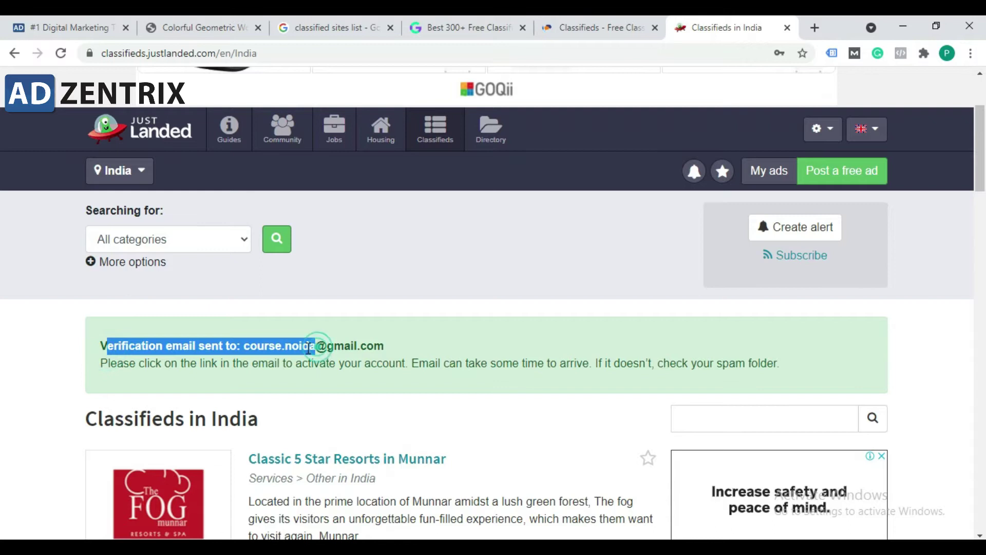
{"action": "left_click", "coordinate": [249, 351]}
{"action": "left_click_drag", "start_coordinate": [249, 350], "coordinate": [384, 349]}
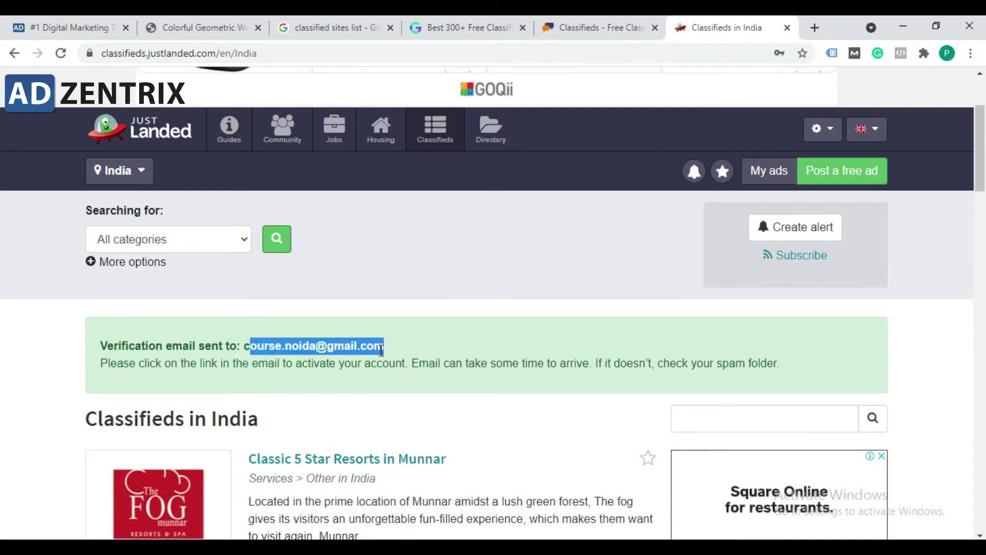
{"action": "left_click", "coordinate": [380, 349]}
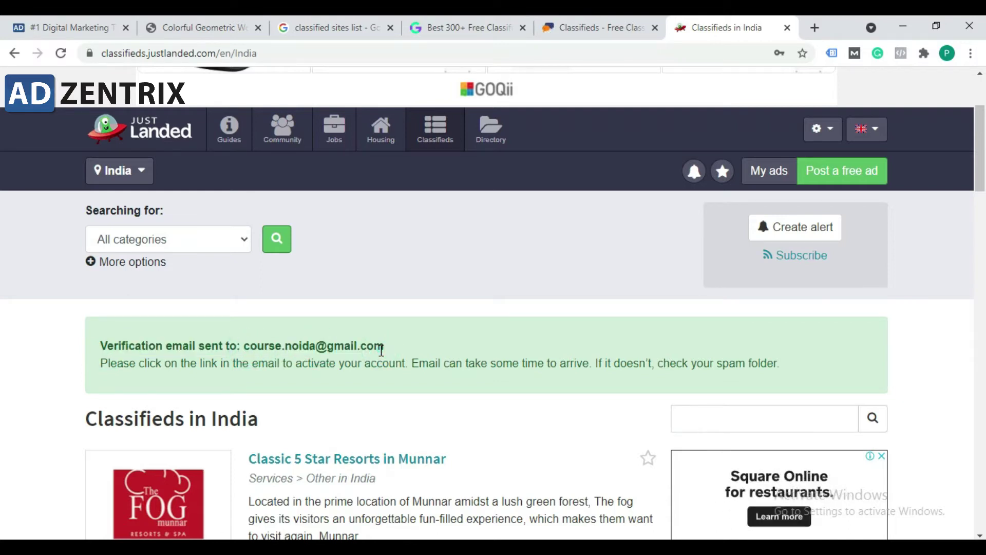
{"action": "left_click", "coordinate": [814, 27]}
Step: Load gmail.com and switch to the Google account that received the verification email
{"action": "type", "text": "gmail"}
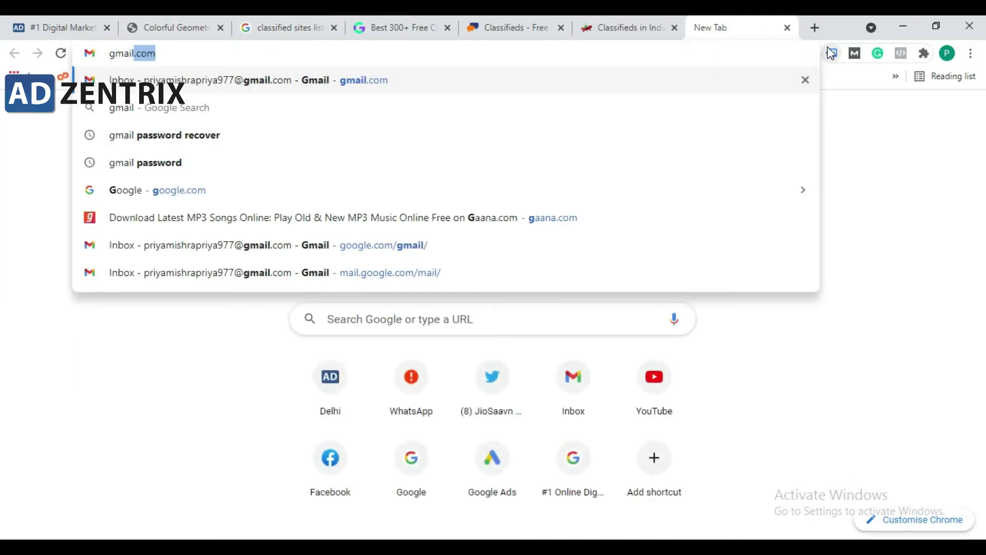
{"action": "type", "text": ".com"}
{"action": "key", "text": "Return"}
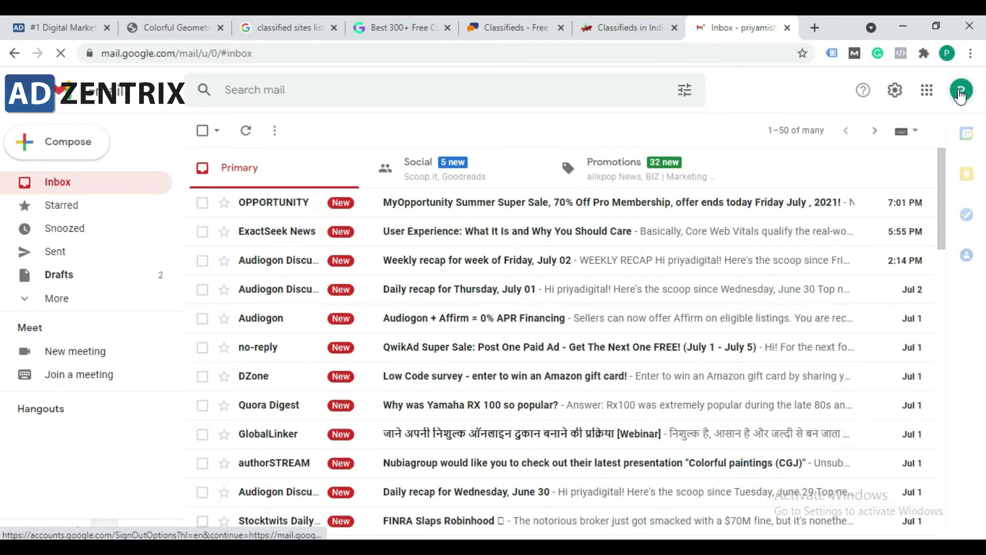
{"action": "left_click", "coordinate": [961, 95]}
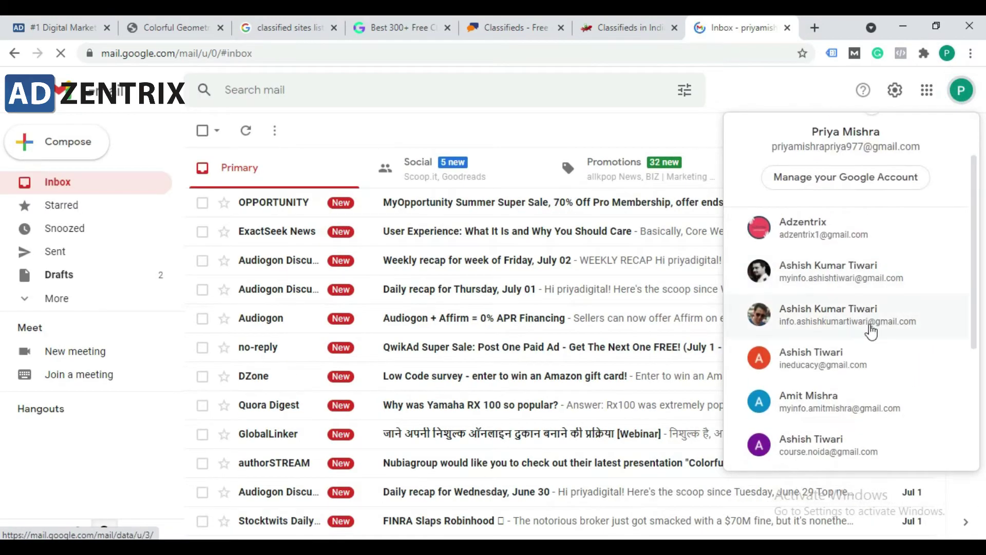
{"action": "scroll", "coordinate": [872, 331], "scroll_direction": "down", "scroll_amount": 2}
{"action": "left_click", "coordinate": [863, 368]}
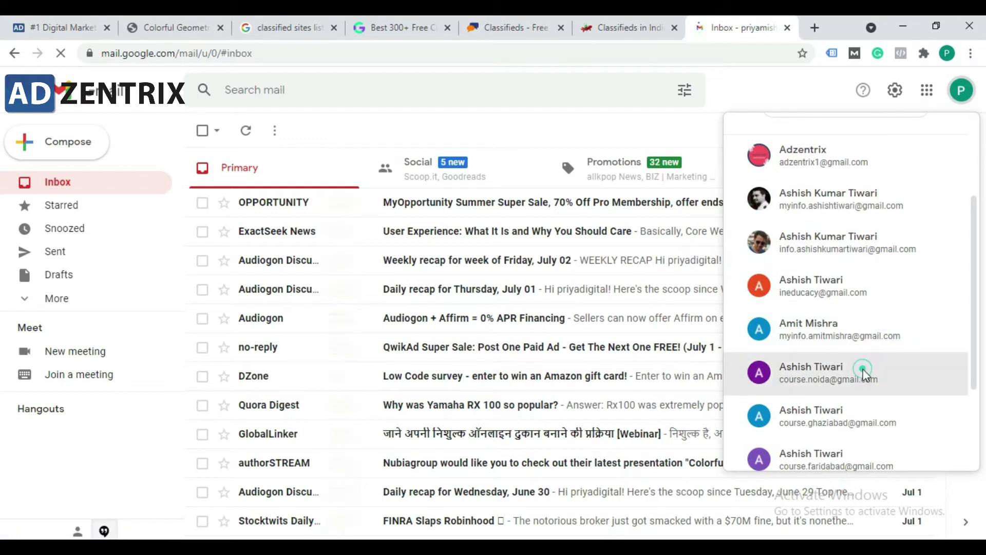
{"action": "left_click", "coordinate": [685, 27]}
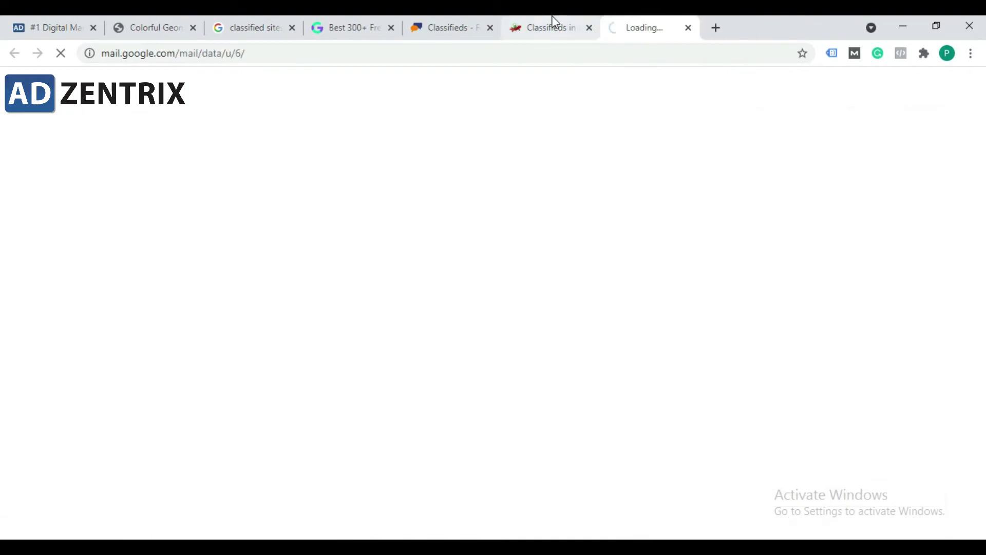
{"action": "left_click", "coordinate": [554, 24]}
{"action": "left_click", "coordinate": [662, 21]}
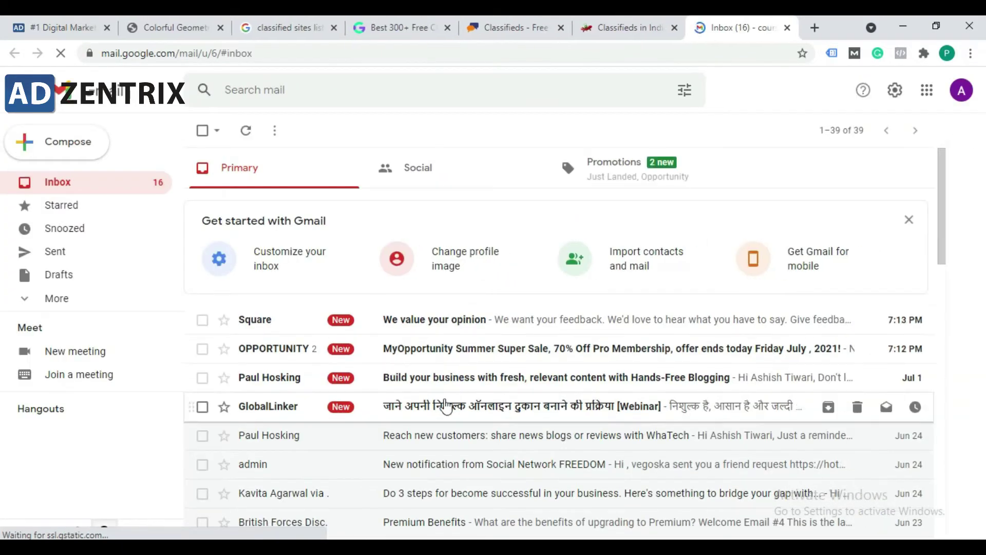
Step: In the Promotions tab, open Just Landed's 'Click link to verify account' email
{"action": "left_click", "coordinate": [641, 175]}
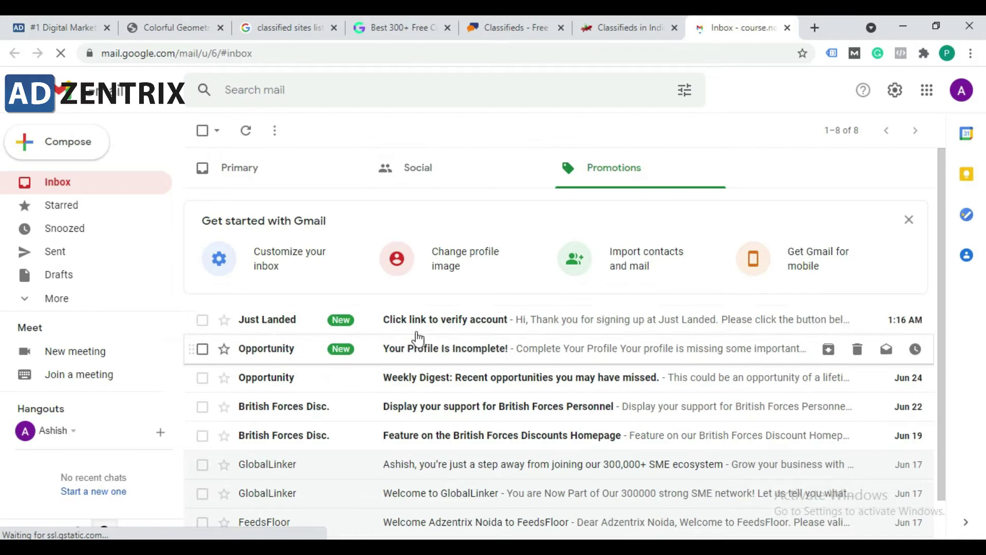
{"action": "left_click", "coordinate": [64, 300]}
{"action": "scroll", "coordinate": [85, 277], "scroll_direction": "up", "scroll_amount": 3}
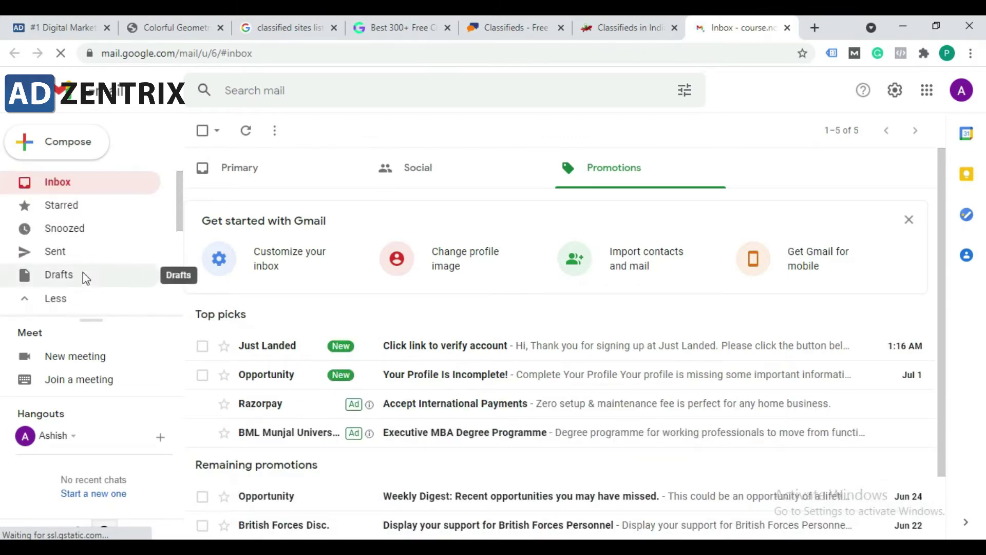
{"action": "left_click", "coordinate": [659, 170]}
{"action": "left_click", "coordinate": [417, 360]}
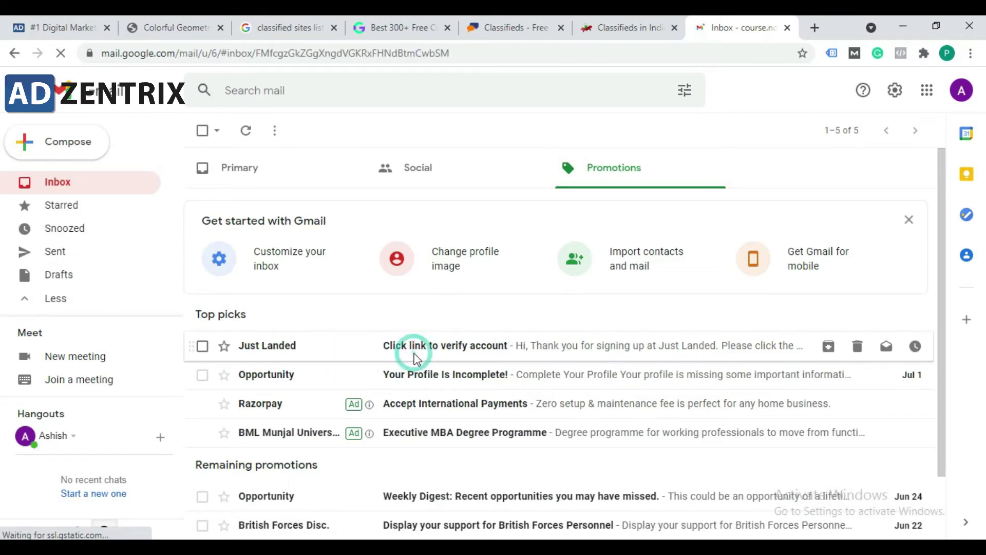
{"action": "scroll", "coordinate": [514, 349], "scroll_direction": "down", "scroll_amount": 2}
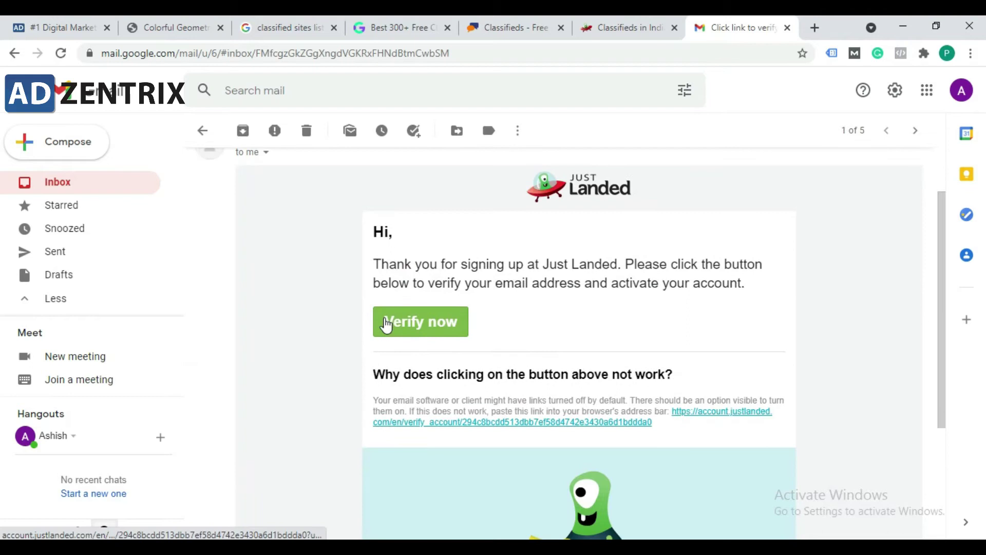
Step: Click Verify now in the email, then choose 'Post a free ad' next to Classifieds
{"action": "left_click", "coordinate": [402, 328]}
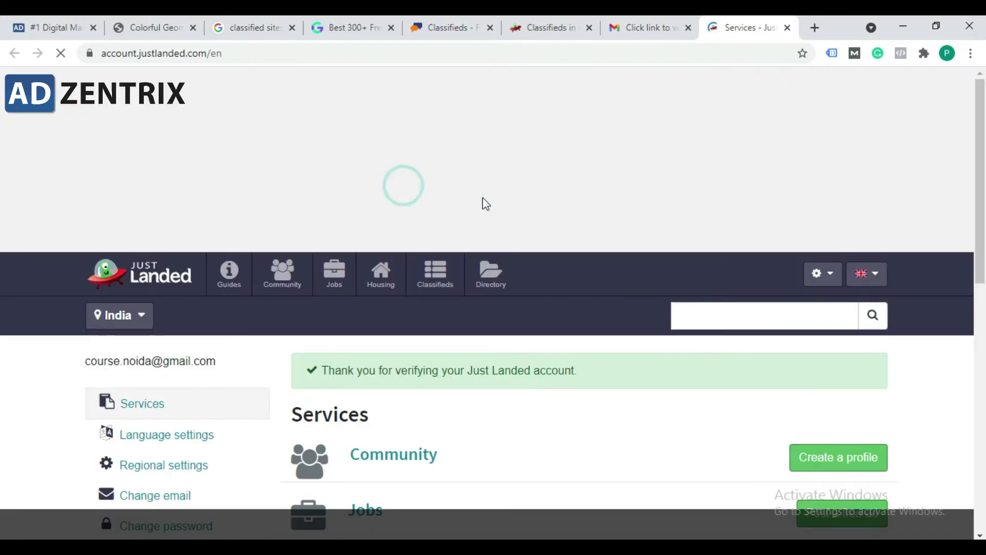
{"action": "scroll", "coordinate": [563, 202], "scroll_direction": "down", "scroll_amount": 2}
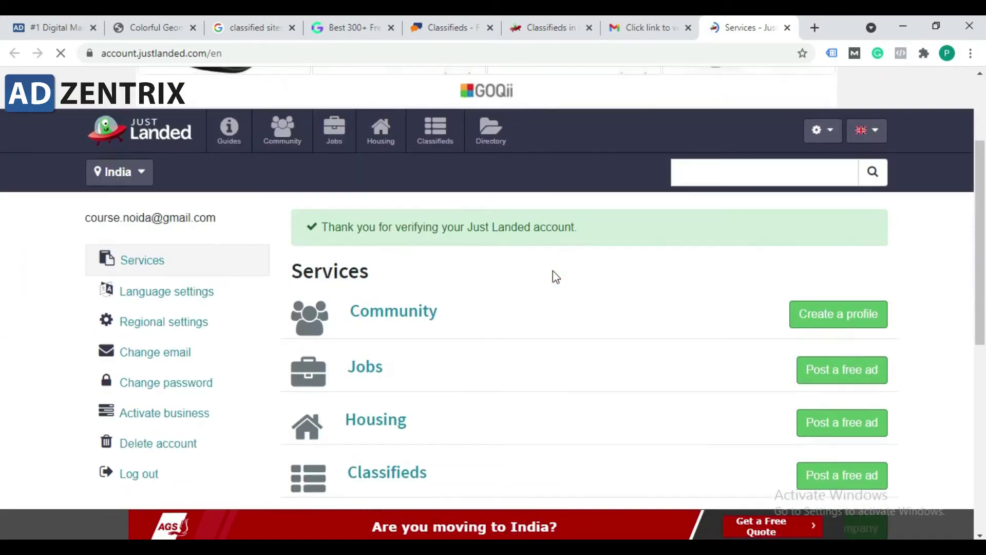
{"action": "scroll", "coordinate": [492, 266], "scroll_direction": "up", "scroll_amount": 1}
{"action": "left_click_drag", "start_coordinate": [632, 306], "coordinate": [428, 289]}
{"action": "left_click", "coordinate": [429, 289]}
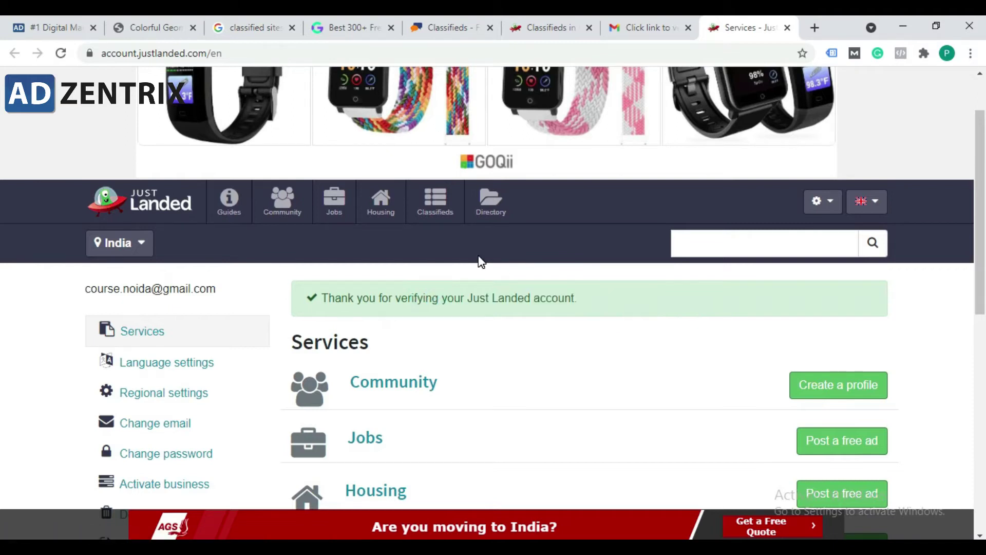
{"action": "scroll", "coordinate": [480, 257], "scroll_direction": "up", "scroll_amount": 1}
{"action": "scroll", "coordinate": [480, 257], "scroll_direction": "down", "scroll_amount": 3}
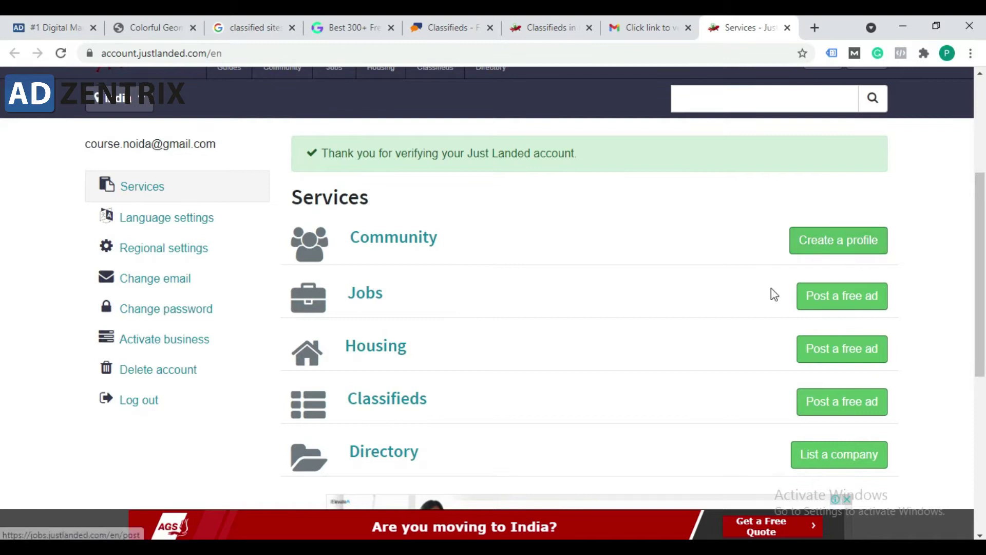
{"action": "scroll", "coordinate": [770, 290], "scroll_direction": "down", "scroll_amount": 2}
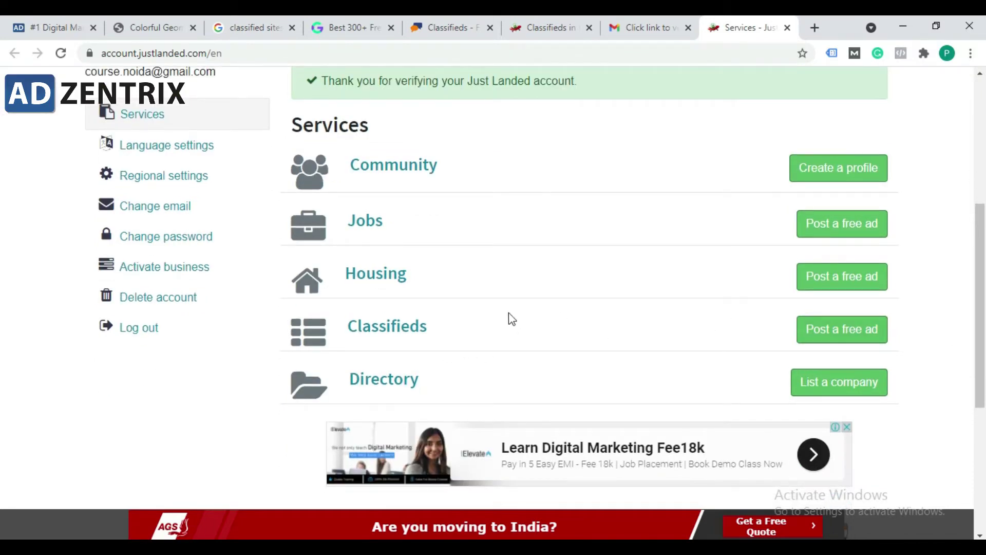
{"action": "left_click", "coordinate": [852, 338]}
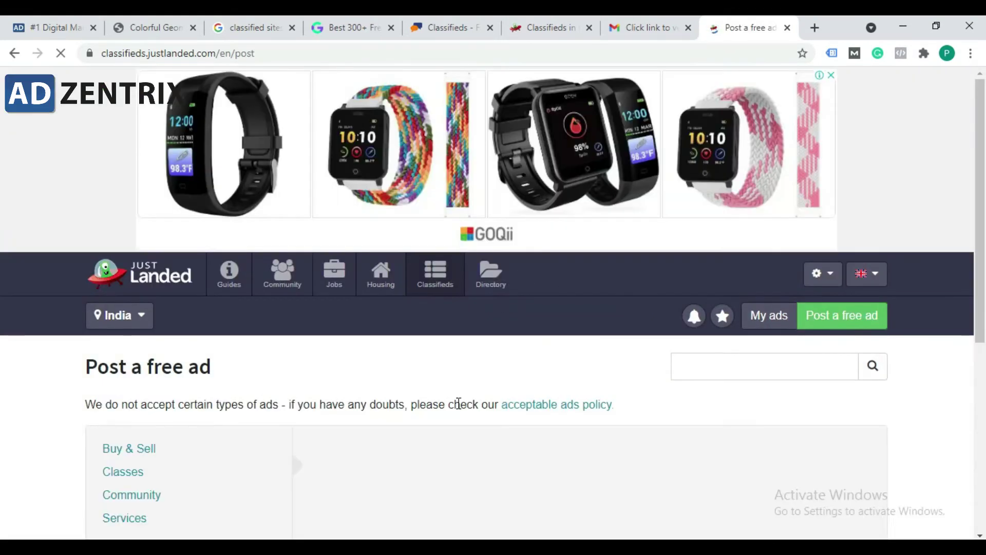
Step: Choose Classes > Other as the ad category to reveal the Title and Description form
{"action": "scroll", "coordinate": [401, 399], "scroll_direction": "down", "scroll_amount": 3}
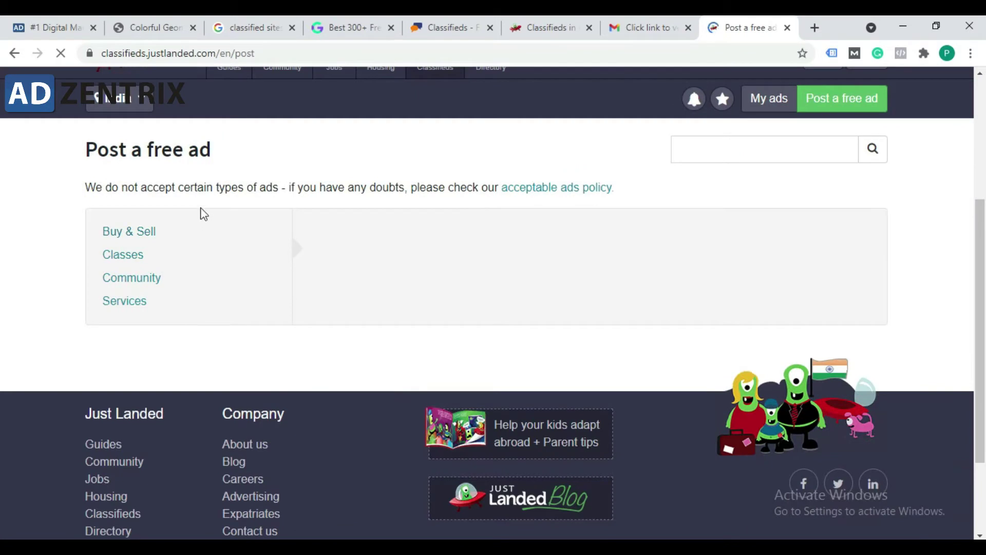
{"action": "left_click_drag", "start_coordinate": [313, 191], "coordinate": [394, 198]}
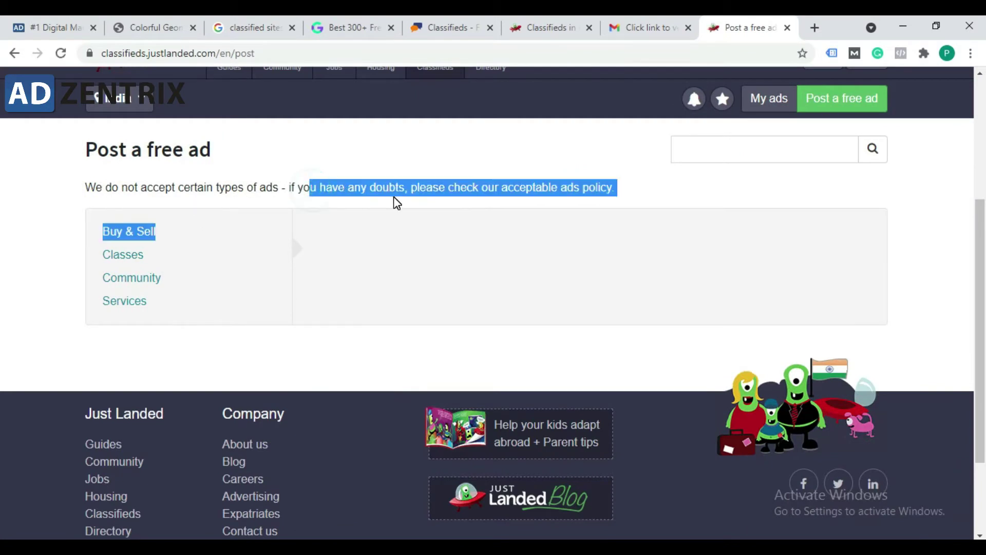
{"action": "left_click", "coordinate": [394, 198]}
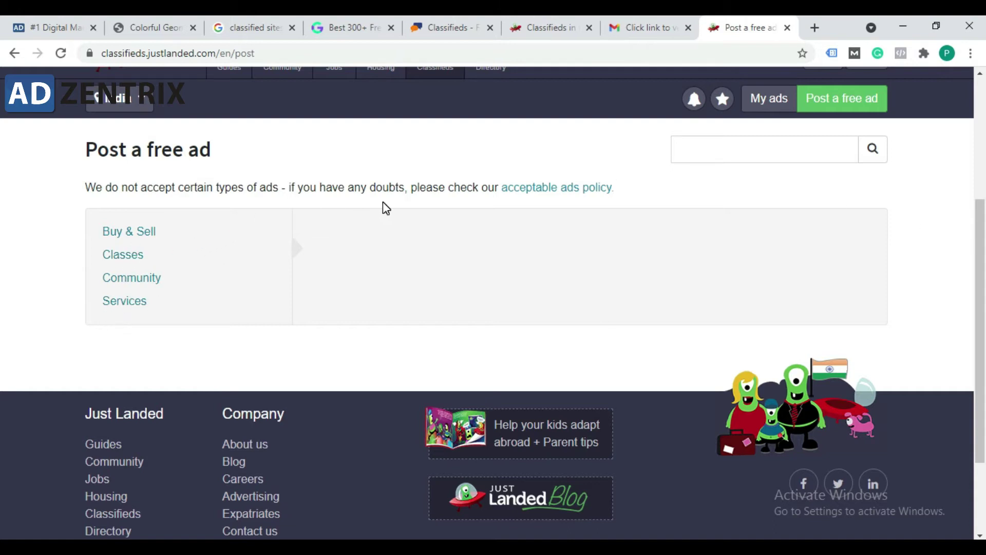
{"action": "left_click", "coordinate": [128, 305]}
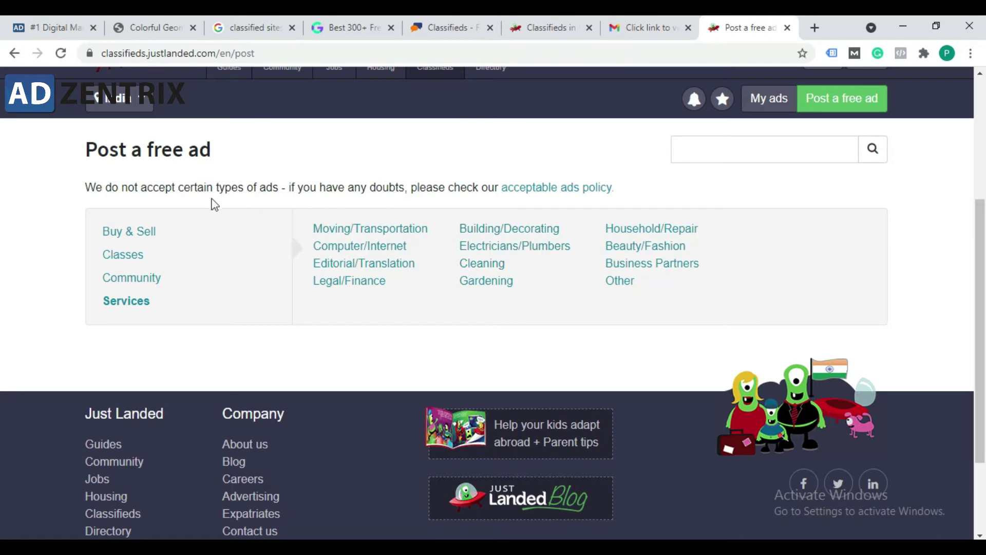
{"action": "left_click", "coordinate": [125, 260]}
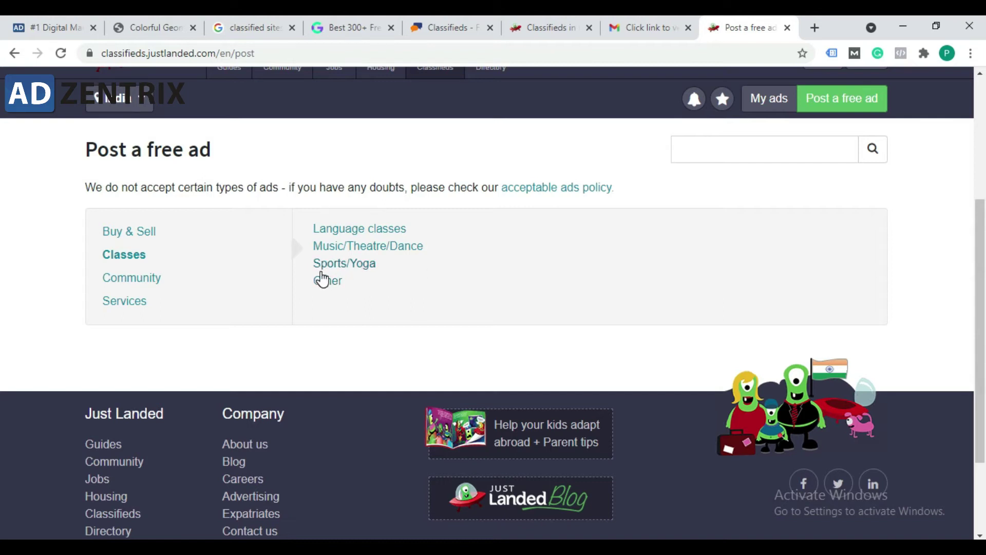
{"action": "left_click", "coordinate": [323, 288]}
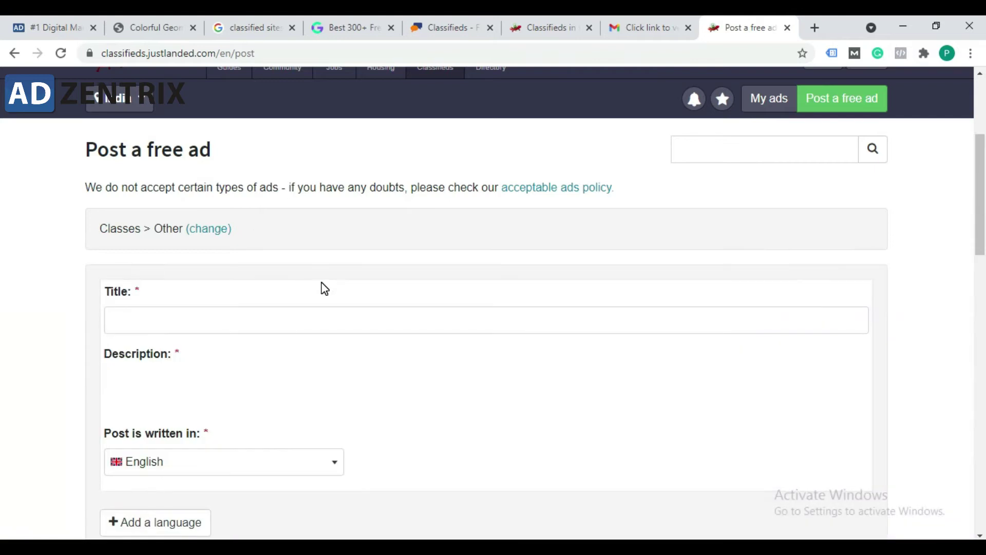
{"action": "left_click", "coordinate": [279, 327]}
{"action": "scroll", "coordinate": [303, 297], "scroll_direction": "down", "scroll_amount": 1}
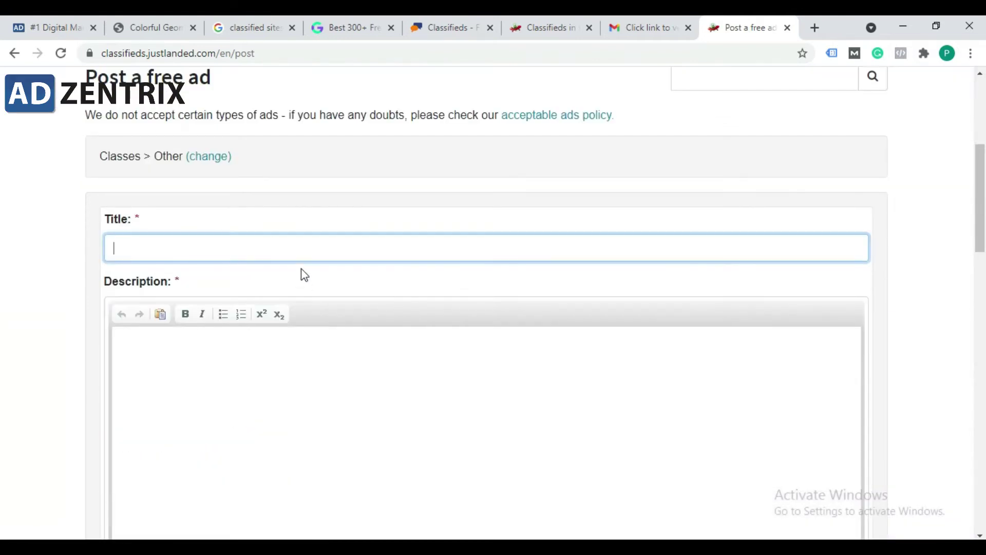
{"action": "left_click", "coordinate": [299, 250]}
{"action": "left_click", "coordinate": [324, 219]}
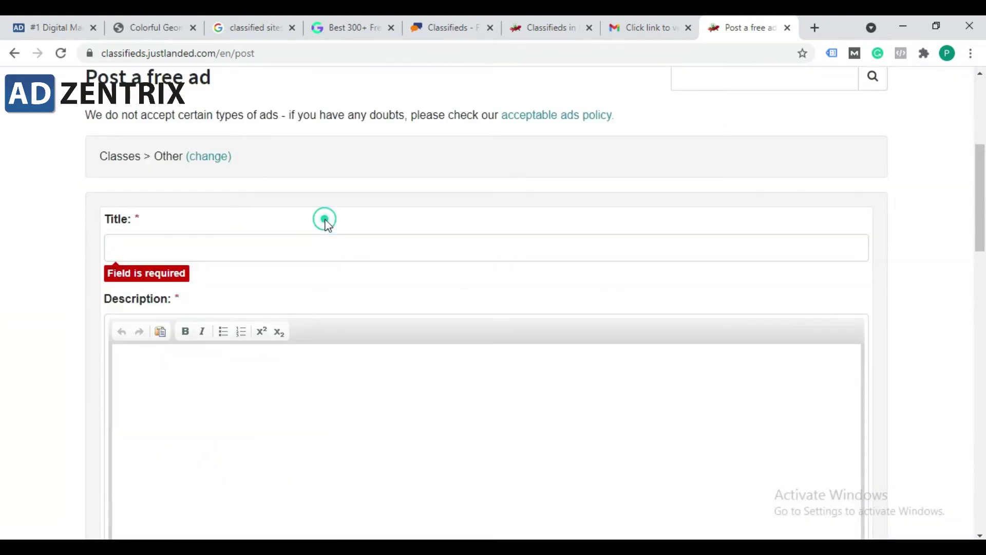
{"action": "scroll", "coordinate": [271, 360], "scroll_direction": "down", "scroll_amount": 1}
{"action": "left_click", "coordinate": [266, 346]}
{"action": "scroll", "coordinate": [268, 349], "scroll_direction": "down", "scroll_amount": 4}
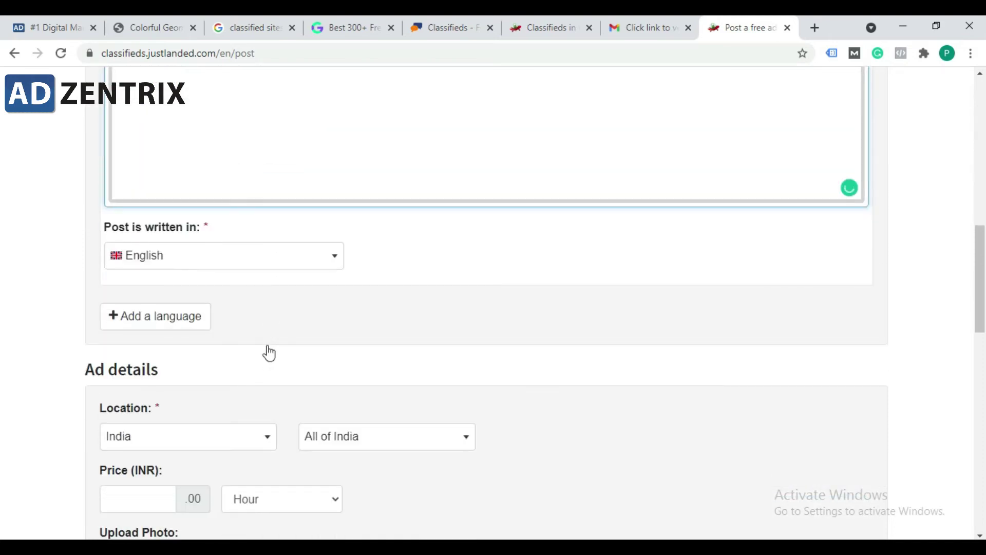
{"action": "scroll", "coordinate": [197, 346], "scroll_direction": "down", "scroll_amount": 5}
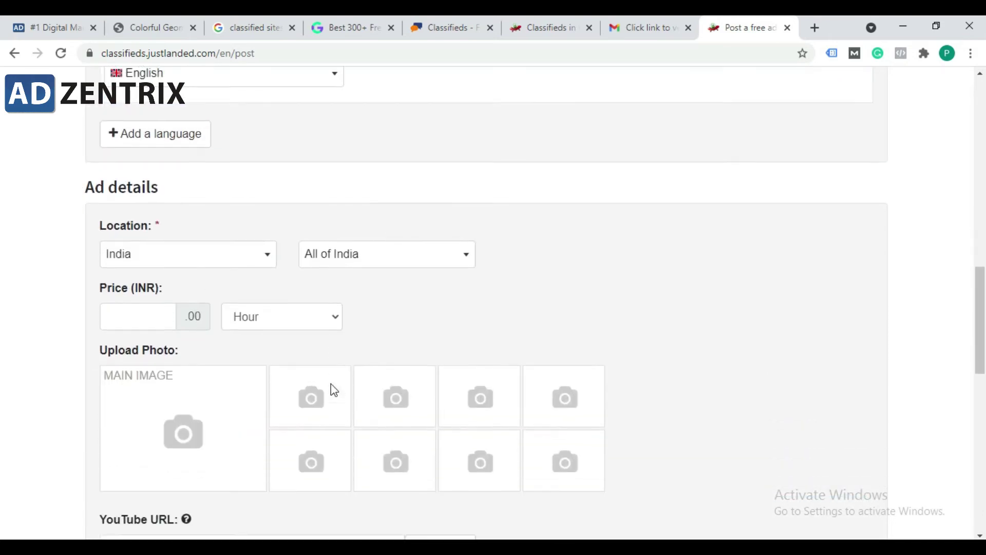
{"action": "scroll", "coordinate": [315, 364], "scroll_direction": "down", "scroll_amount": 4}
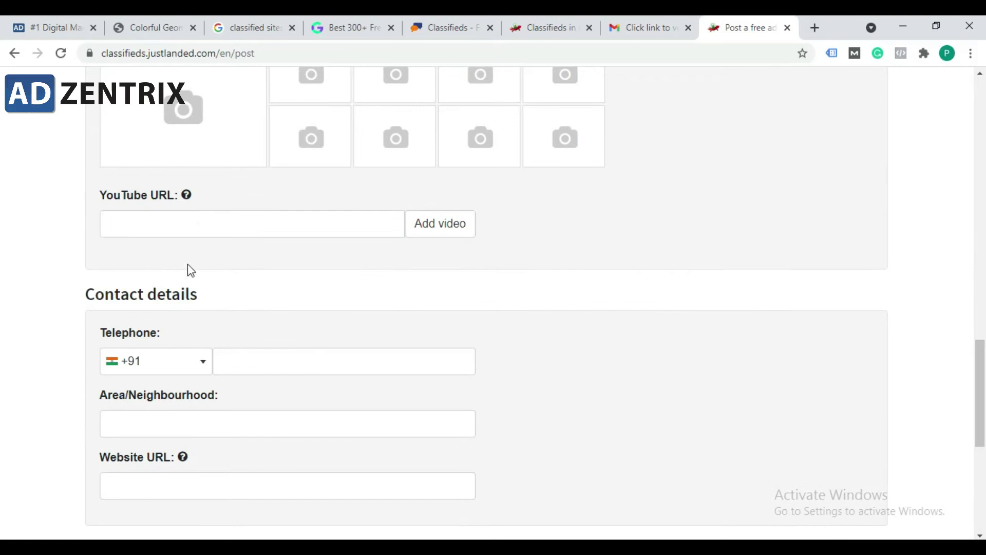
{"action": "left_click", "coordinate": [205, 227]}
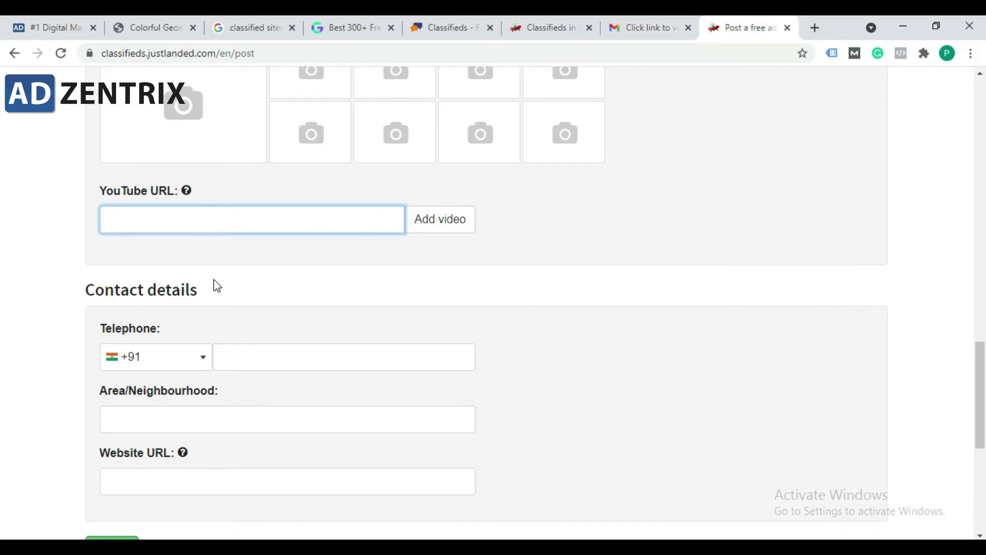
{"action": "scroll", "coordinate": [217, 280], "scroll_direction": "down", "scroll_amount": 4}
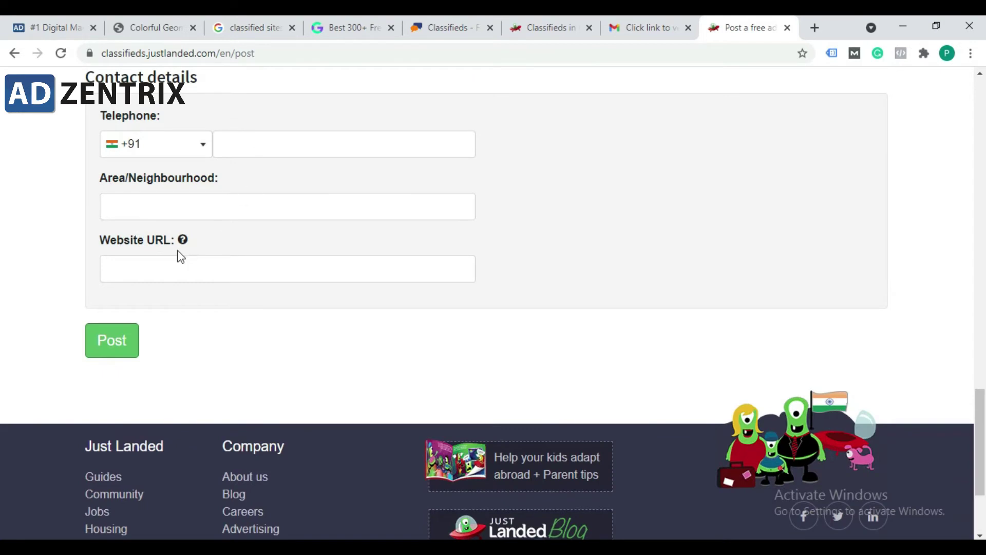
{"action": "scroll", "coordinate": [235, 199], "scroll_direction": "up", "scroll_amount": 19}
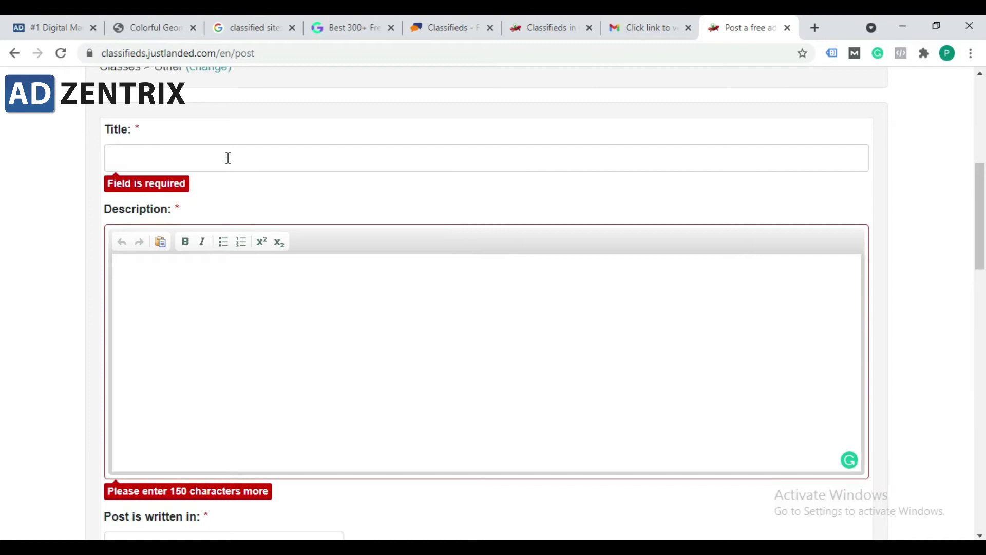
Step: Type 'Digital Marketing Course in Noida' into the ad's Title field
{"action": "left_click", "coordinate": [228, 158]}
{"action": "type", "text": "Digital Marketing Course in"}
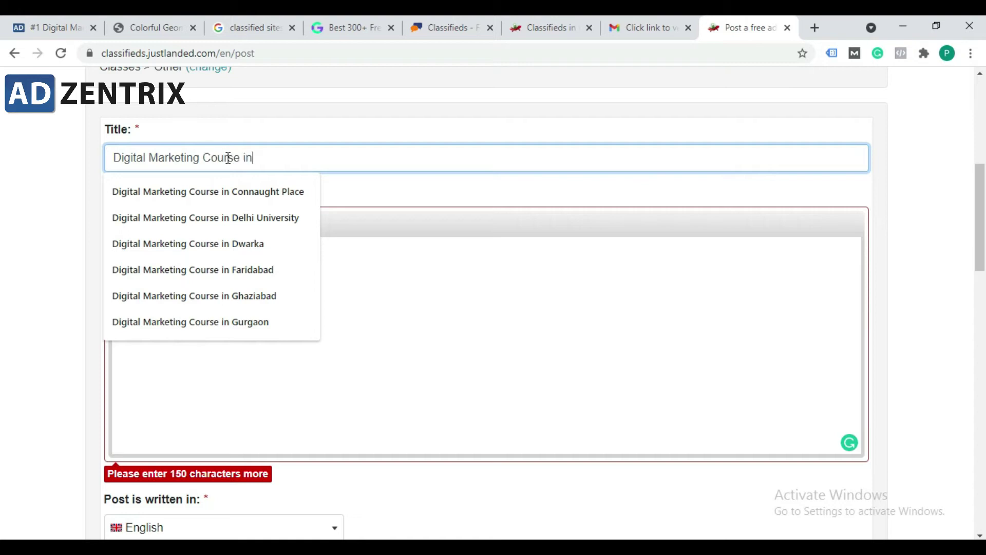
{"action": "type", "text": " NOida"}
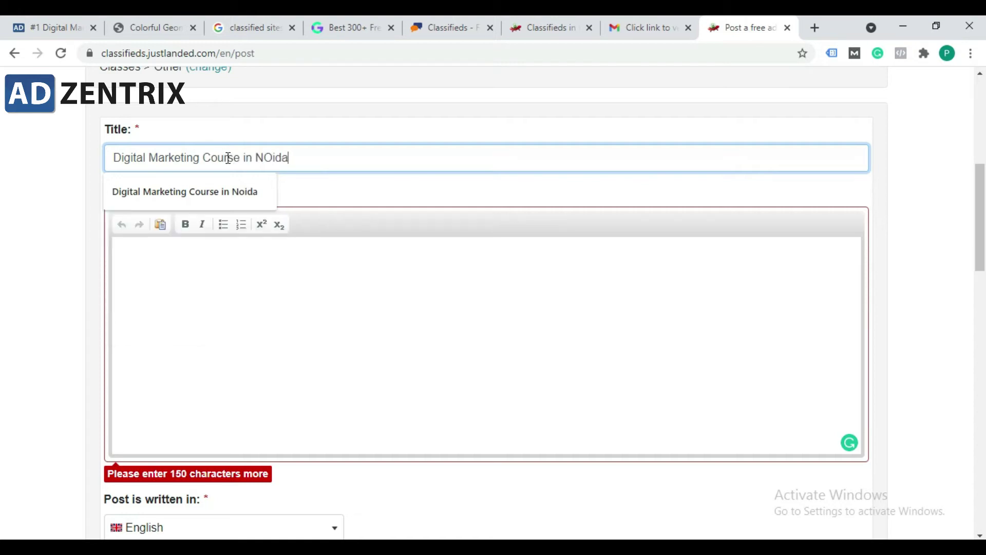
{"action": "type", "text": "oida"}
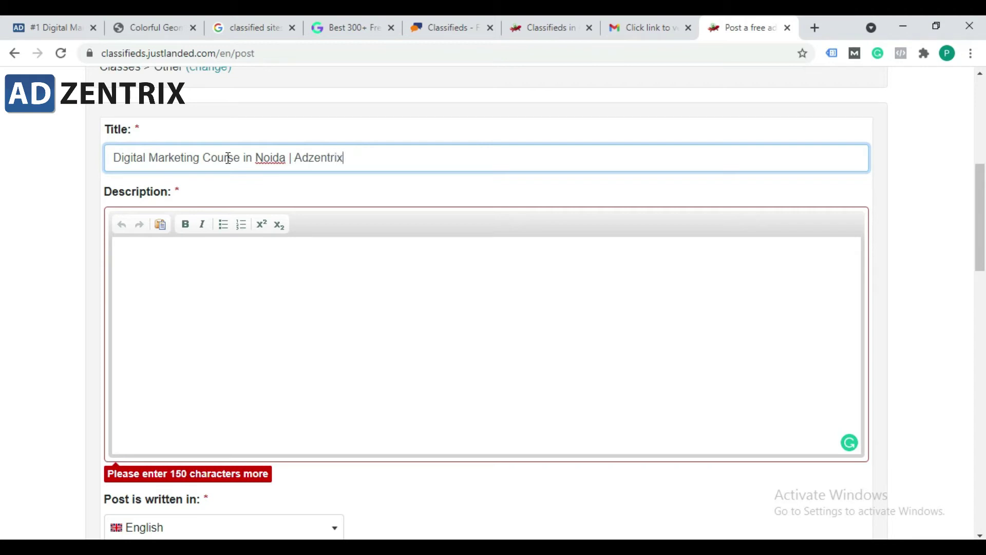
{"action": "left_click", "coordinate": [337, 186]}
Step: Review the title text word by word to confirm it reads 'Digital Marketing Course in Noida | Adzentrix'
{"action": "mouse_move", "coordinate": [363, 158]}
{"action": "left_mouse_down"}
{"action": "mouse_move", "coordinate": [81, 164]}
{"action": "mouse_move", "coordinate": [380, 160]}
{"action": "left_mouse_up"}
{"action": "left_click", "coordinate": [74, 161]}
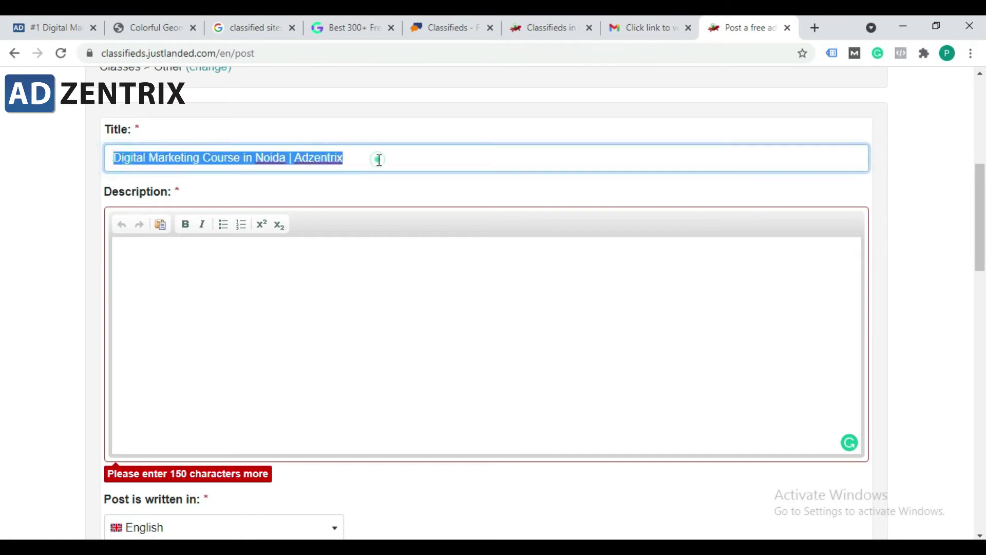
{"action": "left_click", "coordinate": [380, 160]}
{"action": "left_click_drag", "start_coordinate": [380, 160], "coordinate": [110, 159]}
{"action": "left_click", "coordinate": [109, 158]}
{"action": "left_click", "coordinate": [208, 160]}
{"action": "left_click", "coordinate": [255, 159]}
{"action": "left_click", "coordinate": [270, 158]}
{"action": "left_click", "coordinate": [316, 158]}
{"action": "left_click_drag", "start_coordinate": [365, 161], "coordinate": [175, 159]}
{"action": "left_click", "coordinate": [173, 158]}
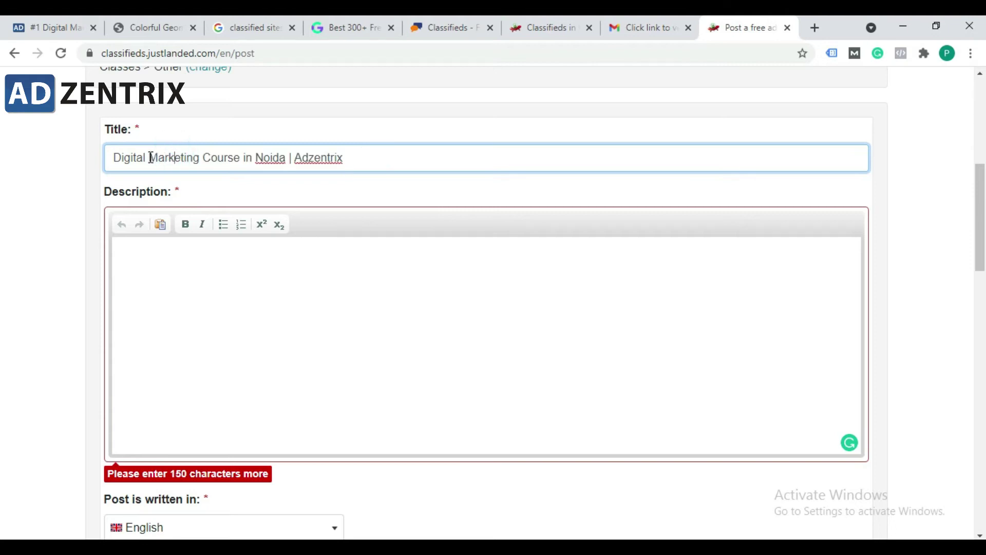
Step: Select the opening 'Get Digital Marketing Training in Rohini' paragraph in the Notepad notes
{"action": "left_click", "coordinate": [386, 165]}
{"action": "left_click", "coordinate": [335, 286]}
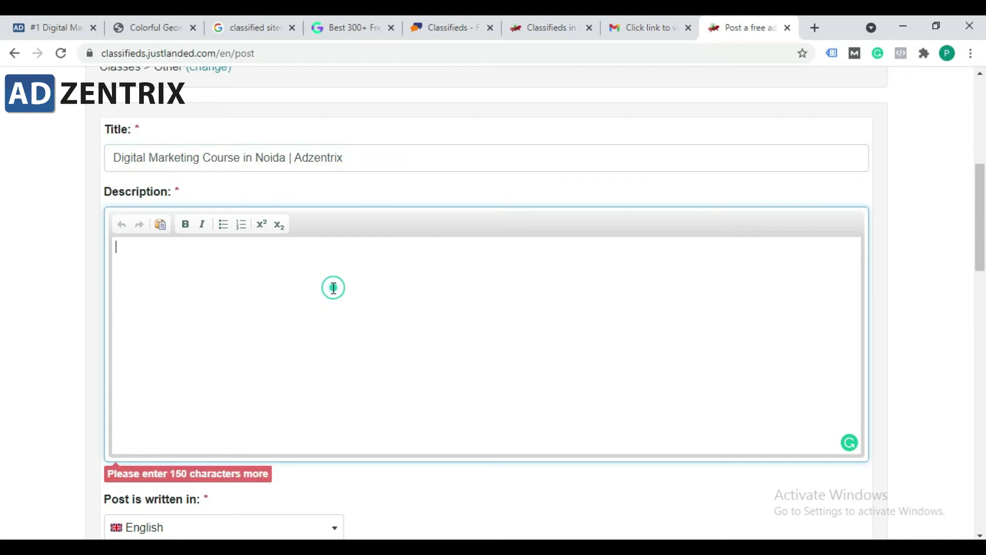
{"action": "key", "text": "alt+Tab"}
{"action": "left_click", "coordinate": [344, 143]}
{"action": "left_click_drag", "start_coordinate": [566, 128], "coordinate": [128, 112]}
{"action": "key", "text": "ctrl+c"}
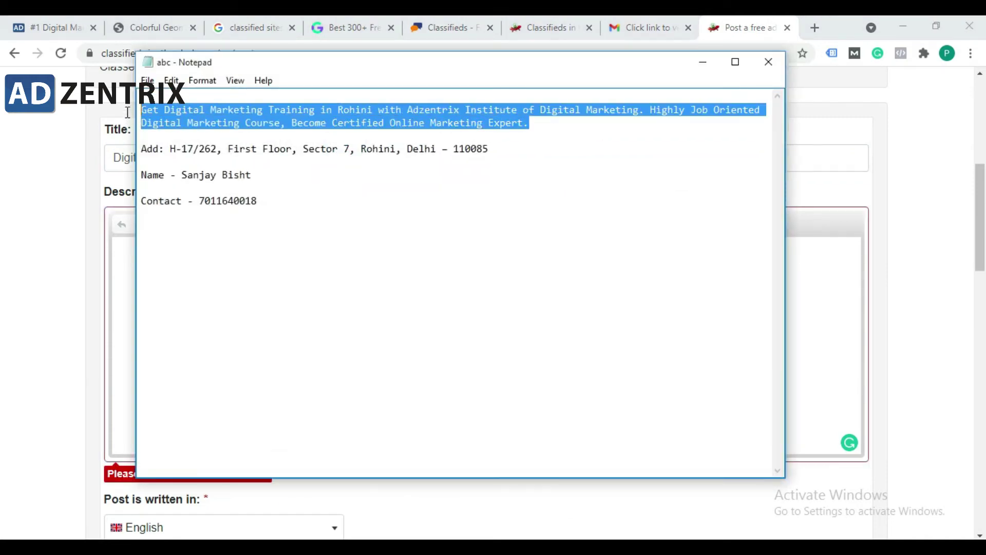
Step: Paste the Rohini training paragraph into the ad's Description box, then return to the notes
{"action": "left_click", "coordinate": [131, 264]}
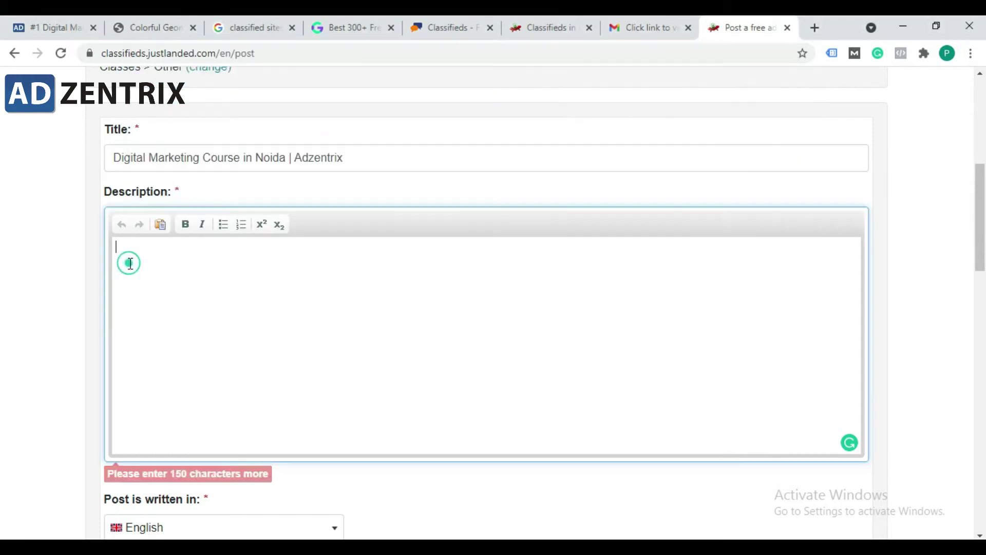
{"action": "key", "text": "ctrl+v"}
{"action": "left_click", "coordinate": [388, 270]}
{"action": "key", "text": "alt+Tab"}
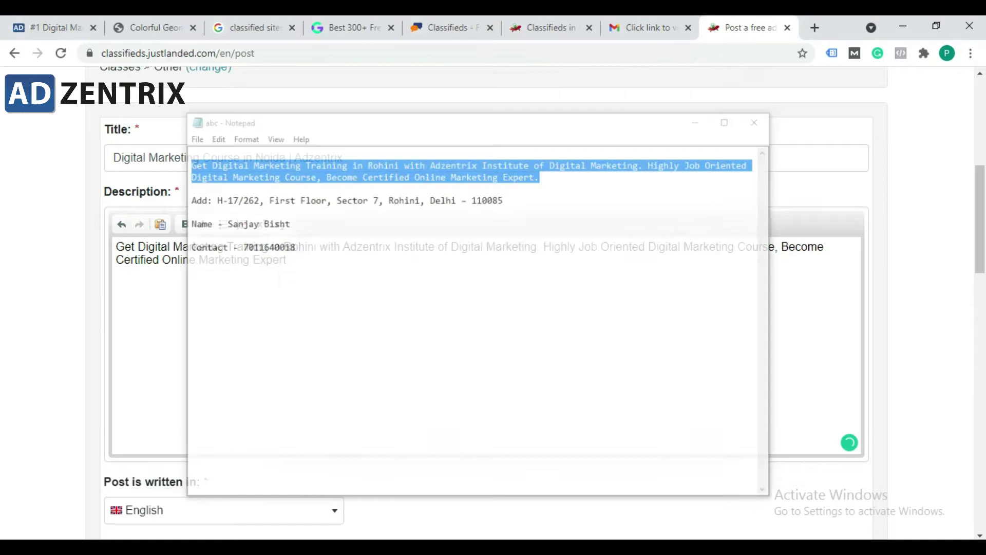
{"action": "scroll", "coordinate": [58, 352], "scroll_direction": "down", "scroll_amount": 5}
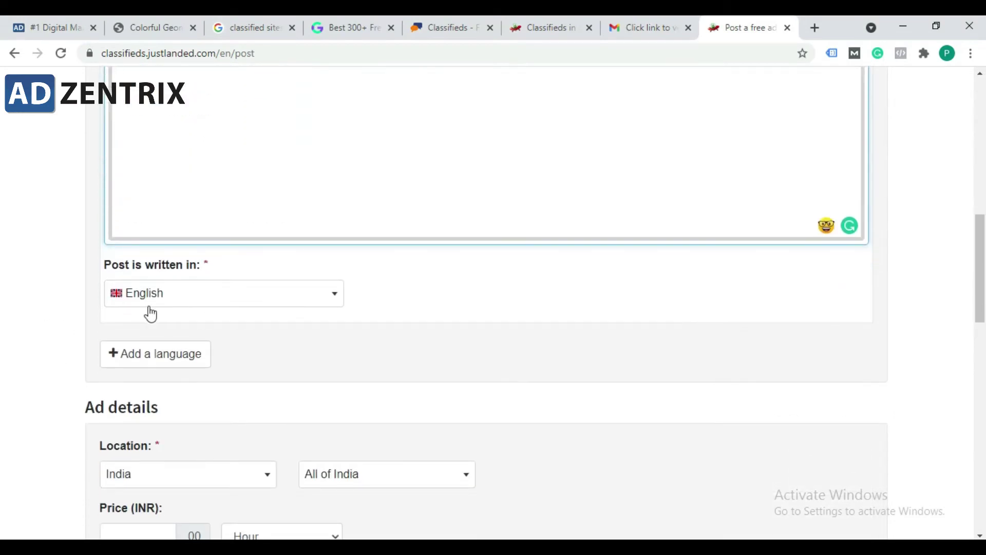
{"action": "scroll", "coordinate": [185, 381], "scroll_direction": "down", "scroll_amount": 5}
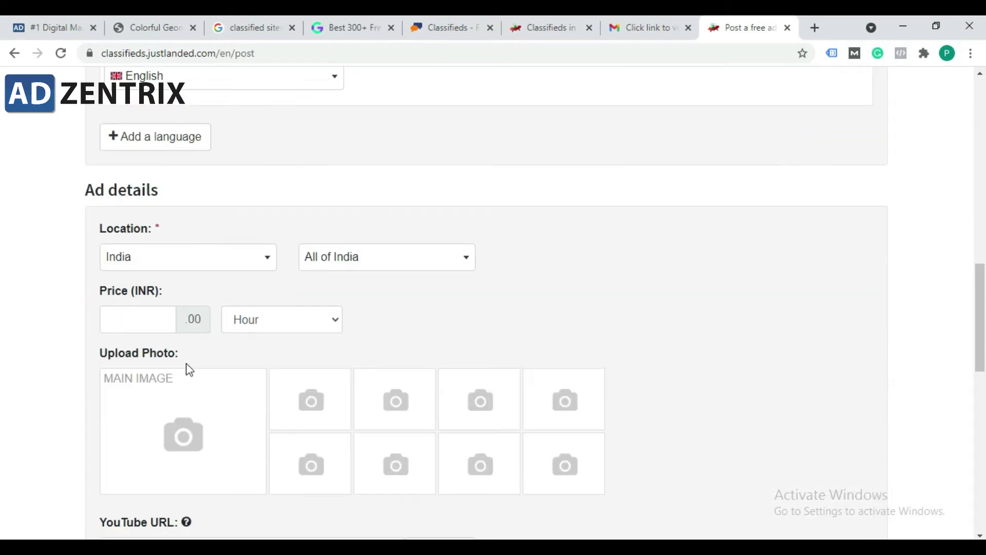
{"action": "left_click", "coordinate": [205, 260]}
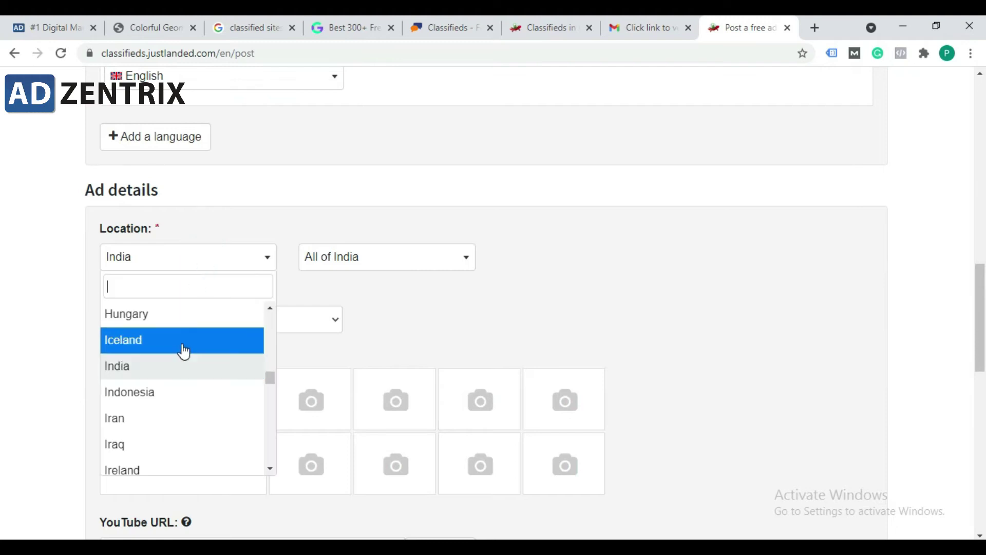
{"action": "left_click", "coordinate": [159, 368]}
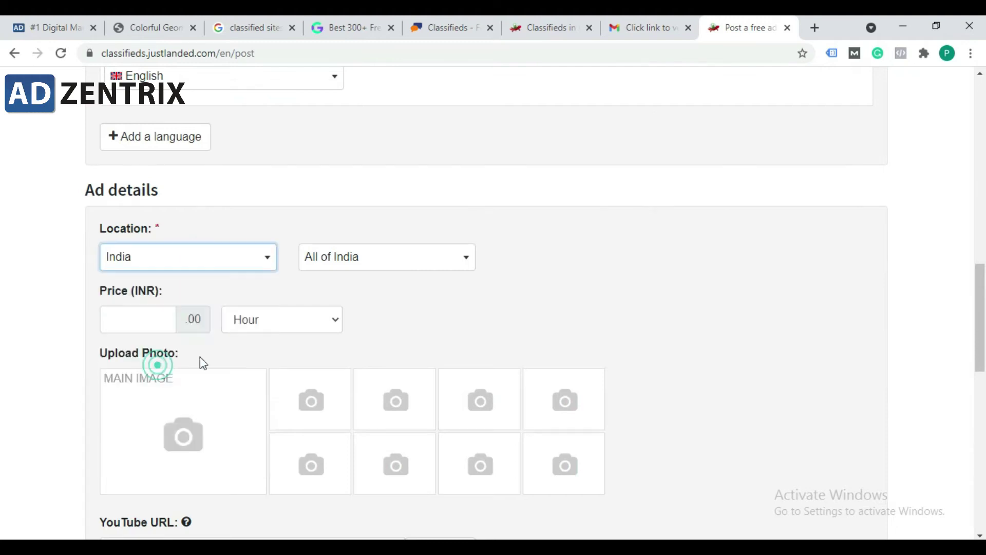
{"action": "left_click", "coordinate": [383, 261]}
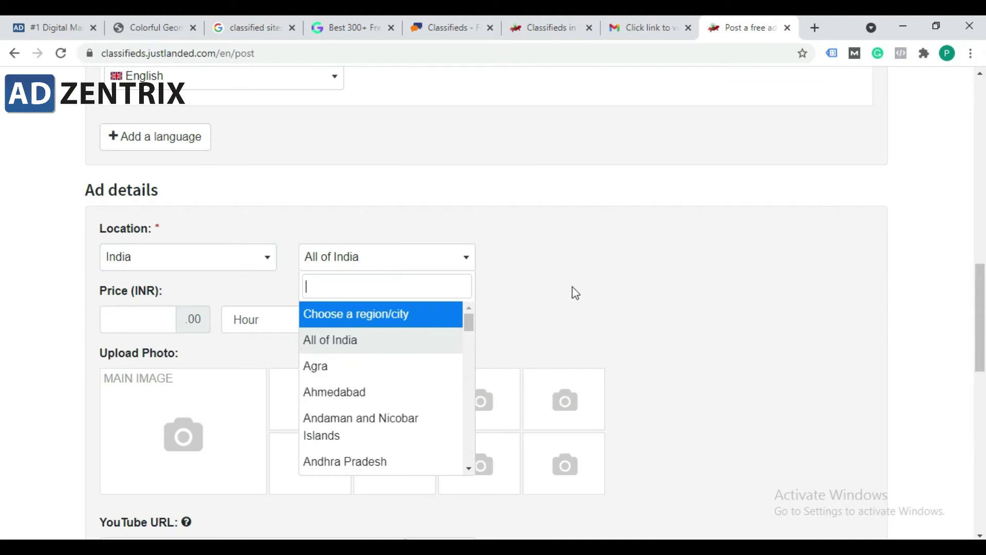
{"action": "scroll", "coordinate": [387, 430], "scroll_direction": "down", "scroll_amount": 2}
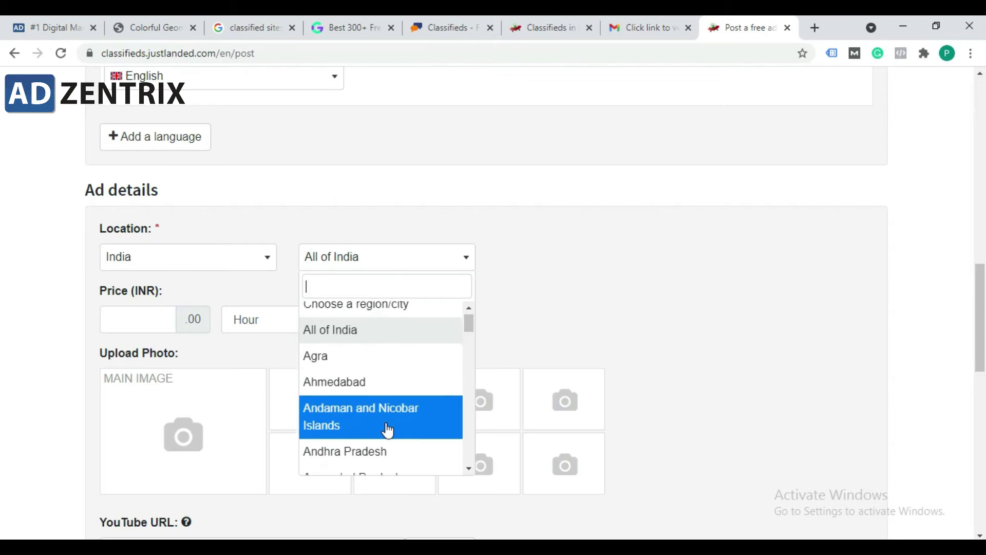
{"action": "scroll", "coordinate": [389, 434], "scroll_direction": "down", "scroll_amount": 5}
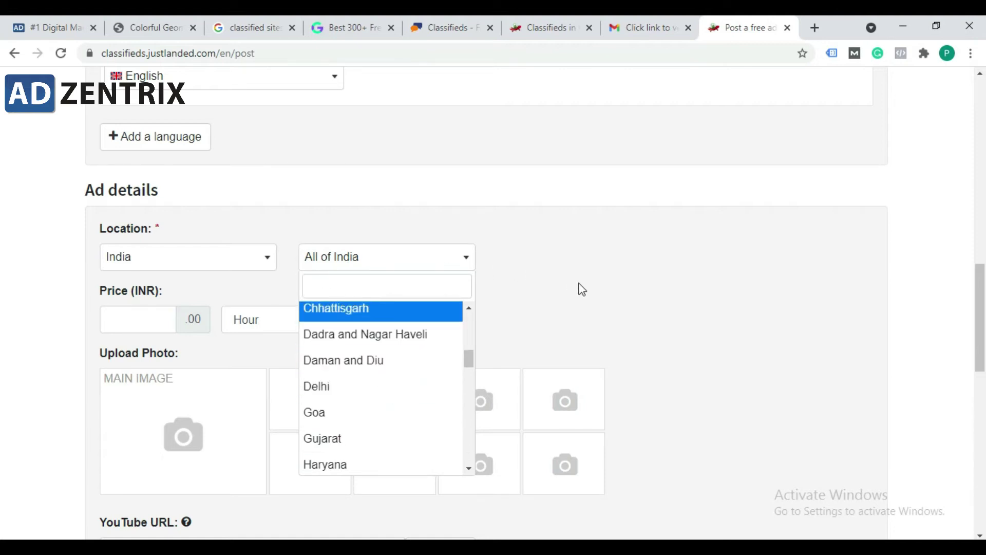
{"action": "left_click", "coordinate": [581, 266]}
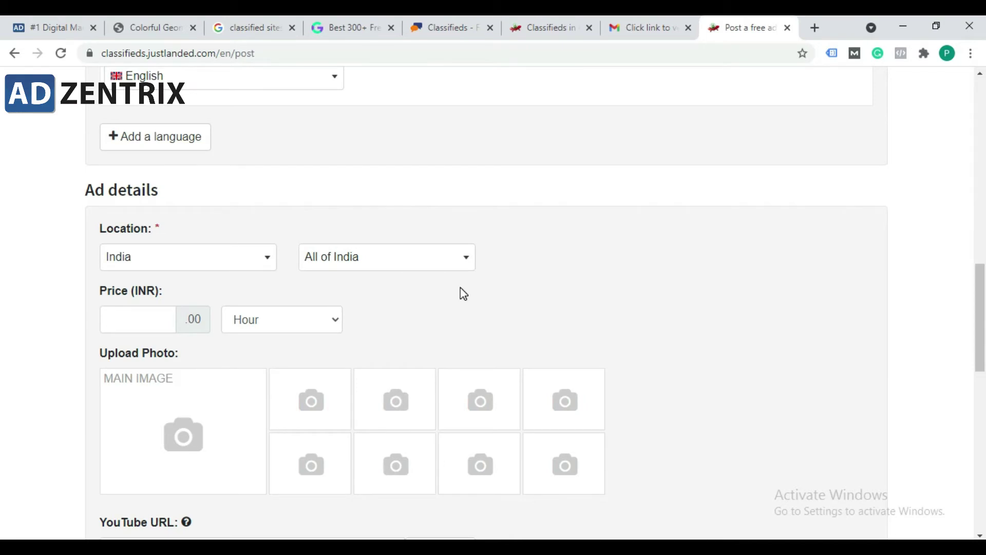
{"action": "scroll", "coordinate": [214, 390], "scroll_direction": "down", "scroll_amount": 3}
Step: Upload fb1 from Desktop as the main image and try resizing its crop box
{"action": "left_click", "coordinate": [183, 294]}
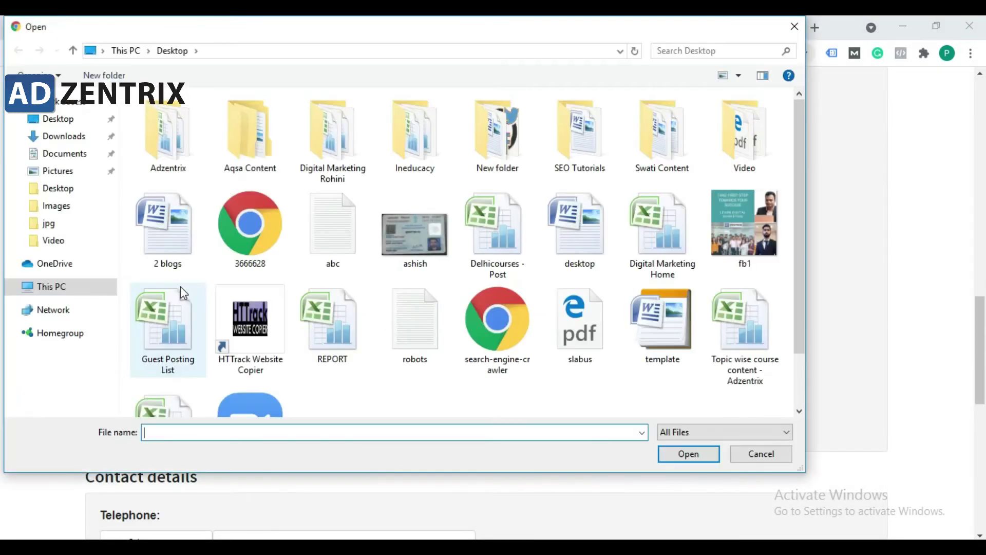
{"action": "left_click", "coordinate": [742, 231]}
{"action": "left_click", "coordinate": [693, 452]}
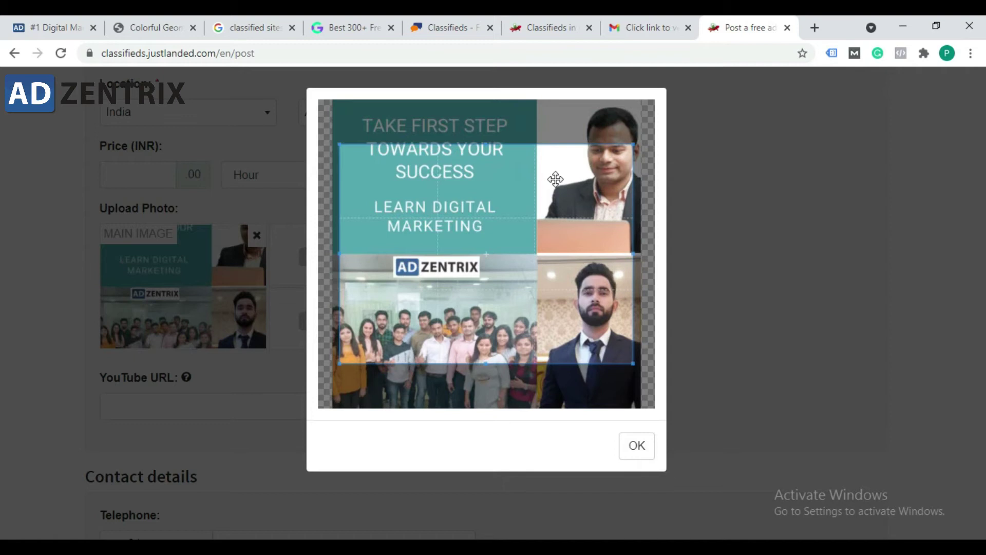
{"action": "left_click_drag", "start_coordinate": [630, 141], "coordinate": [473, 254]}
{"action": "left_click_drag", "start_coordinate": [472, 140], "coordinate": [177, 112]}
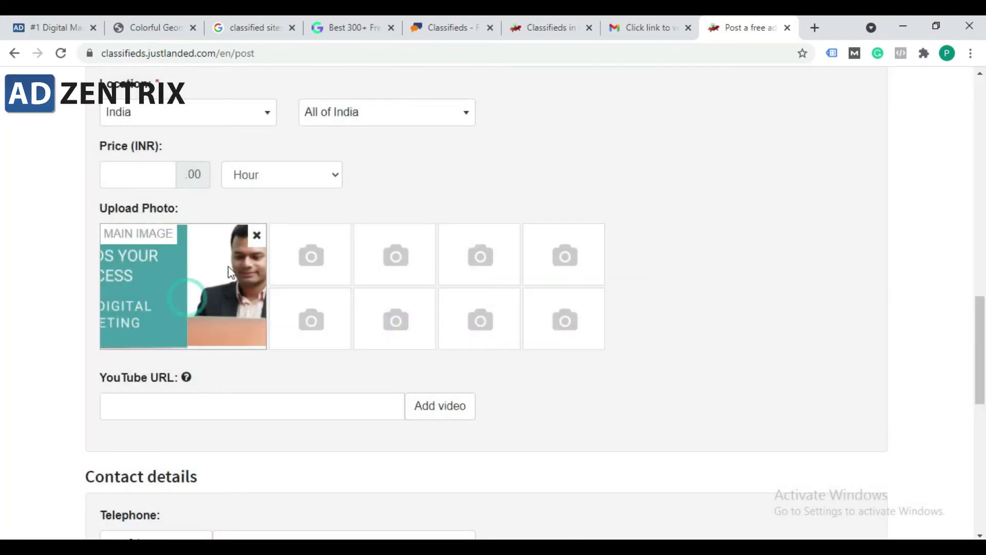
Step: Re-upload fb1, crop it to cover the banner text and group photo, and confirm
{"action": "left_click", "coordinate": [257, 235]}
{"action": "left_click", "coordinate": [197, 282]}
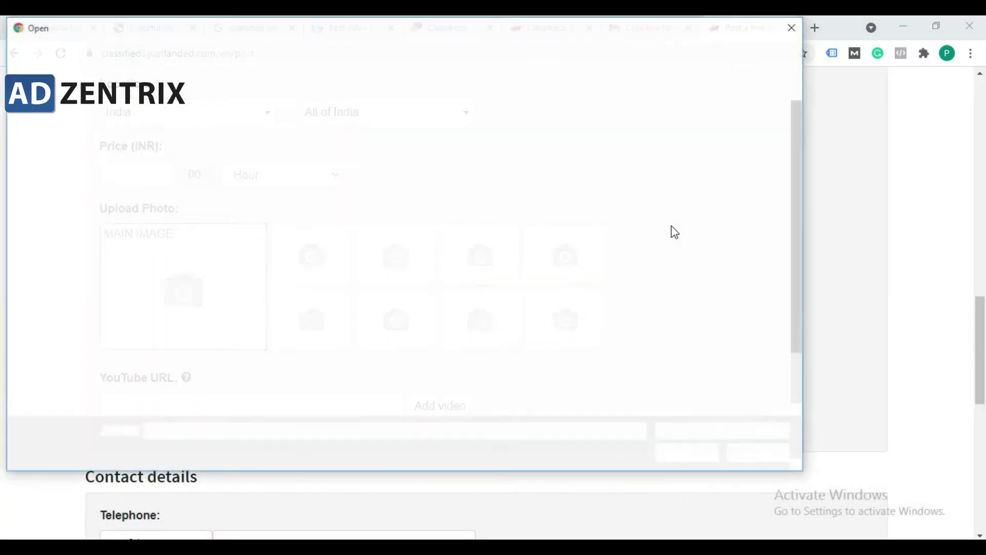
{"action": "double_click", "coordinate": [747, 224]}
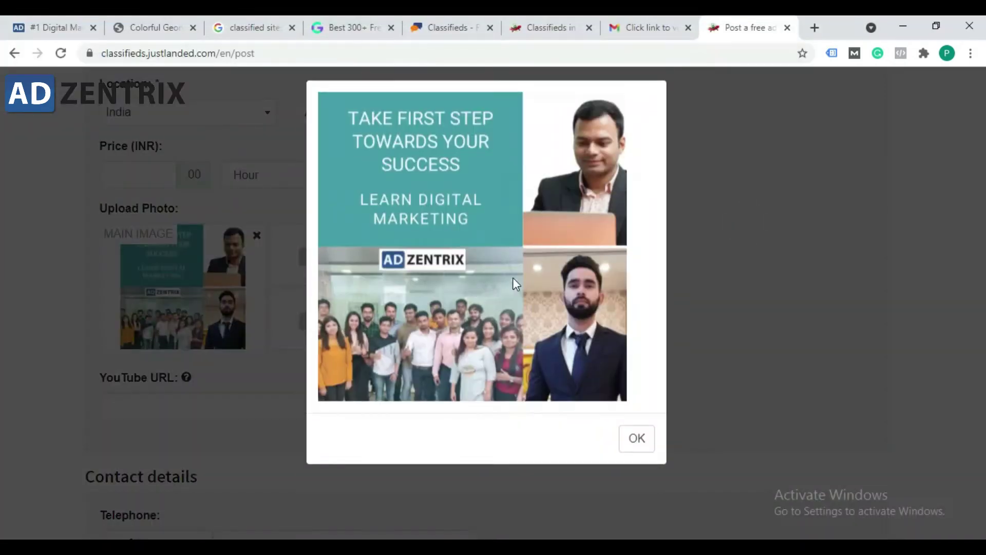
{"action": "left_click_drag", "start_coordinate": [505, 261], "coordinate": [511, 225]}
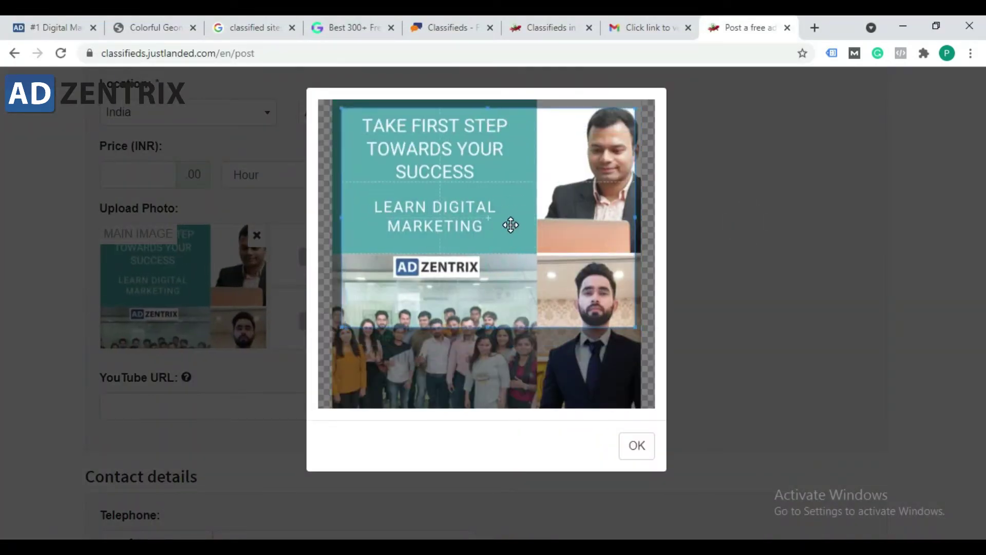
{"action": "left_click", "coordinate": [488, 325]}
{"action": "left_click_drag", "start_coordinate": [485, 328], "coordinate": [485, 359]}
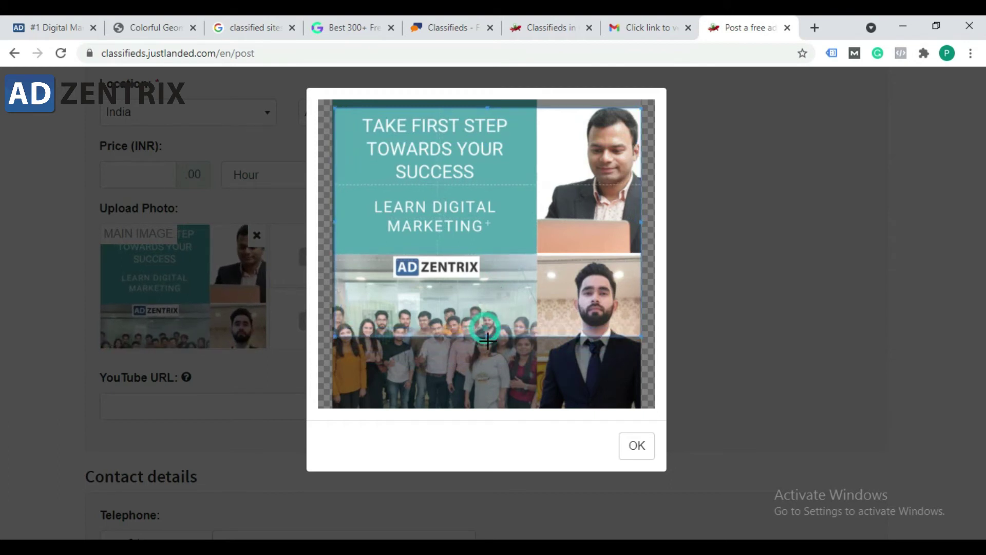
{"action": "left_click_drag", "start_coordinate": [509, 309], "coordinate": [509, 312]}
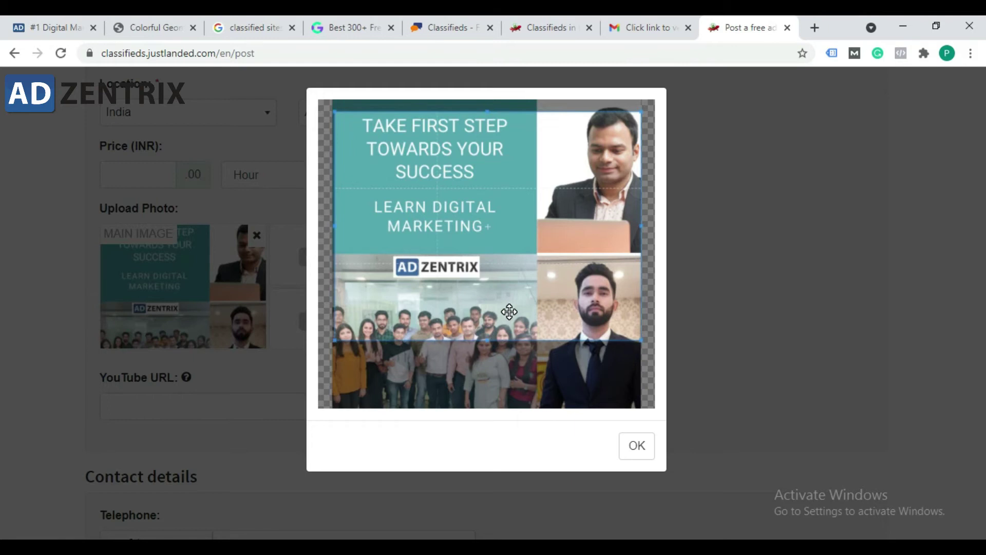
{"action": "left_click", "coordinate": [637, 446]}
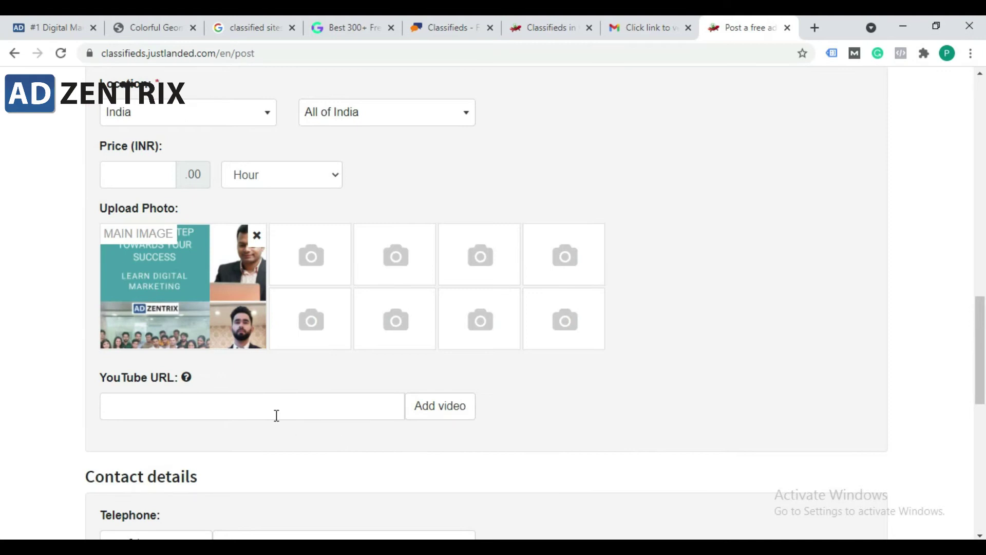
{"action": "scroll", "coordinate": [276, 415], "scroll_direction": "down", "scroll_amount": 1}
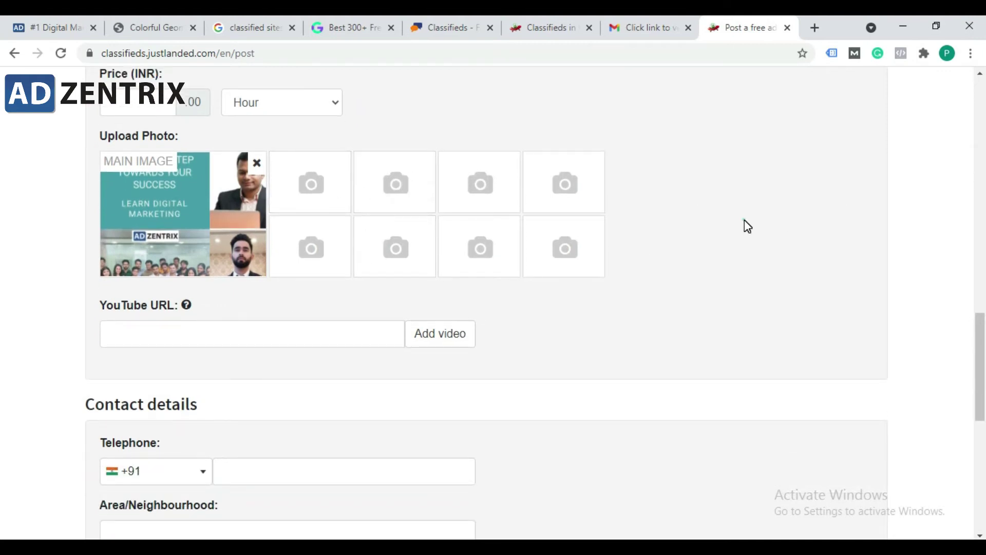
Step: Leave the YouTube URL field empty and move down to the contact fields
{"action": "scroll", "coordinate": [199, 205], "scroll_direction": "up", "scroll_amount": 1}
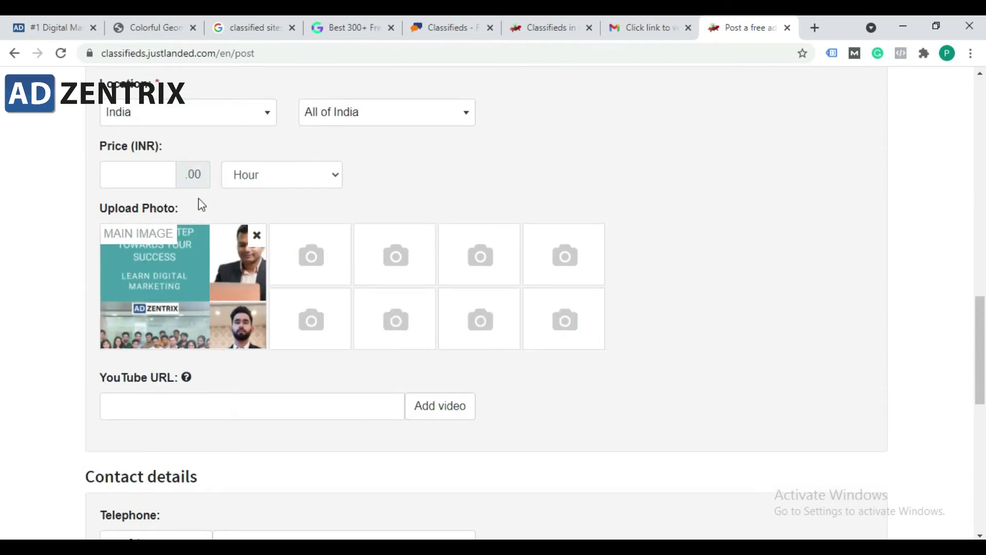
{"action": "scroll", "coordinate": [161, 379], "scroll_direction": "down", "scroll_amount": 1}
{"action": "left_click", "coordinate": [178, 334]}
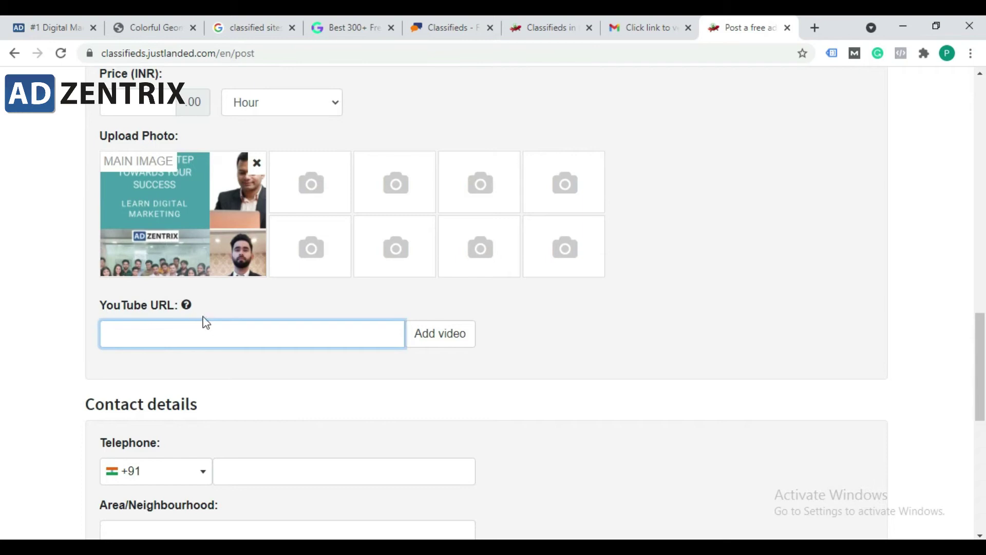
{"action": "left_click", "coordinate": [193, 394]}
{"action": "scroll", "coordinate": [169, 401], "scroll_direction": "down", "scroll_amount": 2}
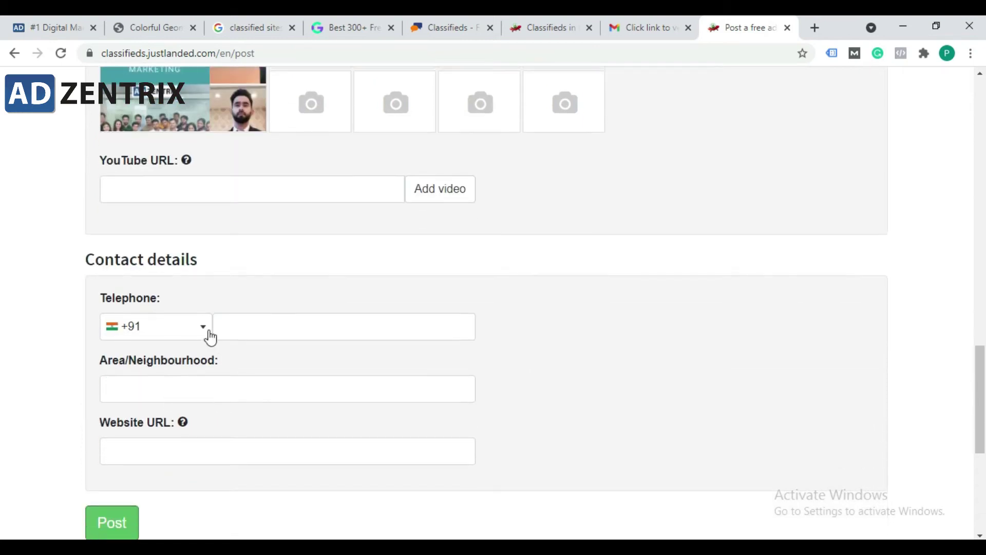
Step: Copy the business phone number from the Notepad notes
{"action": "left_click", "coordinate": [275, 321]}
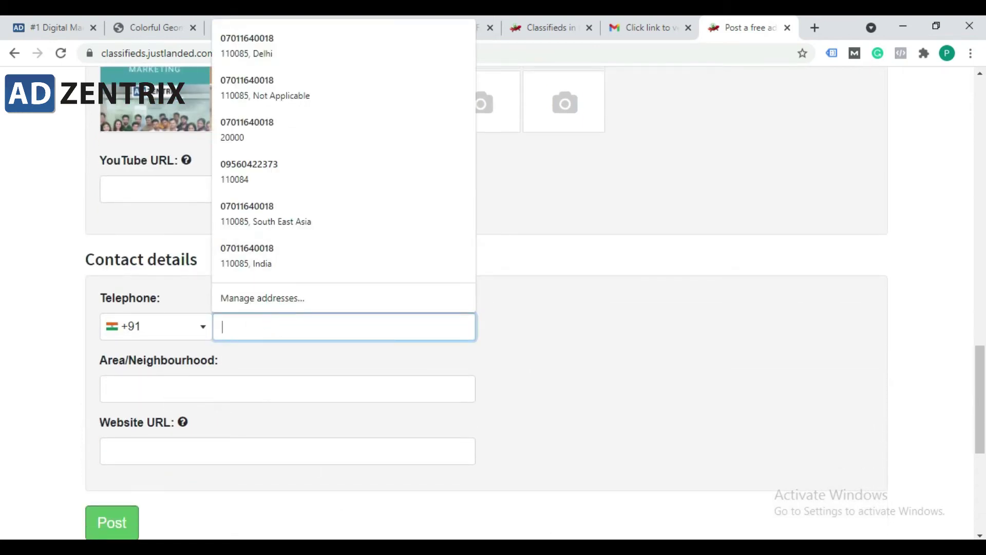
{"action": "key", "text": "alt+Tab"}
{"action": "left_click", "coordinate": [241, 176]}
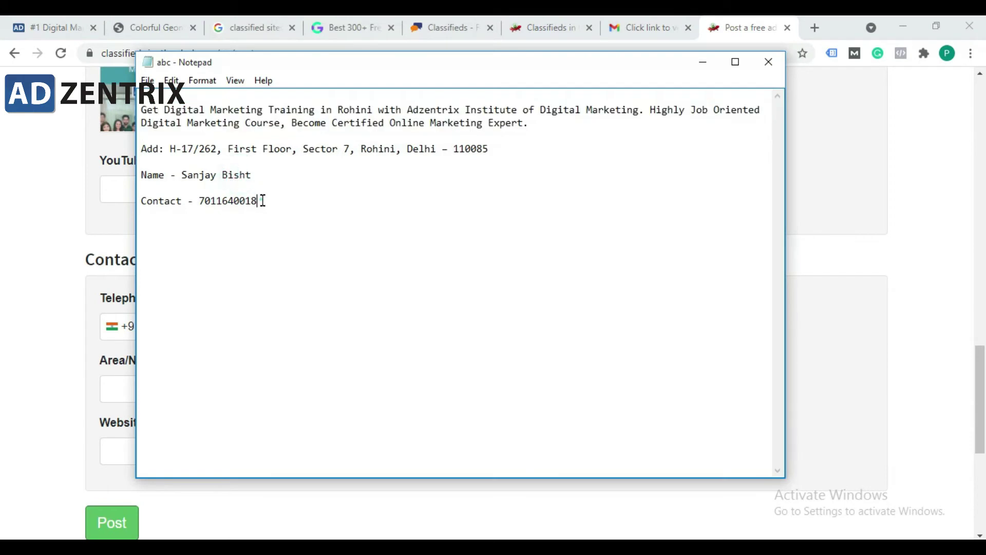
{"action": "left_click_drag", "start_coordinate": [258, 201], "coordinate": [199, 201]}
{"action": "key", "text": "ctrl+c"}
{"action": "key", "text": "alt+Tab"}
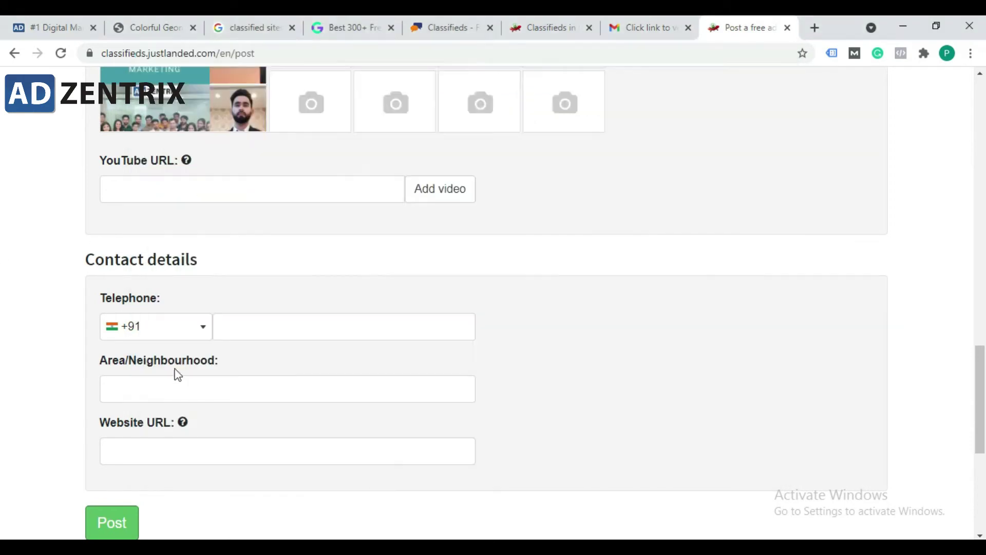
Step: Paste the phone number into Telephone after the +91 code and dismiss the autofill list
{"action": "left_click", "coordinate": [257, 389]}
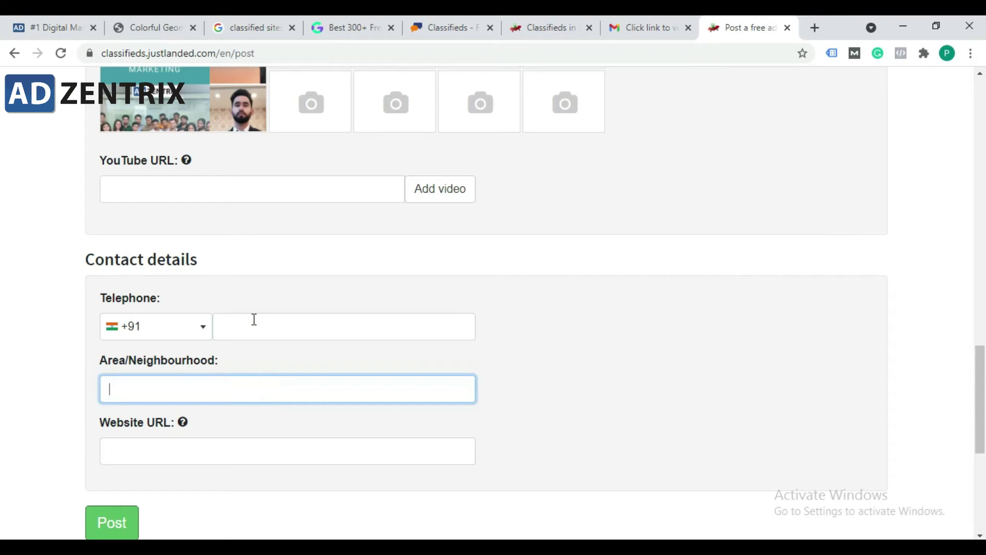
{"action": "left_click", "coordinate": [251, 316]}
{"action": "key", "text": "ctrl+v"}
{"action": "left_click", "coordinate": [634, 338]}
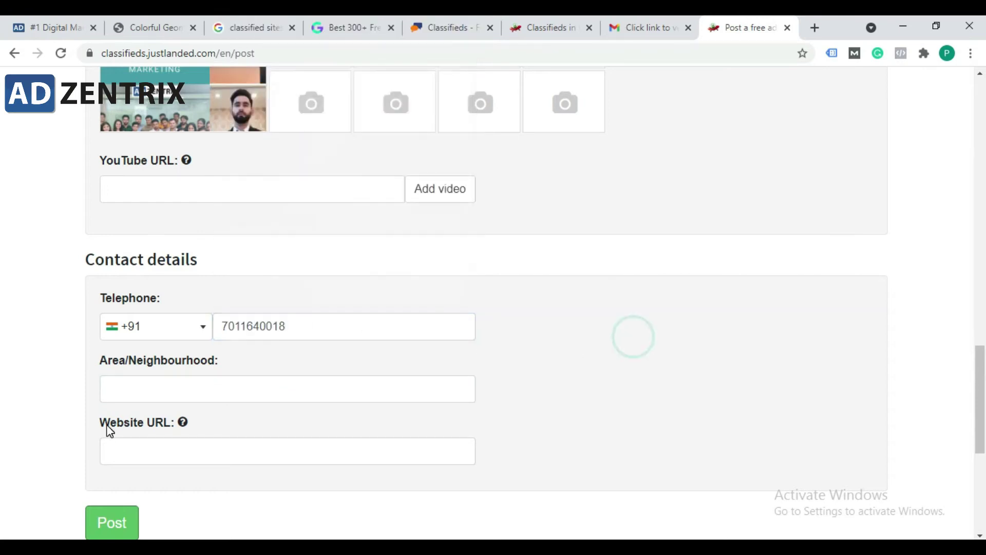
{"action": "scroll", "coordinate": [341, 379], "scroll_direction": "down", "scroll_amount": 1}
{"action": "left_click", "coordinate": [236, 368]}
{"action": "left_click", "coordinate": [251, 344]}
{"action": "left_click", "coordinate": [236, 379]}
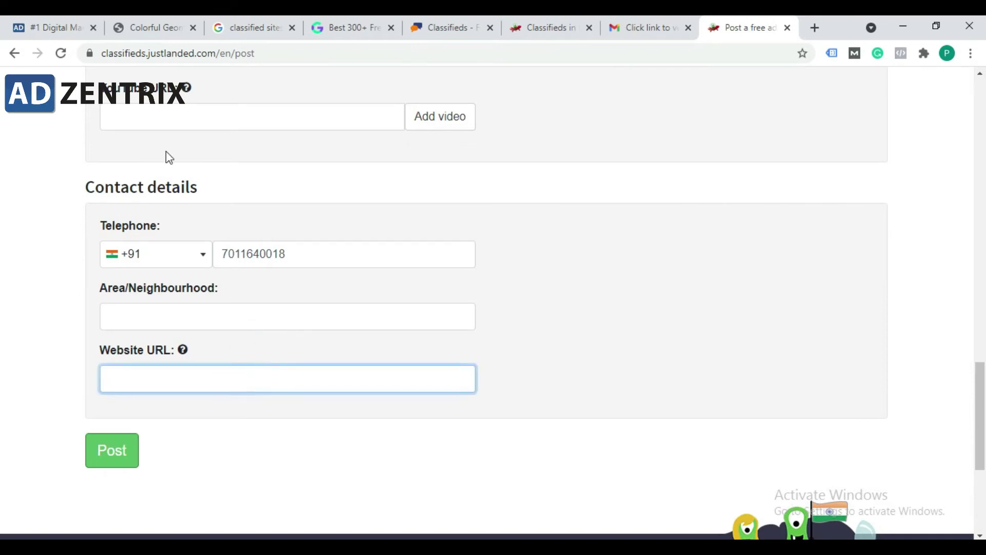
{"action": "left_click", "coordinate": [61, 27]}
{"action": "left_click", "coordinate": [249, 54]}
{"action": "mouse_move", "coordinate": [567, 121]}
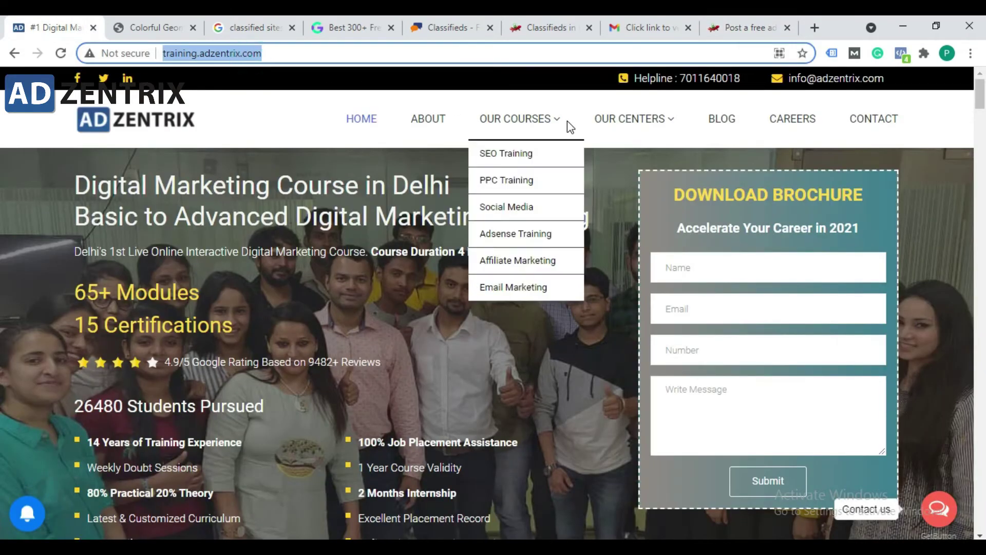
{"action": "left_click", "coordinate": [362, 124]}
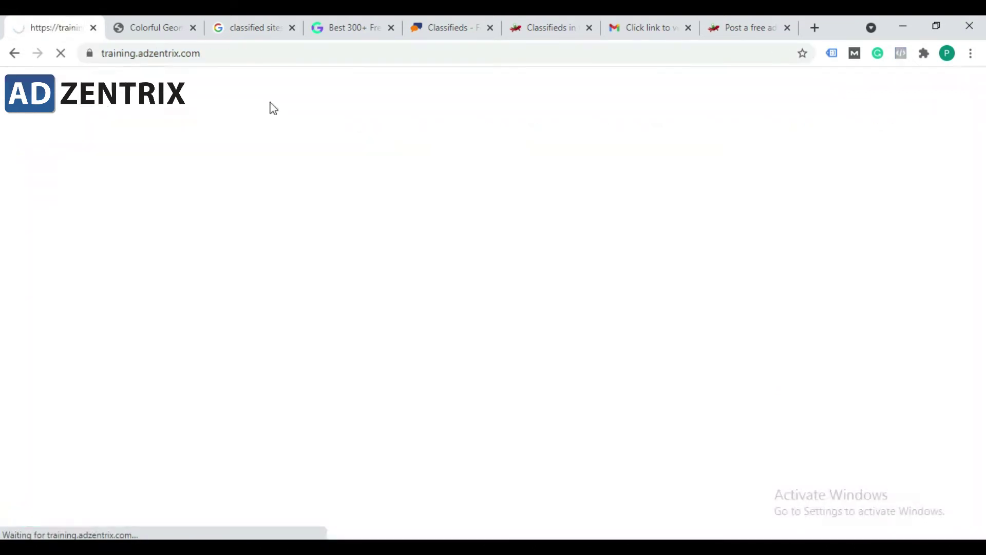
{"action": "left_click", "coordinate": [137, 54]}
{"action": "key", "text": "ctrl+c"}
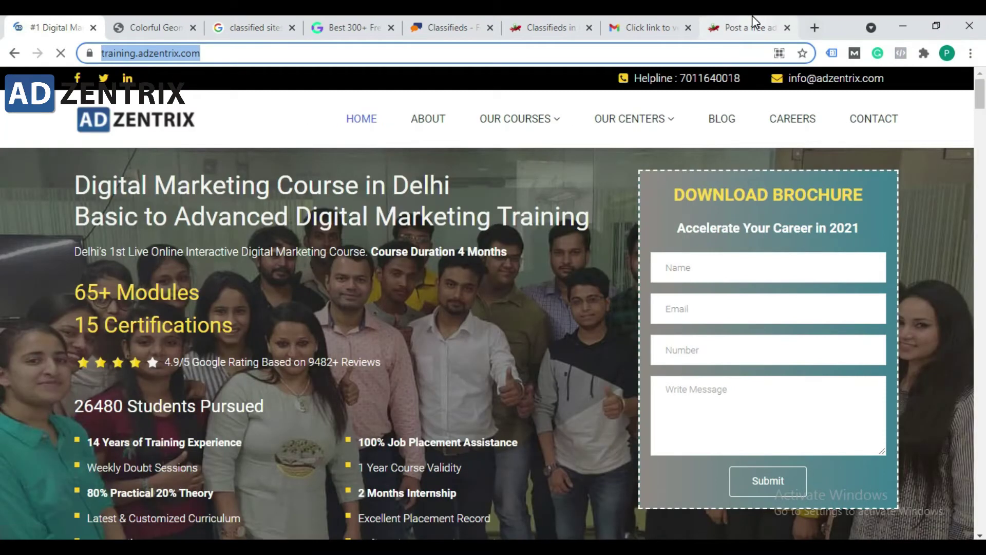
Step: Paste the training site address into the ad's Website URL field and look over the form
{"action": "left_click", "coordinate": [748, 27]}
{"action": "key", "text": "ctrl+v"}
{"action": "left_click", "coordinate": [379, 349]}
{"action": "scroll", "coordinate": [282, 275], "scroll_direction": "up", "scroll_amount": 4}
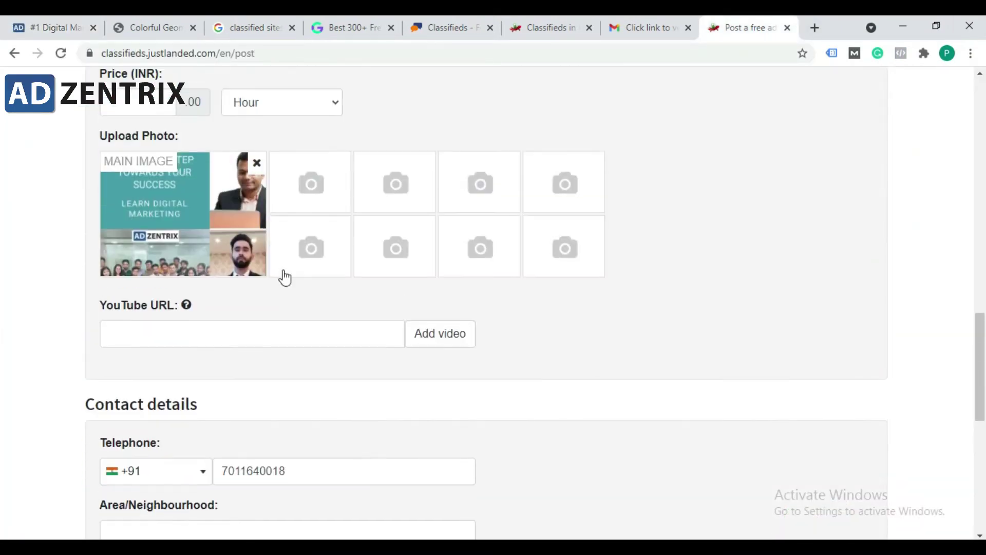
{"action": "scroll", "coordinate": [284, 277], "scroll_direction": "up", "scroll_amount": 10}
{"action": "scroll", "coordinate": [283, 278], "scroll_direction": "down", "scroll_amount": 6}
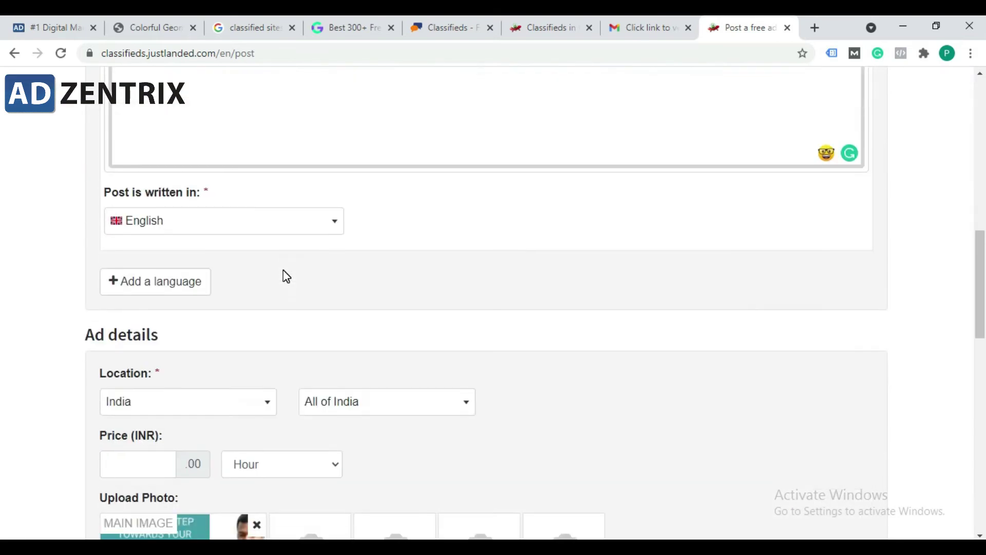
{"action": "scroll", "coordinate": [282, 270], "scroll_direction": "up", "scroll_amount": 6}
{"action": "scroll", "coordinate": [283, 270], "scroll_direction": "down", "scroll_amount": 12}
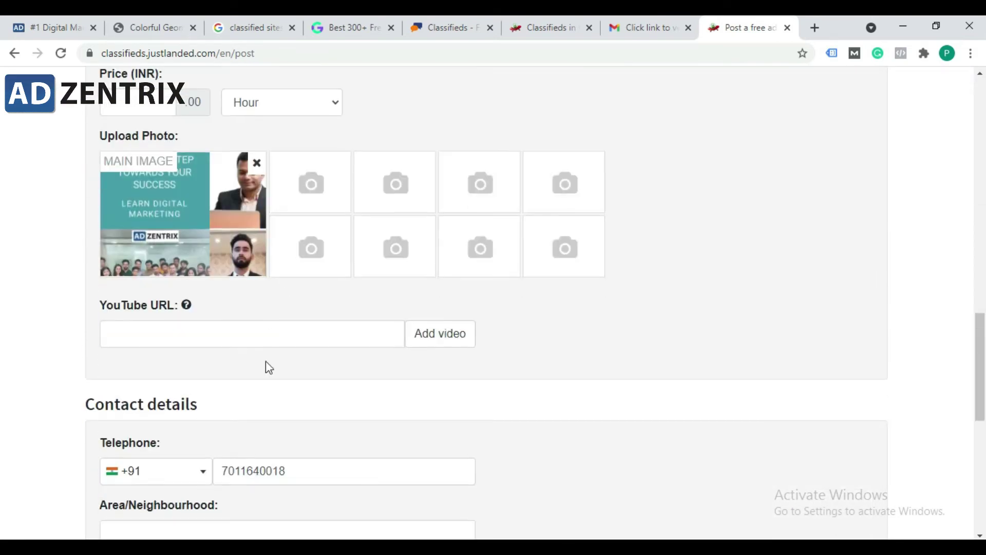
{"action": "scroll", "coordinate": [267, 366], "scroll_direction": "down", "scroll_amount": 4}
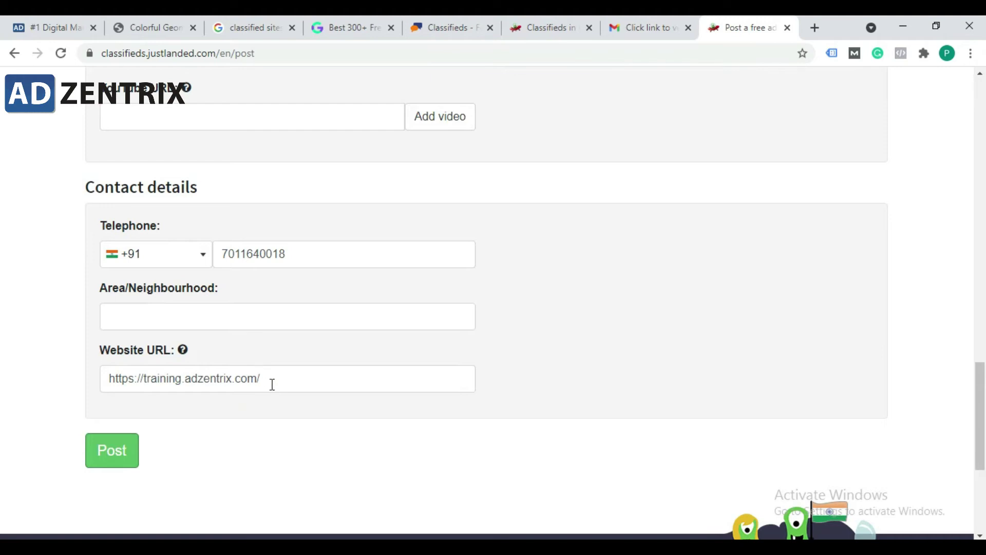
{"action": "scroll", "coordinate": [344, 226], "scroll_direction": "up", "scroll_amount": 15}
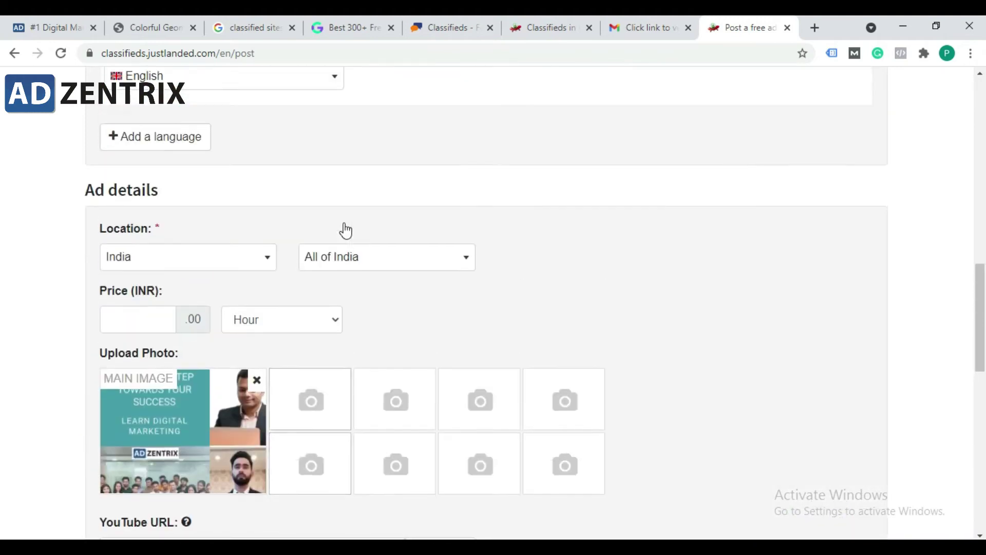
{"action": "scroll", "coordinate": [269, 183], "scroll_direction": "up", "scroll_amount": 1}
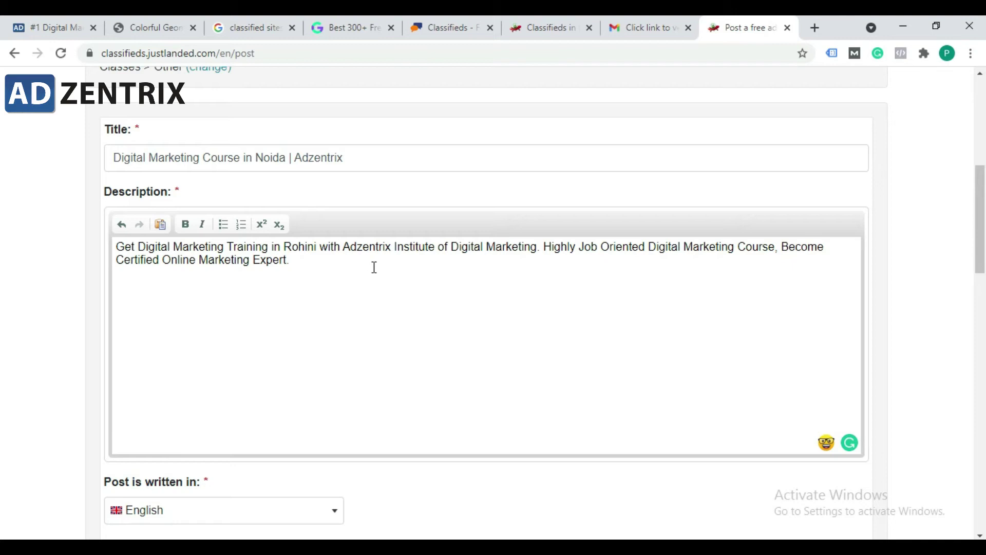
{"action": "scroll", "coordinate": [374, 268], "scroll_direction": "down", "scroll_amount": 3}
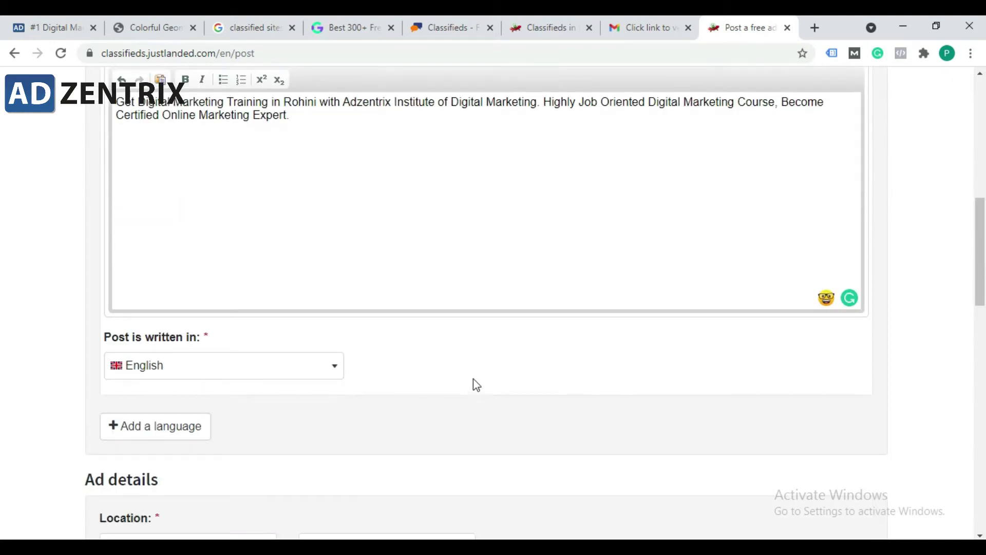
{"action": "scroll", "coordinate": [370, 357], "scroll_direction": "down", "scroll_amount": 12}
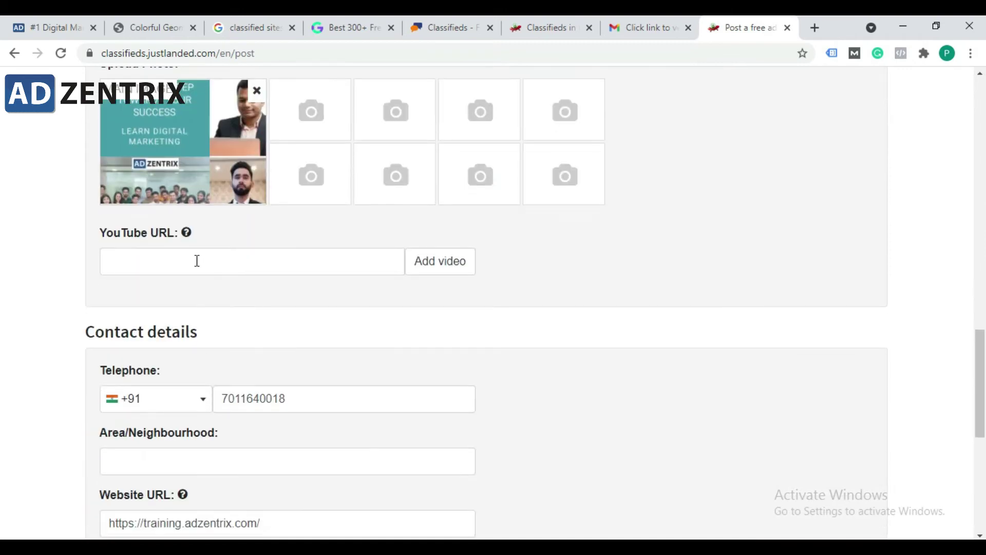
{"action": "scroll", "coordinate": [177, 414], "scroll_direction": "down", "scroll_amount": 3}
{"action": "triple_click", "coordinate": [276, 381]}
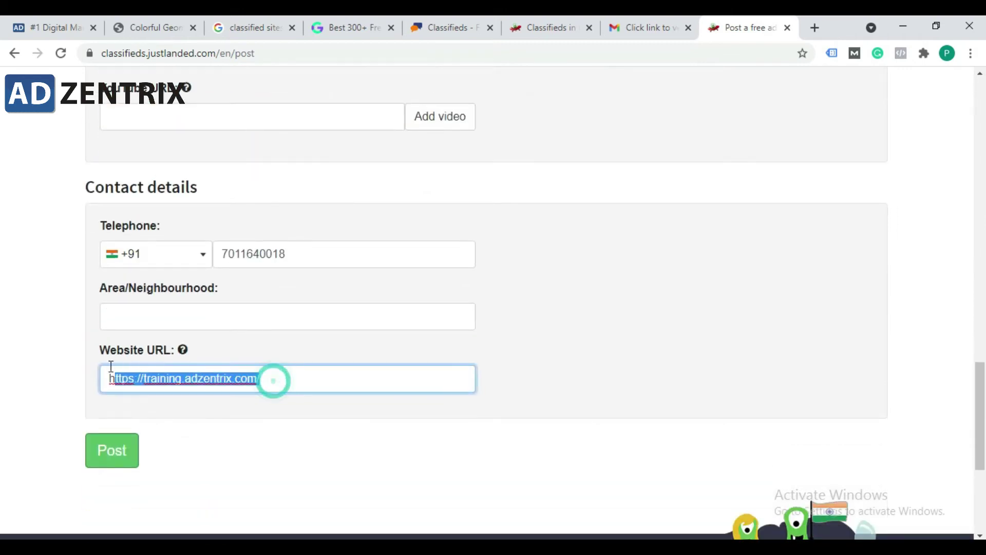
{"action": "left_click", "coordinate": [96, 374]}
{"action": "left_click_drag", "start_coordinate": [280, 382], "coordinate": [85, 391]}
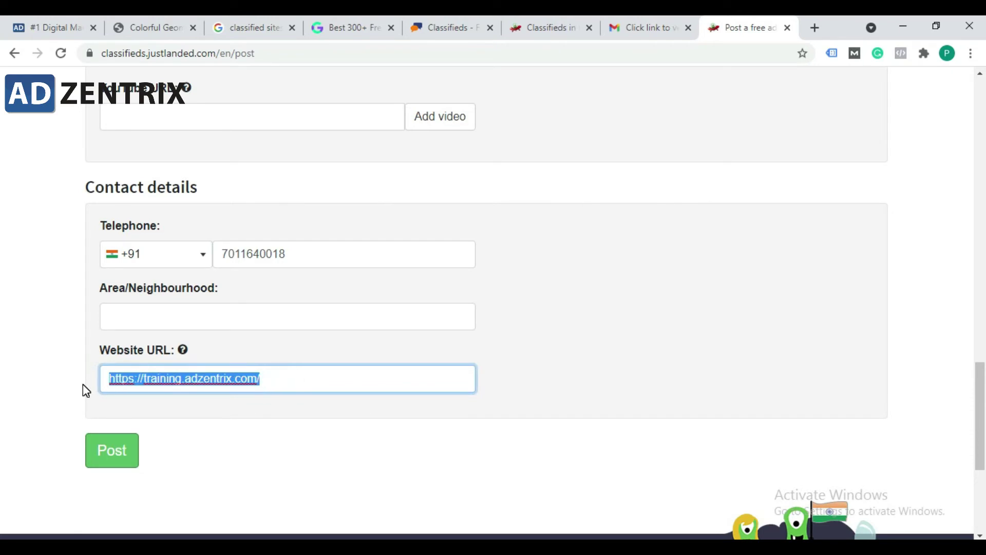
{"action": "left_click", "coordinate": [85, 381]}
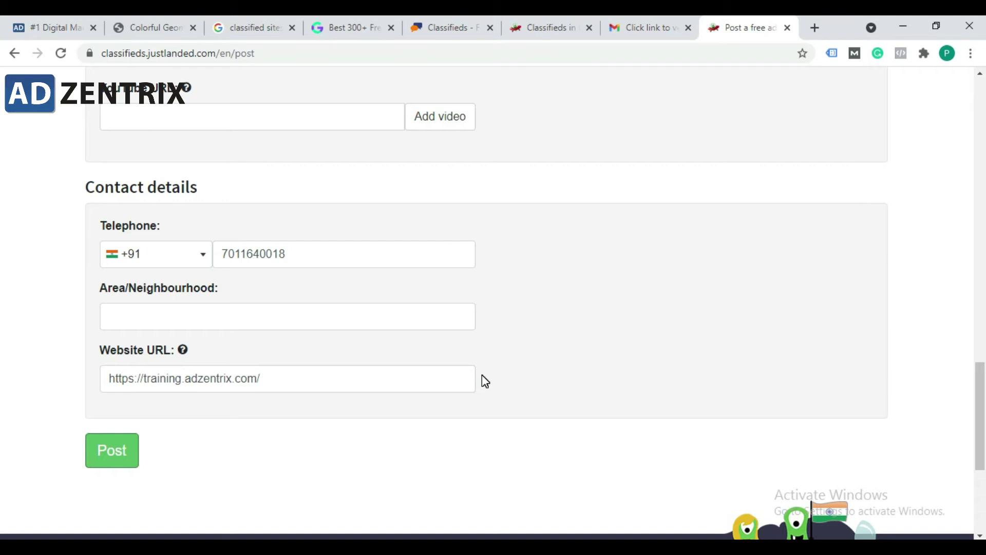
{"action": "left_click", "coordinate": [519, 332]}
{"action": "scroll", "coordinate": [351, 304], "scroll_direction": "up", "scroll_amount": 15}
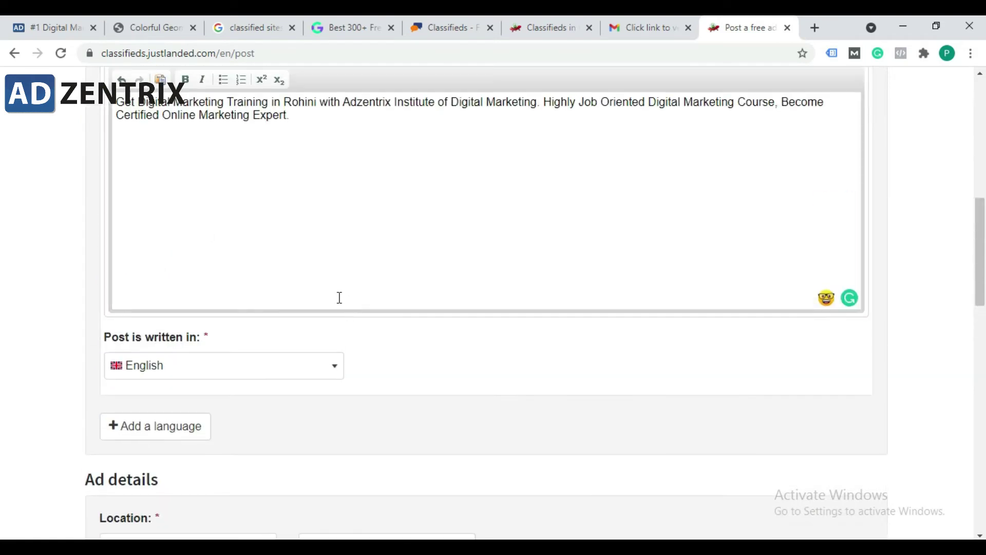
{"action": "scroll", "coordinate": [338, 297], "scroll_direction": "down", "scroll_amount": 11}
{"action": "scroll", "coordinate": [269, 329], "scroll_direction": "down", "scroll_amount": 5}
Step: Post the free ad and review the Saved! page with its preview and EUR 2.95 upgrade offer
{"action": "left_click", "coordinate": [105, 382]}
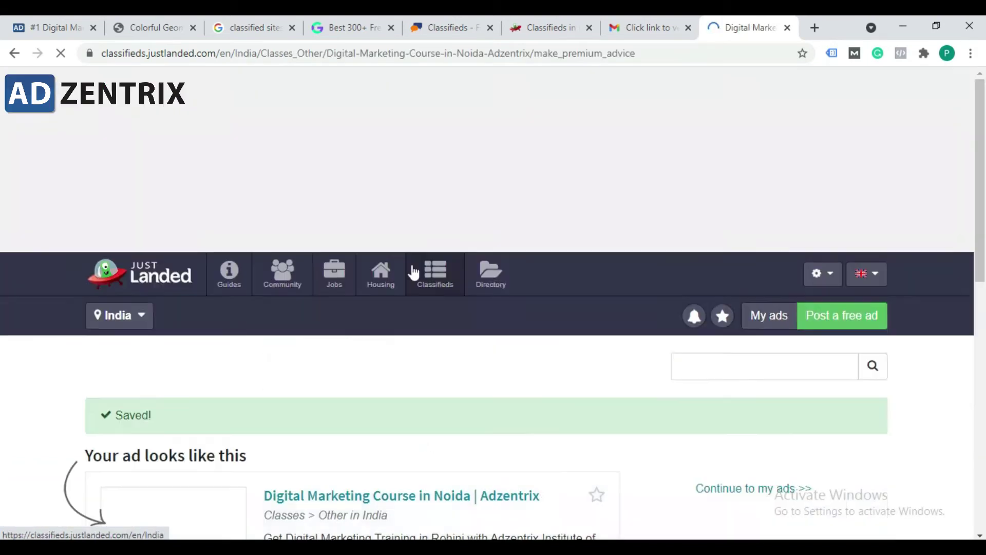
{"action": "scroll", "coordinate": [406, 277], "scroll_direction": "down", "scroll_amount": 5}
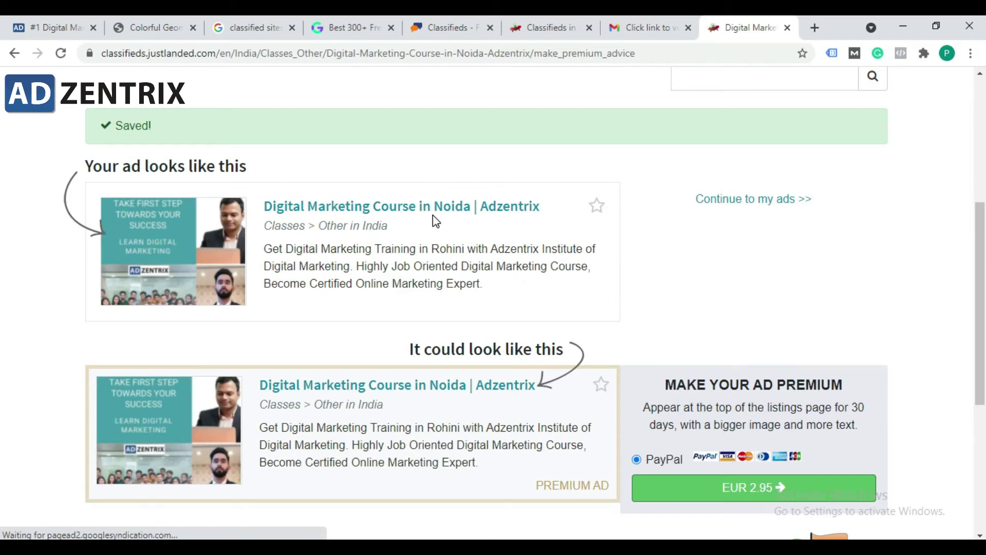
{"action": "scroll", "coordinate": [585, 227], "scroll_direction": "down", "scroll_amount": 5}
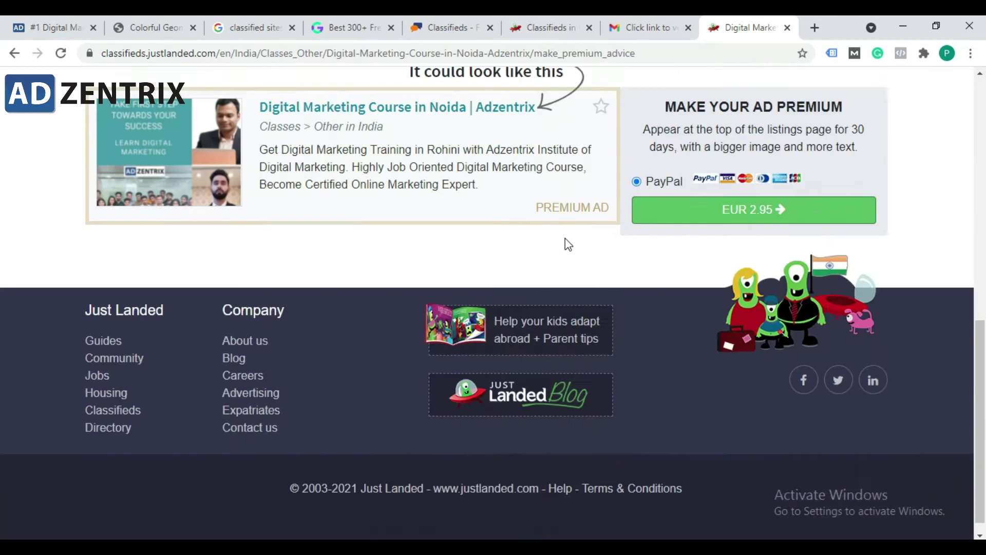
{"action": "scroll", "coordinate": [531, 257], "scroll_direction": "up", "scroll_amount": 3}
{"action": "scroll", "coordinate": [531, 253], "scroll_direction": "up", "scroll_amount": 3}
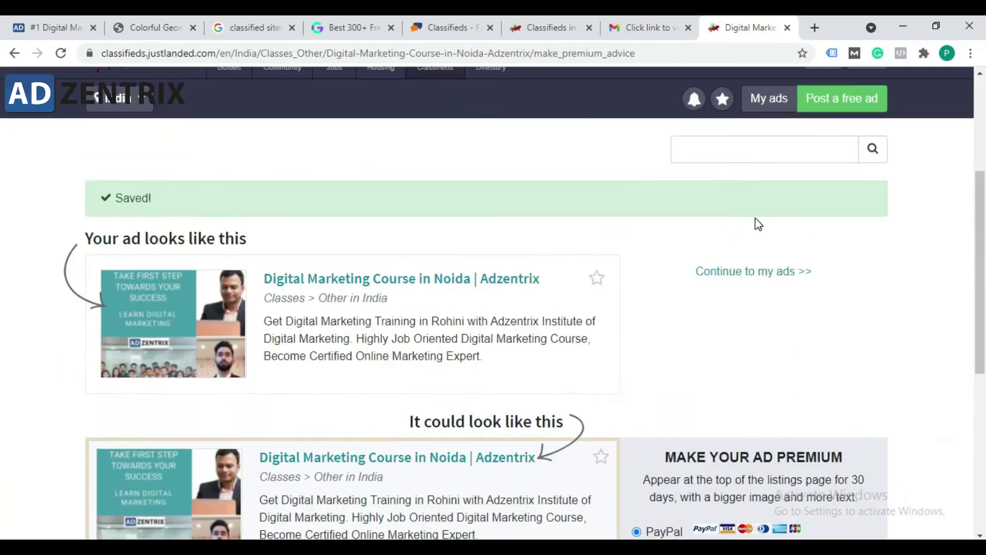
{"action": "left_click", "coordinate": [753, 270]}
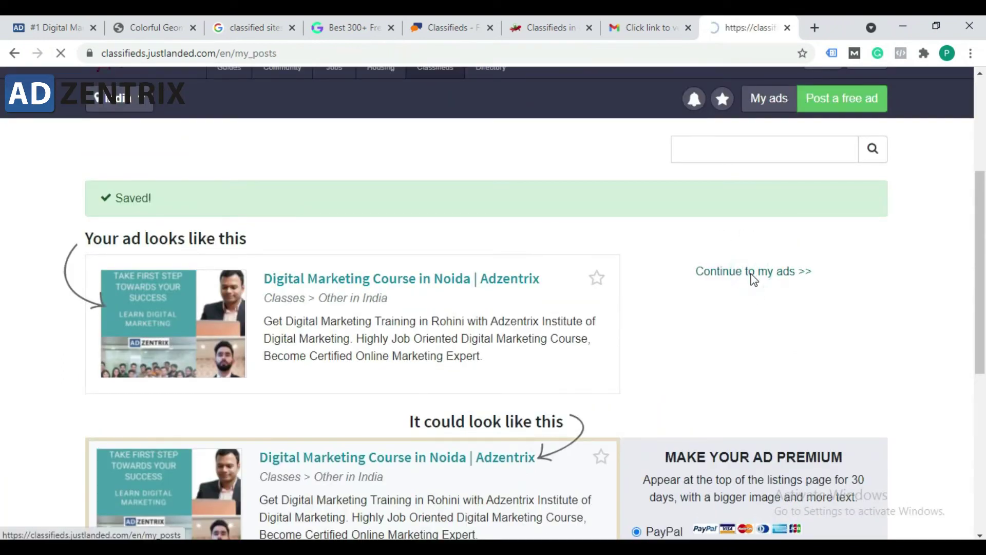
{"action": "scroll", "coordinate": [582, 321], "scroll_direction": "down", "scroll_amount": 5}
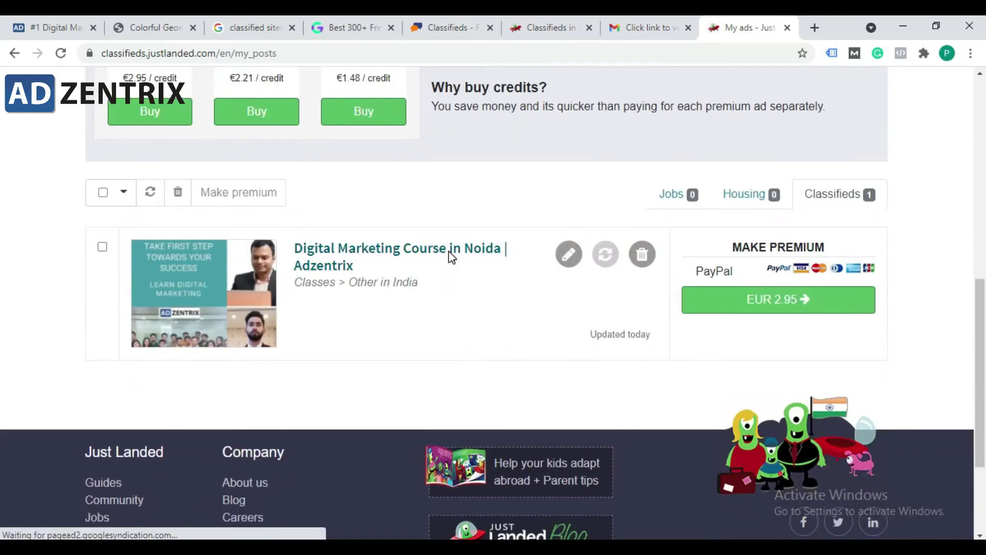
{"action": "right_click", "coordinate": [451, 256]}
{"action": "left_click", "coordinate": [466, 263]}
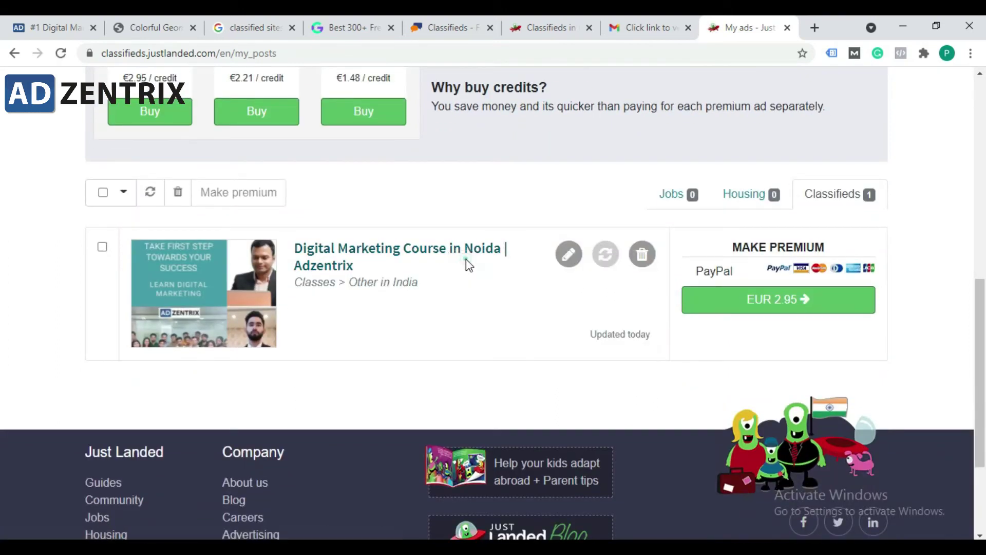
{"action": "left_click", "coordinate": [749, 27]}
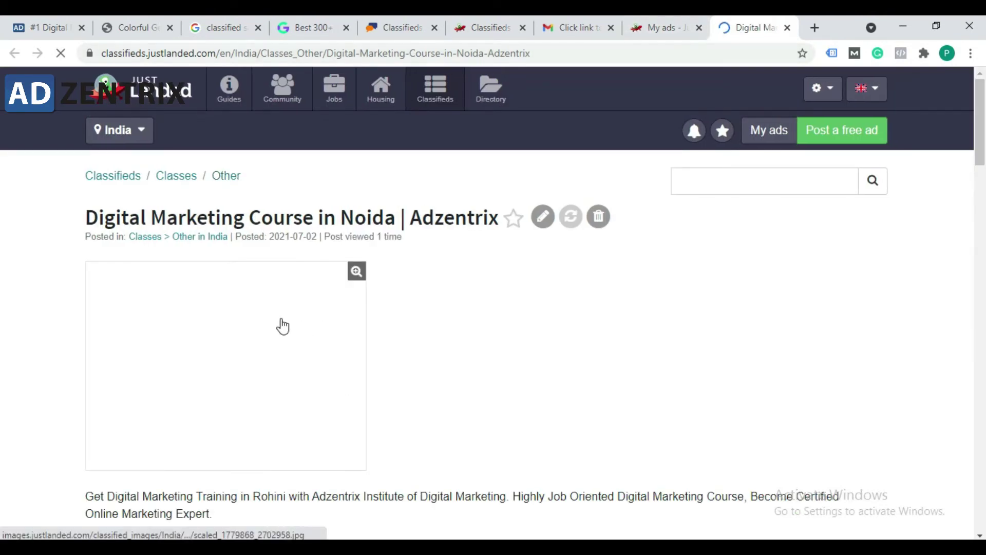
{"action": "scroll", "coordinate": [308, 280], "scroll_direction": "down", "scroll_amount": 2}
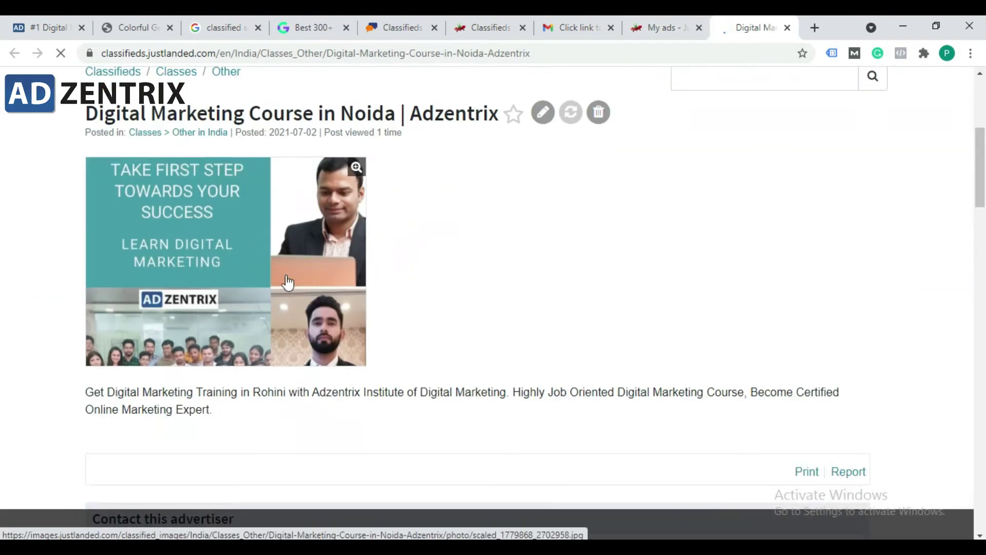
{"action": "scroll", "coordinate": [306, 280], "scroll_direction": "down", "scroll_amount": 10}
{"action": "scroll", "coordinate": [285, 298], "scroll_direction": "up", "scroll_amount": 3}
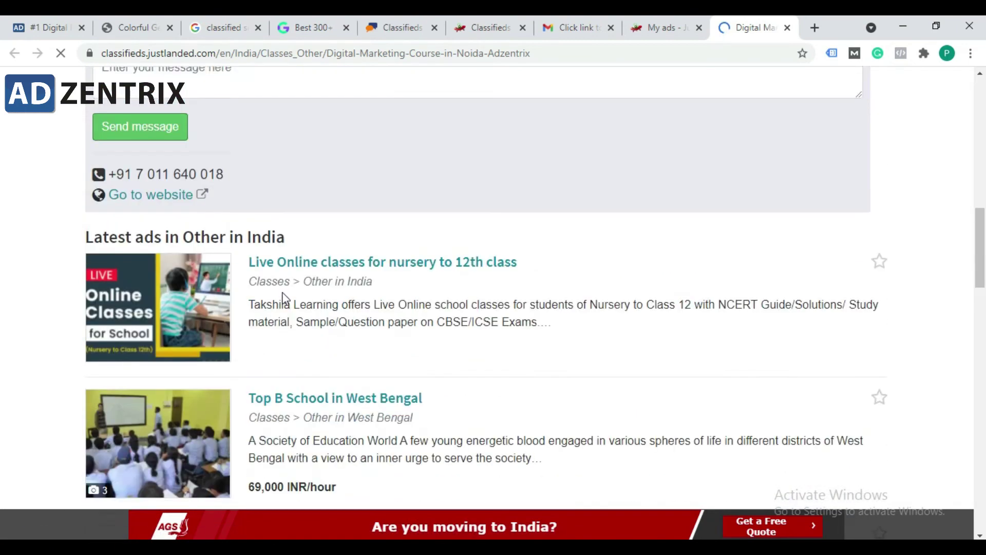
{"action": "scroll", "coordinate": [121, 273], "scroll_direction": "up", "scroll_amount": 7}
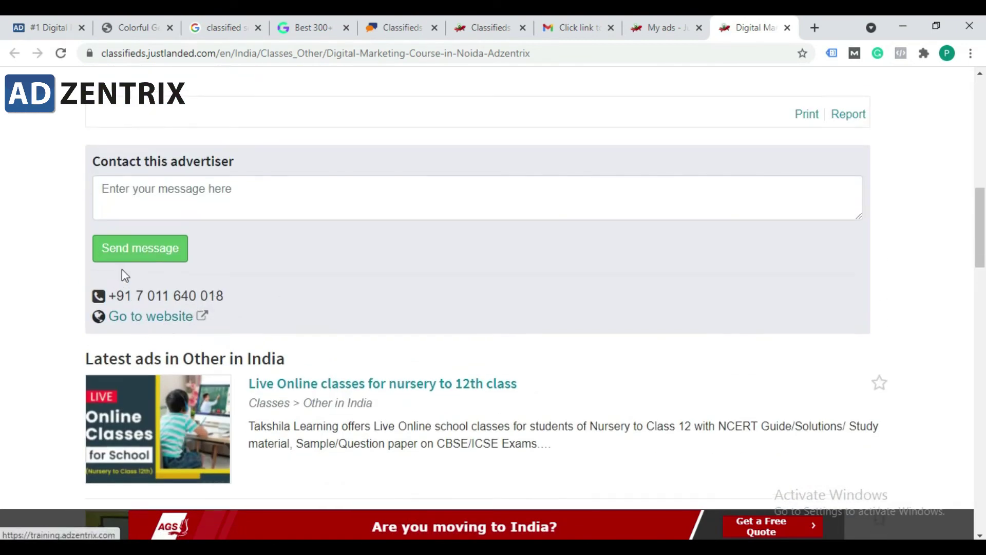
{"action": "scroll", "coordinate": [257, 354], "scroll_direction": "up", "scroll_amount": 5}
{"action": "scroll", "coordinate": [374, 403], "scroll_direction": "down", "scroll_amount": 6}
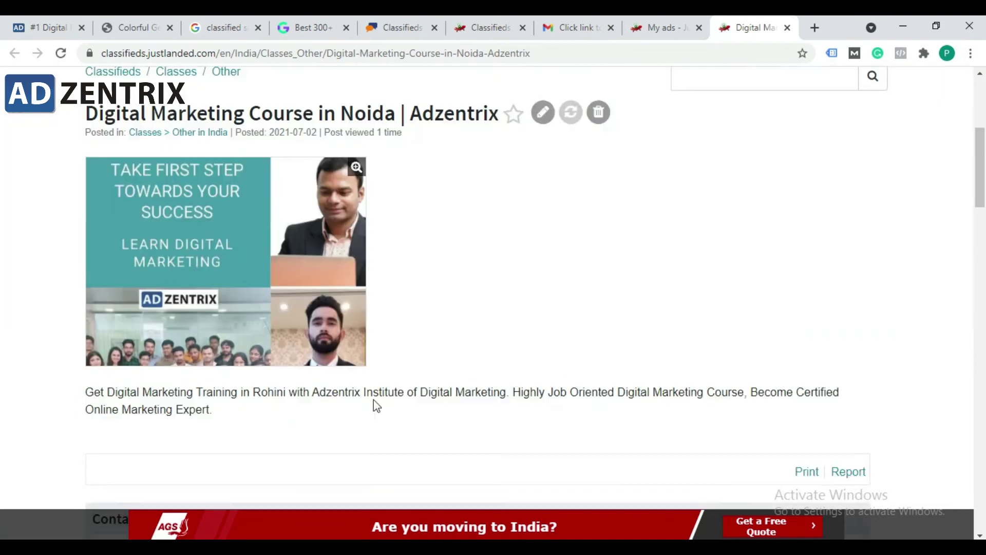
{"action": "scroll", "coordinate": [322, 370], "scroll_direction": "down", "scroll_amount": 1}
{"action": "mouse_move", "coordinate": [239, 343]}
{"action": "left_mouse_down"}
{"action": "mouse_move", "coordinate": [66, 328]}
{"action": "mouse_move", "coordinate": [236, 346]}
{"action": "left_mouse_up"}
{"action": "left_click", "coordinate": [81, 324]}
{"action": "left_click", "coordinate": [234, 342]}
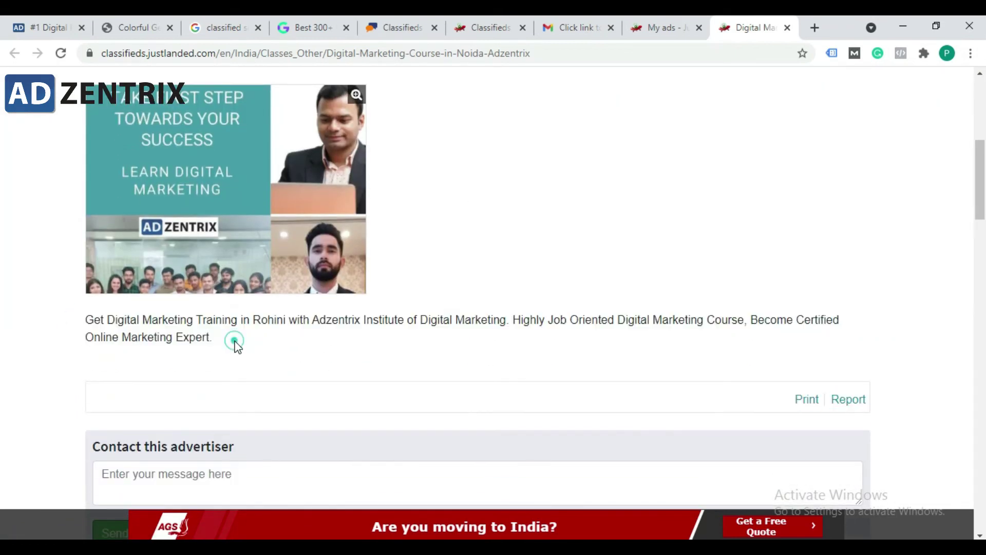
{"action": "left_click", "coordinate": [235, 341]}
{"action": "scroll", "coordinate": [227, 346], "scroll_direction": "down", "scroll_amount": 4}
{"action": "scroll", "coordinate": [146, 375], "scroll_direction": "down", "scroll_amount": 1}
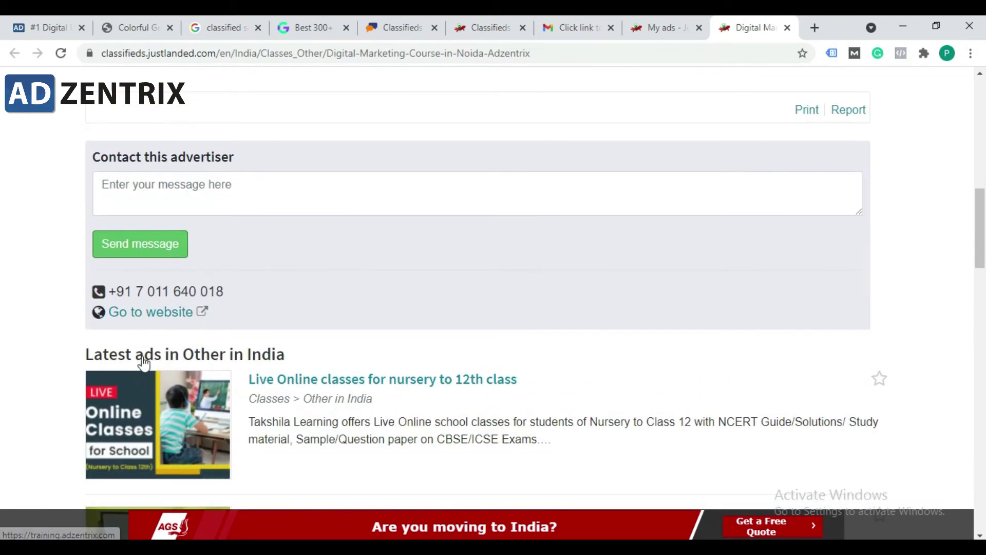
Step: Open the ad's 'Go to website' link and confirm training.adzentrix.com loads in a new tab
{"action": "left_click", "coordinate": [151, 315]}
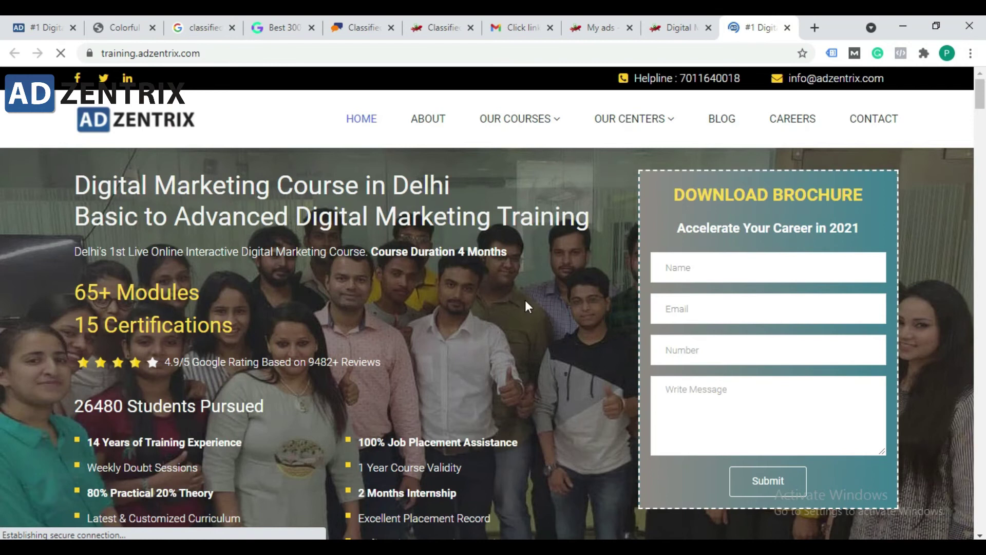
{"action": "scroll", "coordinate": [525, 307], "scroll_direction": "down", "scroll_amount": 9}
{"action": "left_click", "coordinate": [679, 17]}
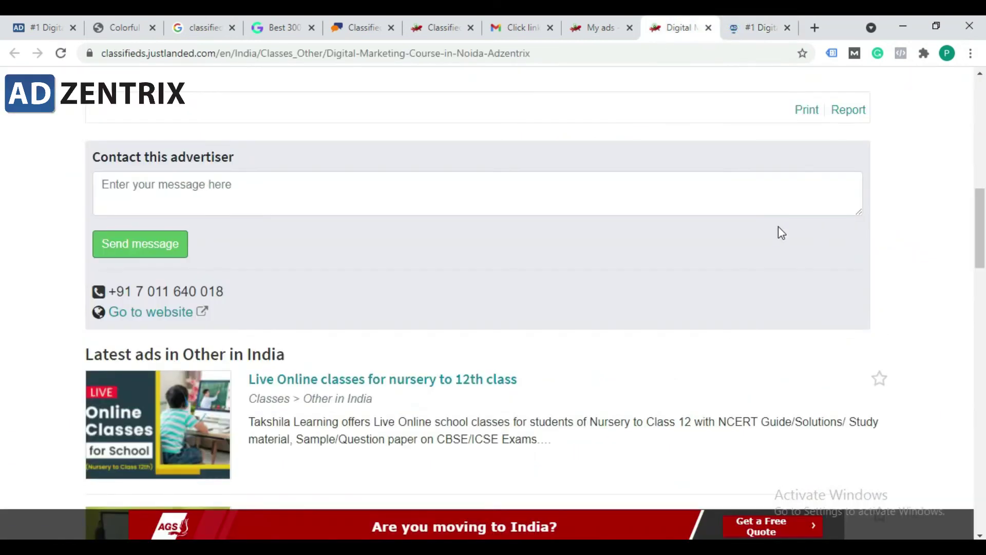
{"action": "scroll", "coordinate": [468, 170], "scroll_direction": "up", "scroll_amount": 10}
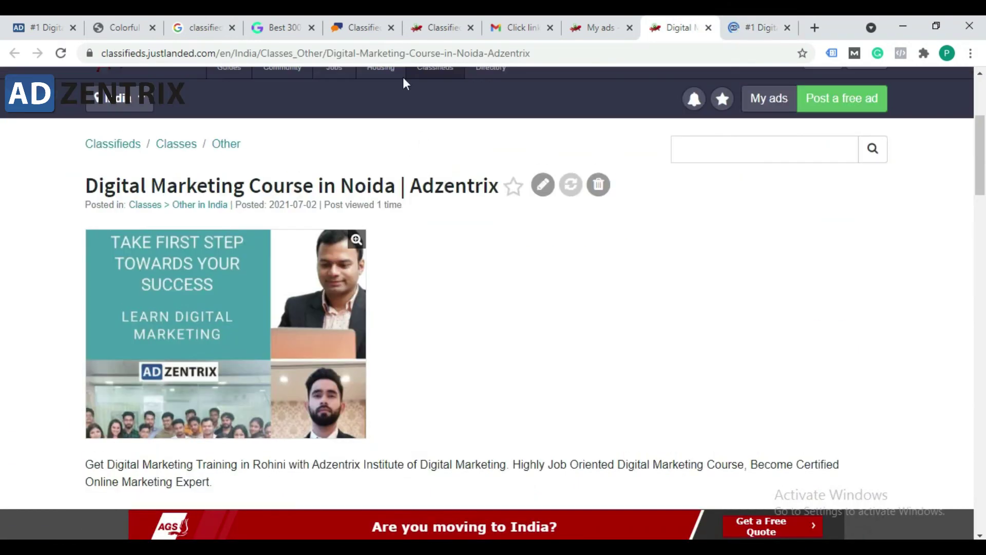
{"action": "scroll", "coordinate": [325, 251], "scroll_direction": "down", "scroll_amount": 6}
{"action": "scroll", "coordinate": [315, 245], "scroll_direction": "up", "scroll_amount": 4}
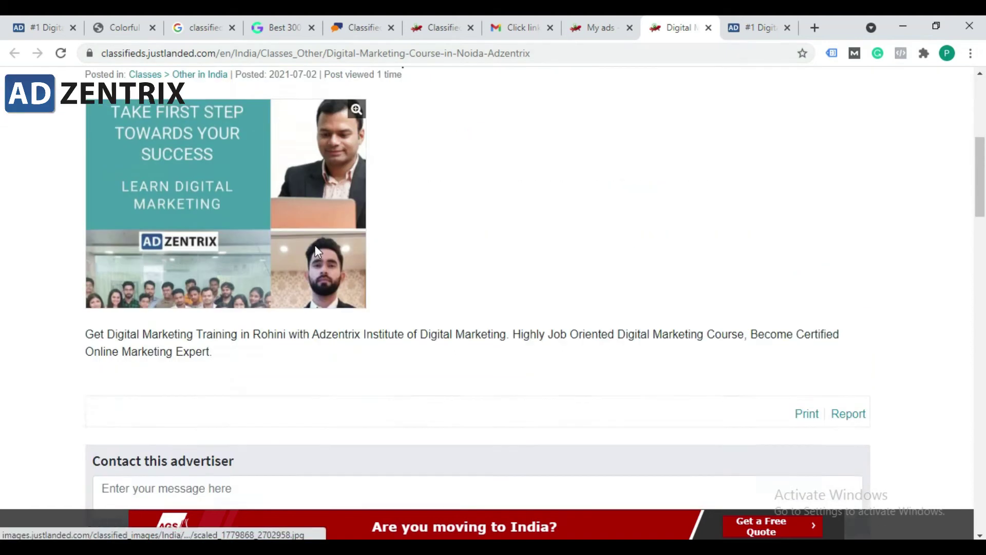
{"action": "scroll", "coordinate": [462, 320], "scroll_direction": "down", "scroll_amount": 10}
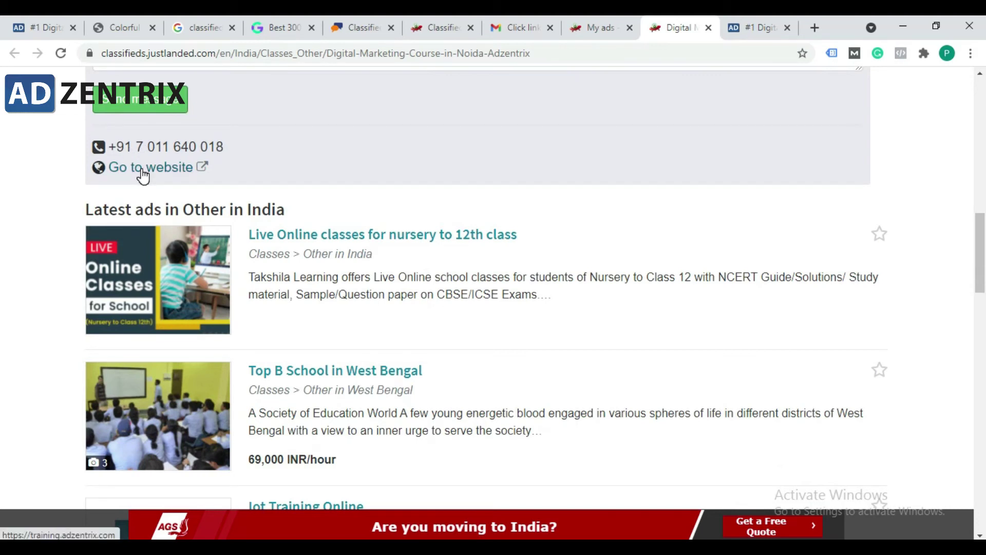
{"action": "left_click", "coordinate": [755, 27]}
{"action": "scroll", "coordinate": [614, 268], "scroll_direction": "up", "scroll_amount": 8}
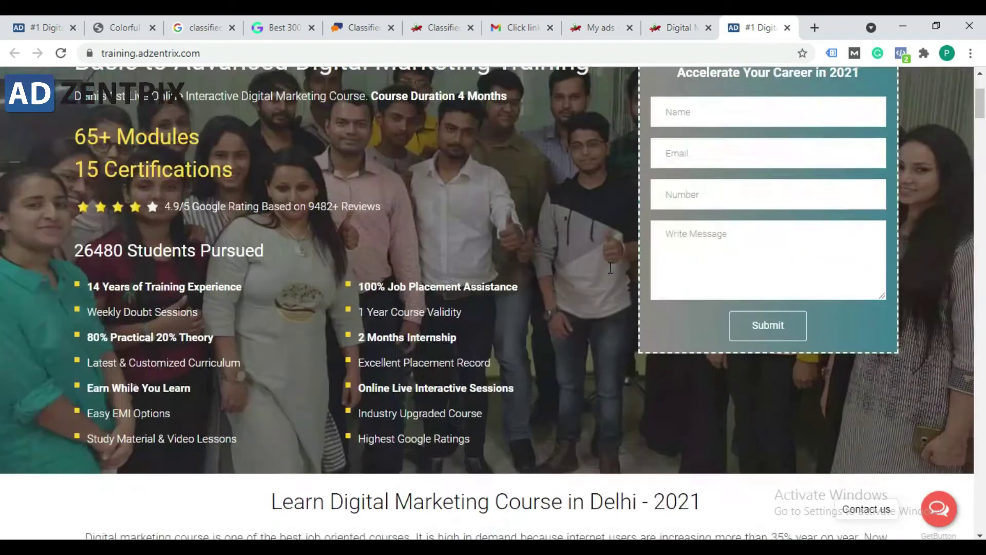
{"action": "scroll", "coordinate": [775, 292], "scroll_direction": "down", "scroll_amount": 10}
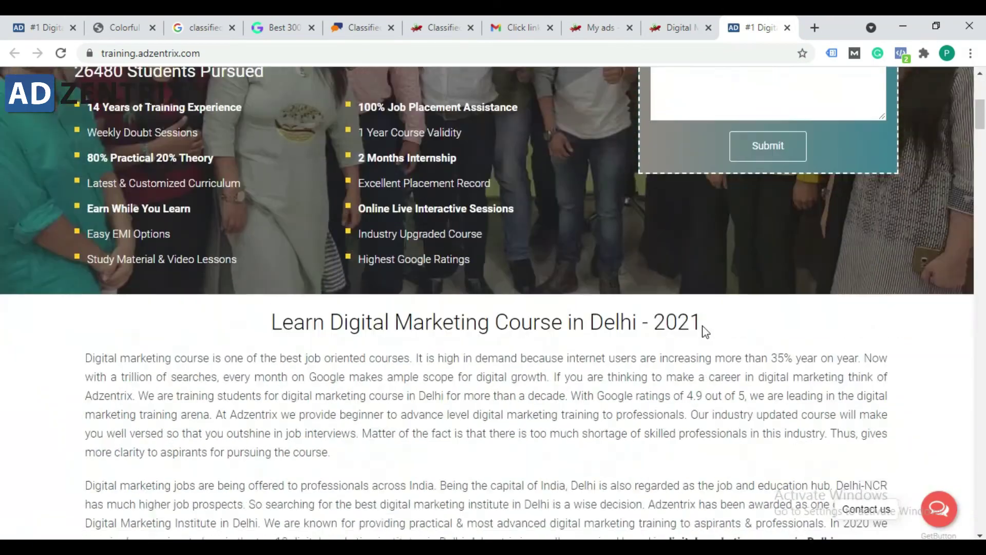
{"action": "left_click", "coordinate": [681, 27]}
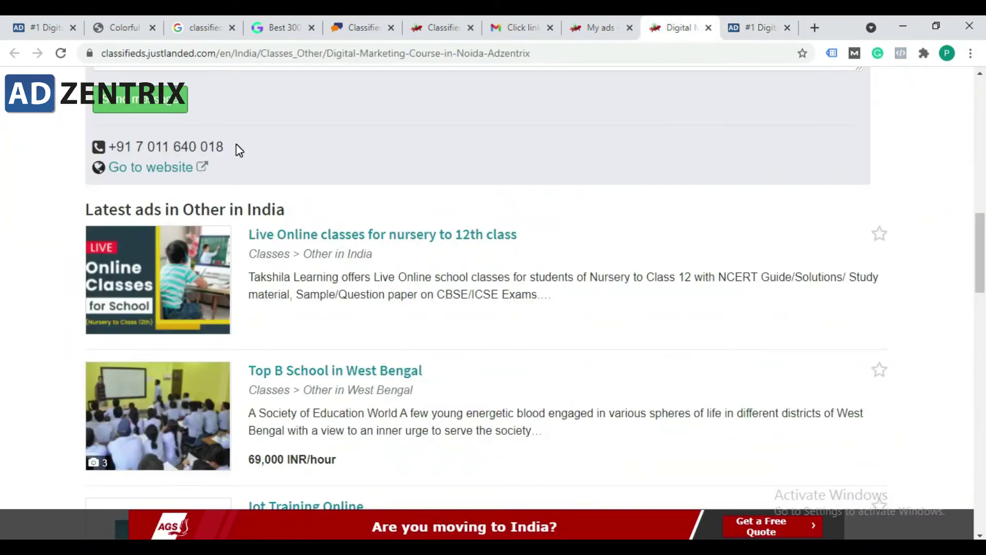
Step: Compare the Adzentrix course site with the live ad, ending back on the ad tab
{"action": "scroll", "coordinate": [201, 201], "scroll_direction": "up", "scroll_amount": 3}
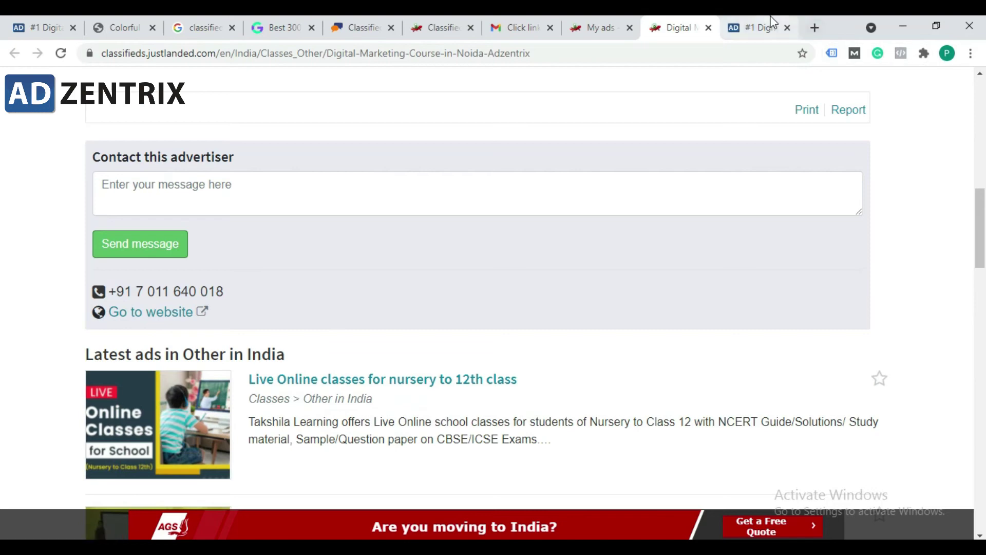
{"action": "left_click", "coordinate": [755, 27]}
{"action": "scroll", "coordinate": [562, 233], "scroll_direction": "up", "scroll_amount": 10}
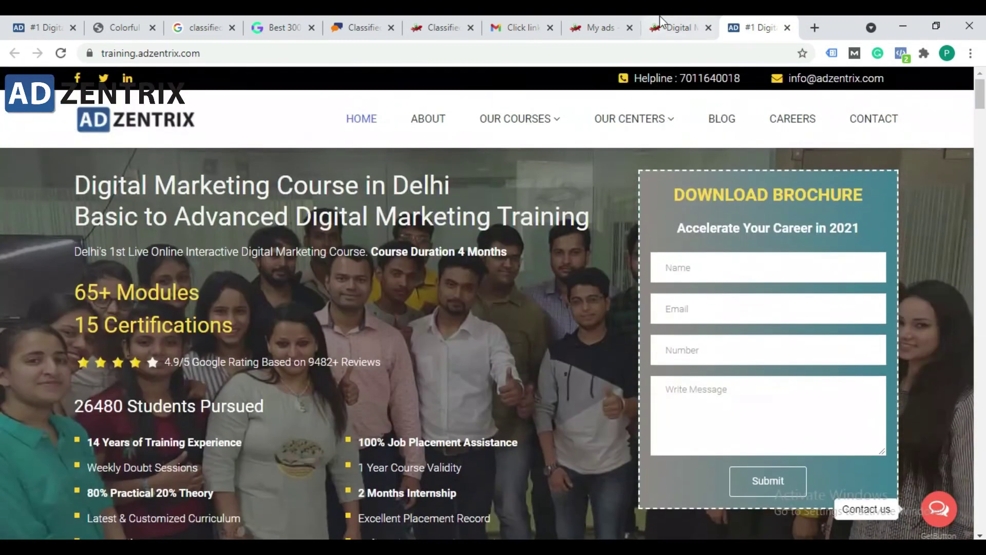
{"action": "key", "text": "ctrl+shift+Tab"}
{"action": "scroll", "coordinate": [295, 310], "scroll_direction": "up", "scroll_amount": 5}
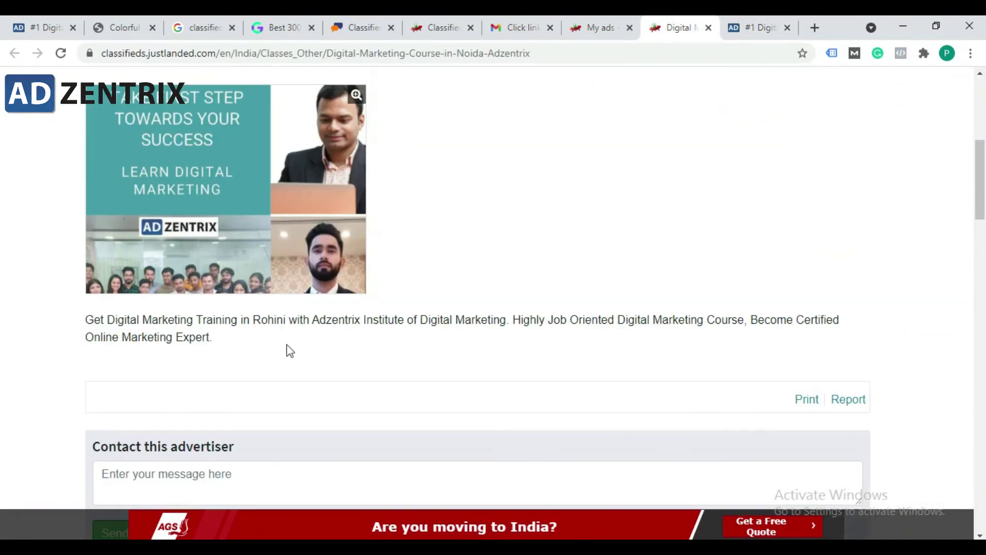
{"action": "scroll", "coordinate": [290, 351], "scroll_direction": "up", "scroll_amount": 7}
{"action": "key", "text": "ctrl+Tab"}
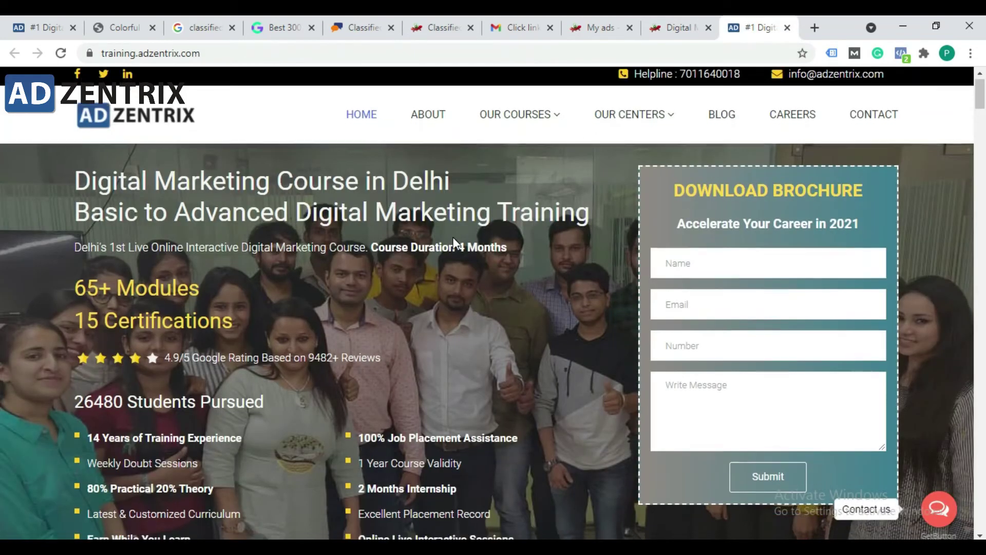
{"action": "scroll", "coordinate": [433, 292], "scroll_direction": "down", "scroll_amount": 10}
{"action": "scroll", "coordinate": [462, 206], "scroll_direction": "up", "scroll_amount": 5}
{"action": "left_click", "coordinate": [688, 23]}
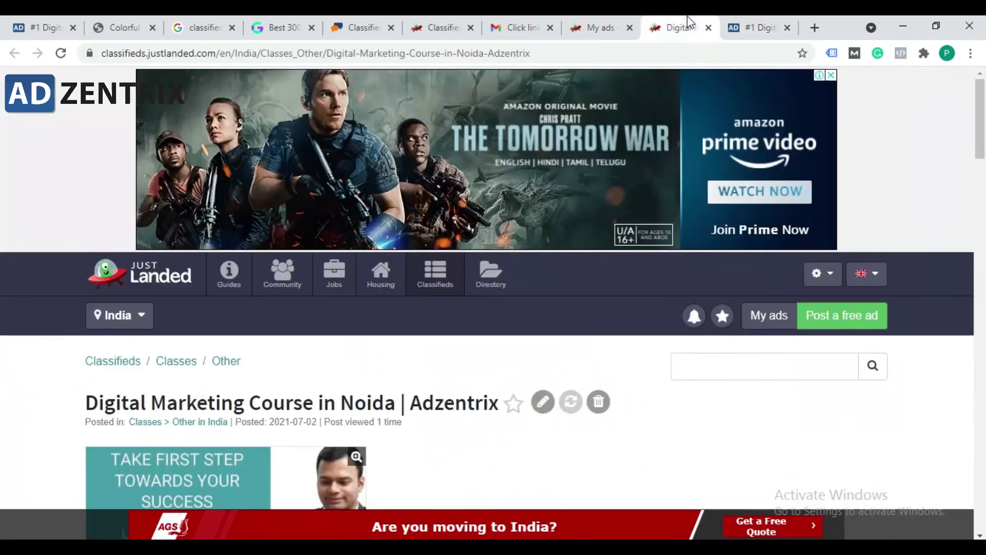
{"action": "scroll", "coordinate": [411, 392], "scroll_direction": "down", "scroll_amount": 15}
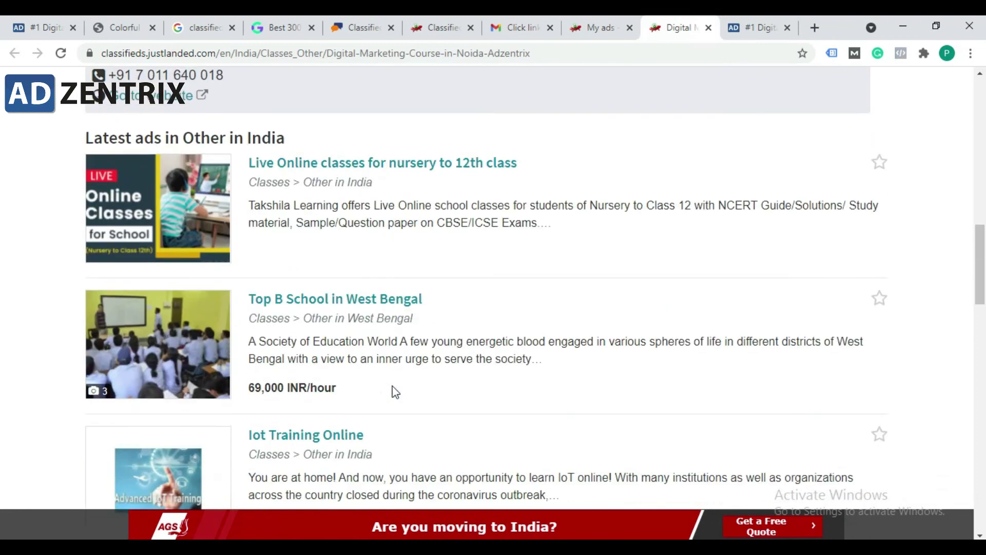
{"action": "scroll", "coordinate": [300, 314], "scroll_direction": "up", "scroll_amount": 4}
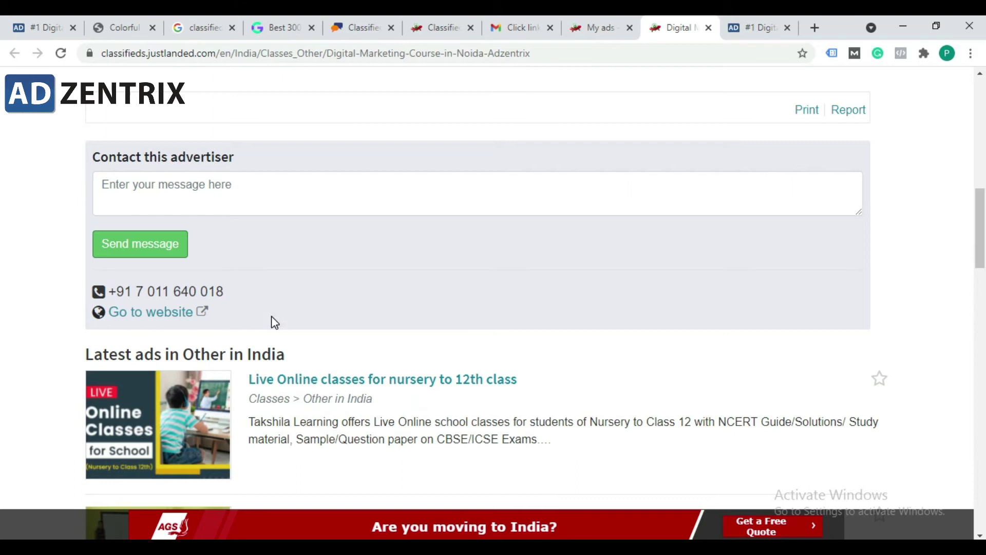
{"action": "scroll", "coordinate": [271, 322], "scroll_direction": "up", "scroll_amount": 15}
{"action": "scroll", "coordinate": [289, 323], "scroll_direction": "down", "scroll_amount": 10}
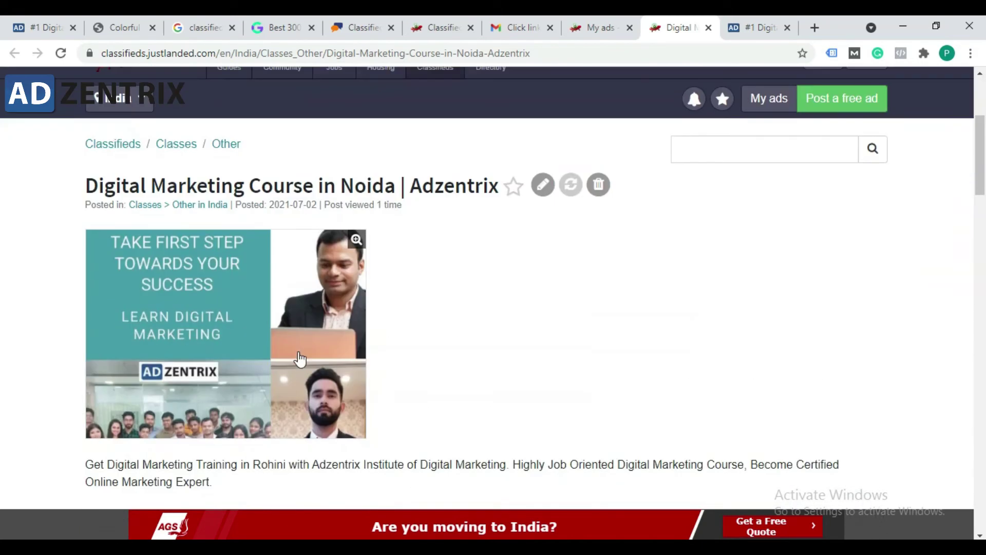
{"action": "scroll", "coordinate": [289, 369], "scroll_direction": "down", "scroll_amount": 3}
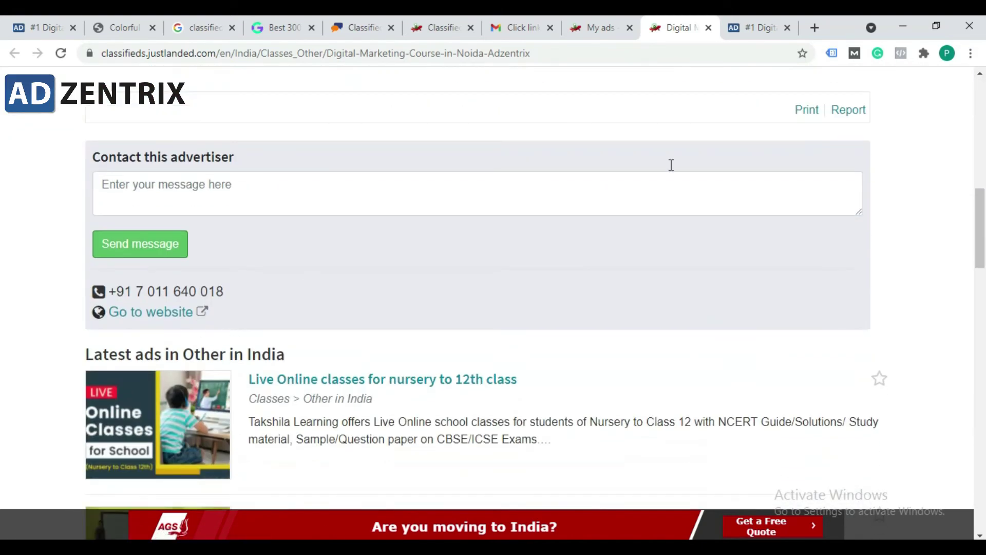
{"action": "left_click", "coordinate": [755, 27]}
{"action": "scroll", "coordinate": [532, 187], "scroll_direction": "down", "scroll_amount": 12}
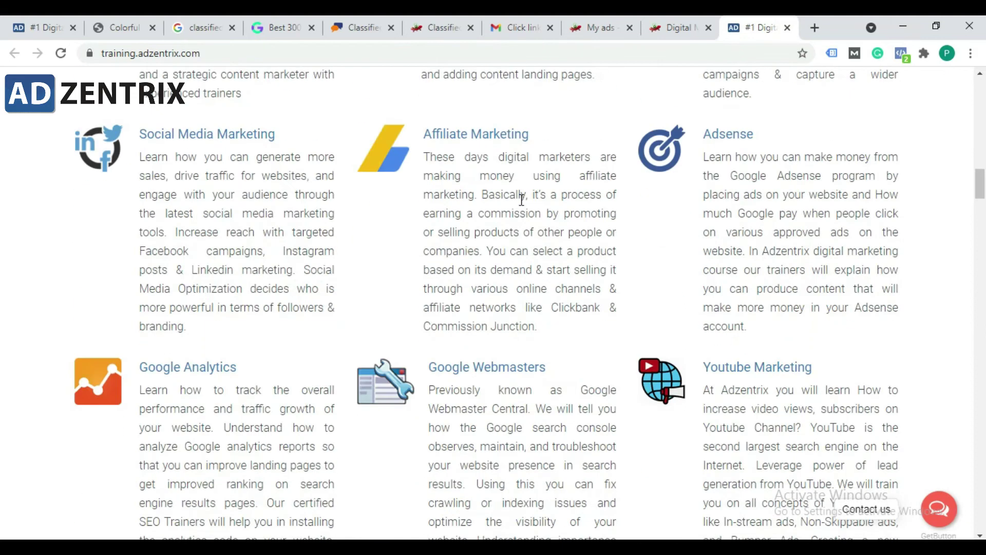
{"action": "left_click", "coordinate": [681, 27]}
{"action": "left_click", "coordinate": [369, 54]}
Step: Load the live ad's web address in a new private browsing window
{"action": "left_click", "coordinate": [568, 54]}
{"action": "triple_click", "coordinate": [595, 52]}
{"action": "key", "text": "ctrl+c"}
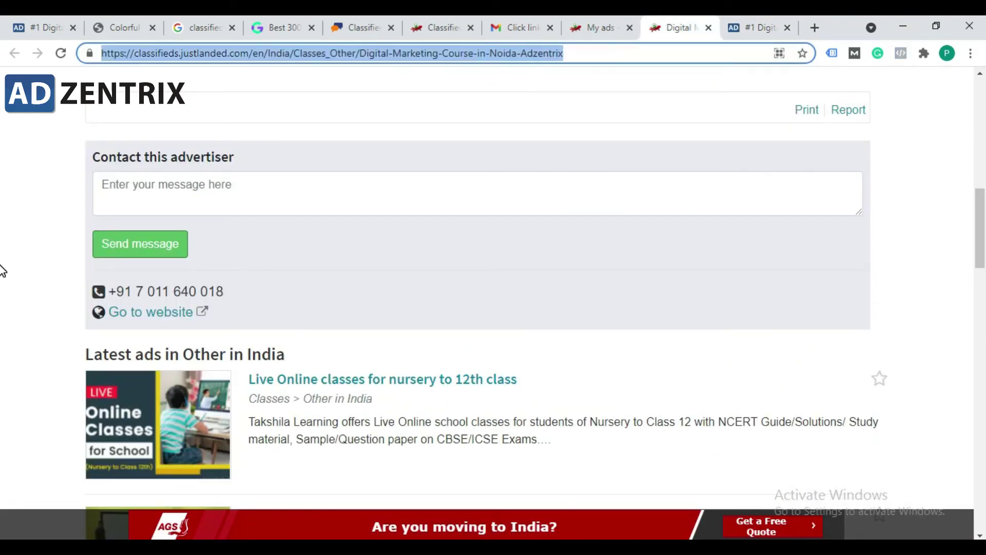
{"action": "left_click", "coordinate": [971, 54]}
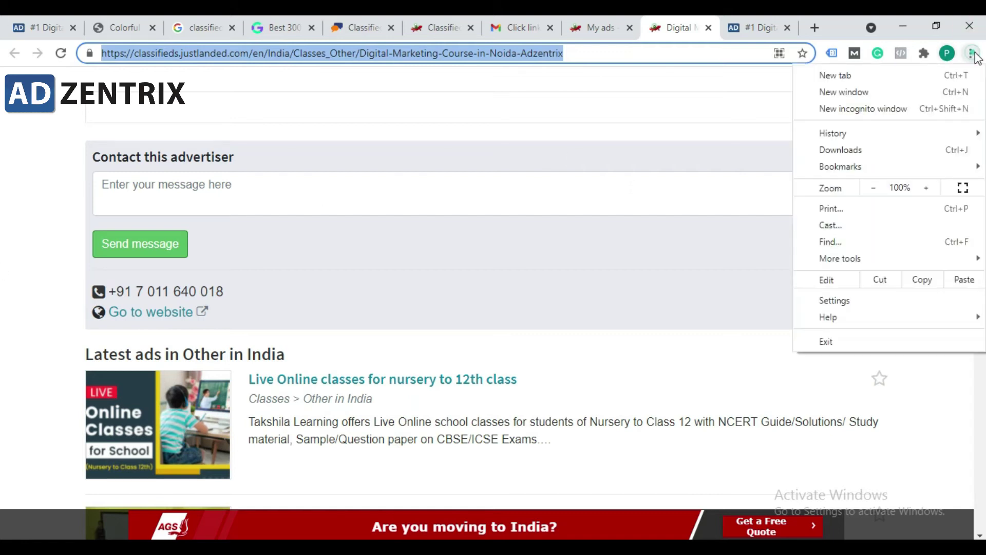
{"action": "left_click", "coordinate": [915, 107]}
{"action": "left_click", "coordinate": [970, 25]}
{"action": "left_click", "coordinate": [970, 54]}
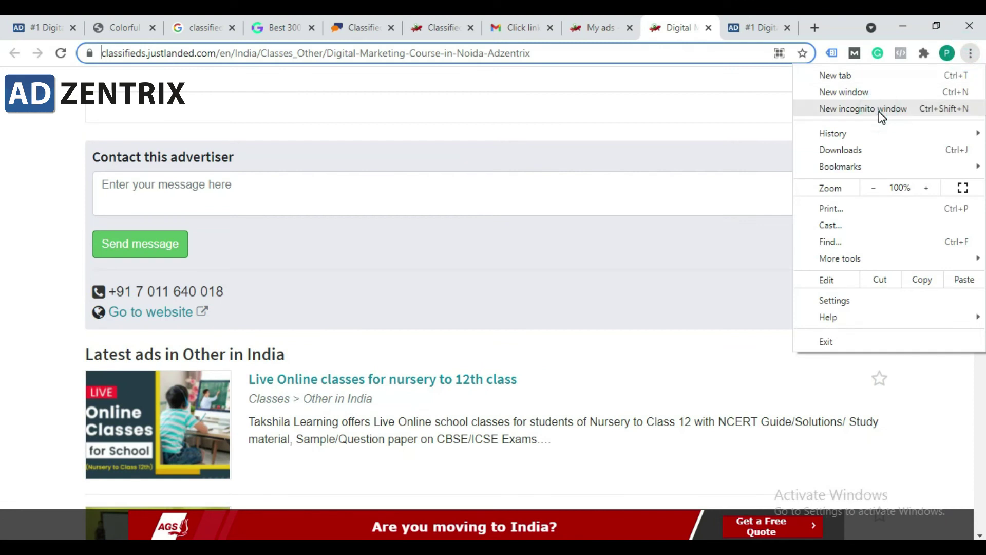
{"action": "left_click", "coordinate": [881, 114]}
{"action": "key", "text": "ctrl+v"}
{"action": "key", "text": "Return"}
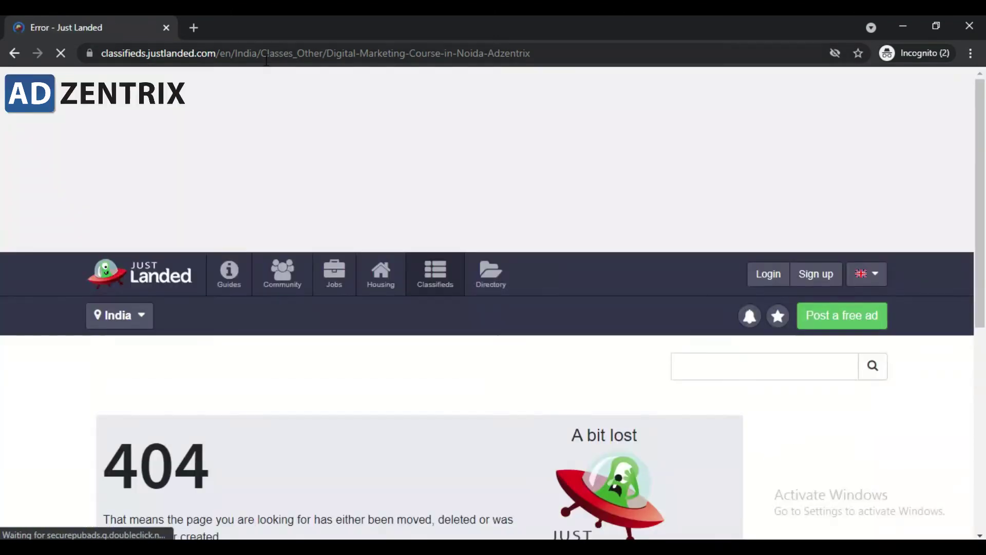
Step: Scroll through the ad as it appears in the private window, then minimize it
{"action": "left_click", "coordinate": [266, 58]}
{"action": "left_click", "coordinate": [264, 57]}
{"action": "scroll", "coordinate": [317, 226], "scroll_direction": "down", "scroll_amount": 8}
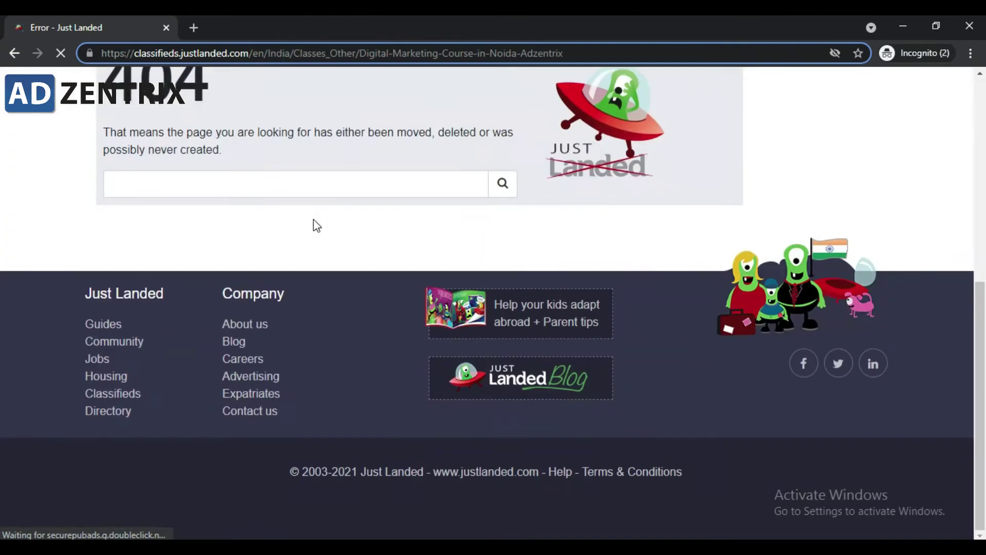
{"action": "scroll", "coordinate": [311, 250], "scroll_direction": "up", "scroll_amount": 8}
{"action": "scroll", "coordinate": [371, 376], "scroll_direction": "down", "scroll_amount": 1}
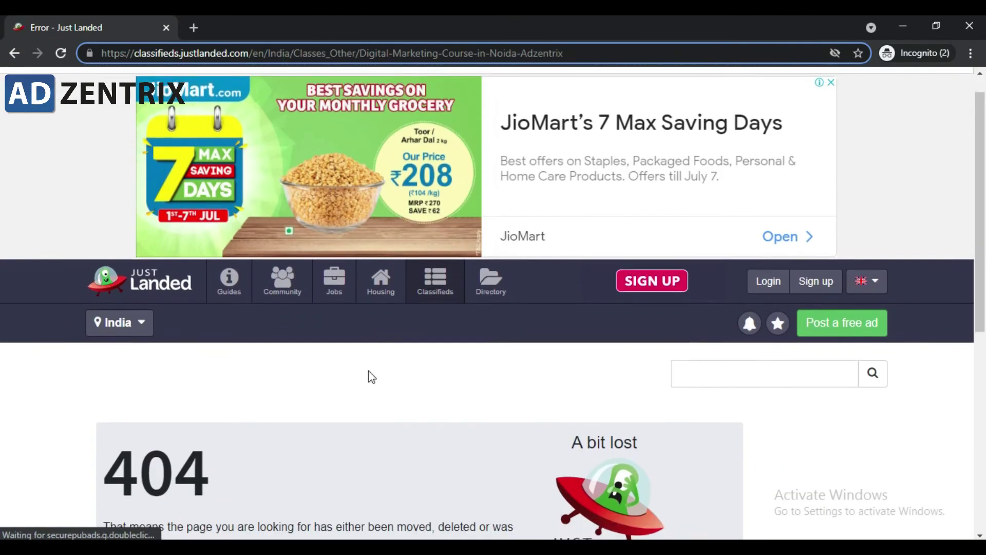
{"action": "scroll", "coordinate": [372, 377], "scroll_direction": "up", "scroll_amount": 1}
{"action": "scroll", "coordinate": [597, 189], "scroll_direction": "down", "scroll_amount": 4}
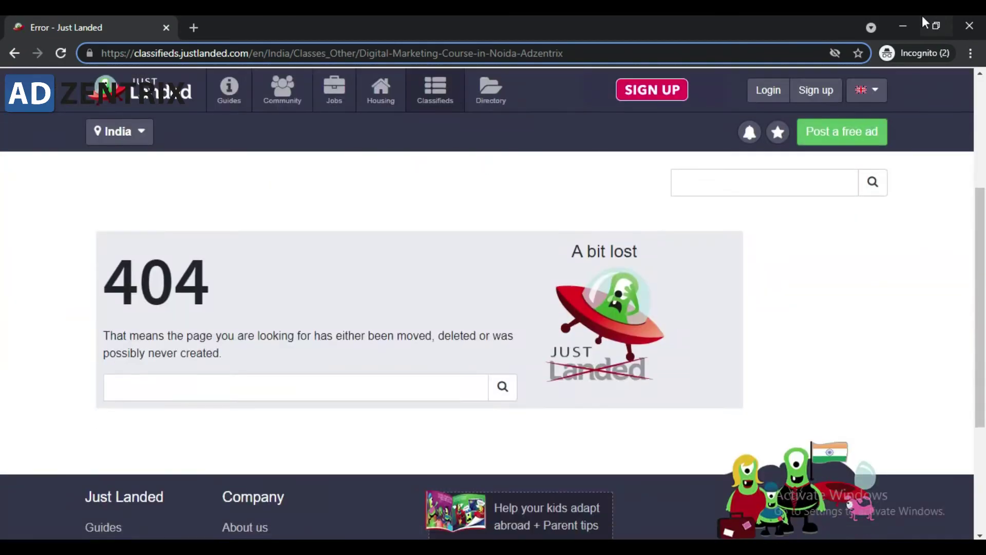
{"action": "left_click", "coordinate": [903, 25]}
Step: Look over the ad page once more and bring up the Just Landed verification email in Gmail
{"action": "scroll", "coordinate": [260, 263], "scroll_direction": "down", "scroll_amount": 3}
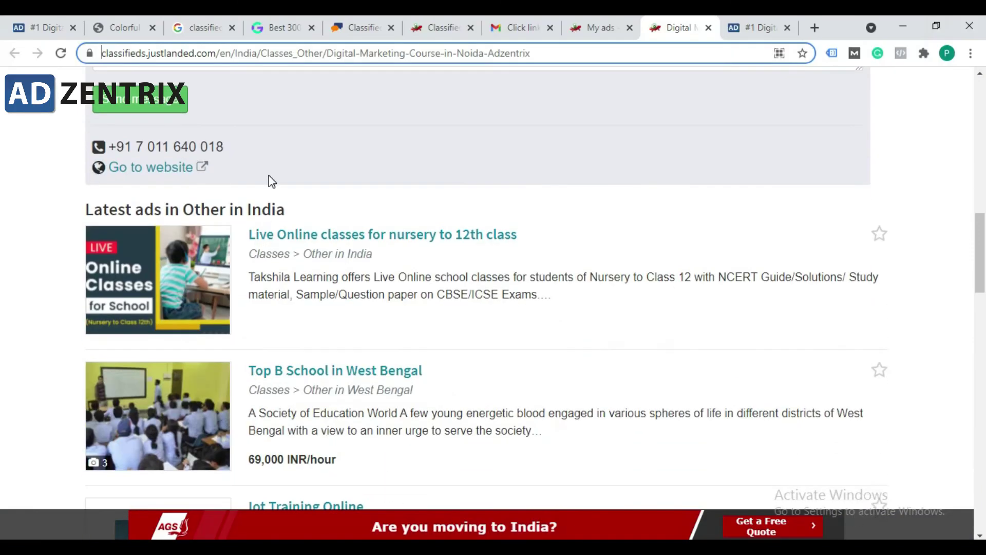
{"action": "scroll", "coordinate": [272, 182], "scroll_direction": "up", "scroll_amount": 15}
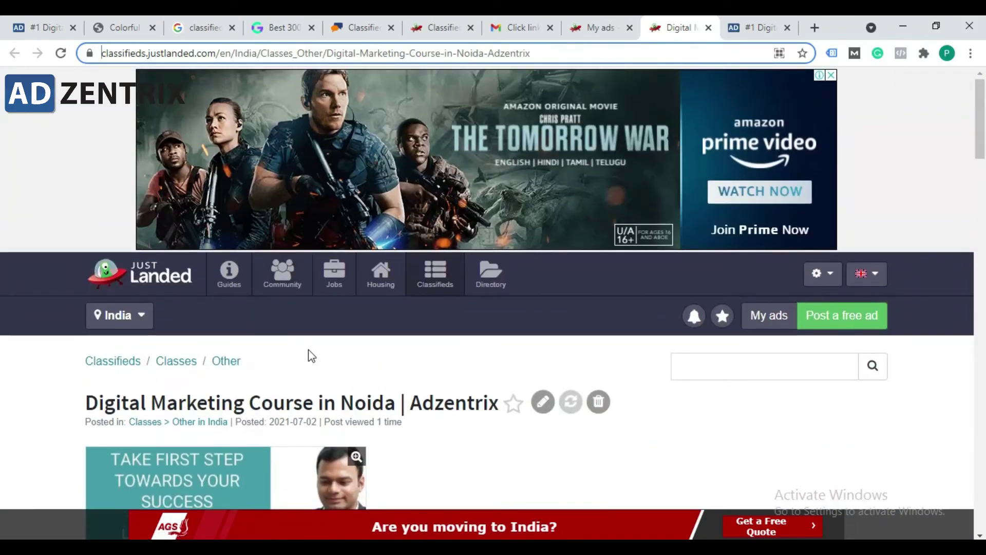
{"action": "scroll", "coordinate": [312, 356], "scroll_direction": "down", "scroll_amount": 4}
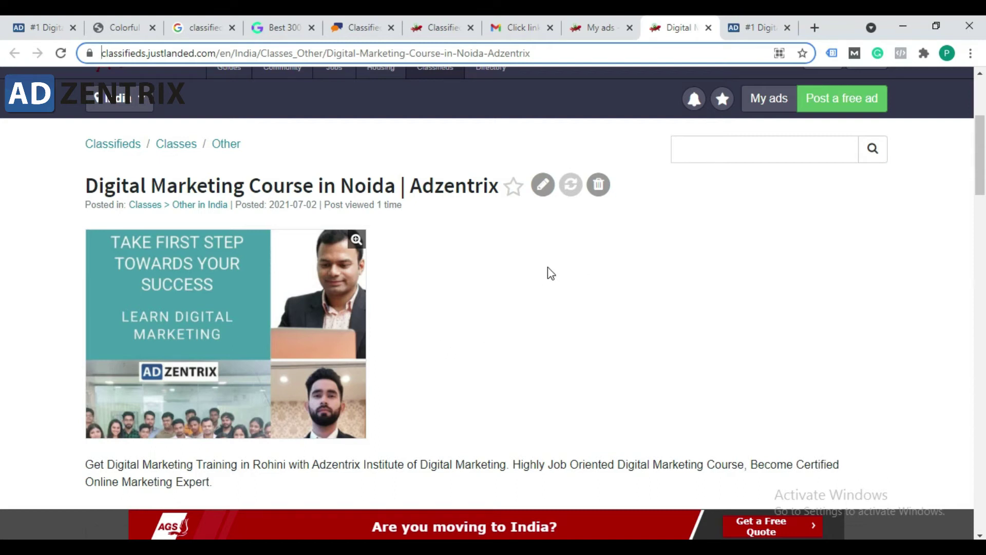
{"action": "scroll", "coordinate": [467, 293], "scroll_direction": "up", "scroll_amount": 4}
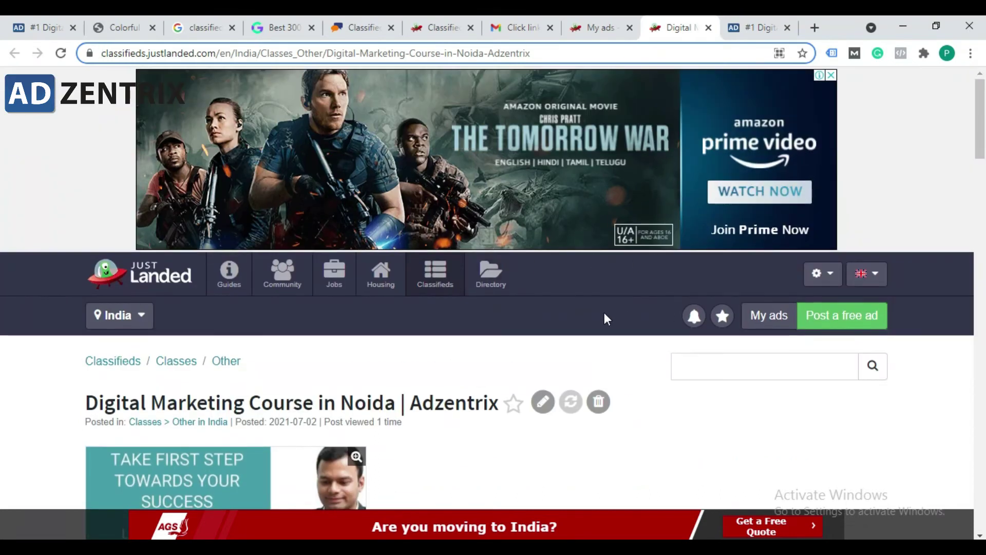
{"action": "scroll", "coordinate": [528, 345], "scroll_direction": "down", "scroll_amount": 10}
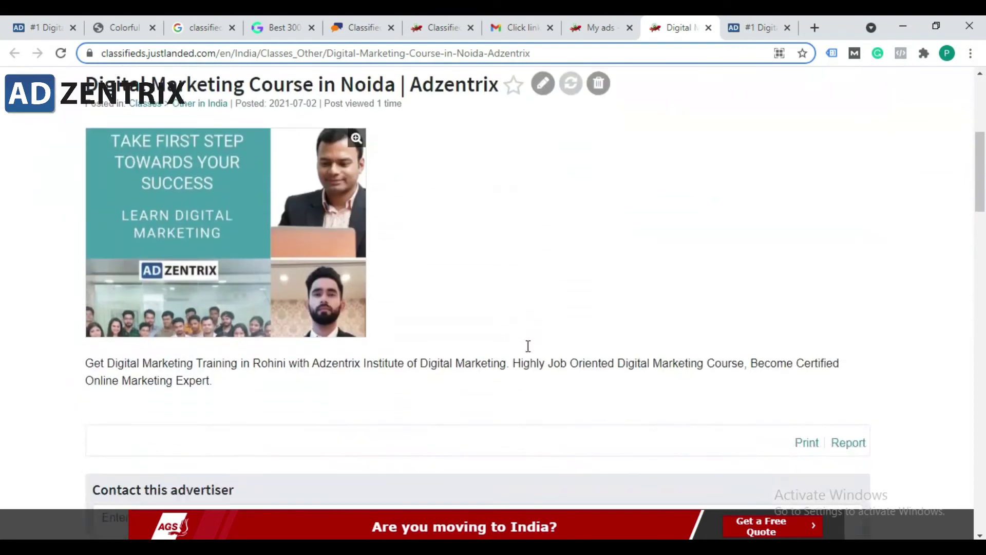
{"action": "scroll", "coordinate": [487, 332], "scroll_direction": "up", "scroll_amount": 10}
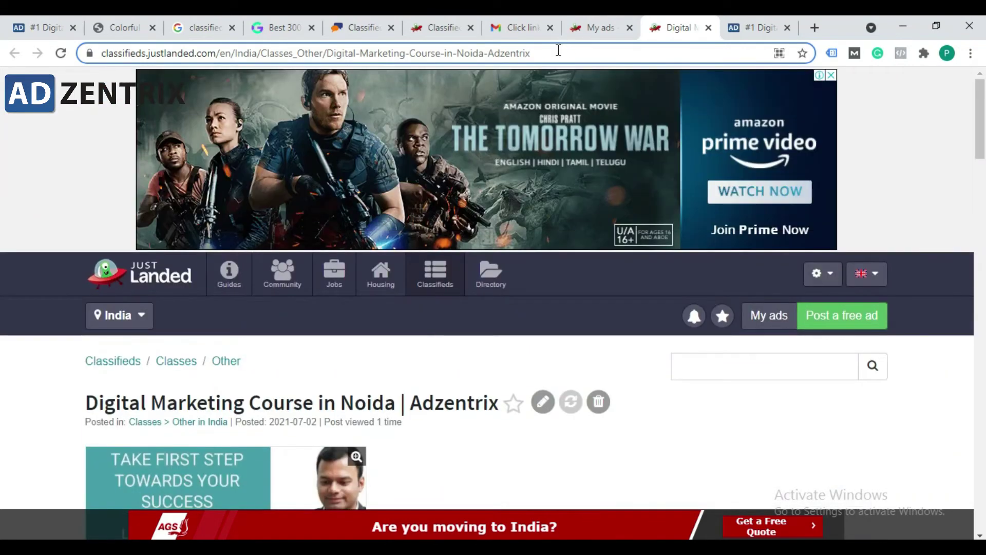
{"action": "left_click", "coordinate": [524, 26]}
Step: Return to the inbox and look through the Primary, Promotions and Social tabs
{"action": "left_click", "coordinate": [203, 131]}
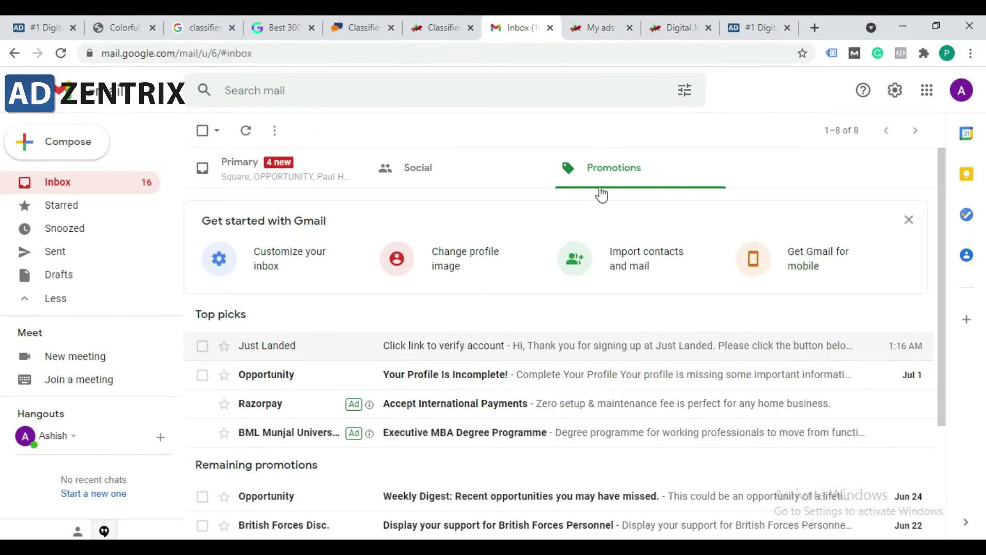
{"action": "left_click", "coordinate": [275, 171]}
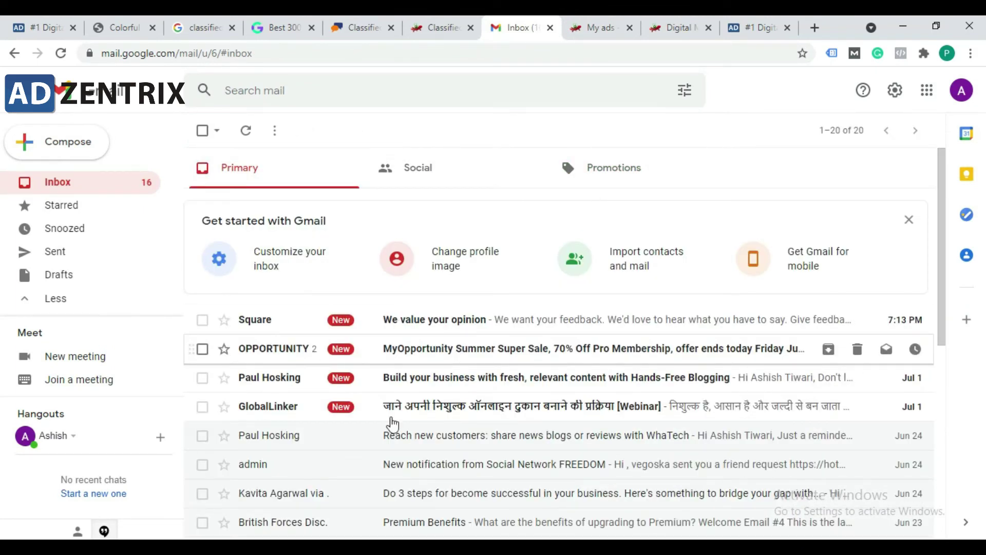
{"action": "left_click", "coordinate": [624, 170]}
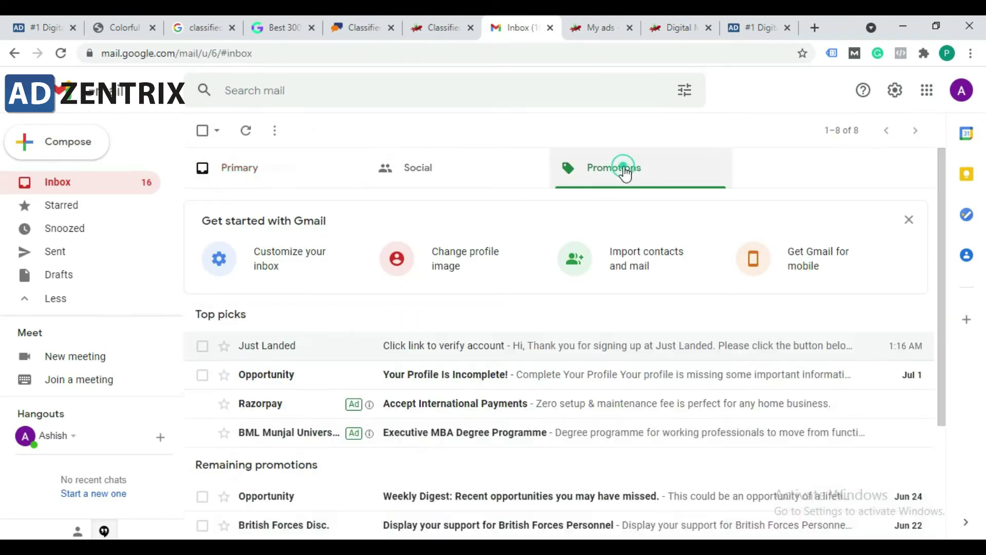
{"action": "left_click", "coordinate": [470, 182]}
Step: Expand the full folder list, check the Spam folder, then go back to Inbox
{"action": "left_click", "coordinate": [58, 299]}
{"action": "left_click", "coordinate": [53, 303]}
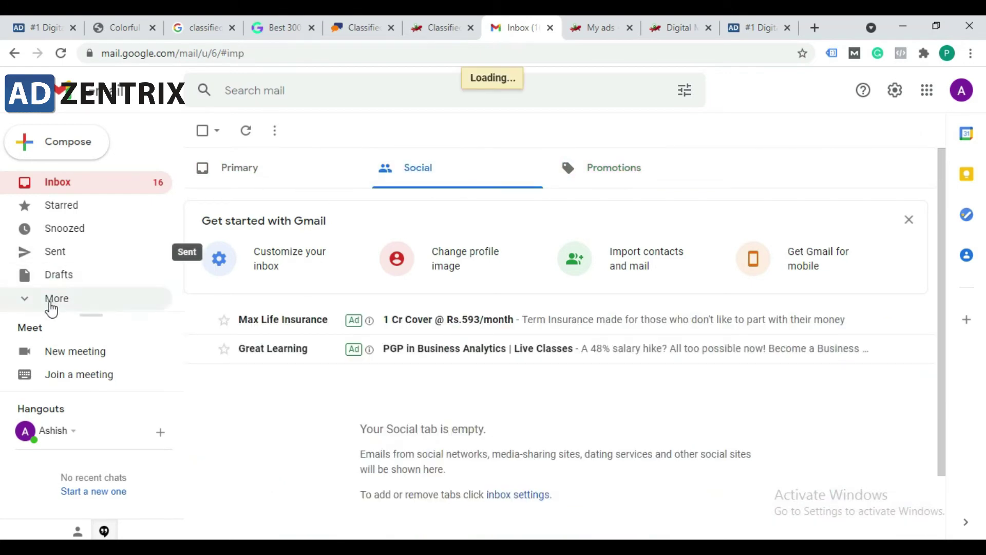
{"action": "scroll", "coordinate": [77, 276], "scroll_direction": "down", "scroll_amount": 2}
{"action": "left_click", "coordinate": [72, 269]}
{"action": "scroll", "coordinate": [86, 231], "scroll_direction": "up", "scroll_amount": 3}
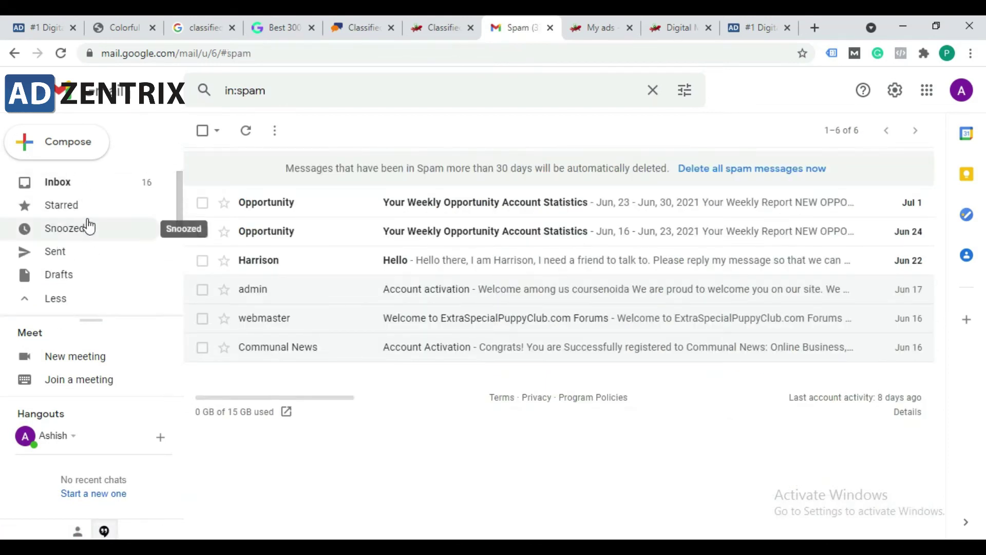
{"action": "left_click", "coordinate": [82, 184]}
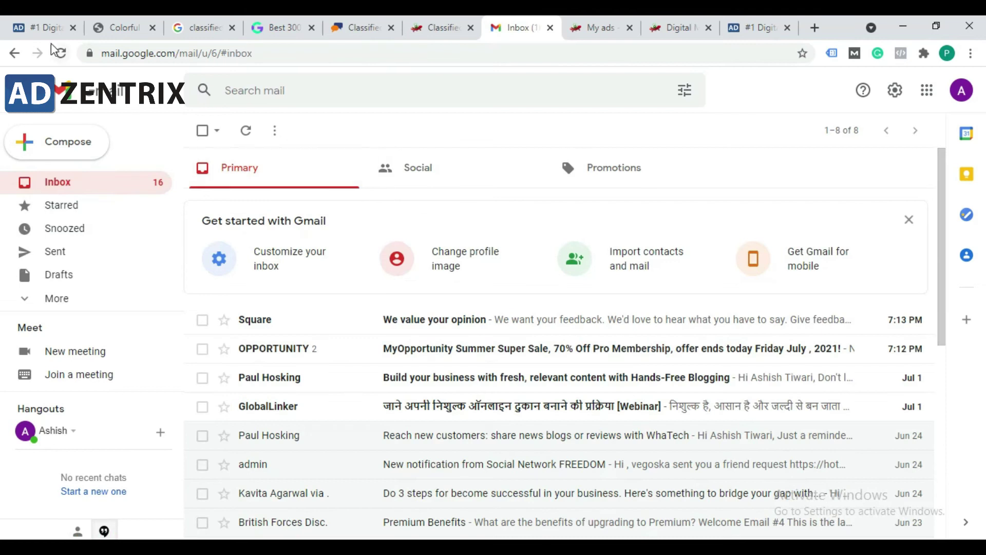
Step: Copy the posted Adzentrix ad page's full web address
{"action": "left_click", "coordinate": [678, 27]}
{"action": "left_click", "coordinate": [395, 54]}
{"action": "left_click_drag", "start_coordinate": [590, 54], "coordinate": [3, 216]}
{"action": "key", "text": "ctrl+c"}
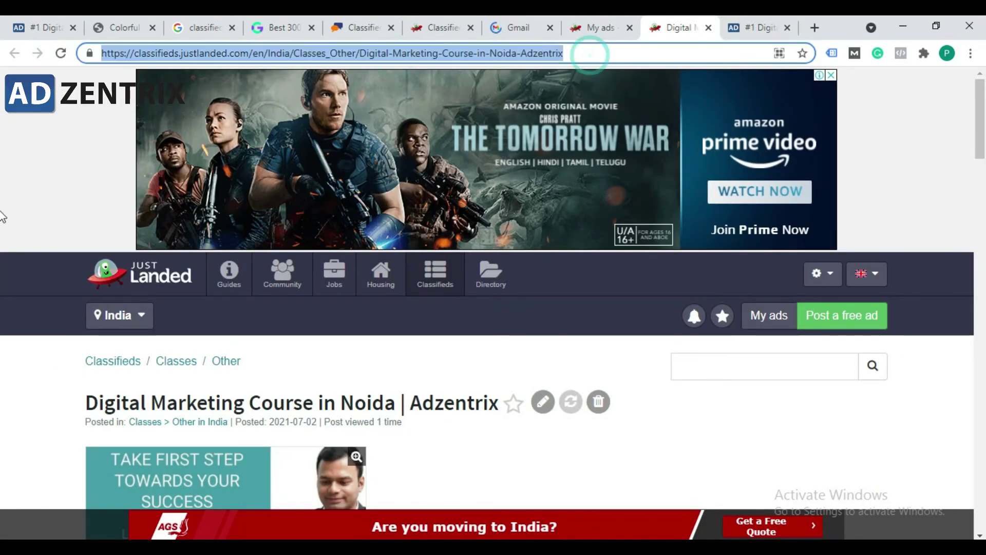
{"action": "scroll", "coordinate": [402, 321], "scroll_direction": "down", "scroll_amount": 10}
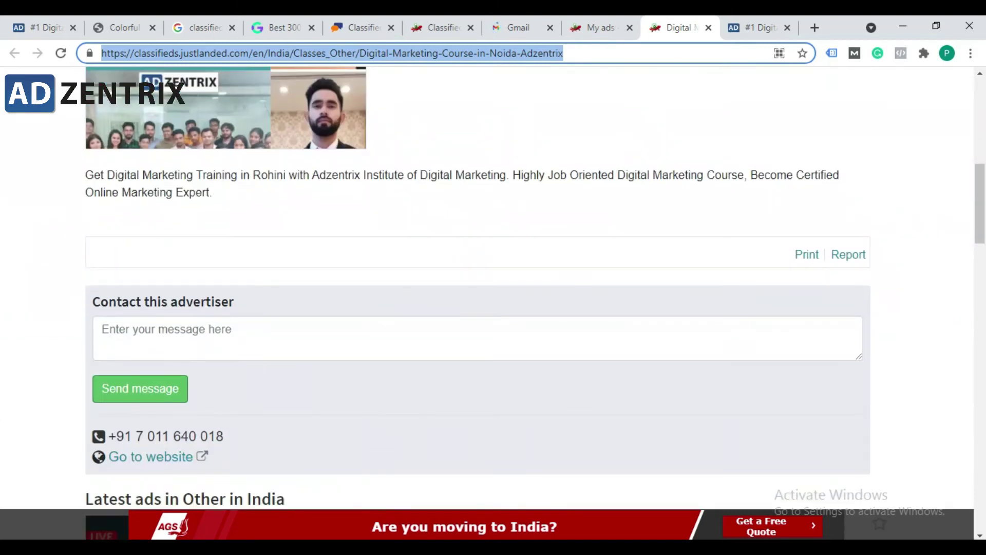
Step: Load the ad address in the incognito window, which shows a 404, then return to the ad
{"action": "left_click", "coordinate": [514, 493]}
{"action": "left_click", "coordinate": [577, 53]}
{"action": "key", "text": "ctrl+v"}
{"action": "key", "text": "Return"}
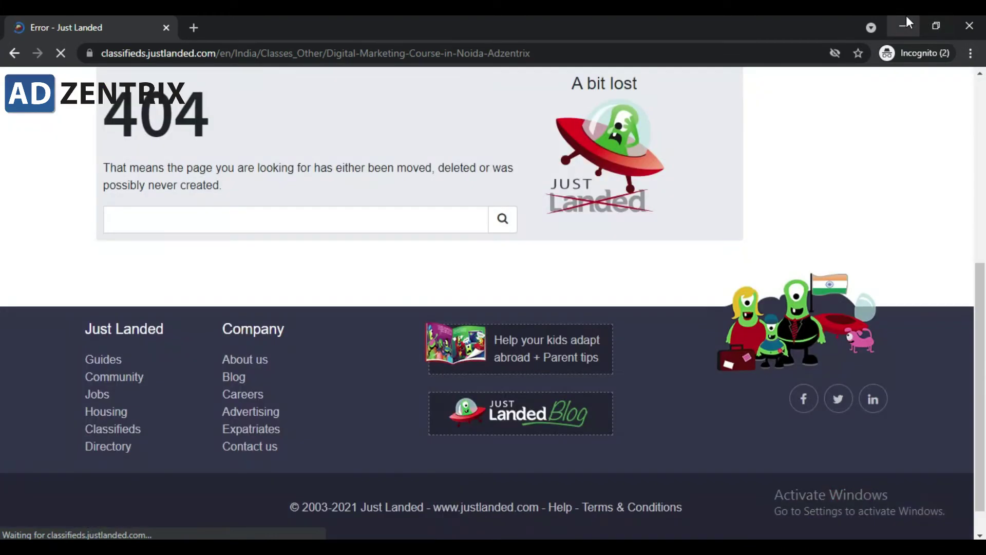
{"action": "left_click", "coordinate": [907, 20]}
{"action": "scroll", "coordinate": [372, 329], "scroll_direction": "down", "scroll_amount": 7}
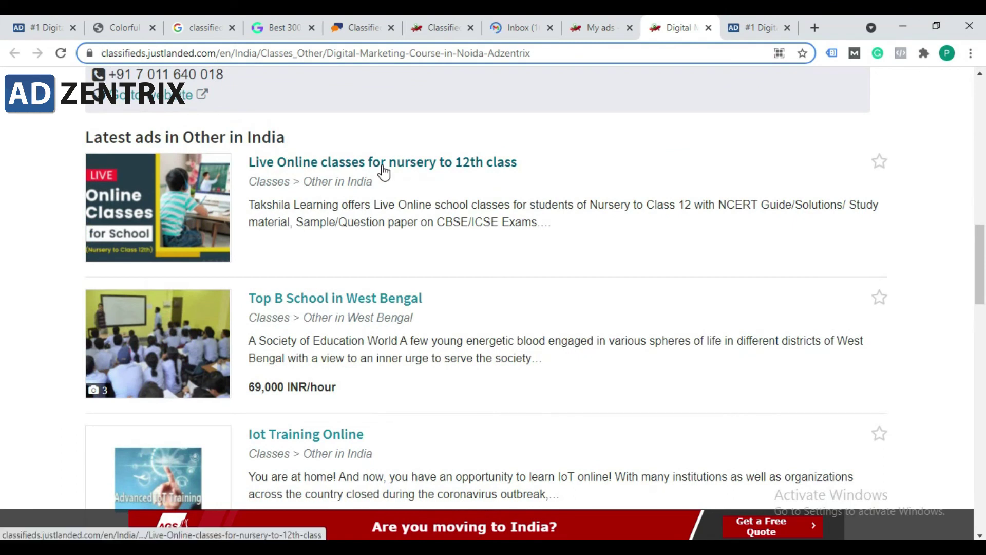
Step: Open the 'Live Online classes for nursery to 12th class' ad and copy its address
{"action": "left_click", "coordinate": [382, 165]}
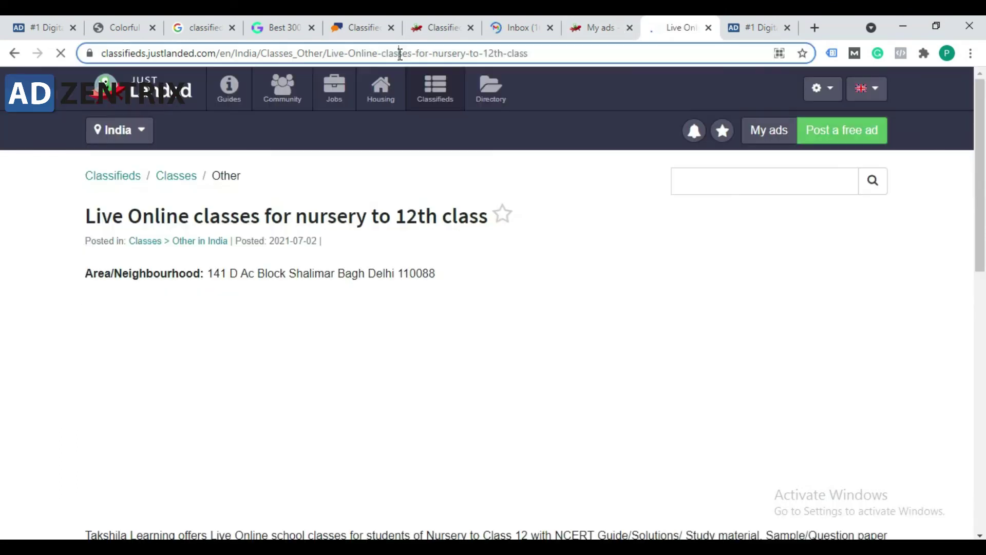
{"action": "left_click", "coordinate": [399, 53]}
{"action": "key", "text": "ctrl+c"}
{"action": "scroll", "coordinate": [288, 328], "scroll_direction": "down", "scroll_amount": 7}
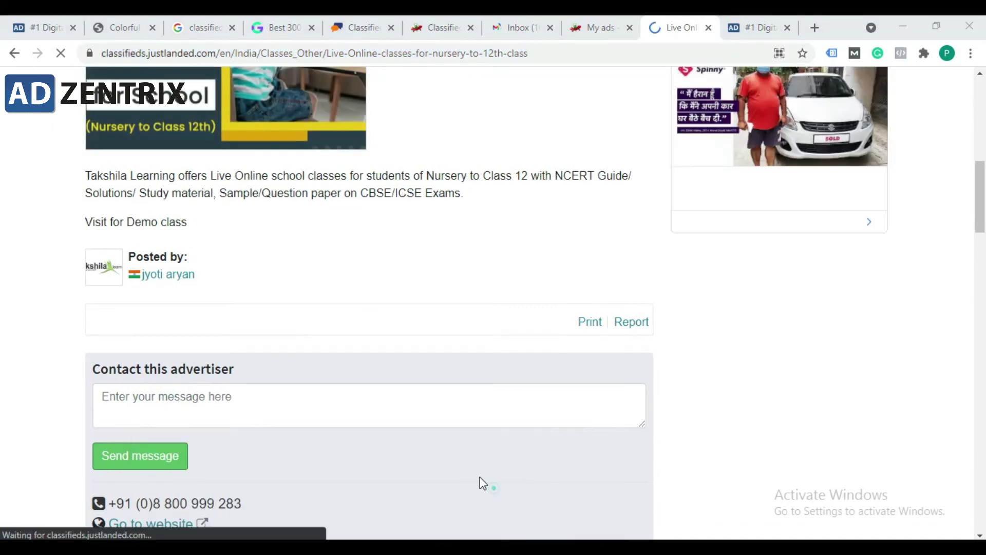
{"action": "key", "text": "alt+Tab"}
Step: Paste that address into the incognito window and check that the ad page loads
{"action": "left_click", "coordinate": [262, 58]}
{"action": "key", "text": "ctrl+v"}
{"action": "key", "text": "Return"}
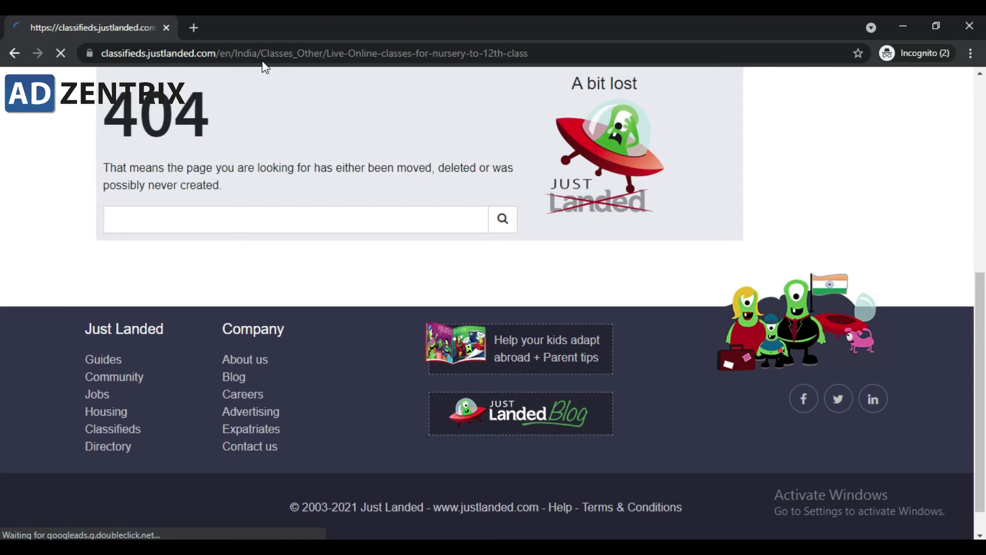
{"action": "scroll", "coordinate": [282, 229], "scroll_direction": "down", "scroll_amount": 15}
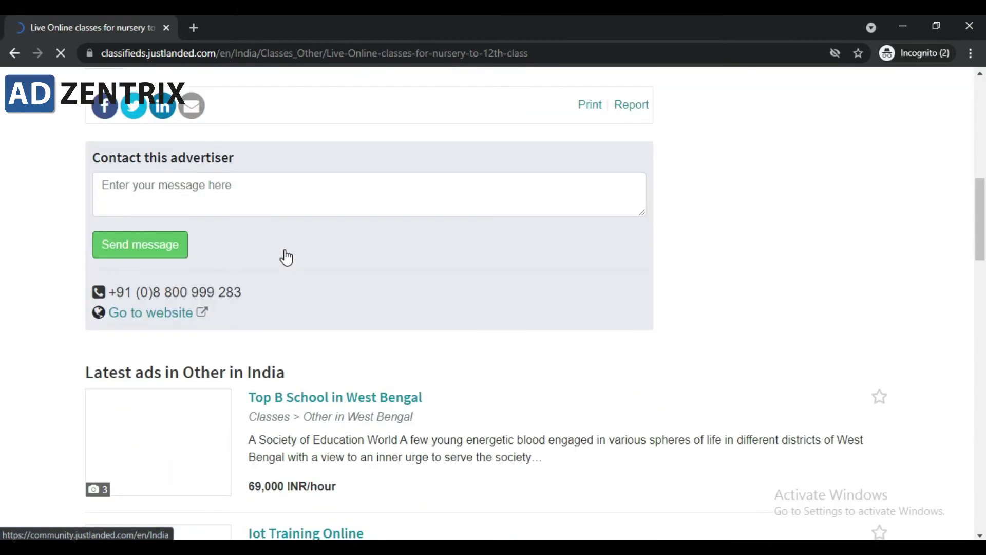
{"action": "scroll", "coordinate": [286, 254], "scroll_direction": "up", "scroll_amount": 8}
{"action": "scroll", "coordinate": [237, 250], "scroll_direction": "up", "scroll_amount": 3}
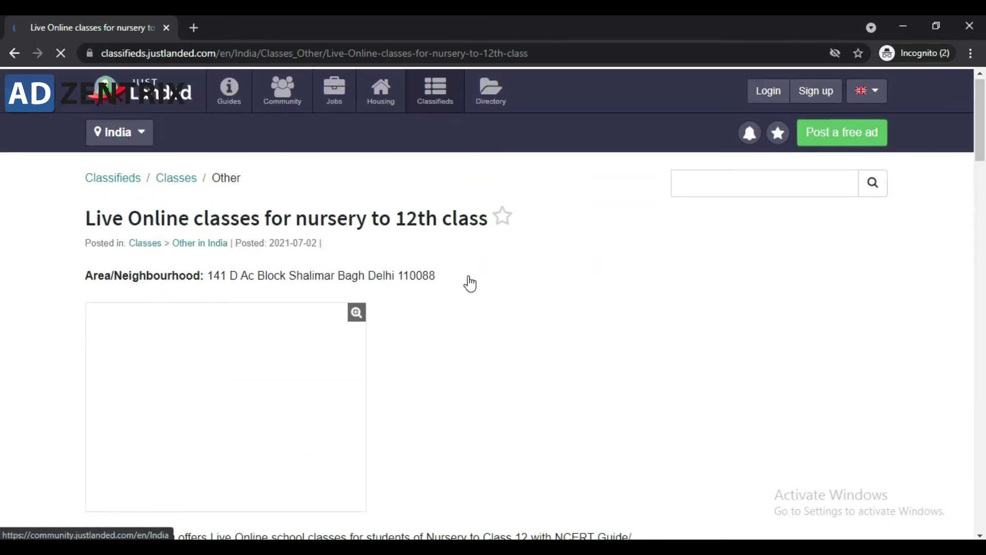
{"action": "scroll", "coordinate": [367, 384], "scroll_direction": "down", "scroll_amount": 11}
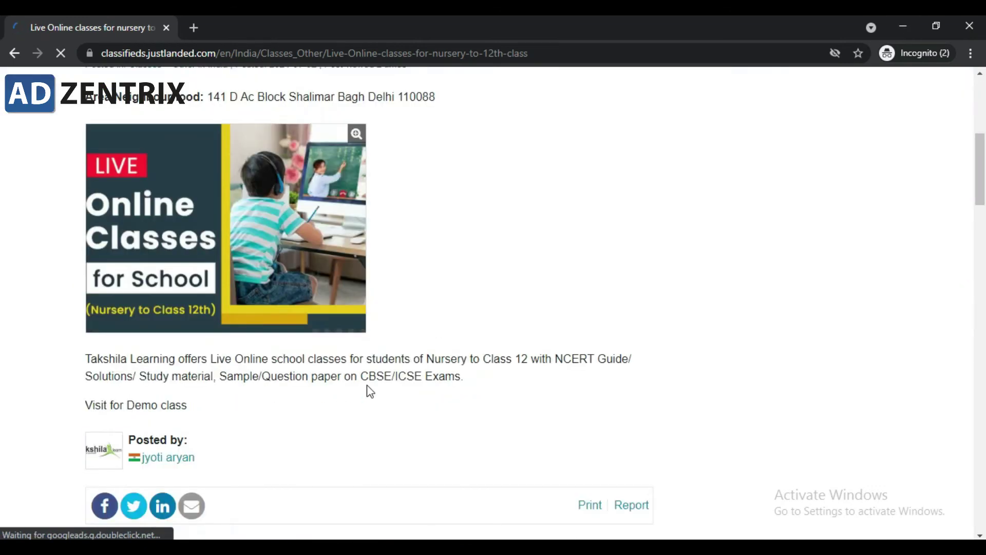
{"action": "scroll", "coordinate": [157, 459], "scroll_direction": "down", "scroll_amount": 2}
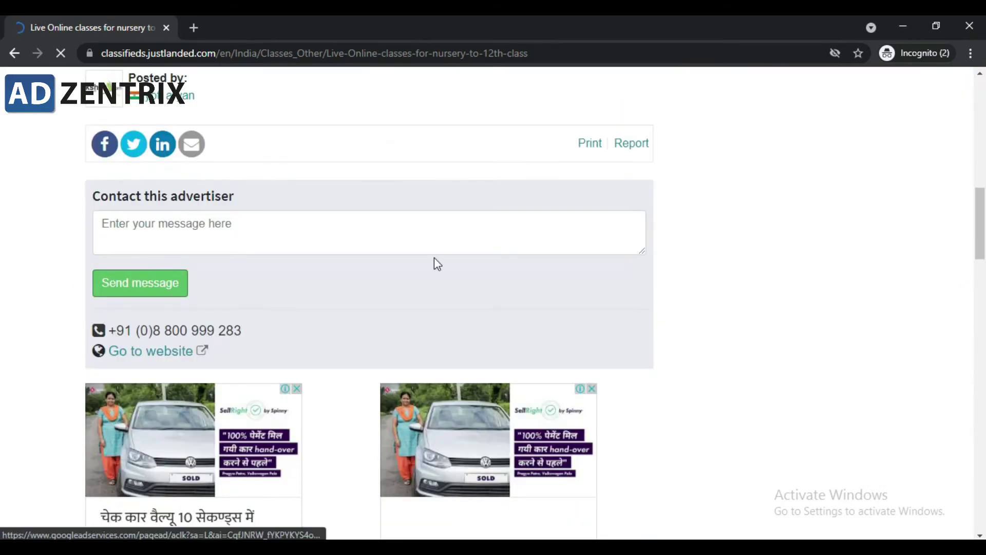
{"action": "scroll", "coordinate": [778, 181], "scroll_direction": "up", "scroll_amount": 4}
{"action": "scroll", "coordinate": [778, 181], "scroll_direction": "up", "scroll_amount": 4}
Step: Hide the incognito window and review the nursery-class ad in the main browser
{"action": "left_click", "coordinate": [903, 26]}
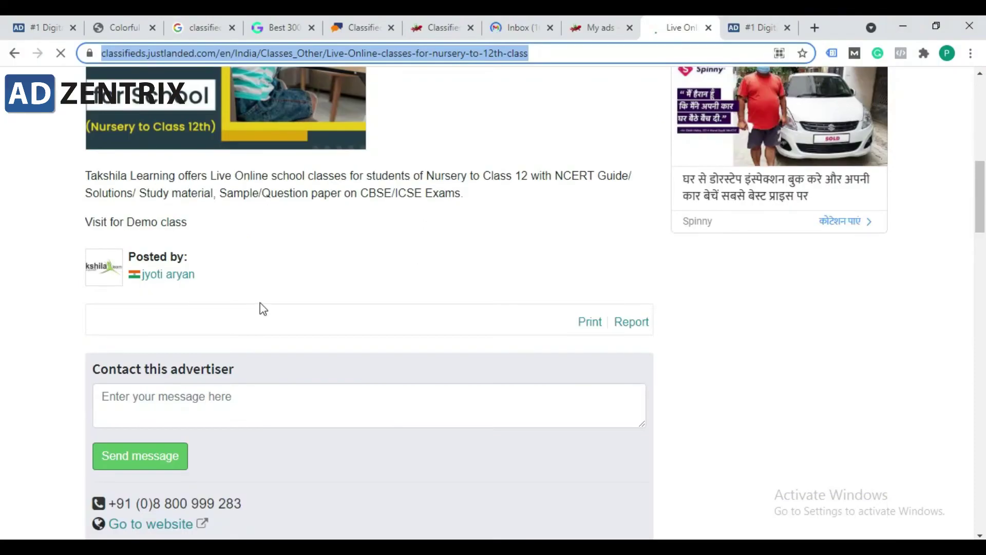
{"action": "scroll", "coordinate": [260, 304], "scroll_direction": "up", "scroll_amount": 4}
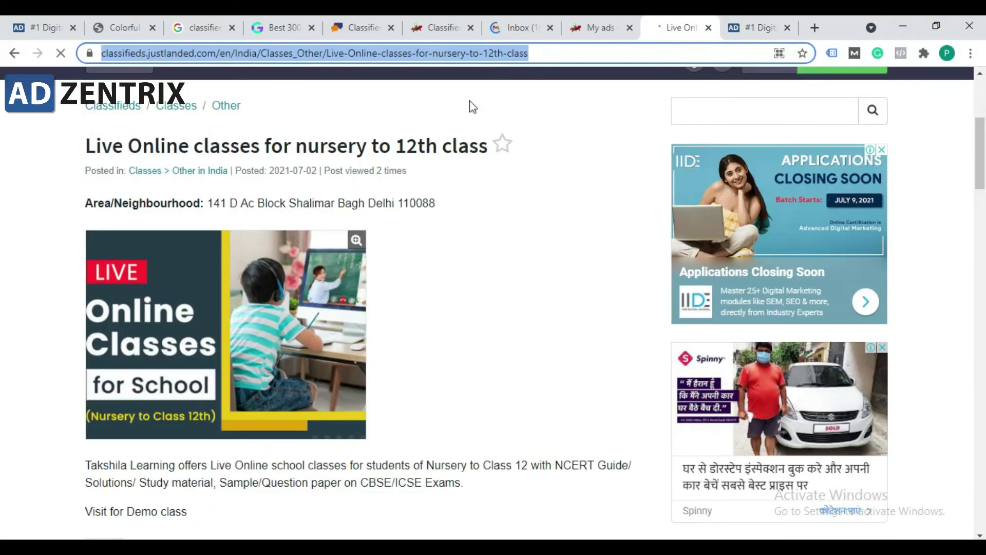
{"action": "scroll", "coordinate": [473, 110], "scroll_direction": "up", "scroll_amount": 3}
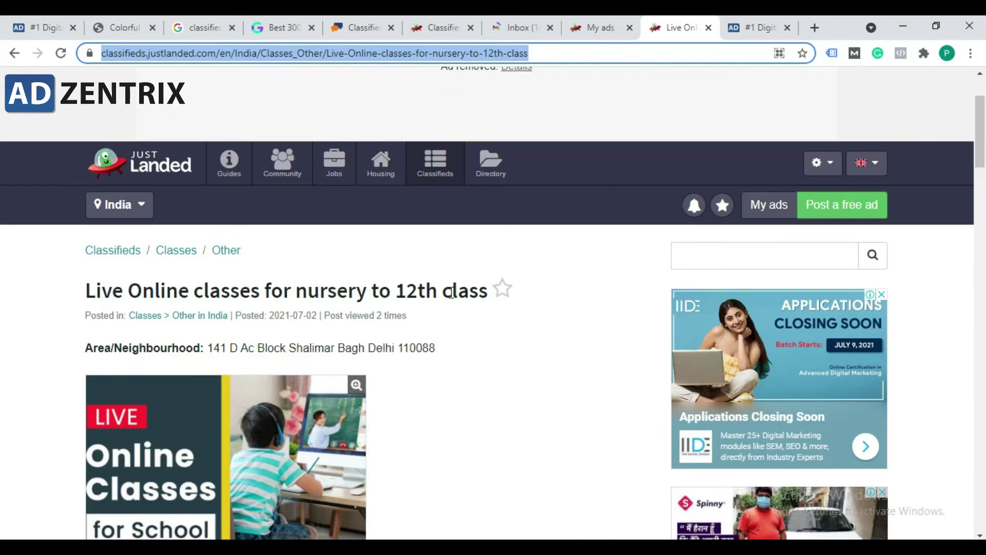
{"action": "scroll", "coordinate": [450, 293], "scroll_direction": "down", "scroll_amount": 2}
Step: Open My ads and find the Digital Marketing Course in Noida ad
{"action": "left_click", "coordinate": [607, 24]}
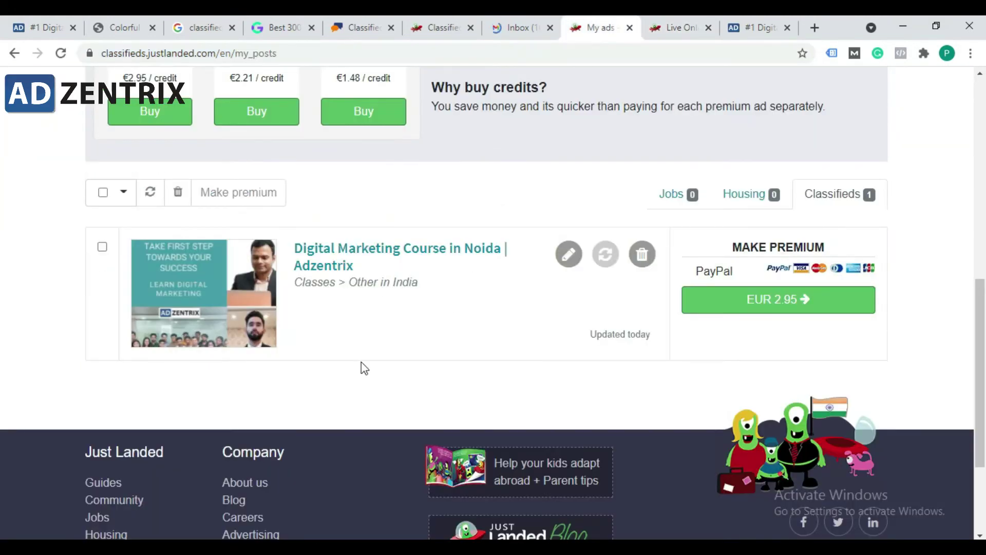
{"action": "scroll", "coordinate": [360, 235], "scroll_direction": "up", "scroll_amount": 6}
{"action": "scroll", "coordinate": [337, 282], "scroll_direction": "down", "scroll_amount": 6}
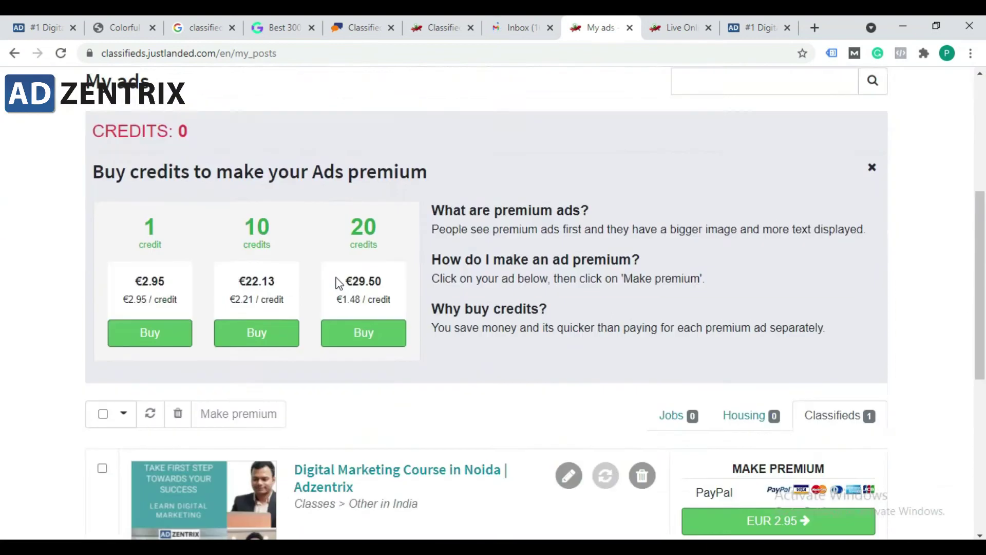
{"action": "scroll", "coordinate": [539, 253], "scroll_direction": "up", "scroll_amount": 1}
{"action": "scroll", "coordinate": [337, 240], "scroll_direction": "up", "scroll_amount": 4}
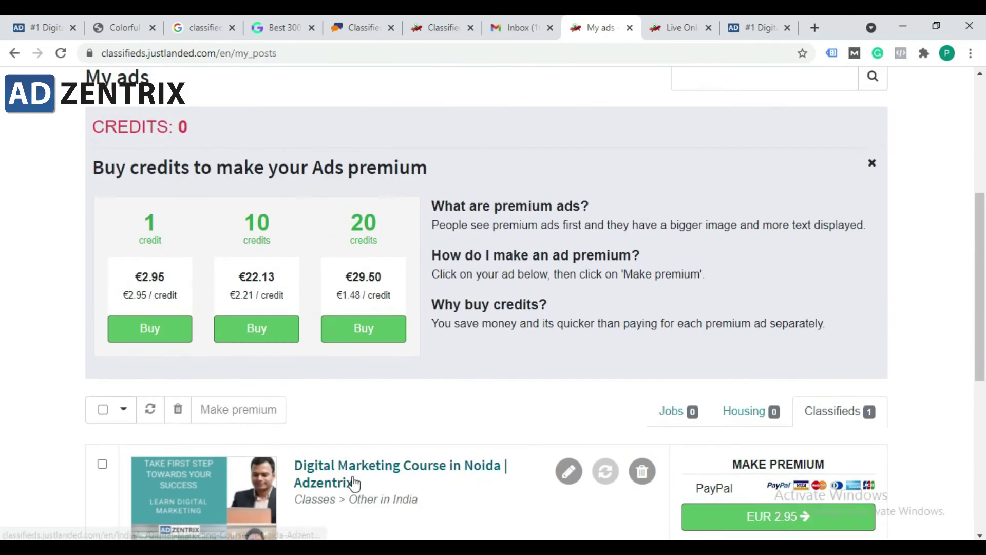
{"action": "scroll", "coordinate": [455, 364], "scroll_direction": "up", "scroll_amount": 2}
{"action": "scroll", "coordinate": [411, 349], "scroll_direction": "up", "scroll_amount": 1}
{"action": "scroll", "coordinate": [450, 368], "scroll_direction": "down", "scroll_amount": 7}
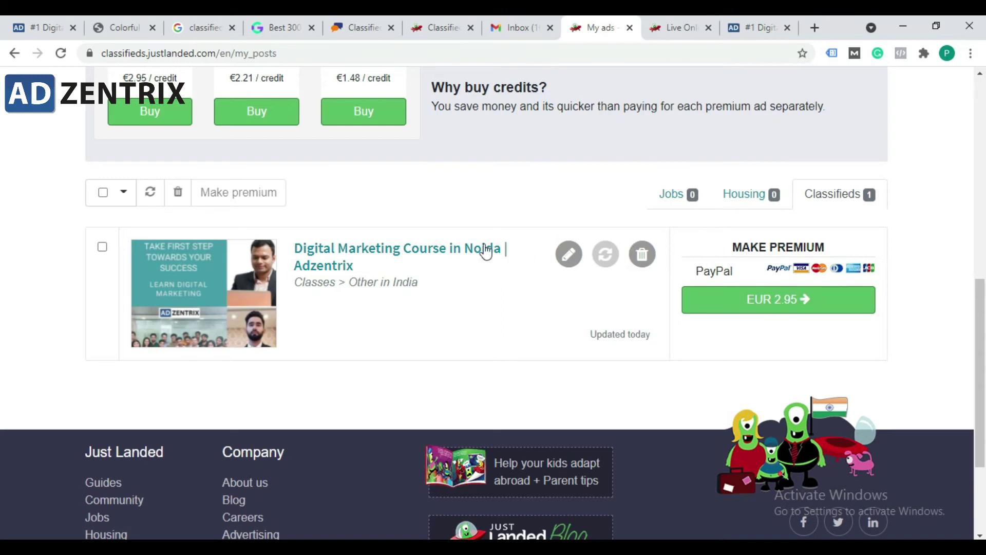
{"action": "left_click", "coordinate": [427, 252]}
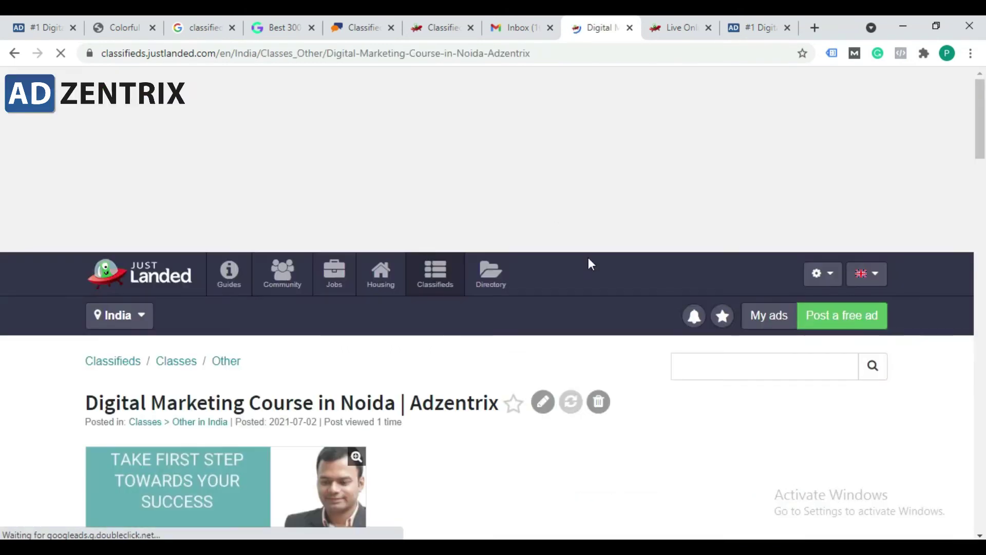
Step: Reopen the Digital Marketing Course ad page from My ads and select its URL
{"action": "left_click", "coordinate": [770, 320]}
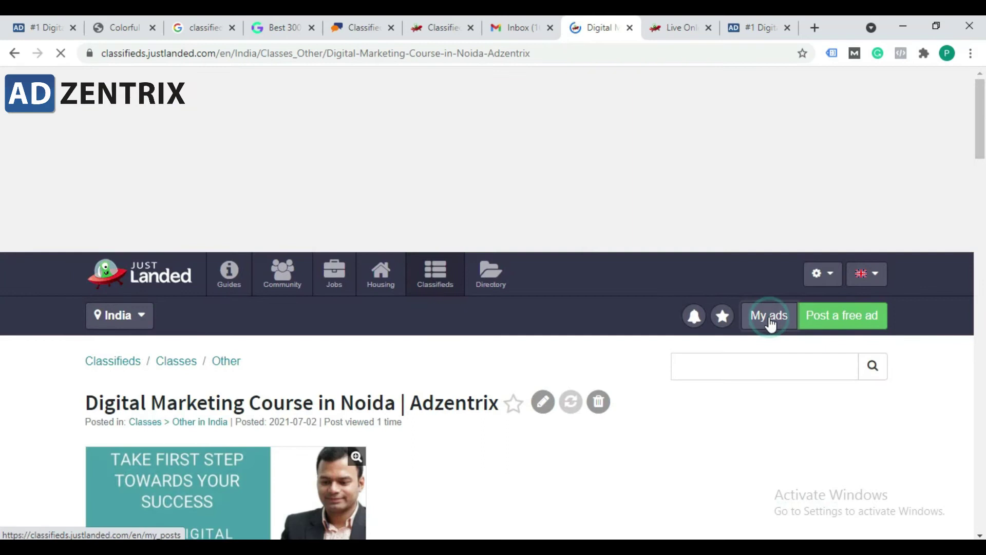
{"action": "scroll", "coordinate": [400, 360], "scroll_direction": "down", "scroll_amount": 8}
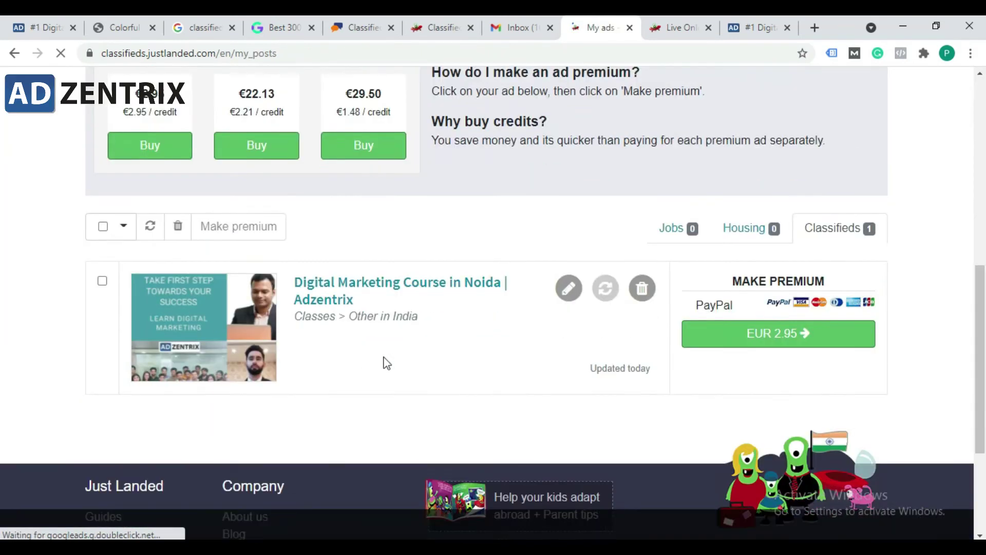
{"action": "scroll", "coordinate": [386, 341], "scroll_direction": "up", "scroll_amount": 3}
{"action": "left_click", "coordinate": [418, 284]}
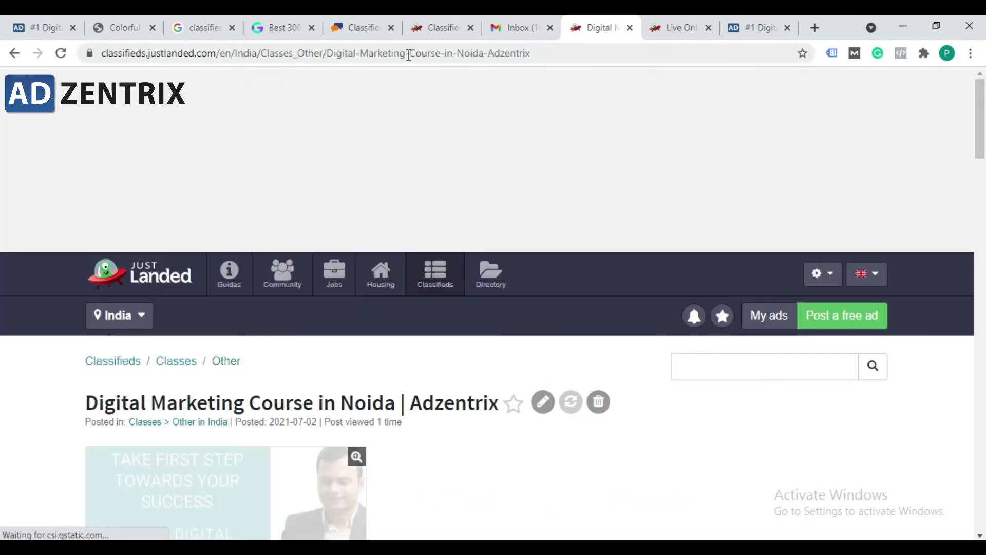
{"action": "left_click", "coordinate": [409, 55]}
{"action": "key", "text": "ctrl+c"}
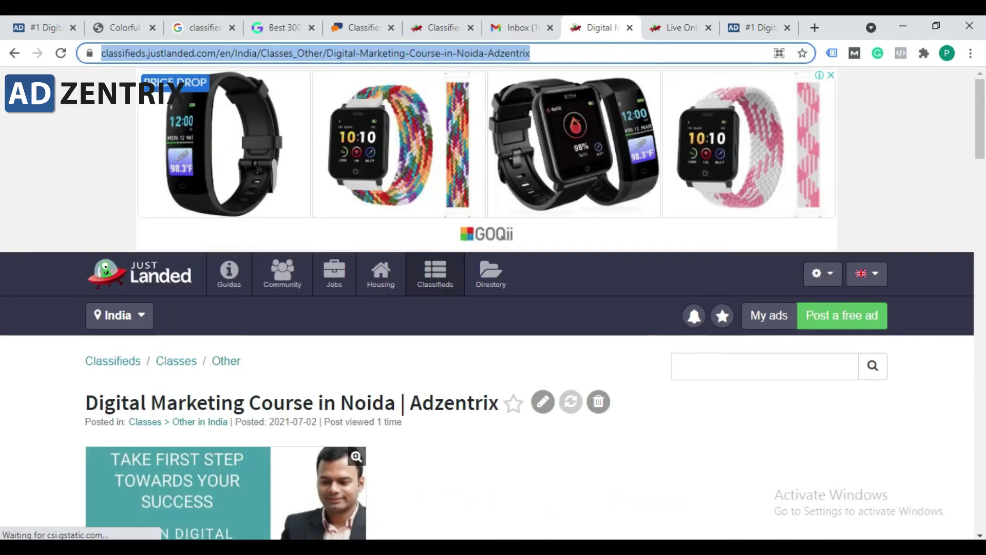
Step: Close the skin specialist search window and load the ad's address in incognito
{"action": "left_click", "coordinate": [371, 548]}
{"action": "mouse_move", "coordinate": [432, 506]}
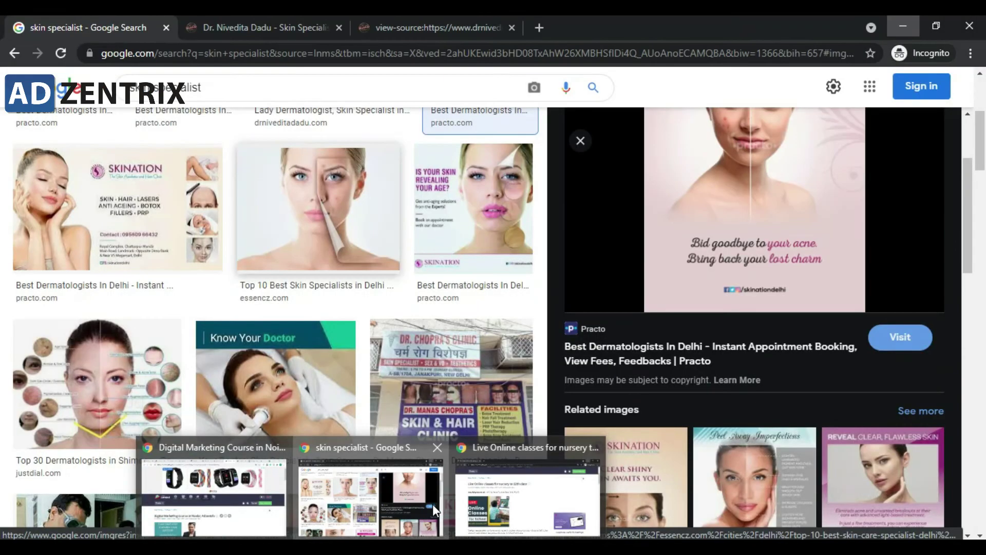
{"action": "left_click", "coordinate": [437, 449]}
{"action": "key", "text": "alt+Tab"}
{"action": "left_click", "coordinate": [295, 54]}
{"action": "key", "text": "ctrl+v"}
{"action": "key", "text": "Return"}
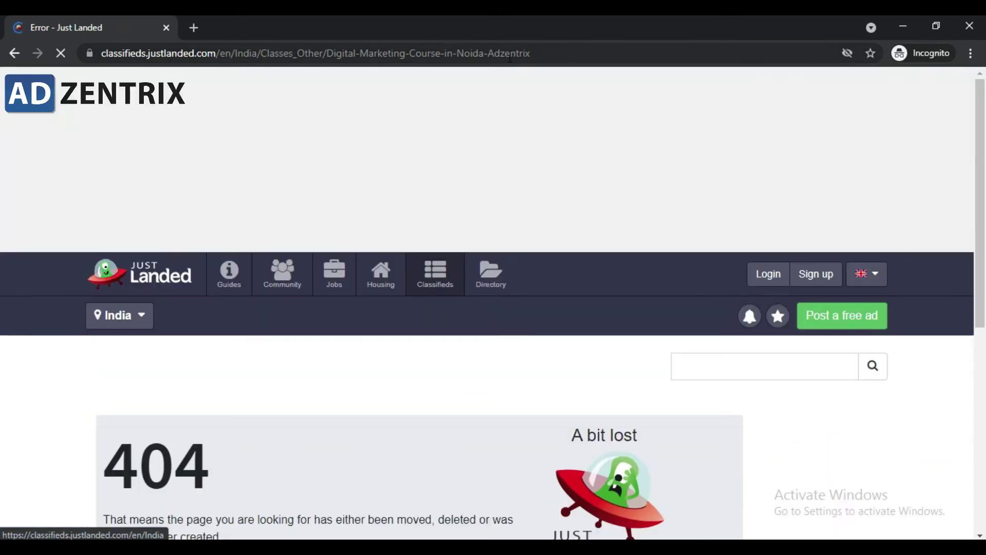
Step: Inspect the resulting 404 page's address and error message
{"action": "left_click", "coordinate": [510, 58]}
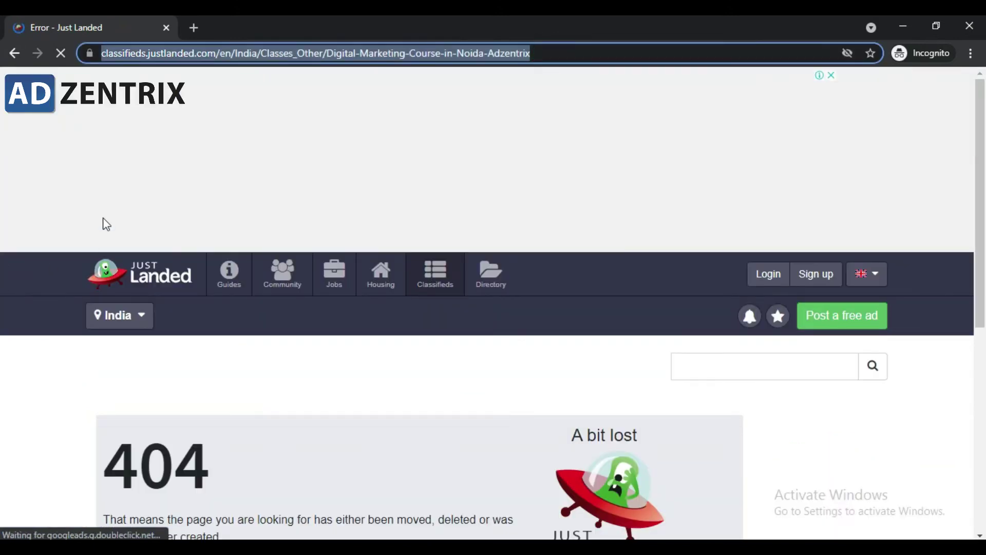
{"action": "scroll", "coordinate": [167, 279], "scroll_direction": "down", "scroll_amount": 6}
{"action": "scroll", "coordinate": [383, 277], "scroll_direction": "up", "scroll_amount": 4}
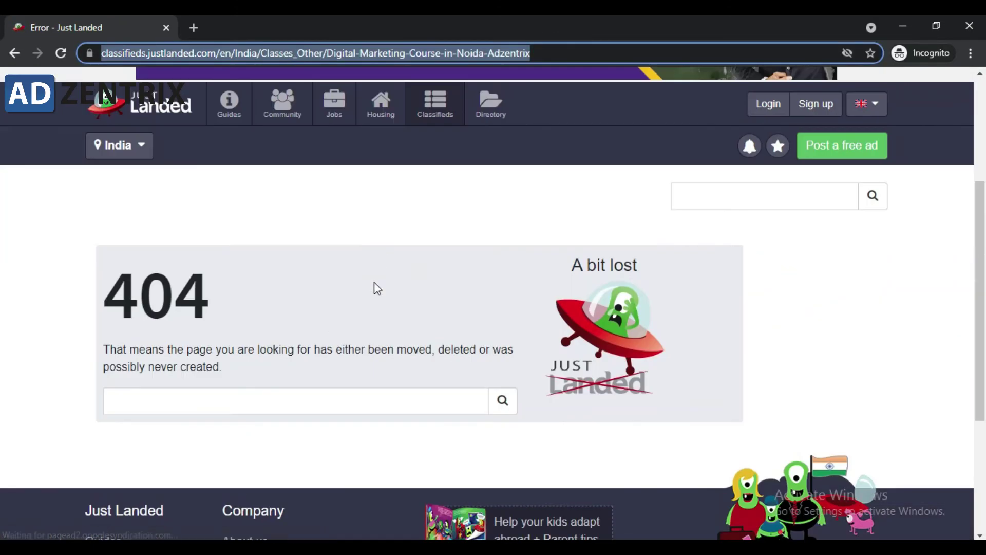
{"action": "triple_click", "coordinate": [226, 368]}
{"action": "left_click", "coordinate": [115, 348]}
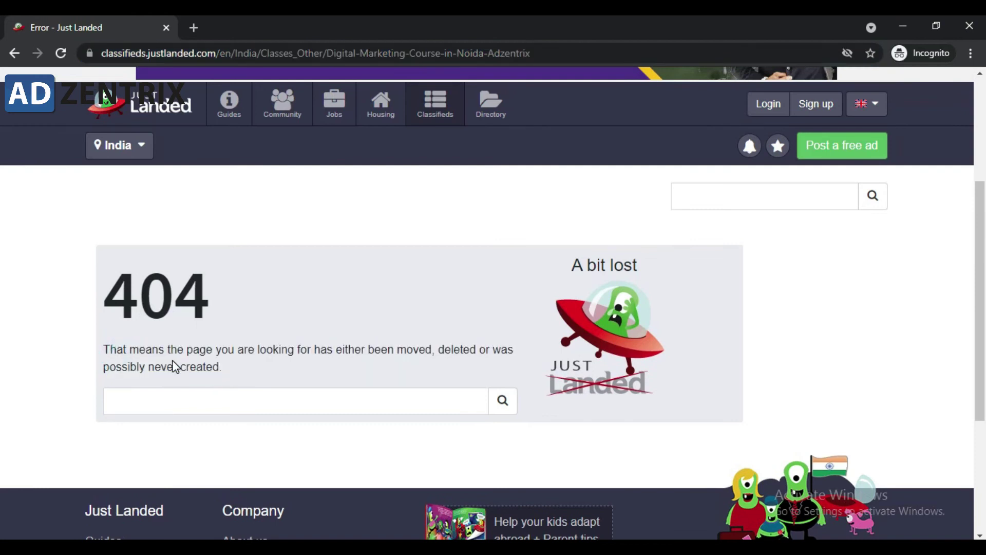
Step: Compare the ad's full URL in the main window with the 404 page's address
{"action": "left_click", "coordinate": [903, 26]}
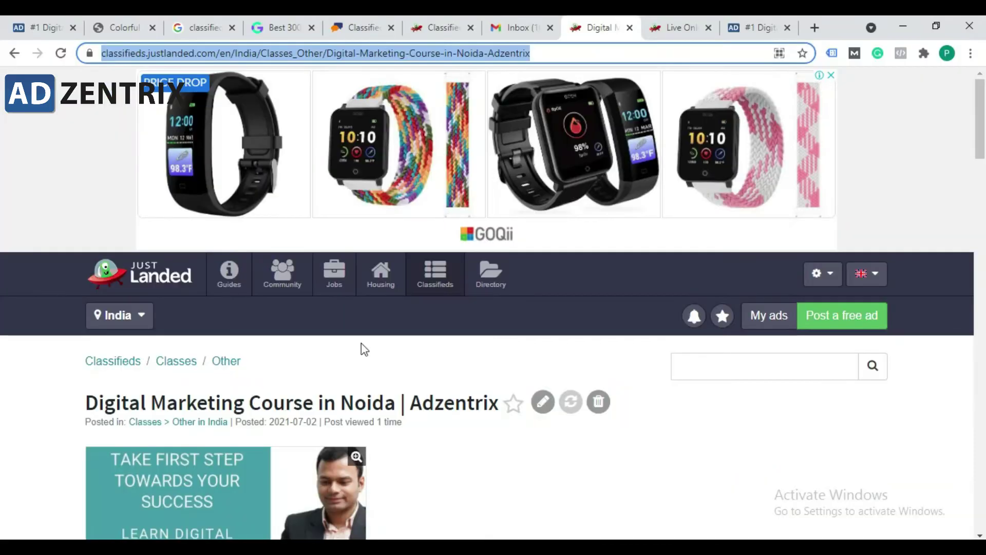
{"action": "scroll", "coordinate": [368, 370], "scroll_direction": "down", "scroll_amount": 4}
{"action": "scroll", "coordinate": [403, 344], "scroll_direction": "up", "scroll_amount": 6}
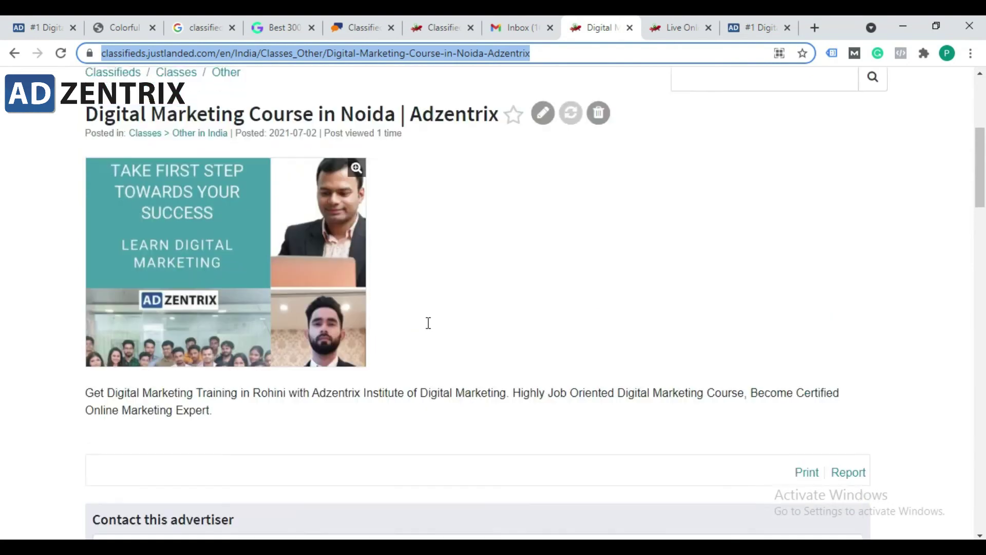
{"action": "scroll", "coordinate": [463, 409], "scroll_direction": "down", "scroll_amount": 7}
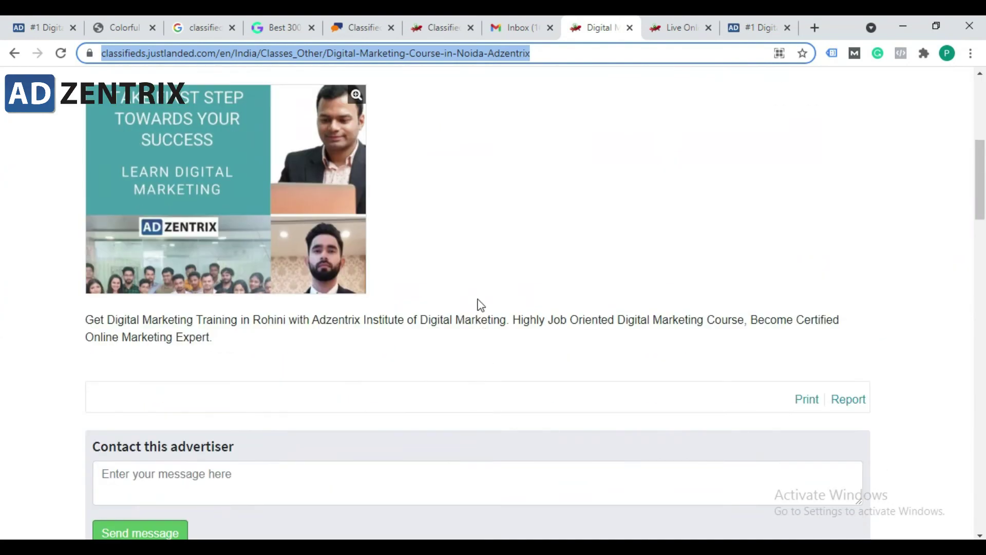
{"action": "scroll", "coordinate": [478, 287], "scroll_direction": "up", "scroll_amount": 3}
{"action": "scroll", "coordinate": [479, 275], "scroll_direction": "up", "scroll_amount": 5}
{"action": "left_click", "coordinate": [547, 52]}
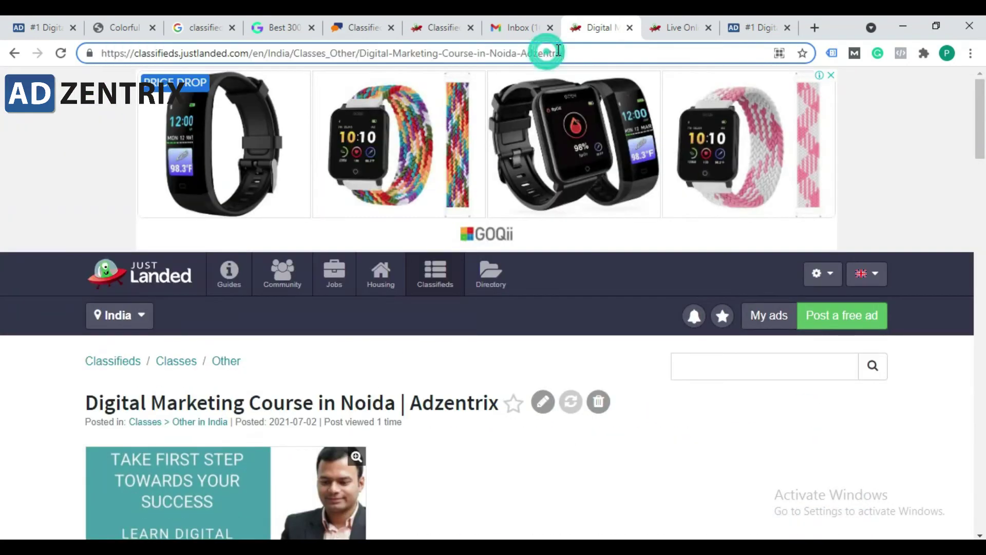
{"action": "left_click_drag", "start_coordinate": [581, 52], "coordinate": [51, 56]}
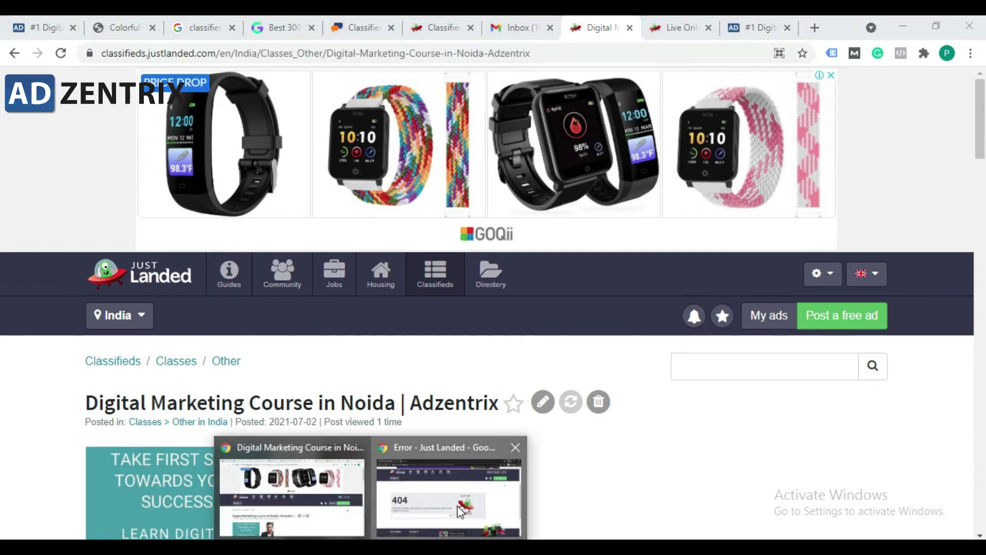
{"action": "left_click", "coordinate": [447, 488]}
{"action": "left_click", "coordinate": [346, 52]}
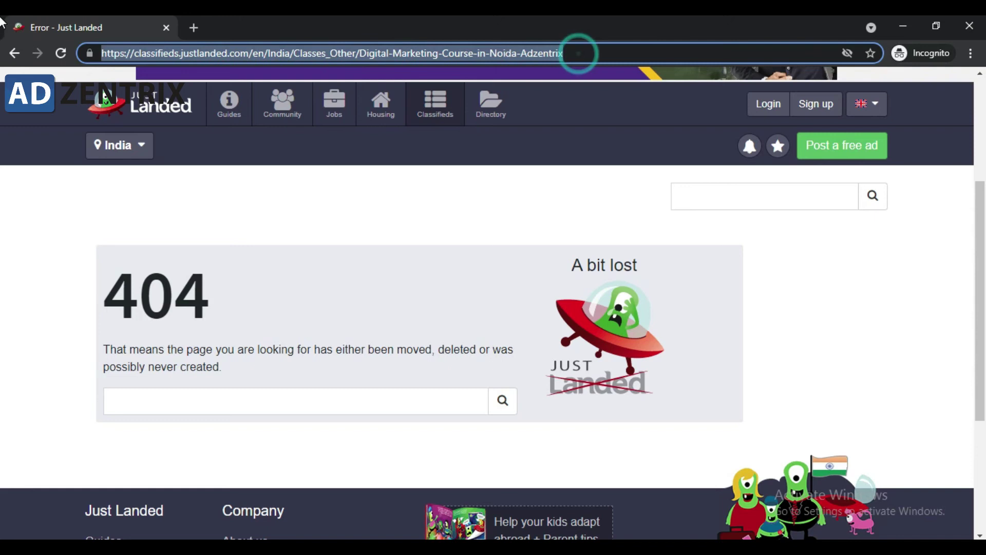
Step: Close the incognito window and both the Digital Marketing and Live Online ad tabs
{"action": "left_click", "coordinate": [904, 25]}
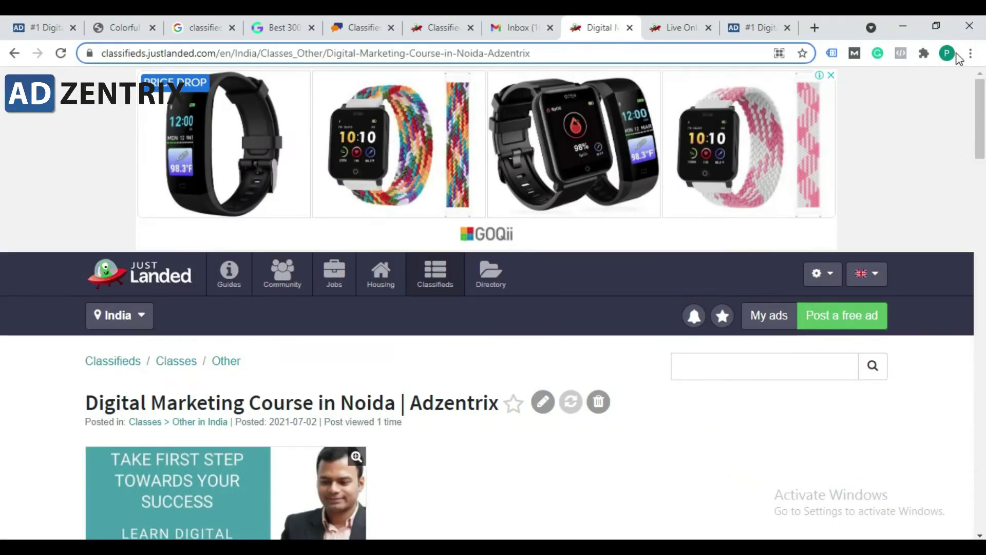
{"action": "left_click", "coordinate": [947, 53]}
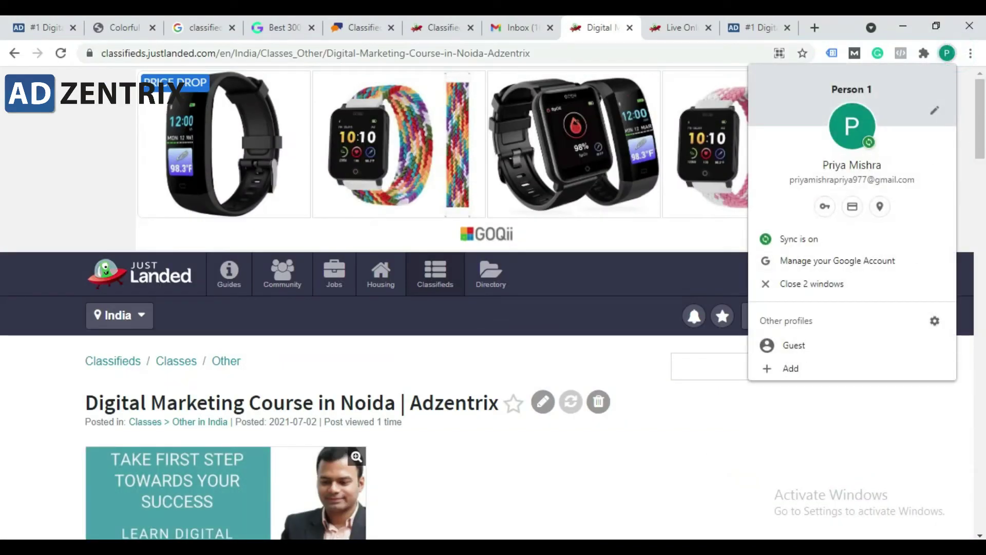
{"action": "left_click", "coordinate": [634, 479]}
{"action": "left_click", "coordinate": [654, 28]}
{"action": "left_click", "coordinate": [636, 29]}
{"action": "left_click", "coordinate": [629, 28]}
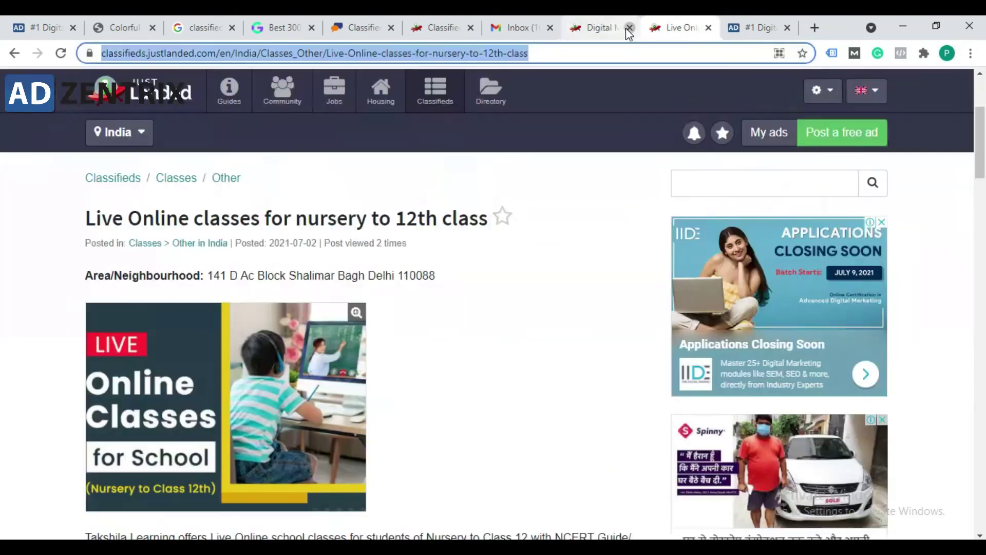
{"action": "left_click", "coordinate": [628, 28]}
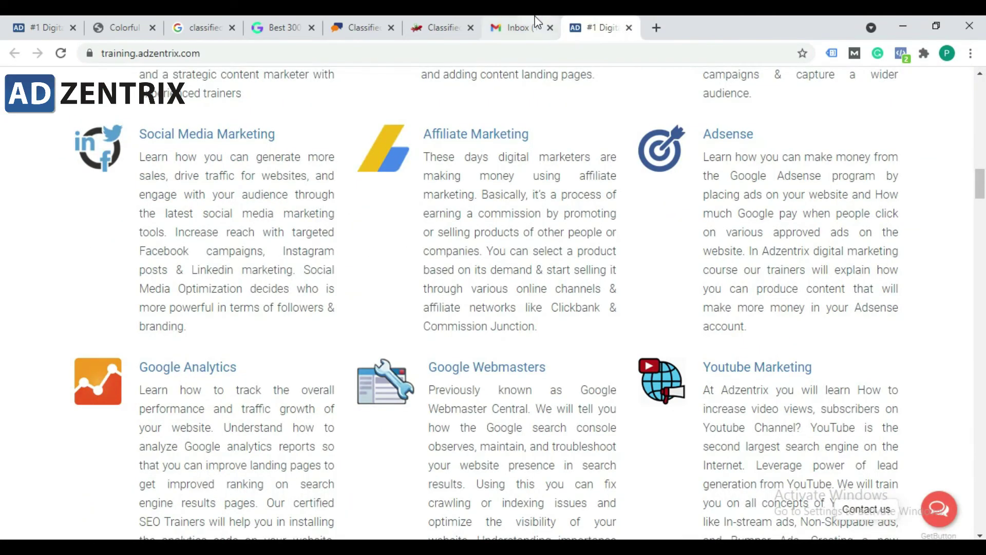
Step: Bring the ClassifiedAds.com site to the front after glancing at the Gmail and Just Landed tabs
{"action": "left_click", "coordinate": [516, 28]}
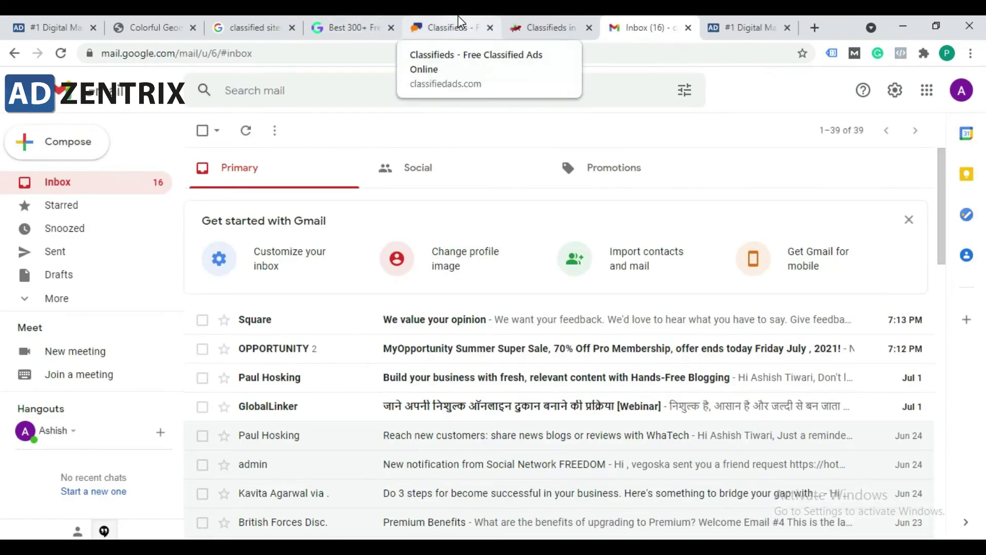
{"action": "left_click", "coordinate": [458, 16]}
{"action": "left_click", "coordinate": [327, 22]}
{"action": "left_click", "coordinate": [447, 28]}
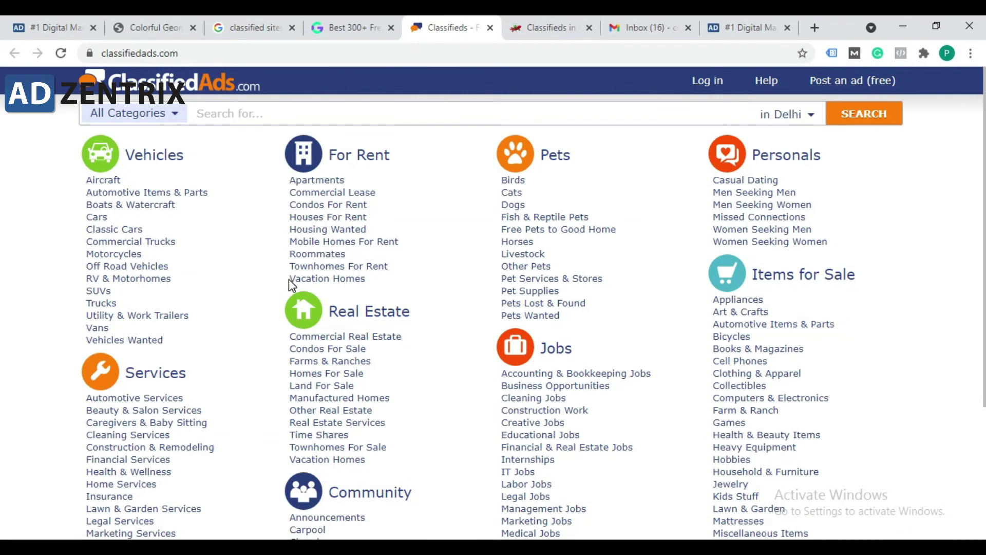
{"action": "scroll", "coordinate": [529, 231], "scroll_direction": "down", "scroll_amount": 3}
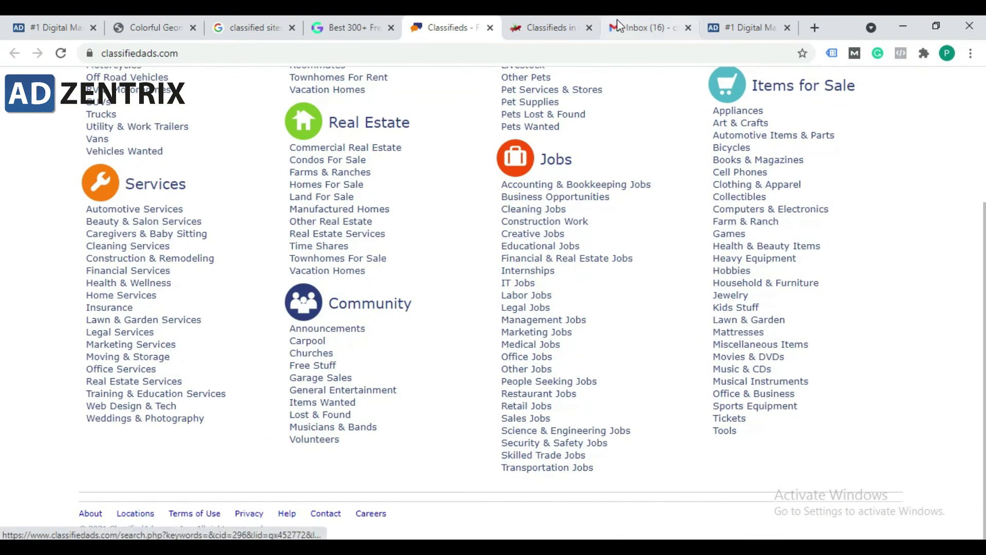
{"action": "left_click", "coordinate": [571, 26]}
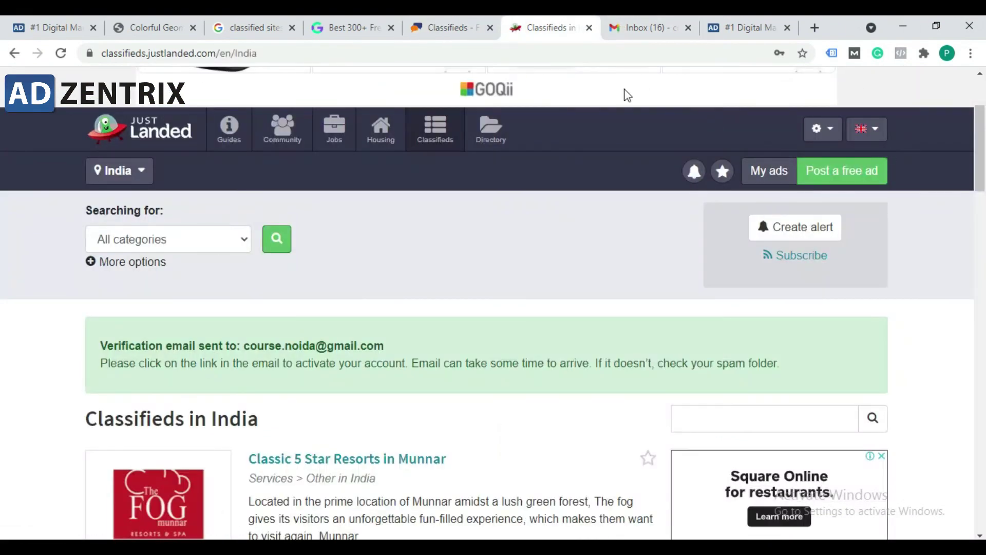
{"action": "left_click", "coordinate": [447, 25]}
{"action": "scroll", "coordinate": [867, 230], "scroll_direction": "up", "scroll_amount": 3}
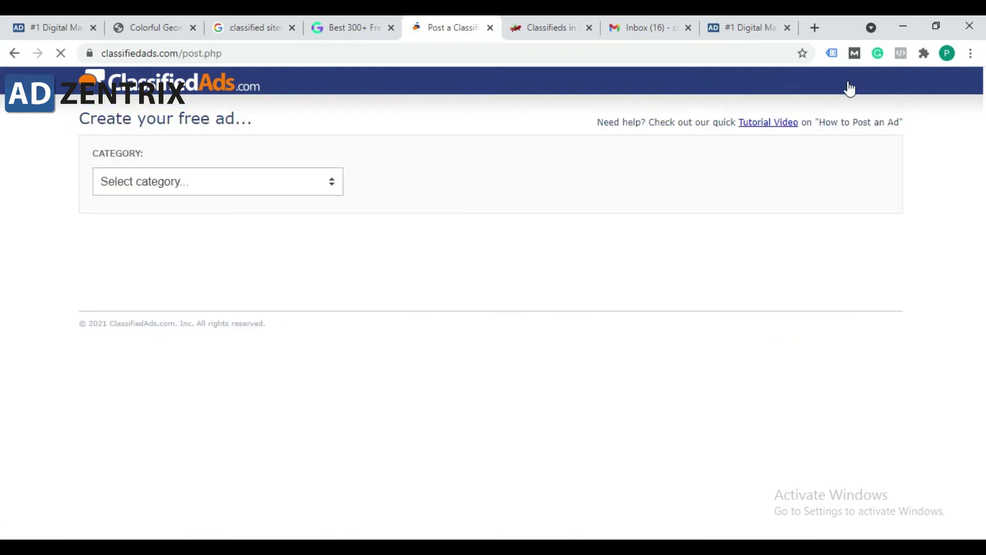
Step: Choose Services as the new ad's category and open its subcategory list
{"action": "left_click", "coordinate": [277, 184]}
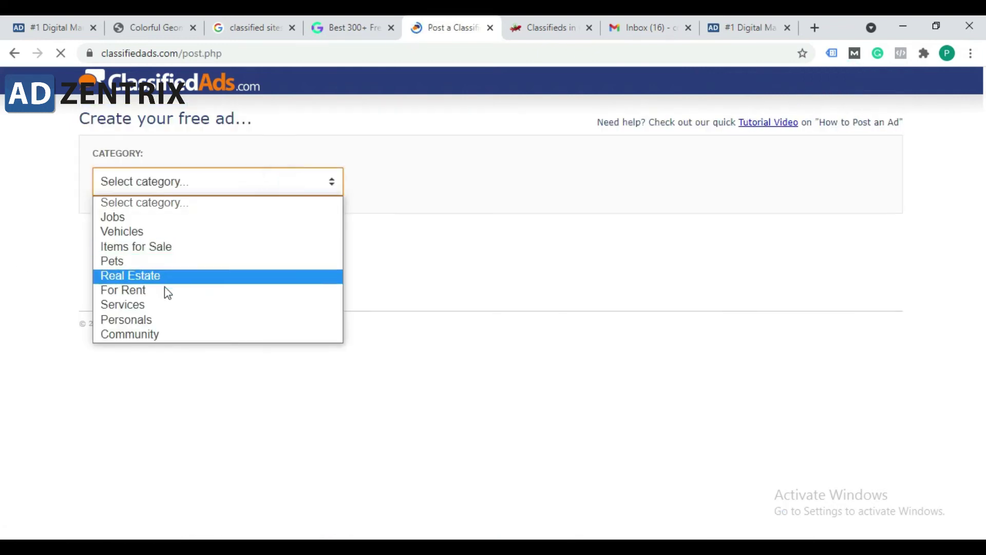
{"action": "left_click", "coordinate": [160, 308]}
{"action": "left_click", "coordinate": [451, 180]}
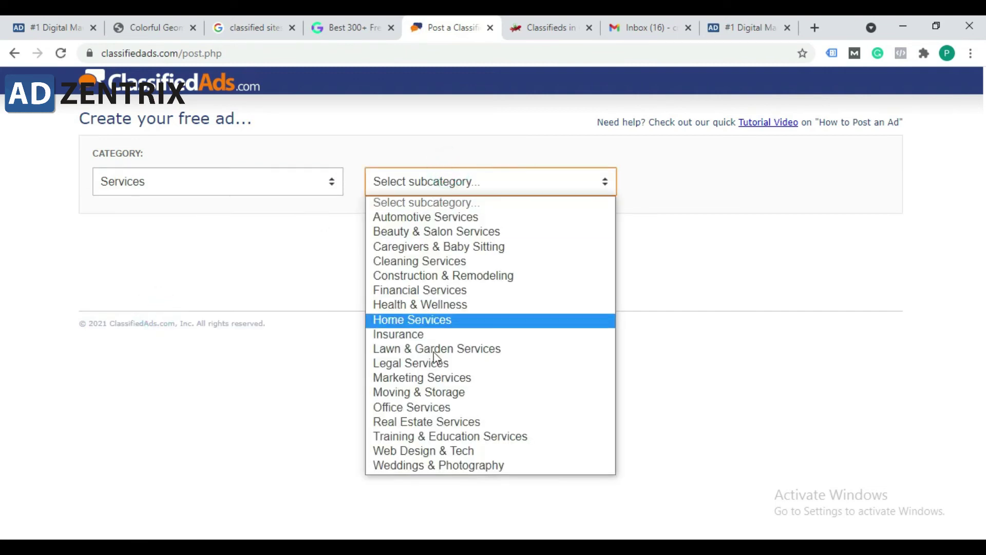
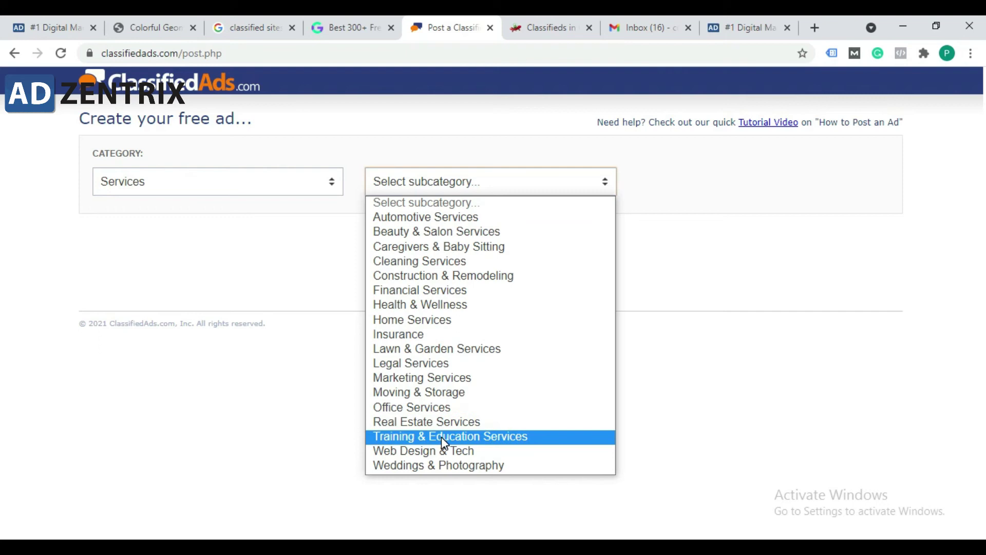
Step: File the ad under Training & Education Services with location 110085 Delhi, India
{"action": "left_click", "coordinate": [454, 442]}
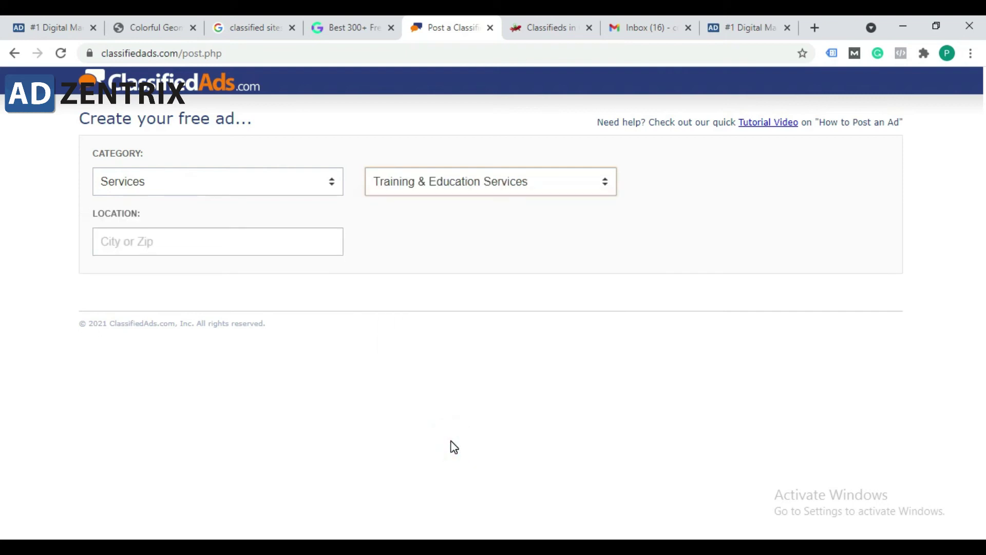
{"action": "left_click", "coordinate": [231, 245]}
{"action": "type", "text": "1100"}
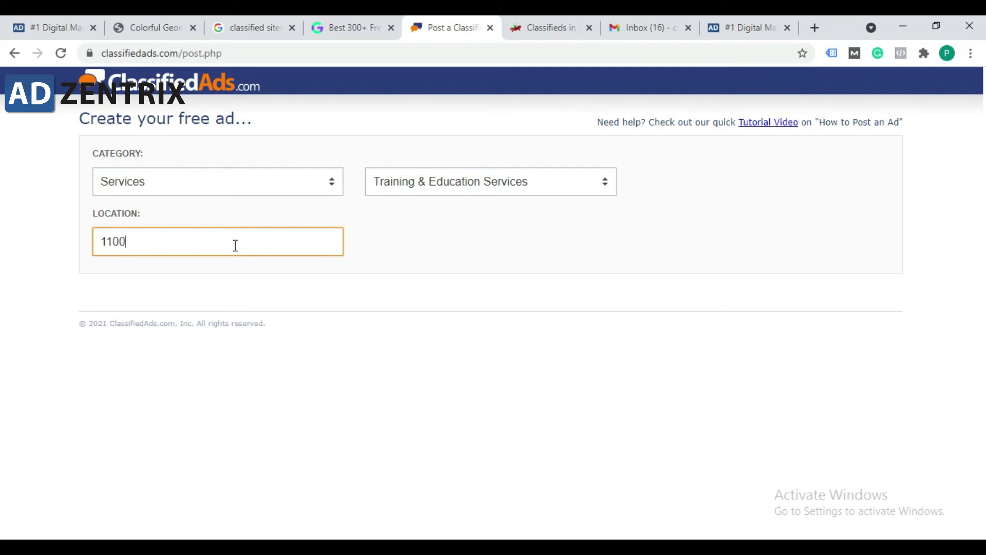
{"action": "type", "text": "85"}
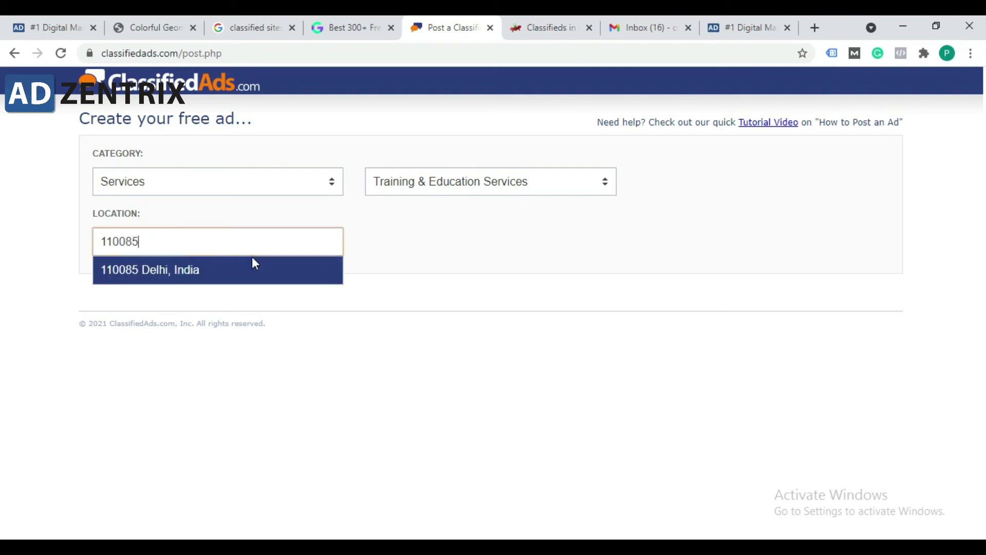
{"action": "left_click", "coordinate": [242, 278]}
{"action": "left_click", "coordinate": [221, 309]}
{"action": "left_click", "coordinate": [222, 305]}
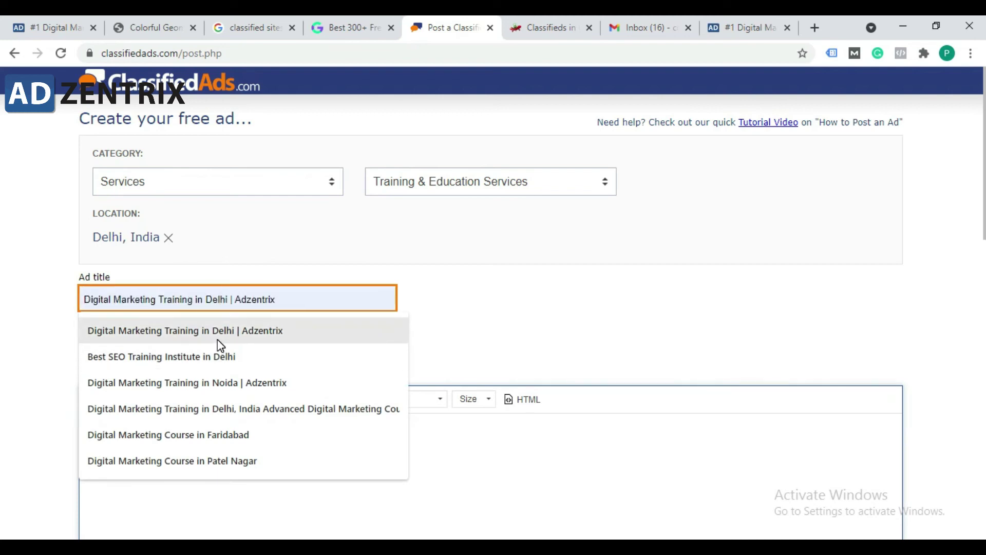
Step: Fill the ad title with the saved 'Digital Marketing Training in Delhi | Adzentrix' entry
{"action": "left_click", "coordinate": [218, 340]}
{"action": "scroll", "coordinate": [365, 335], "scroll_direction": "down", "scroll_amount": 4}
{"action": "left_click", "coordinate": [226, 271]}
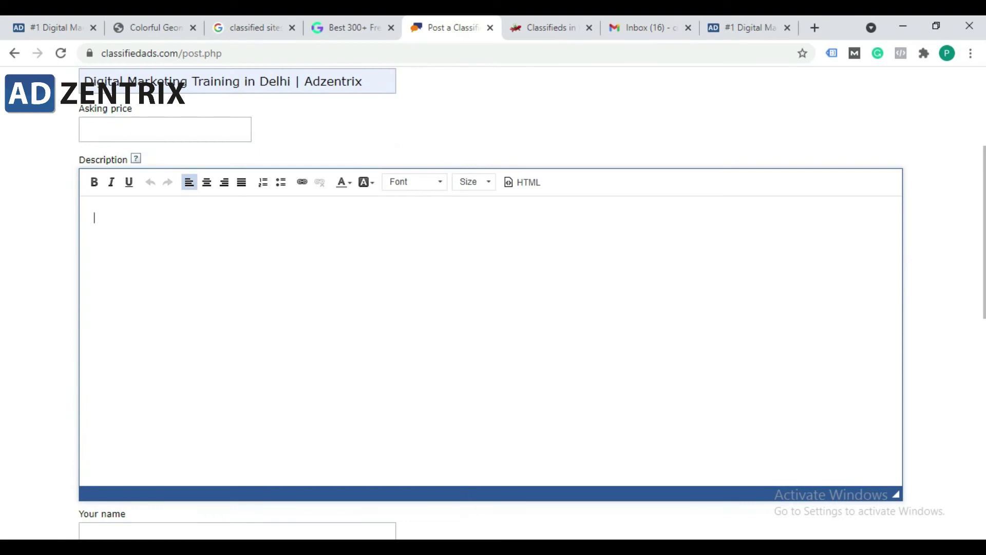
Step: Copy the first paragraph from the Notepad notes and paste it into Description
{"action": "key", "text": "alt+Tab"}
{"action": "left_click_drag", "start_coordinate": [529, 126], "coordinate": [81, 113]}
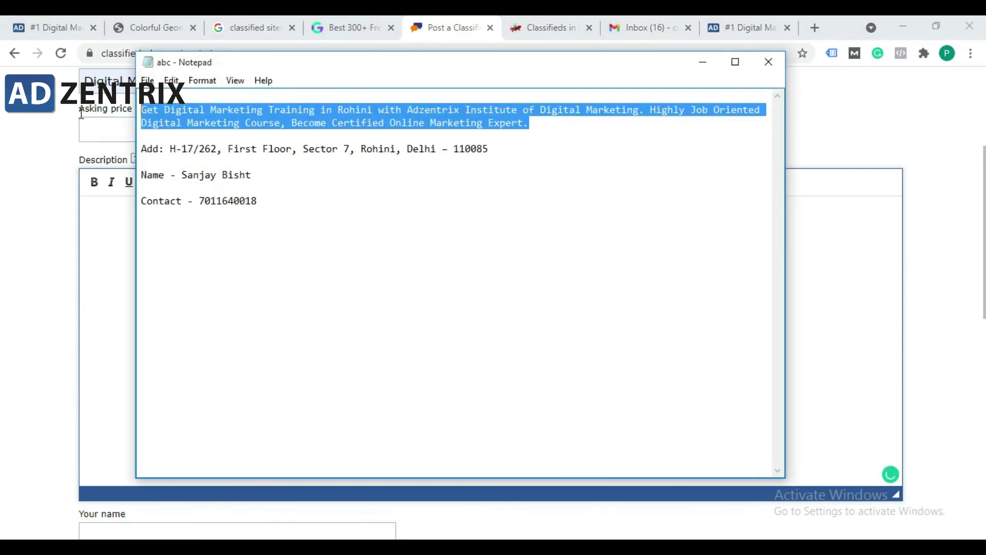
{"action": "key", "text": "ctrl+c"}
{"action": "key", "text": "alt+Tab"}
{"action": "left_click", "coordinate": [181, 244]}
{"action": "key", "text": "ctrl+v"}
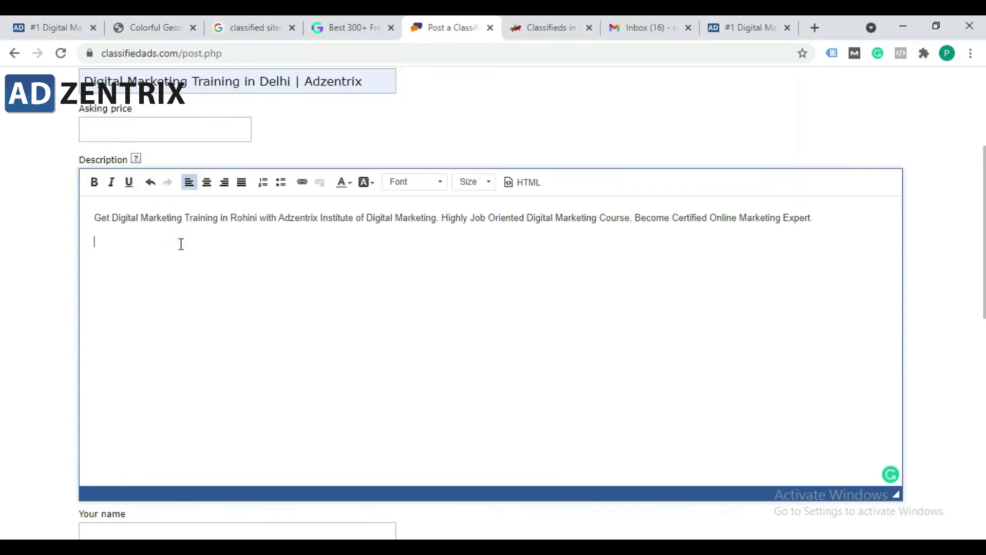
{"action": "key", "text": "Return"}
{"action": "key", "text": "alt+Tab"}
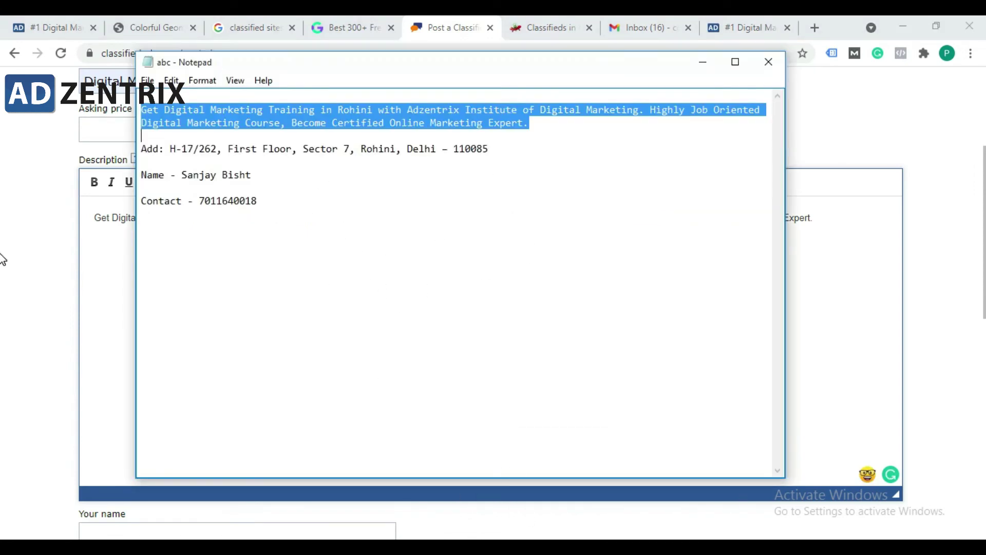
{"action": "key", "text": "alt+Tab"}
Step: Replace the word Rohini in the description with delhi
{"action": "scroll", "coordinate": [242, 303], "scroll_direction": "down", "scroll_amount": 4}
{"action": "scroll", "coordinate": [284, 262], "scroll_direction": "up", "scroll_amount": 6}
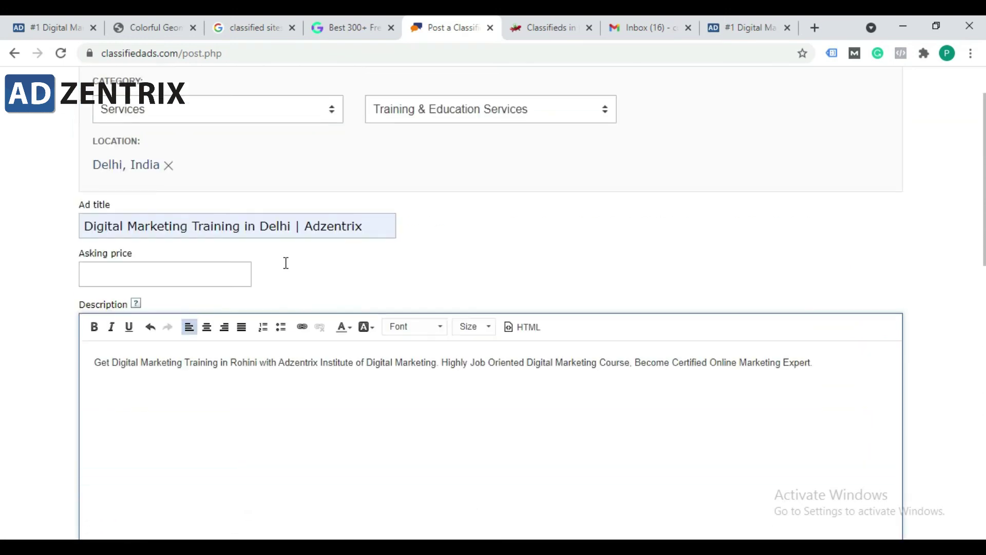
{"action": "scroll", "coordinate": [274, 397], "scroll_direction": "down", "scroll_amount": 1}
{"action": "left_click", "coordinate": [373, 319]}
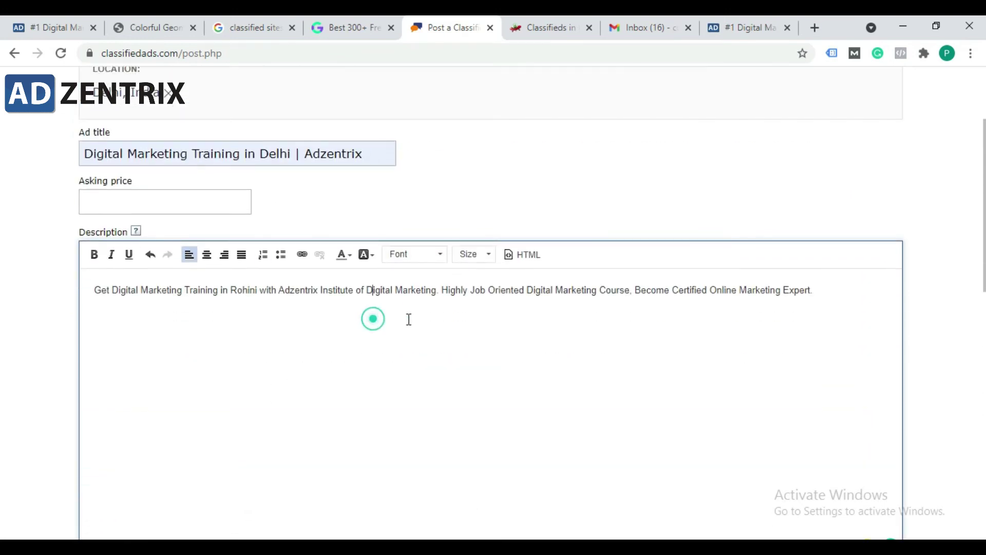
{"action": "left_click", "coordinate": [456, 331]}
{"action": "left_click", "coordinate": [457, 289]}
{"action": "left_click", "coordinate": [122, 292]}
{"action": "left_click", "coordinate": [259, 296]}
{"action": "left_click_drag", "start_coordinate": [258, 288], "coordinate": [243, 287]}
{"action": "type", "text": "delhi"}
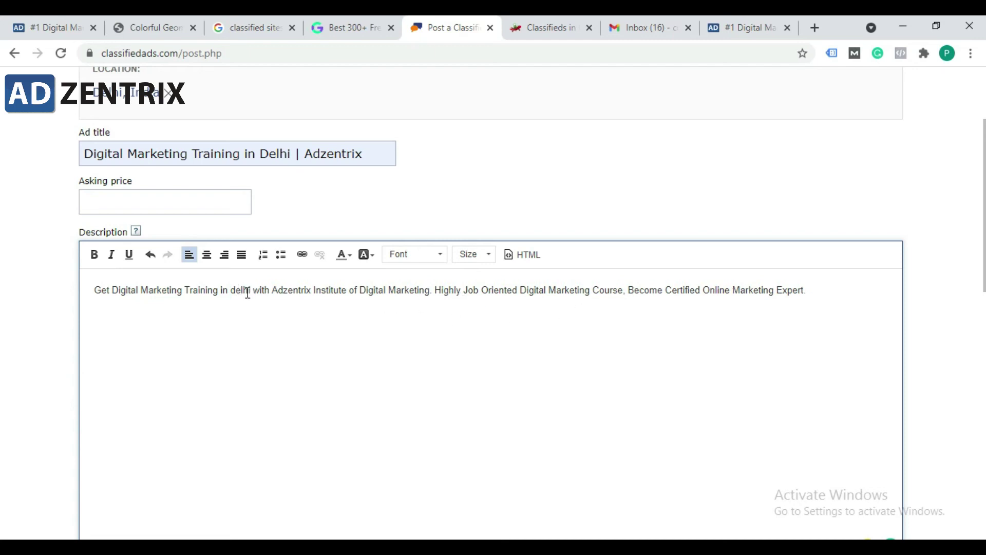
Step: Accept Grammarly's suggestion to capitalise delhi to Delhi
{"action": "left_click_drag", "start_coordinate": [251, 291], "coordinate": [111, 290]}
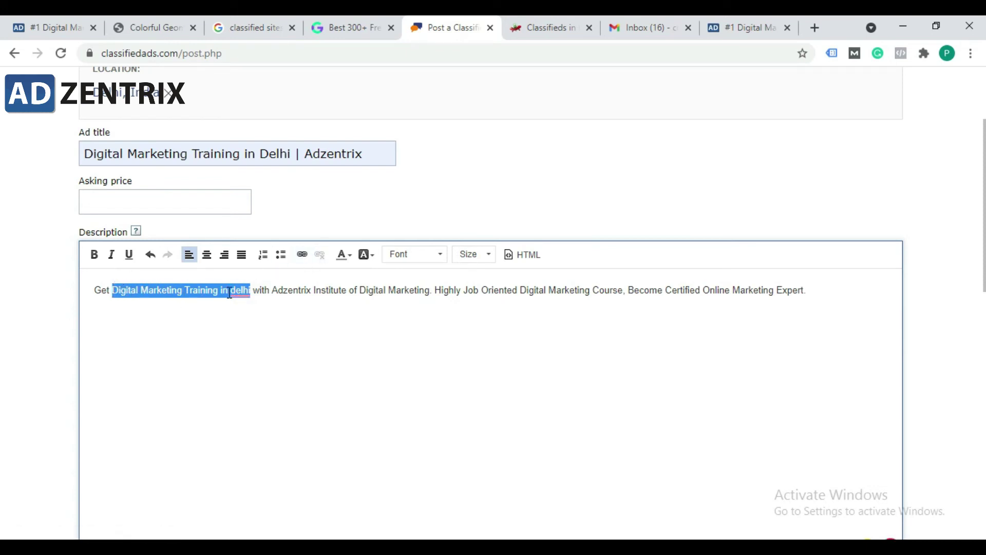
{"action": "mouse_move", "coordinate": [231, 292]}
{"action": "left_click", "coordinate": [248, 330]}
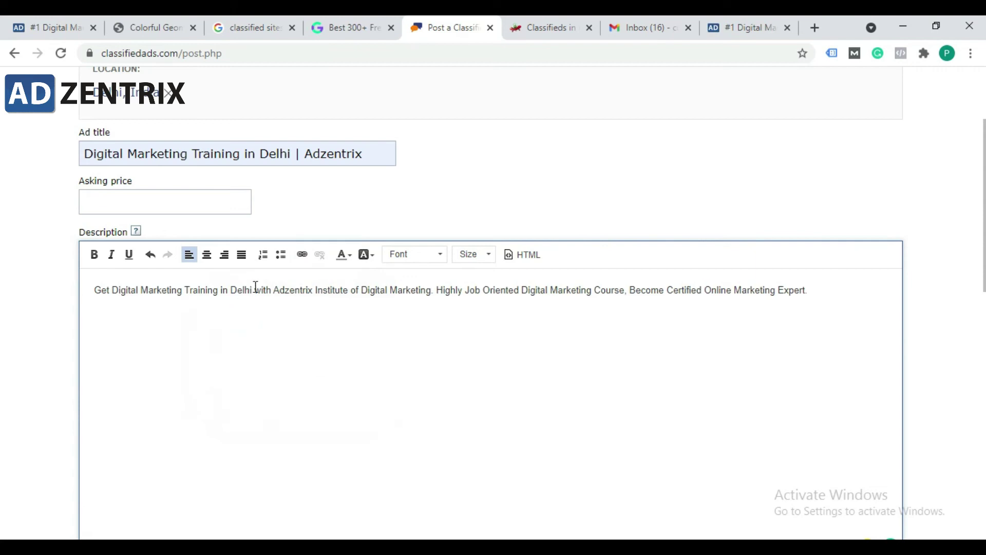
Step: Link 'Digital Marketing Training in Delhi' to the copied training.adzentrix.com/ address
{"action": "left_click_drag", "start_coordinate": [252, 290], "coordinate": [120, 291]}
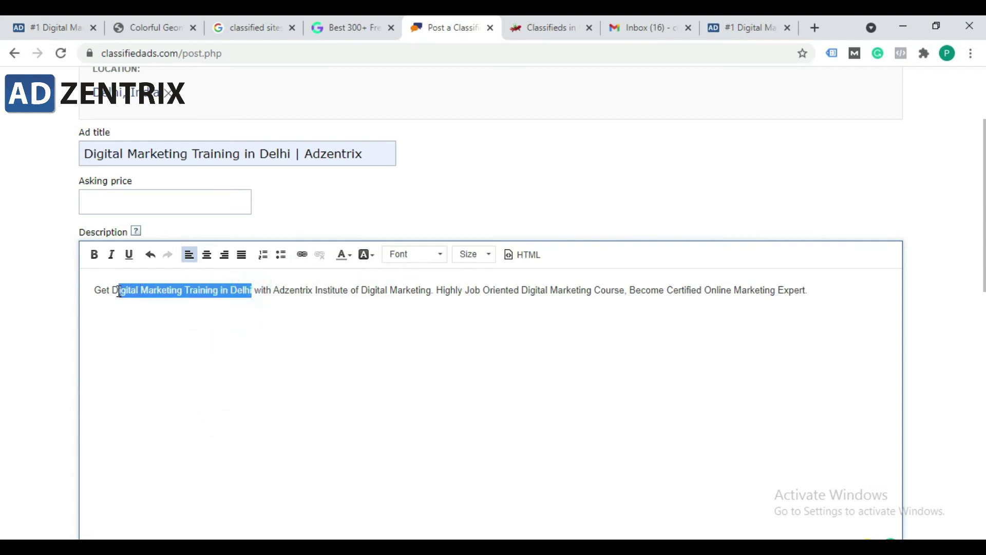
{"action": "left_click", "coordinate": [303, 255]}
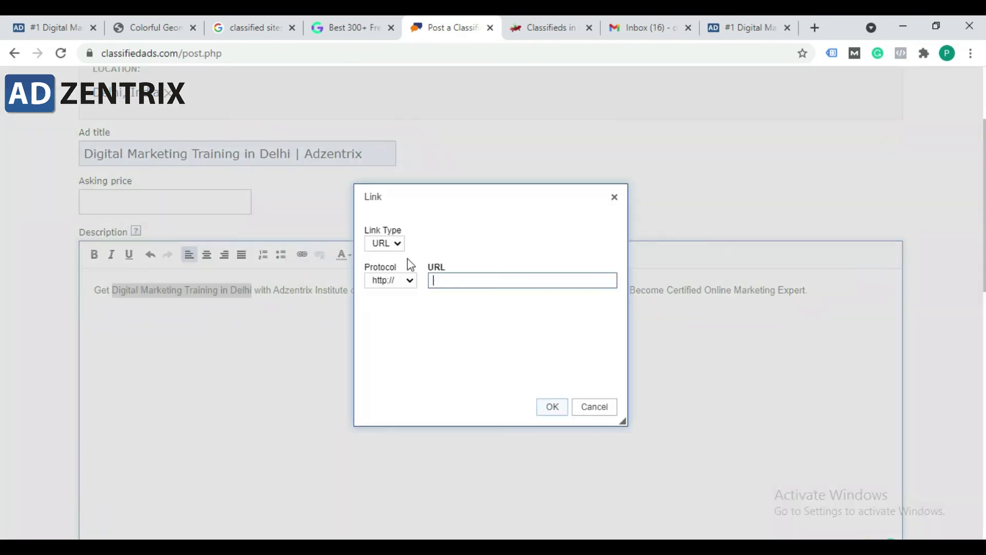
{"action": "left_click", "coordinate": [779, 23]}
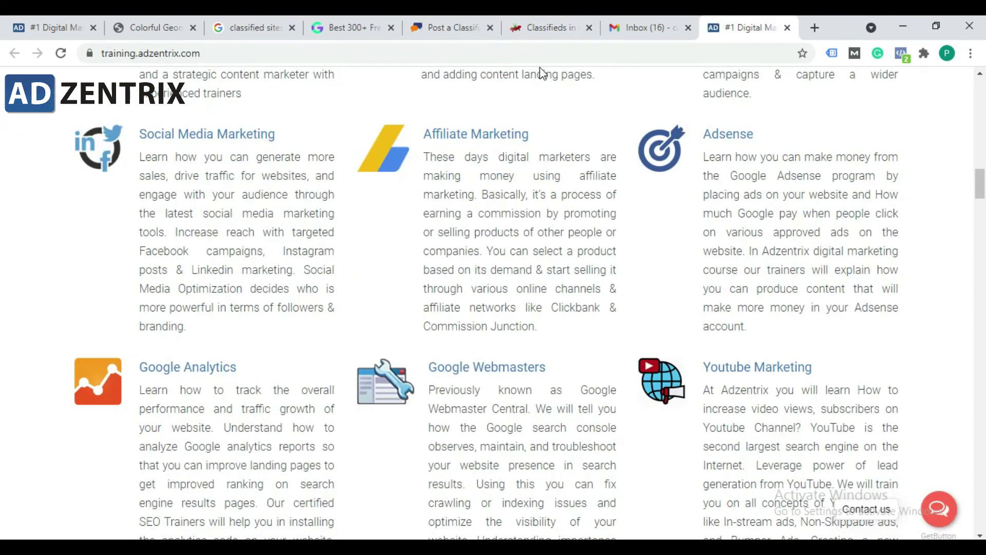
{"action": "left_click", "coordinate": [537, 52]}
{"action": "type", "text": "D"}
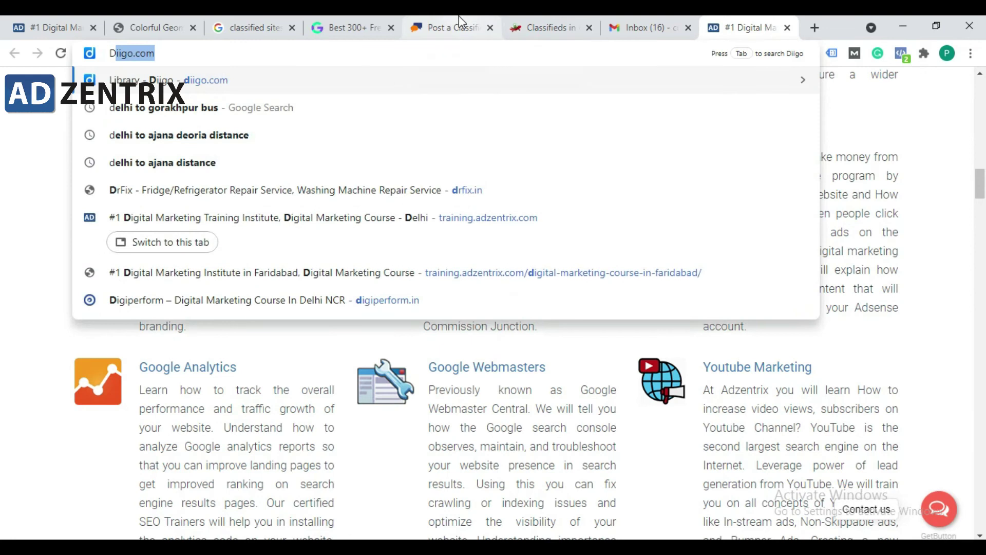
{"action": "type", "text": "Z"}
{"action": "key", "text": "ctrl+z"}
{"action": "key", "text": "ctrl+z"}
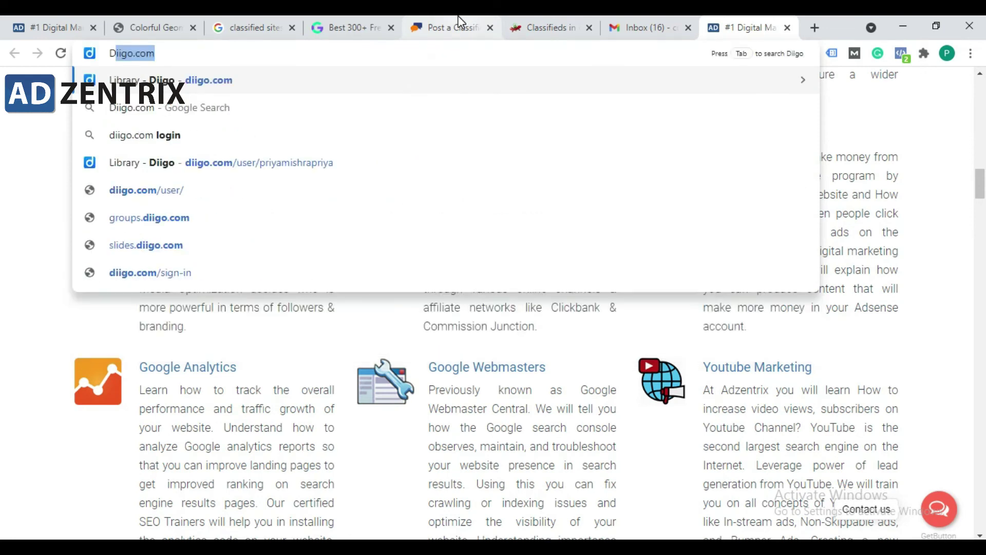
{"action": "left_click", "coordinate": [458, 18]}
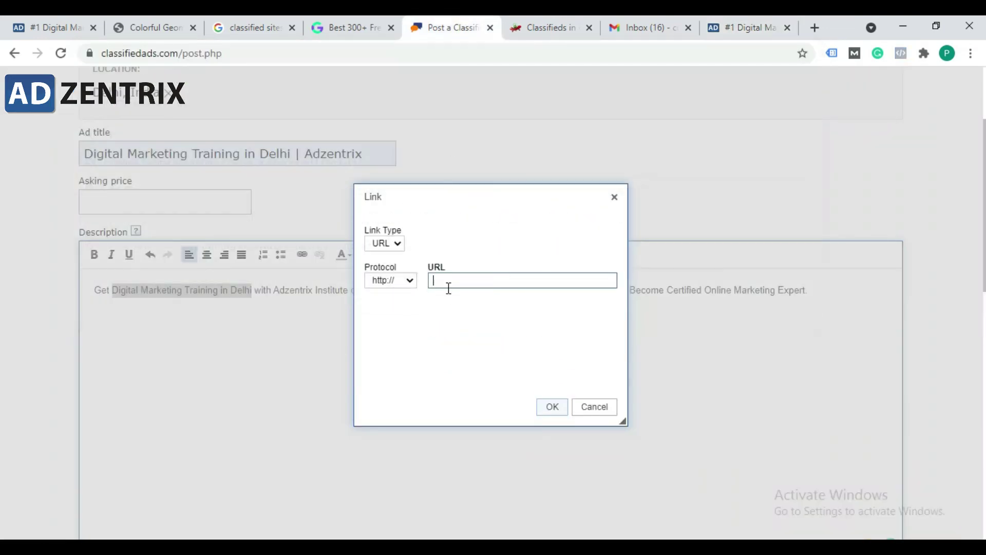
{"action": "key", "text": "ctrl+v"}
{"action": "left_click", "coordinate": [412, 284]}
{"action": "left_click", "coordinate": [403, 301]}
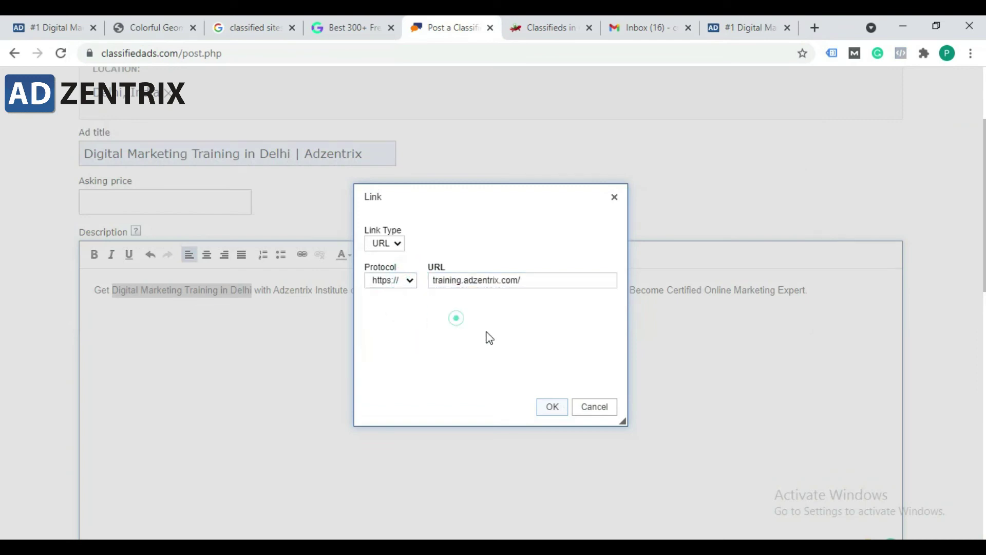
{"action": "left_click", "coordinate": [553, 409]}
{"action": "left_click", "coordinate": [417, 341]}
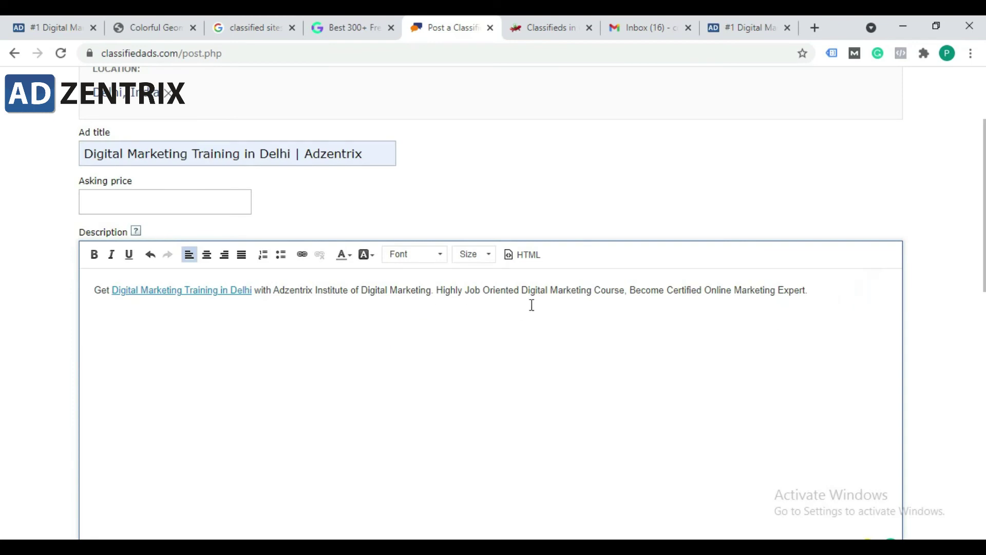
{"action": "scroll", "coordinate": [296, 295], "scroll_direction": "down", "scroll_amount": 6}
{"action": "scroll", "coordinate": [297, 298], "scroll_direction": "down", "scroll_amount": 3}
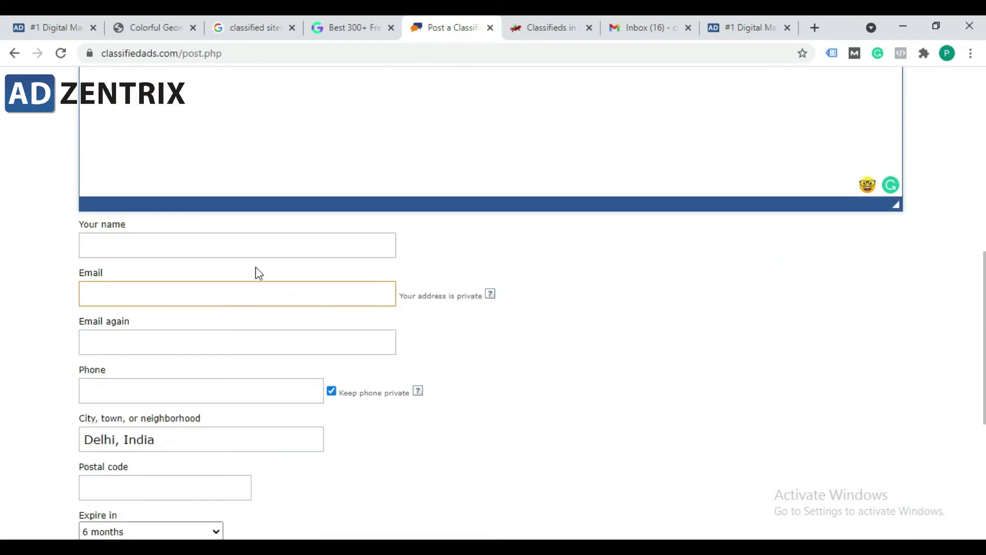
{"action": "scroll", "coordinate": [240, 242], "scroll_direction": "up", "scroll_amount": 6}
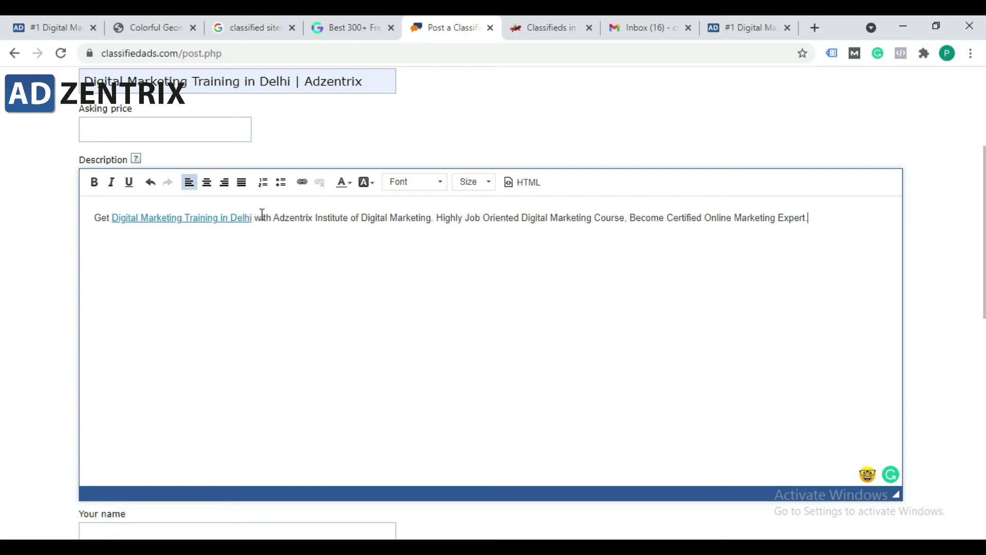
Step: Fill in the contact name from a saved autofill entry
{"action": "left_click", "coordinate": [265, 219]}
{"action": "left_click", "coordinate": [295, 218]}
{"action": "left_click", "coordinate": [454, 220]}
{"action": "left_click", "coordinate": [381, 221]}
{"action": "scroll", "coordinate": [277, 278], "scroll_direction": "down", "scroll_amount": 4}
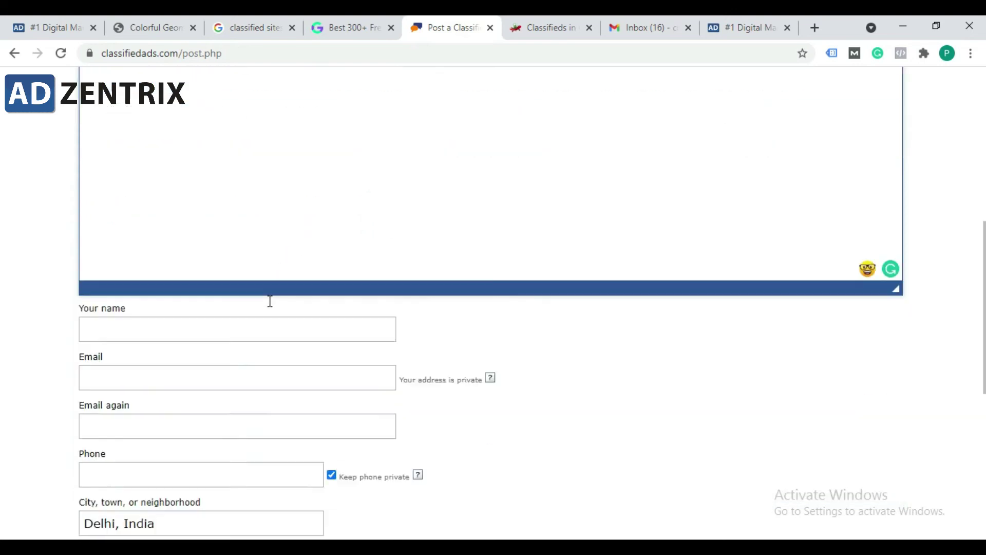
{"action": "left_click", "coordinate": [211, 319]}
{"action": "left_click", "coordinate": [211, 319]}
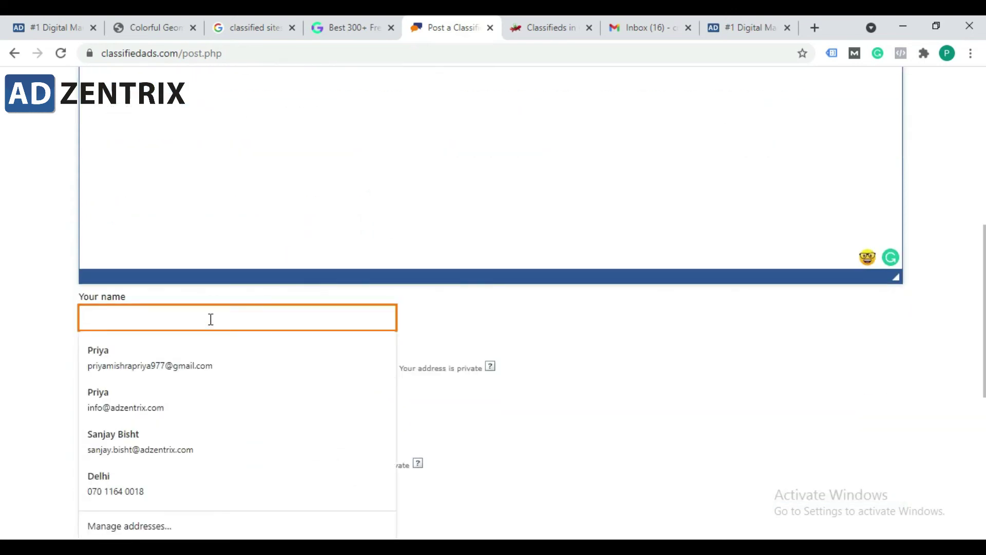
{"action": "left_click", "coordinate": [286, 312]}
{"action": "type", "text": "Sa"}
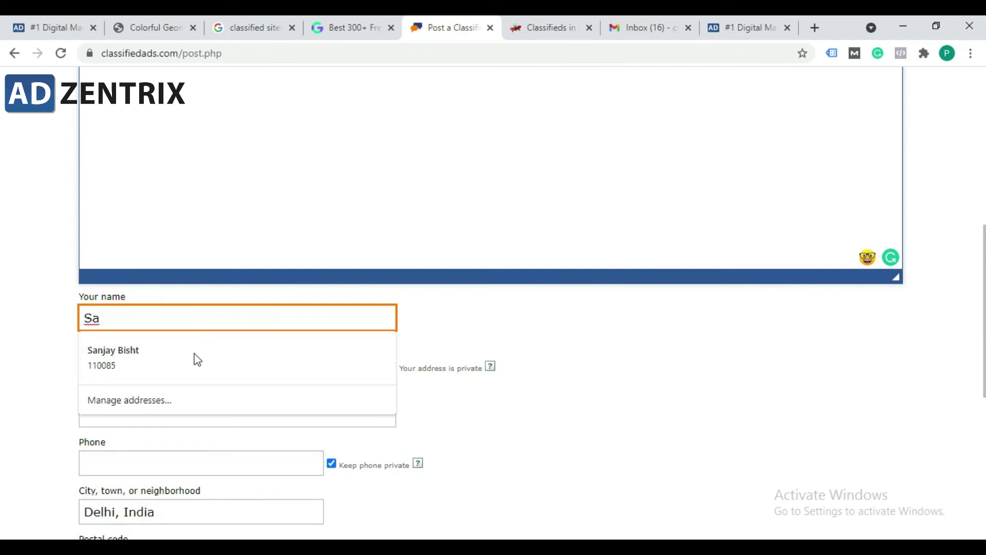
{"action": "left_click", "coordinate": [195, 355]}
{"action": "scroll", "coordinate": [251, 256], "scroll_direction": "down", "scroll_amount": 3}
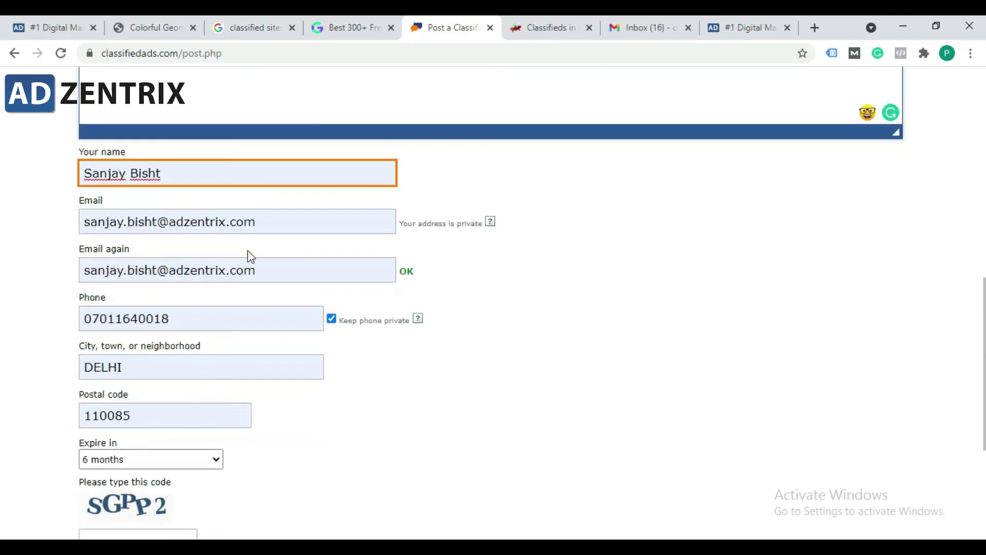
Step: Enter the same contact e-mail address in both the Email and confirmation fields
{"action": "triple_click", "coordinate": [264, 223]}
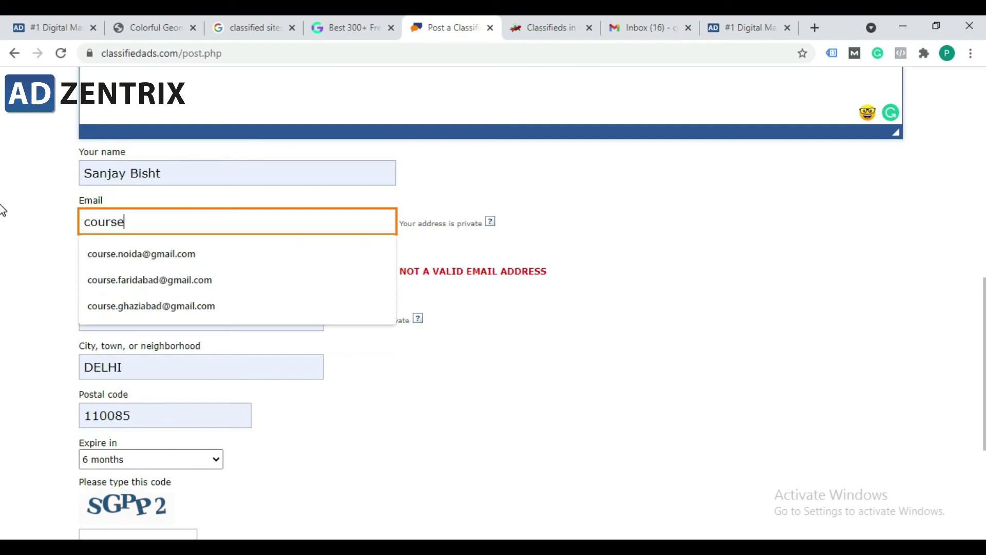
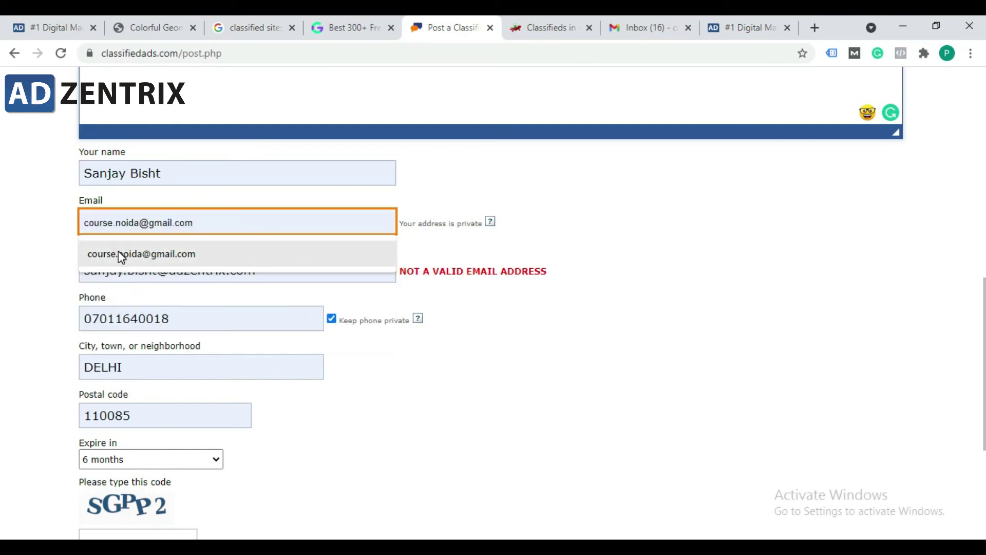
{"action": "left_click", "coordinate": [118, 252]}
{"action": "triple_click", "coordinate": [263, 276]}
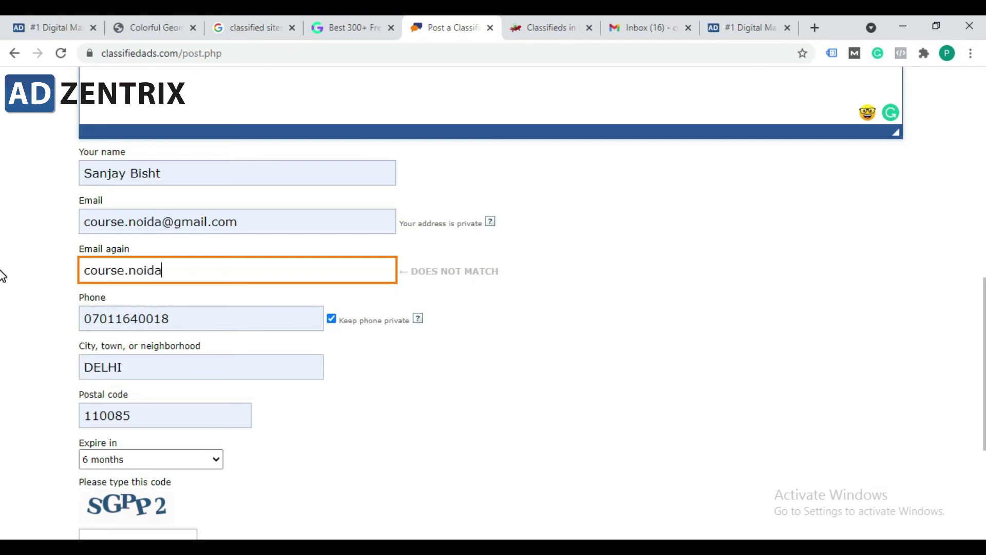
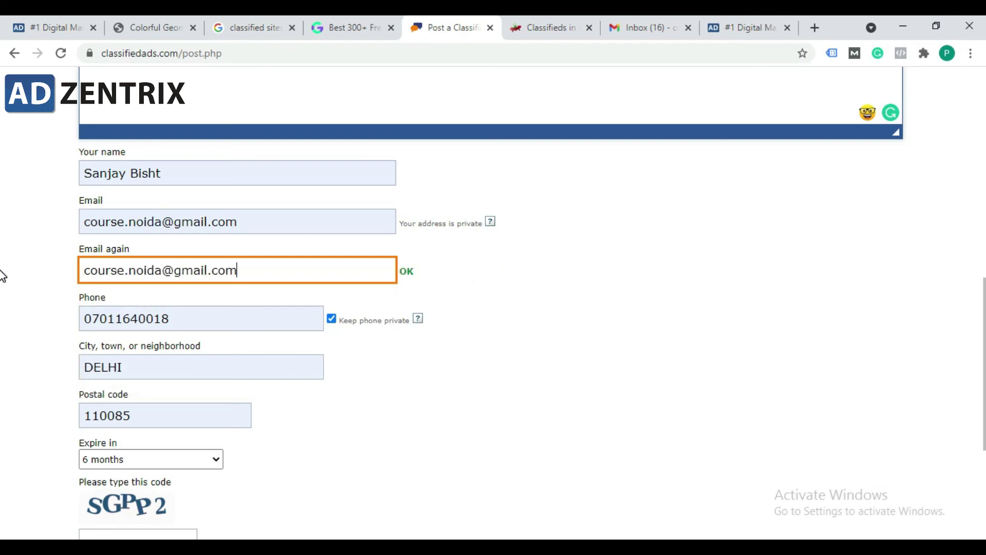
{"action": "left_click", "coordinate": [625, 440]}
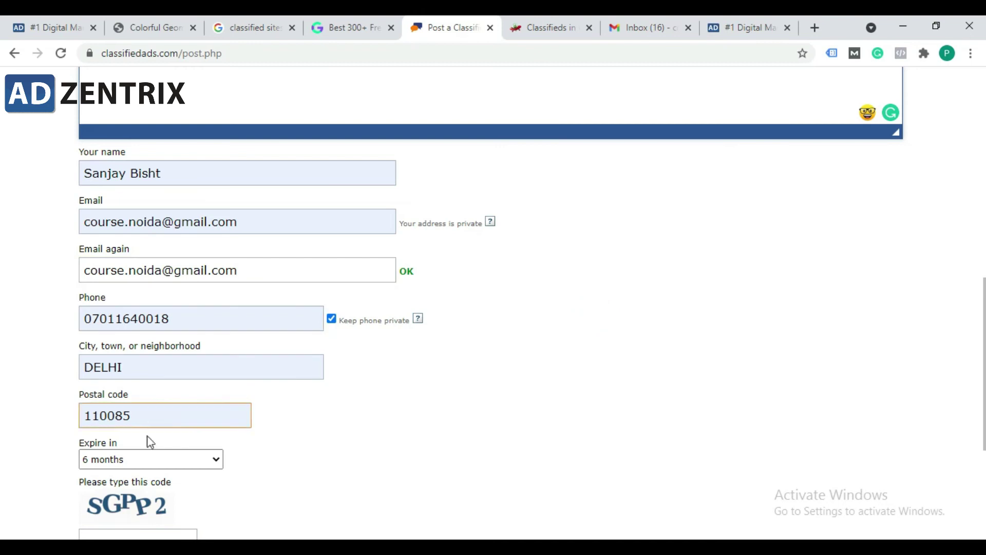
{"action": "scroll", "coordinate": [150, 441], "scroll_direction": "down", "scroll_amount": 1}
{"action": "left_click", "coordinate": [106, 386]}
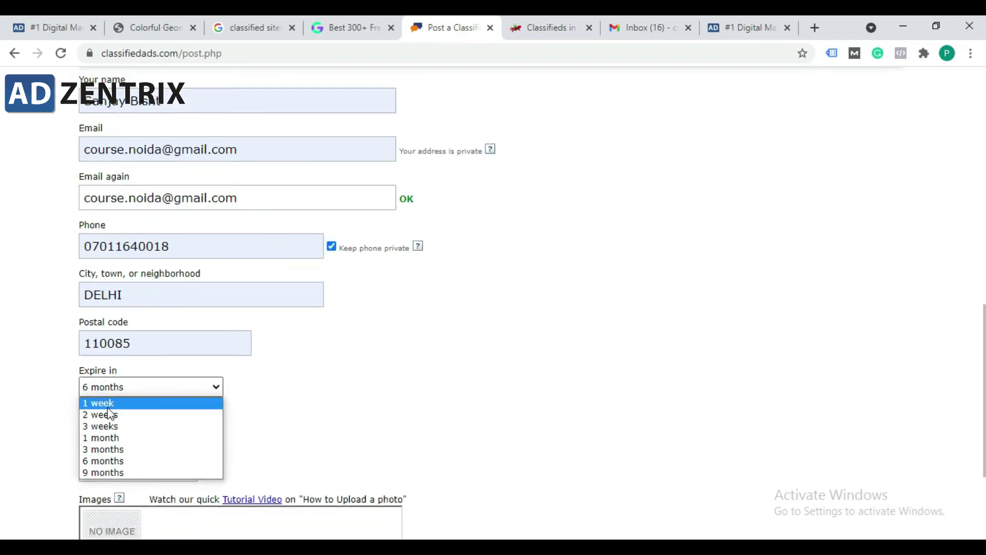
Step: Set the ad to expire in 9 months and enter the verification code
{"action": "left_click", "coordinate": [122, 472]}
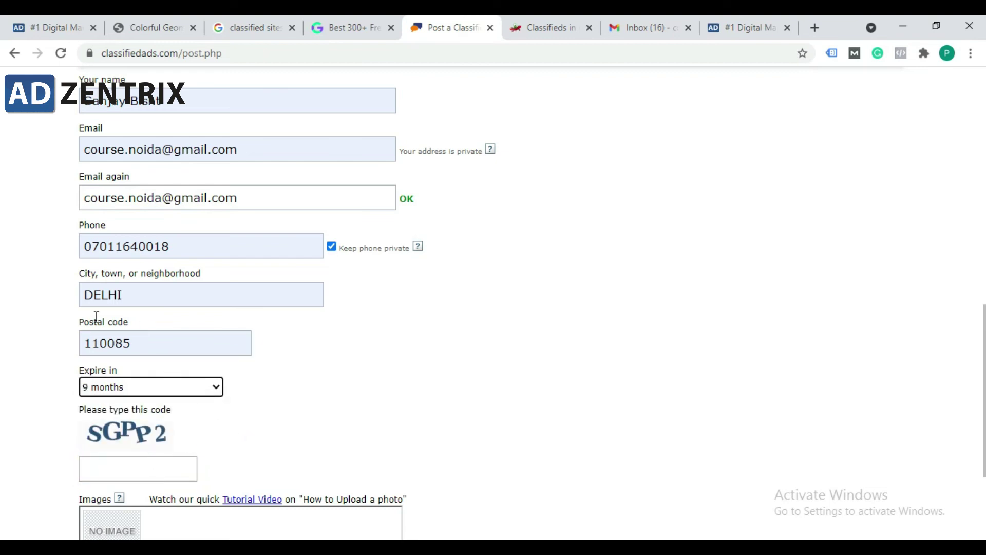
{"action": "scroll", "coordinate": [238, 322], "scroll_direction": "down", "scroll_amount": 3}
{"action": "left_click", "coordinate": [143, 325]}
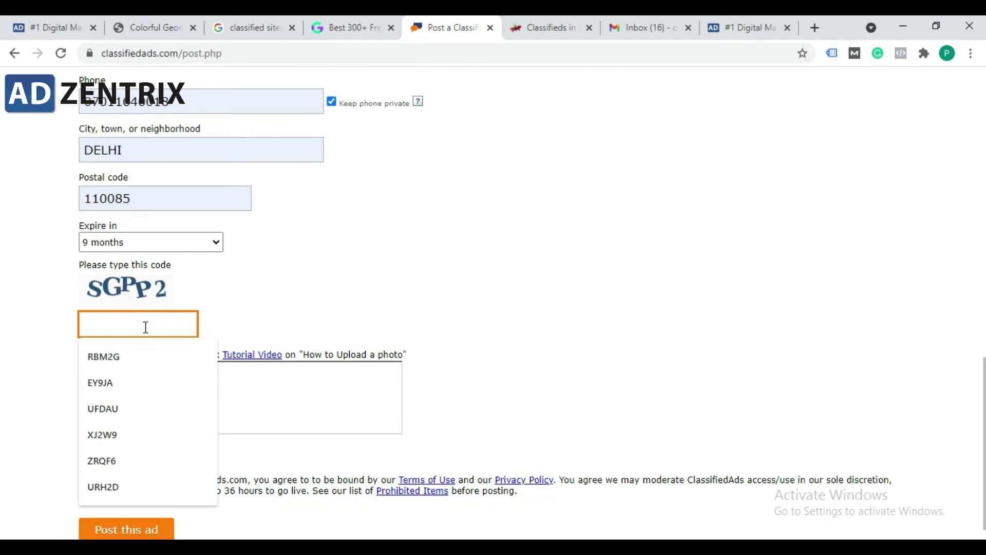
{"action": "type", "text": "SGPP2"}
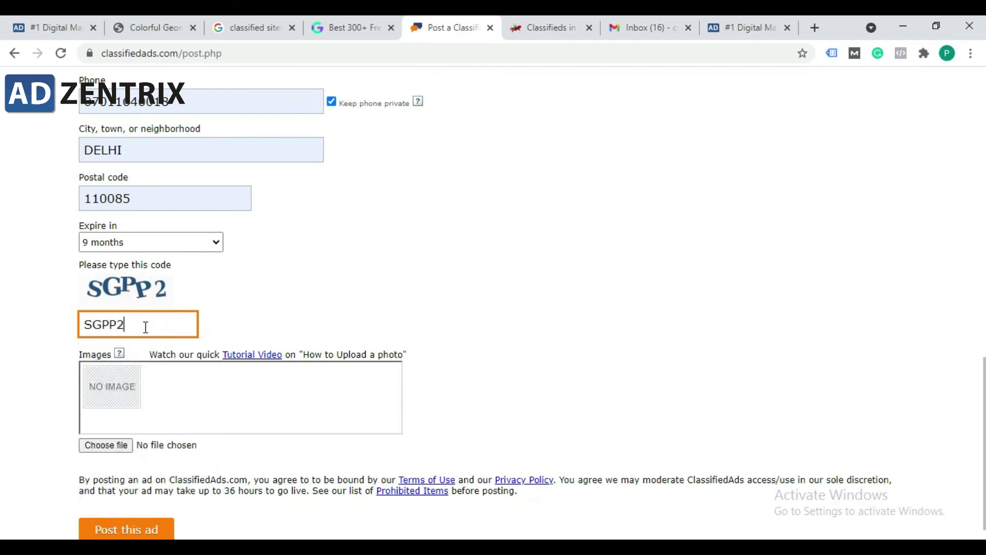
Step: Attach fb1.jpg as the ad photo and post the ad
{"action": "left_click", "coordinate": [105, 445]}
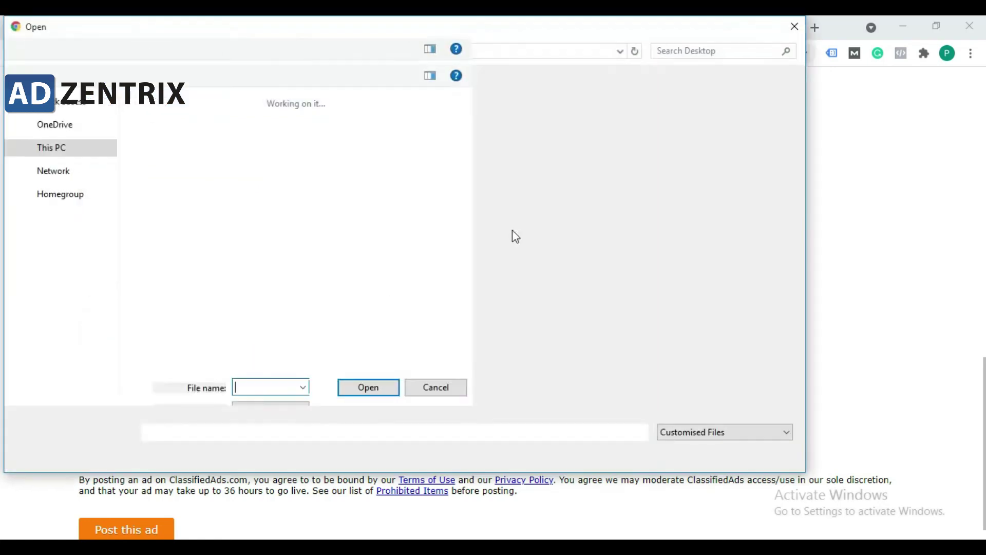
{"action": "double_click", "coordinate": [237, 205]}
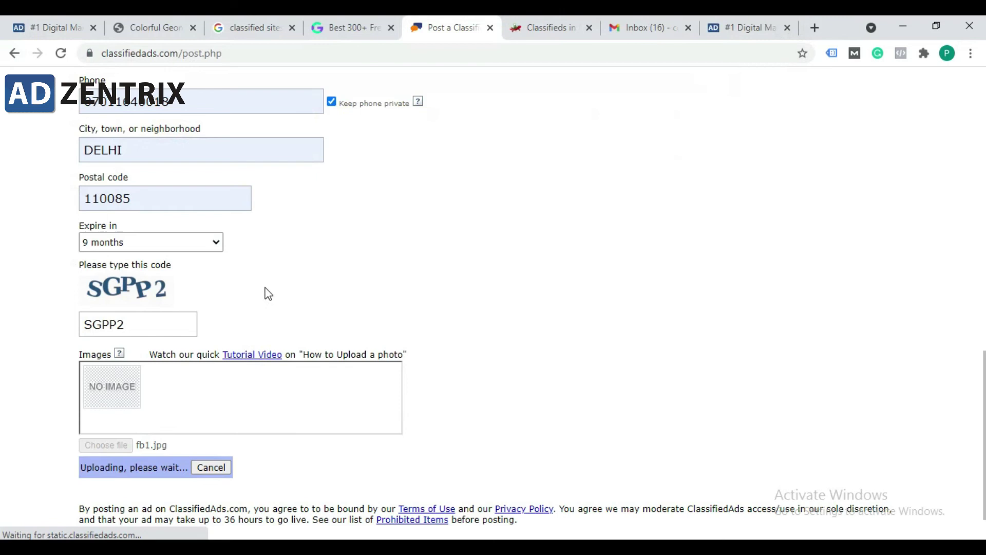
{"action": "scroll", "coordinate": [264, 293], "scroll_direction": "down", "scroll_amount": 1}
{"action": "scroll", "coordinate": [382, 319], "scroll_direction": "up", "scroll_amount": 10}
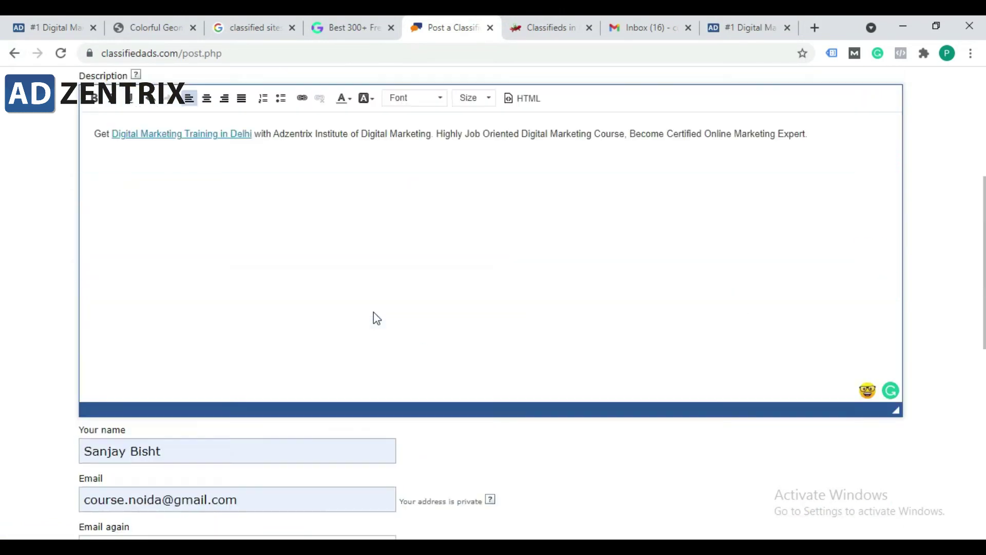
{"action": "scroll", "coordinate": [346, 284], "scroll_direction": "down", "scroll_amount": 5}
{"action": "scroll", "coordinate": [347, 288], "scroll_direction": "down", "scroll_amount": 9}
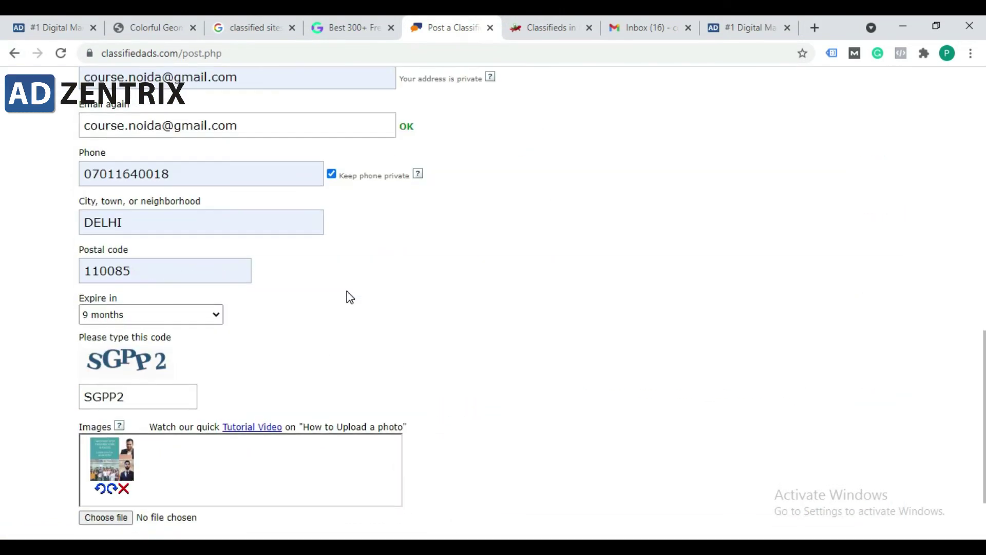
{"action": "scroll", "coordinate": [511, 335], "scroll_direction": "down", "scroll_amount": 2}
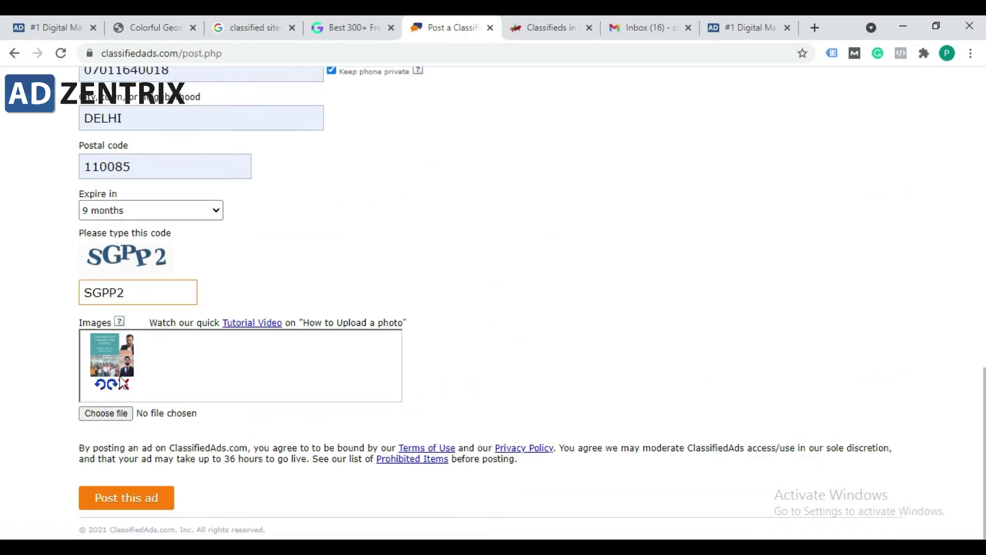
{"action": "left_click", "coordinate": [128, 502]}
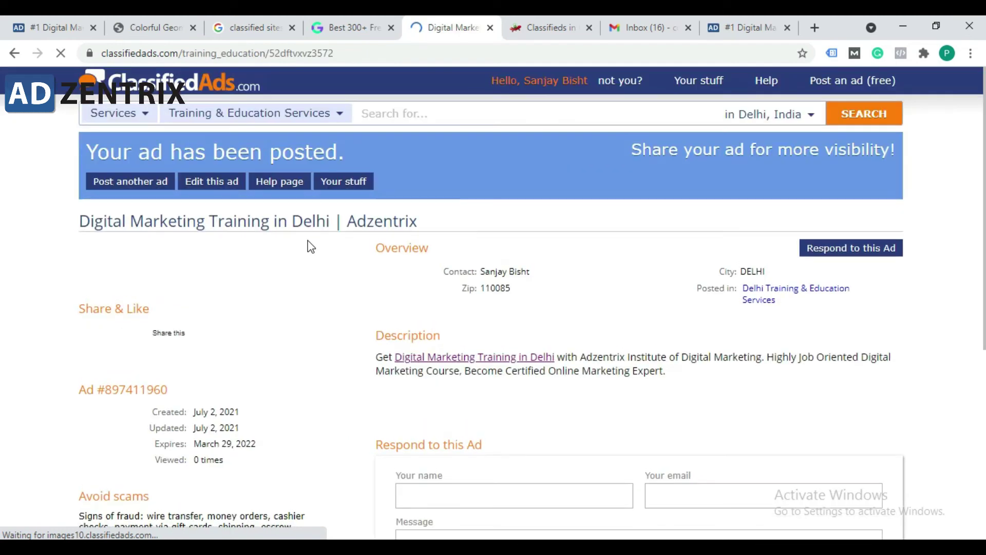
Step: Review the posted ad's title and description and test its Adzentrix link
{"action": "left_click_drag", "start_coordinate": [693, 377], "coordinate": [519, 341]}
{"action": "left_click", "coordinate": [530, 343]}
{"action": "left_click_drag", "start_coordinate": [606, 371], "coordinate": [341, 346]}
{"action": "left_click", "coordinate": [335, 339]}
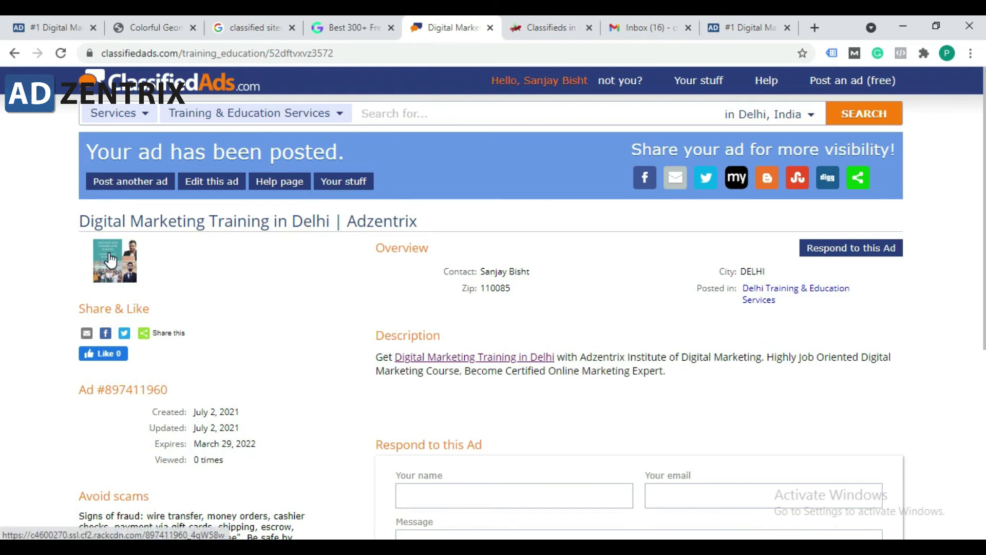
{"action": "mouse_move", "coordinate": [420, 226]}
{"action": "left_mouse_down"}
{"action": "mouse_move", "coordinate": [52, 233]}
{"action": "mouse_move", "coordinate": [415, 221]}
{"action": "left_mouse_up"}
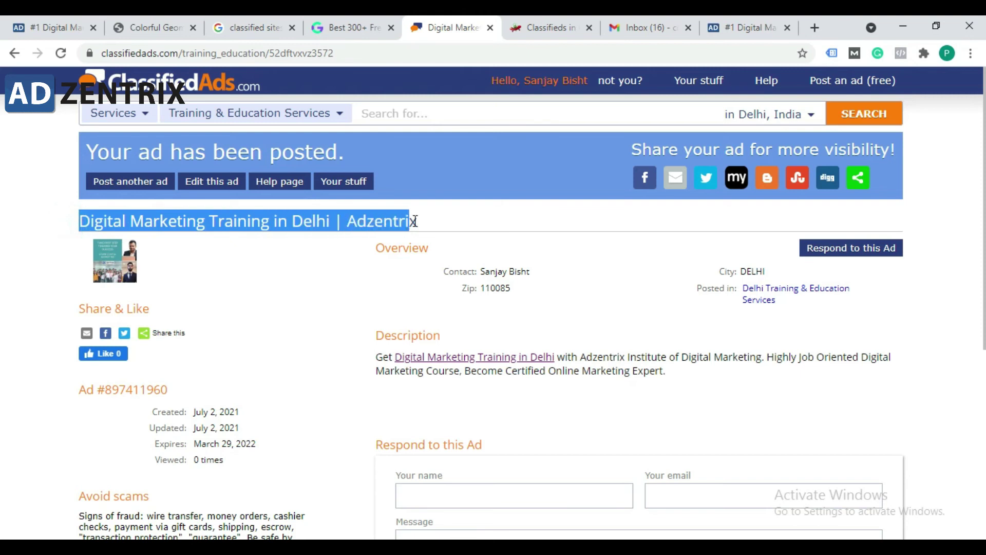
{"action": "left_click", "coordinate": [432, 222]}
{"action": "left_click_drag", "start_coordinate": [368, 356], "coordinate": [600, 368]}
{"action": "left_click", "coordinate": [599, 368]}
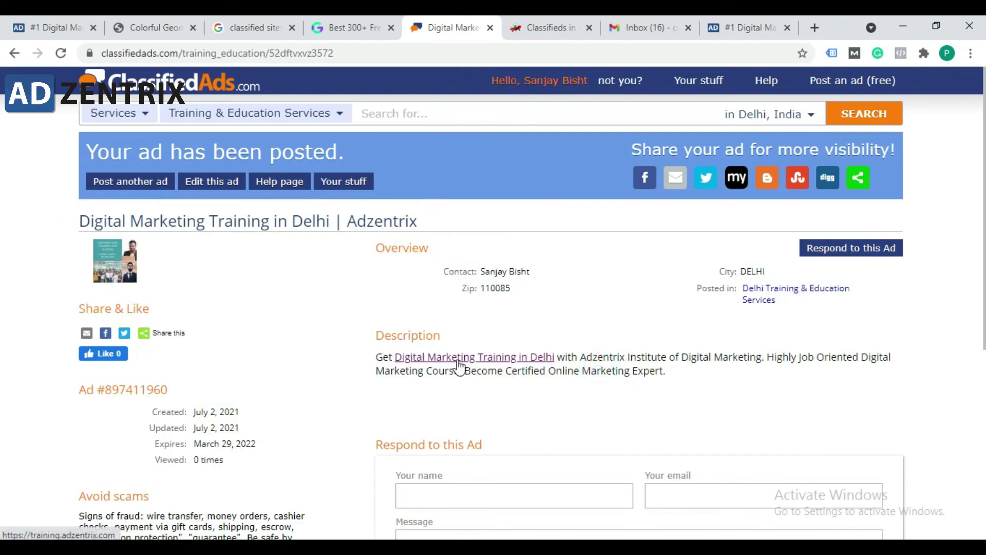
{"action": "left_click", "coordinate": [524, 358]}
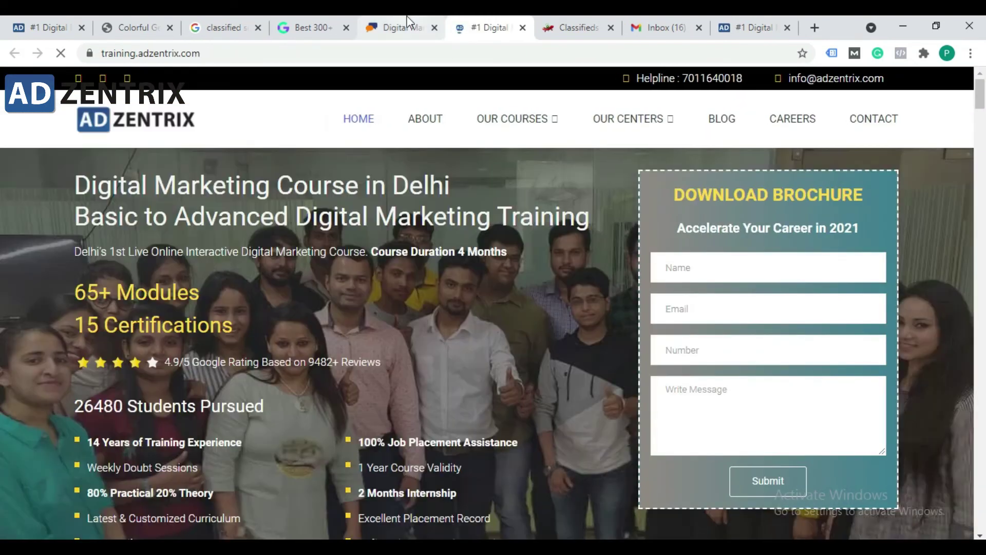
{"action": "left_click", "coordinate": [406, 28]}
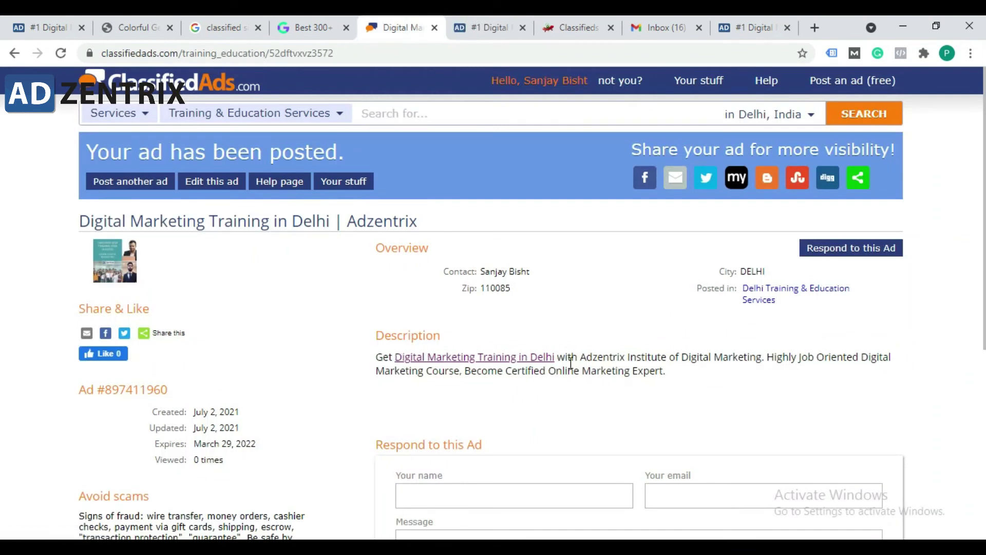
Step: Recheck the posted description and select the ad's web address
{"action": "scroll", "coordinate": [572, 363], "scroll_direction": "down", "scroll_amount": 1}
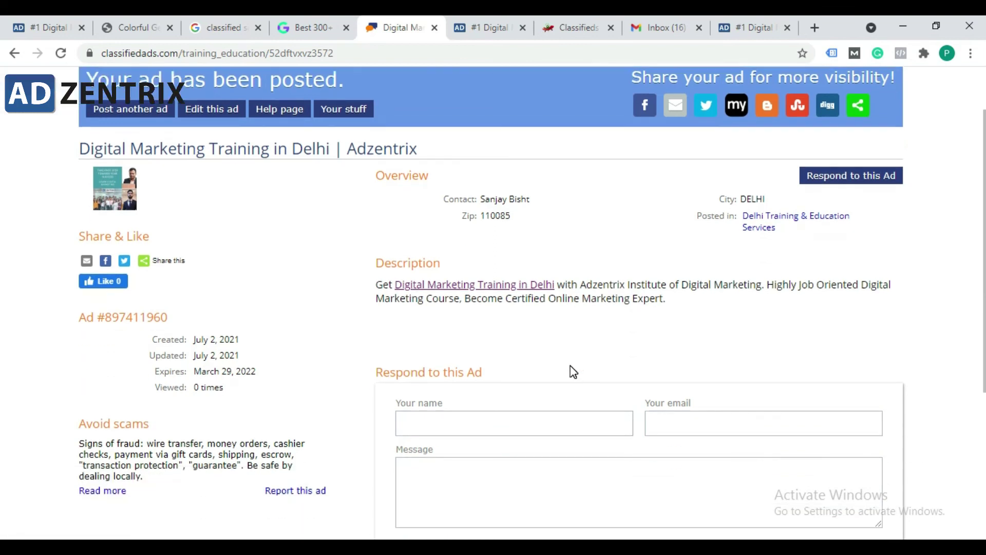
{"action": "left_click_drag", "start_coordinate": [671, 302], "coordinate": [378, 288]}
{"action": "left_click", "coordinate": [377, 291]}
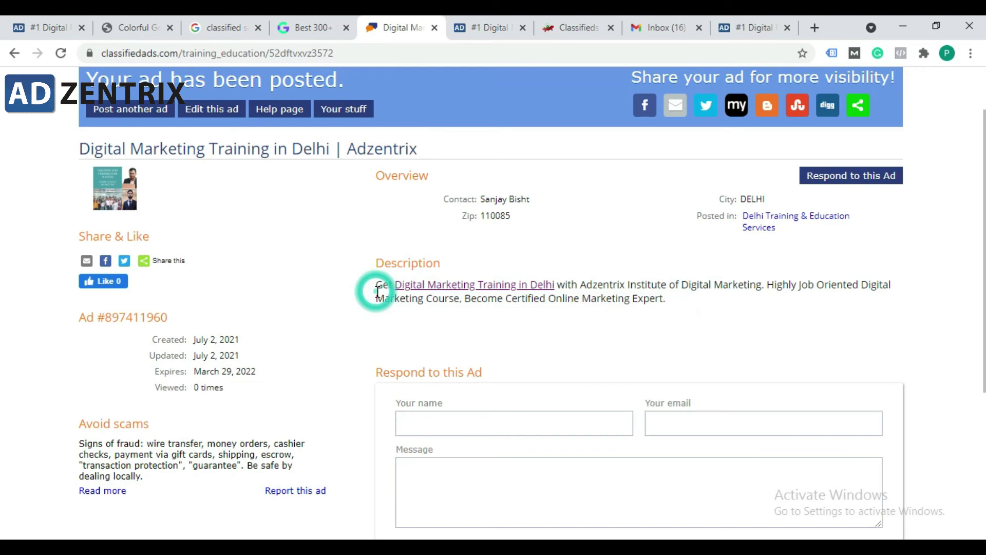
{"action": "scroll", "coordinate": [352, 357], "scroll_direction": "down", "scroll_amount": 5}
{"action": "scroll", "coordinate": [347, 379], "scroll_direction": "up", "scroll_amount": 4}
{"action": "scroll", "coordinate": [348, 377], "scroll_direction": "up", "scroll_amount": 2}
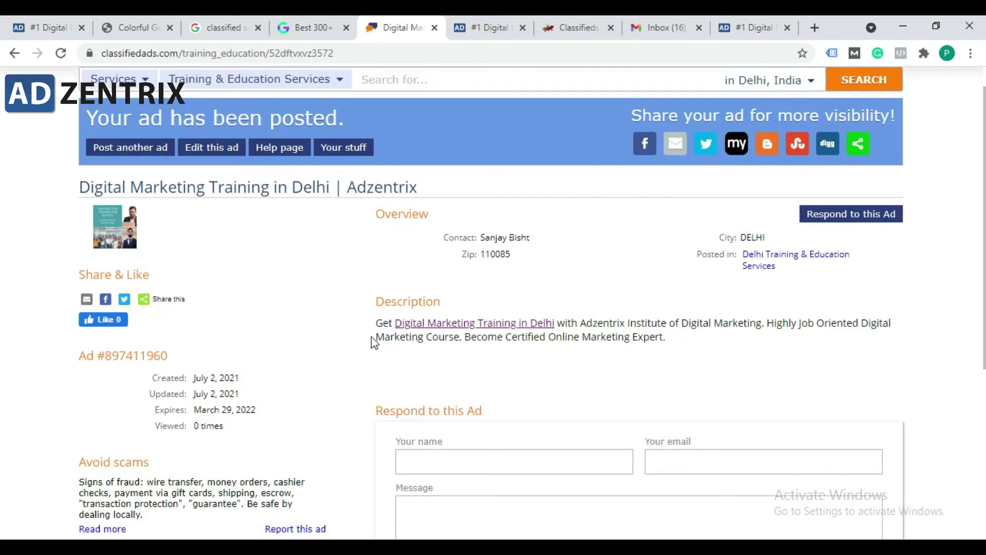
{"action": "left_click_drag", "start_coordinate": [373, 323], "coordinate": [618, 324]}
{"action": "left_click", "coordinate": [681, 339]}
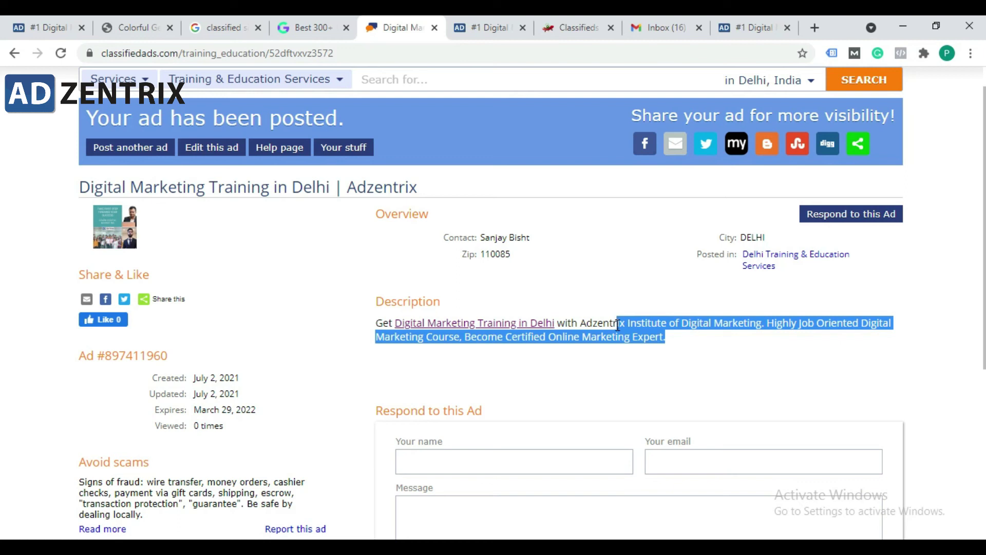
{"action": "left_click", "coordinate": [618, 322]}
{"action": "left_click", "coordinate": [668, 337]}
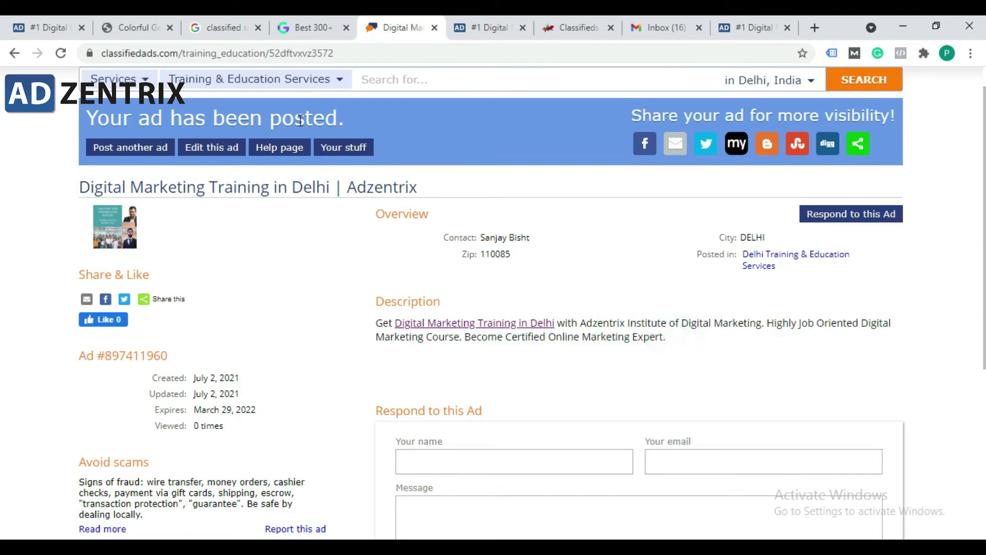
{"action": "left_click", "coordinate": [297, 56]}
{"action": "key", "text": "ctrl+c"}
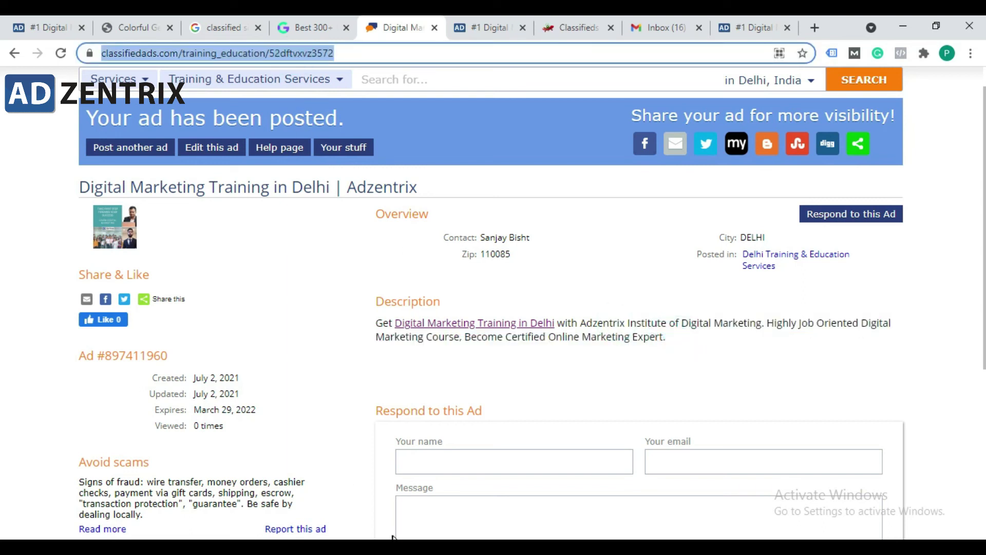
Step: Paste the ad URL over the incognito 404 page, confirm the ad loads, then minimize
{"action": "left_click", "coordinate": [439, 490]}
{"action": "left_click", "coordinate": [274, 52]}
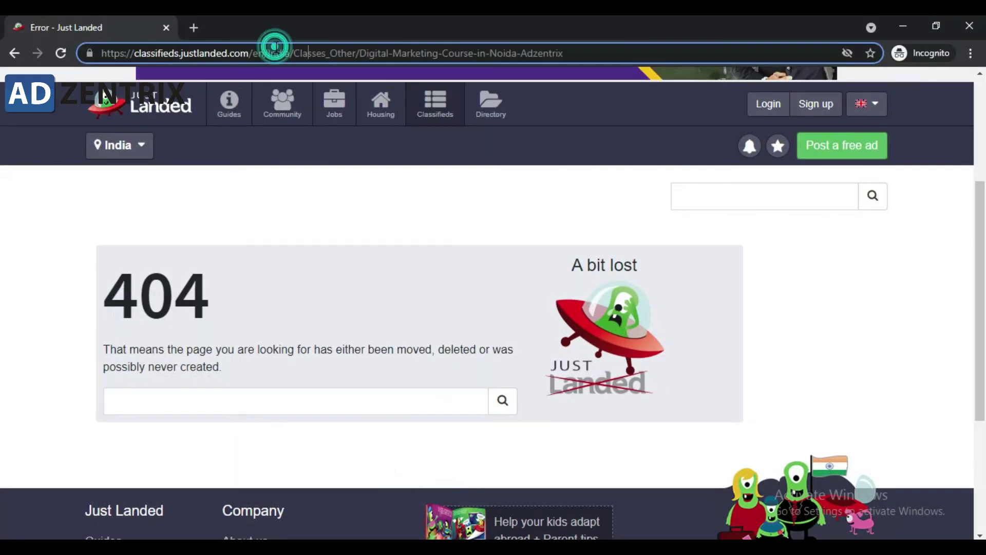
{"action": "key", "text": "ctrl+v"}
{"action": "key", "text": "Return"}
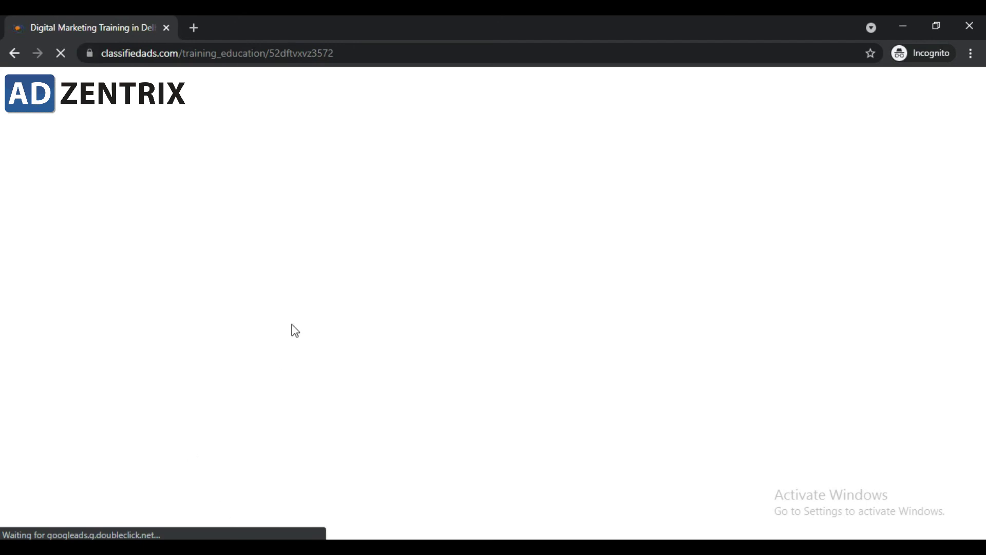
{"action": "left_click", "coordinate": [216, 54]}
{"action": "left_click", "coordinate": [216, 53]}
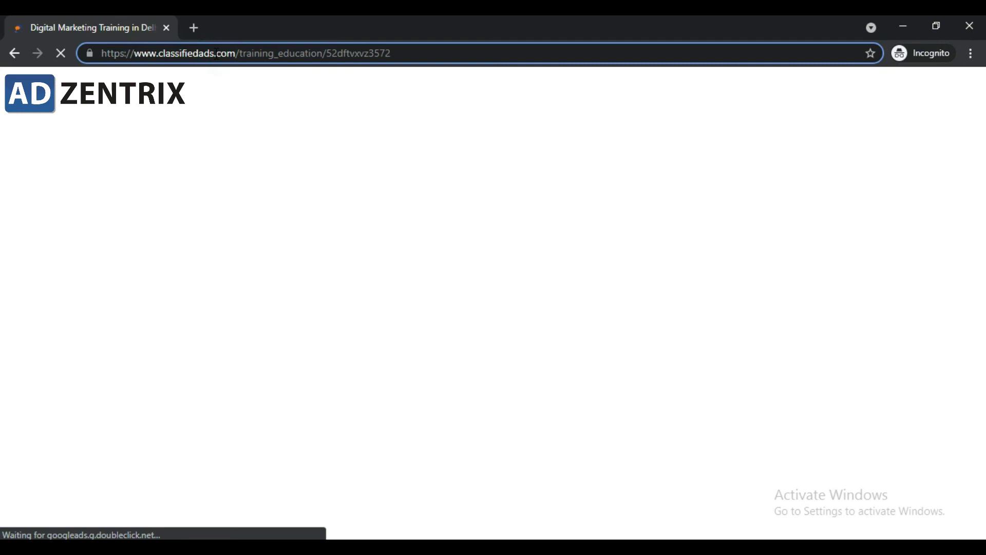
{"action": "left_click", "coordinate": [908, 24]}
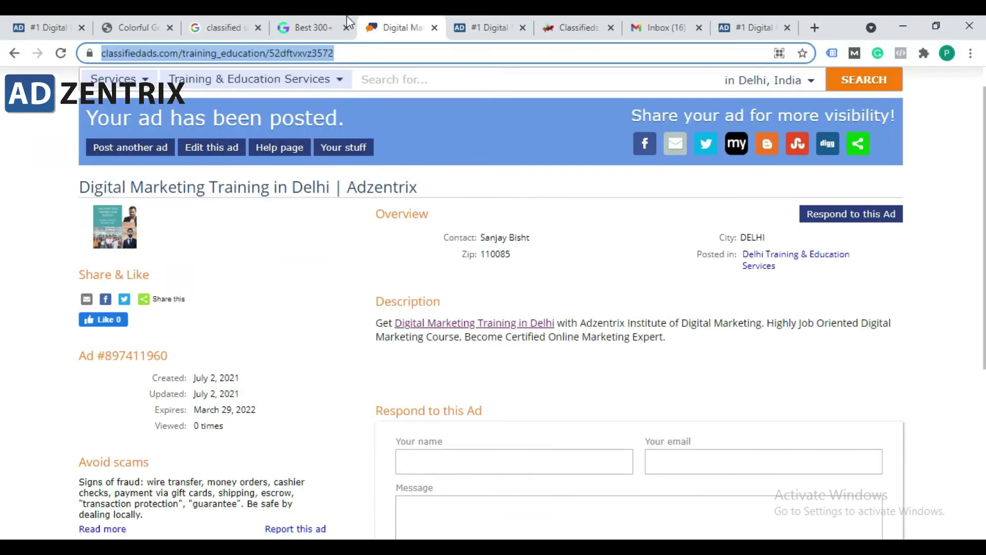
{"action": "left_click", "coordinate": [348, 20]}
{"action": "scroll", "coordinate": [242, 437], "scroll_direction": "down", "scroll_amount": 3}
{"action": "left_click_drag", "start_coordinate": [267, 307], "coordinate": [147, 299]}
{"action": "left_click_drag", "start_coordinate": [273, 376], "coordinate": [151, 376]}
{"action": "right_click", "coordinate": [190, 383]}
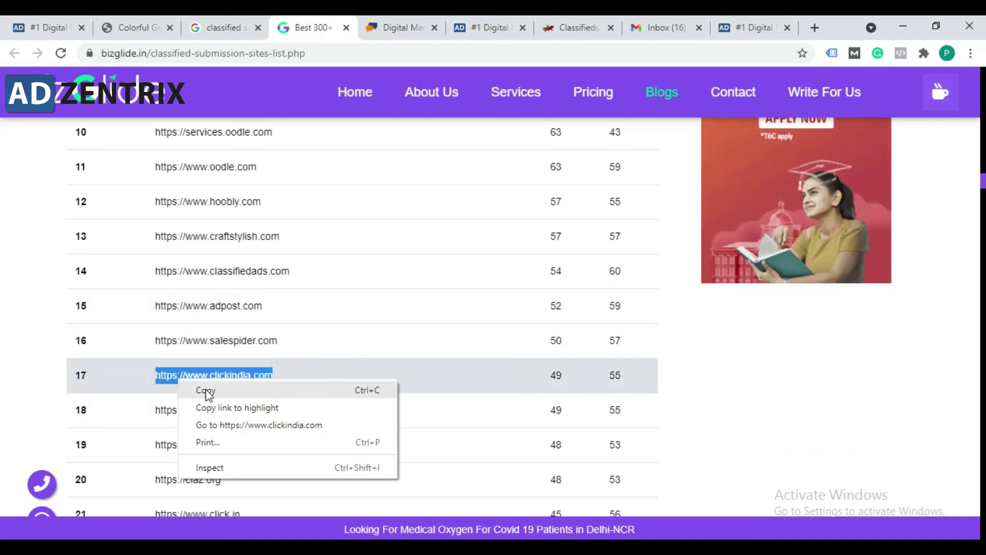
{"action": "left_click", "coordinate": [227, 432]}
{"action": "left_click", "coordinate": [295, 25]}
{"action": "left_click", "coordinate": [358, 23]}
{"action": "left_click", "coordinate": [220, 53]}
{"action": "left_click", "coordinate": [220, 52]}
{"action": "left_click_drag", "start_coordinate": [261, 54], "coordinate": [100, 55]}
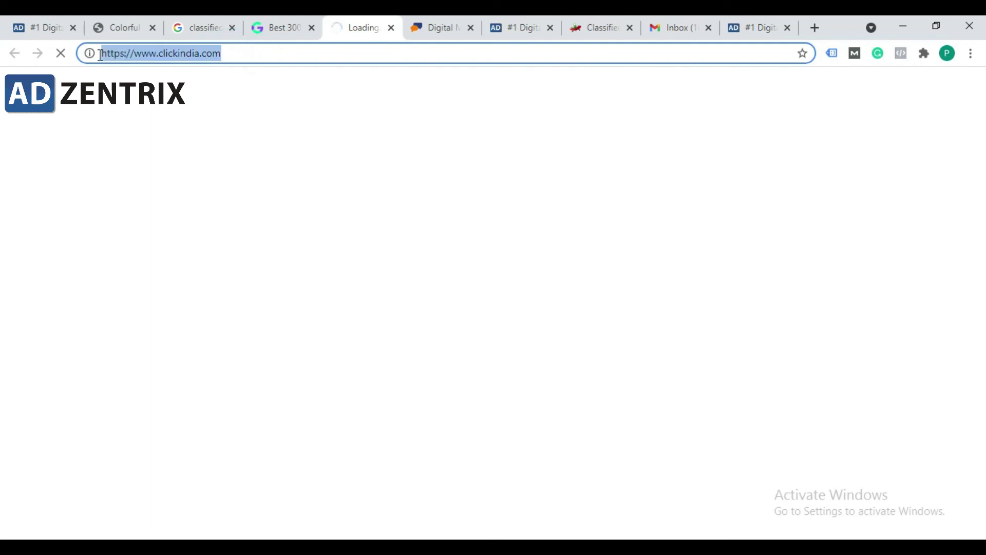
{"action": "left_click", "coordinate": [131, 59]}
{"action": "left_click_drag", "start_coordinate": [230, 56], "coordinate": [101, 54]}
{"action": "left_click", "coordinate": [148, 53]}
{"action": "left_click", "coordinate": [220, 53]}
{"action": "left_click_drag", "start_coordinate": [239, 57], "coordinate": [97, 58]}
{"action": "left_click", "coordinate": [257, 58]}
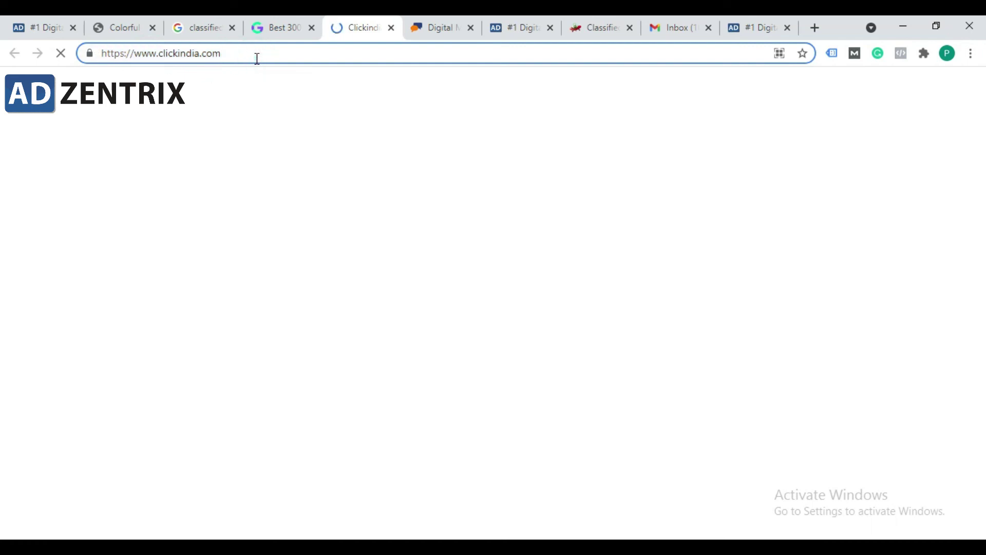
{"action": "left_click_drag", "start_coordinate": [254, 58], "coordinate": [106, 58]}
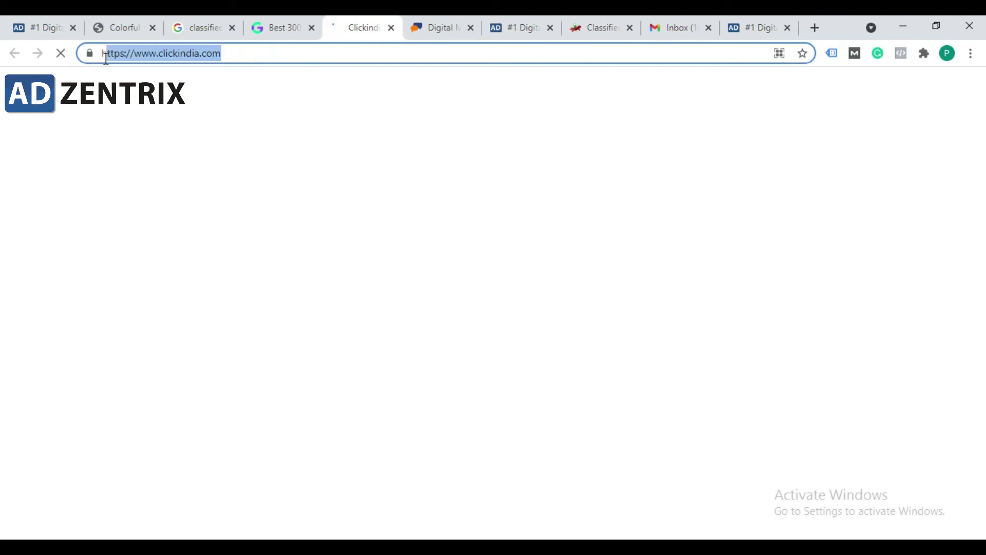
{"action": "left_click", "coordinate": [137, 54]}
{"action": "left_click_drag", "start_coordinate": [248, 61], "coordinate": [100, 54]}
{"action": "left_click", "coordinate": [115, 55]}
{"action": "left_click", "coordinate": [196, 55]}
{"action": "left_click", "coordinate": [262, 56]}
{"action": "left_click_drag", "start_coordinate": [219, 56], "coordinate": [133, 60]}
{"action": "left_click", "coordinate": [243, 52]}
{"action": "left_click_drag", "start_coordinate": [240, 52], "coordinate": [121, 54]}
{"action": "left_click", "coordinate": [339, 83]}
{"action": "mouse_move", "coordinate": [371, 546]}
{"action": "left_click", "coordinate": [441, 506]}
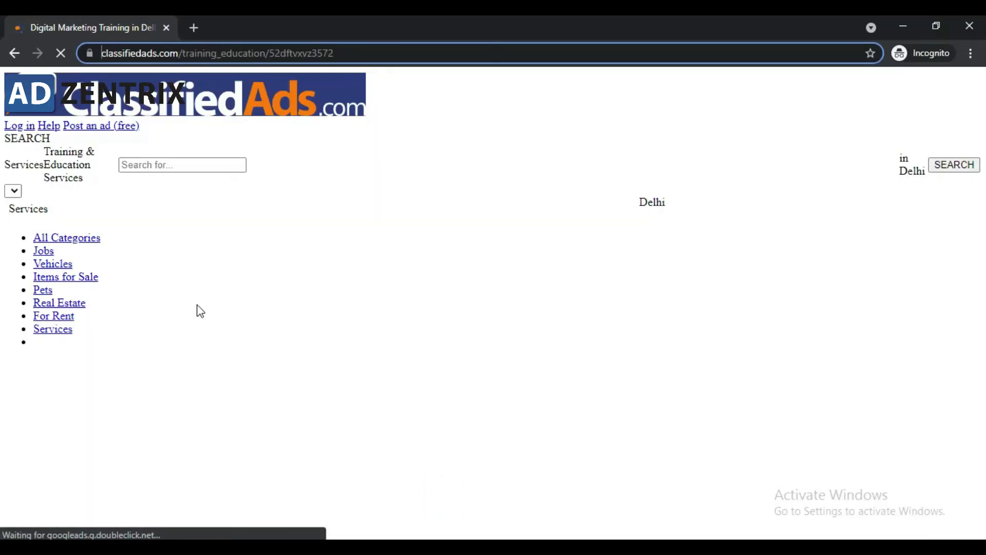
{"action": "left_click", "coordinate": [324, 51]}
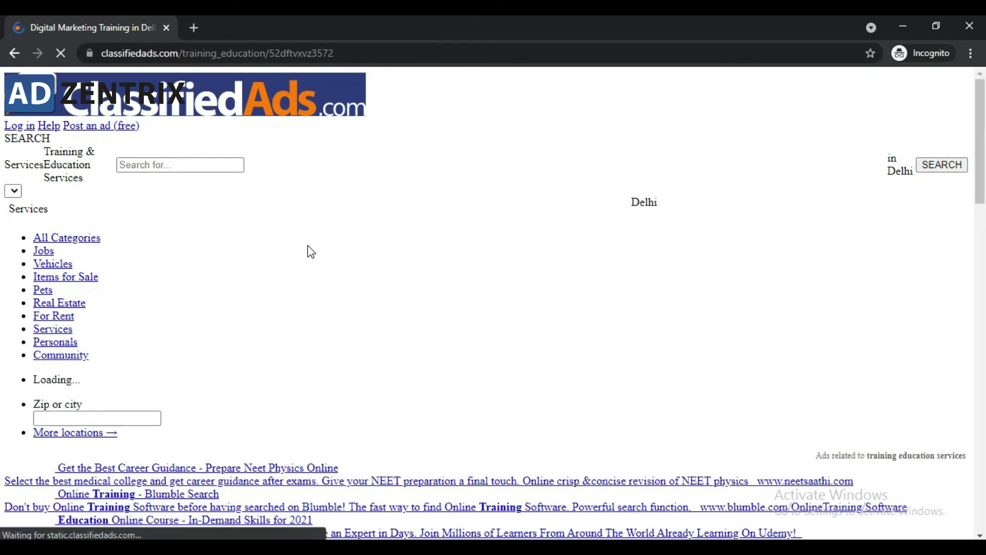
{"action": "left_click", "coordinate": [391, 53]}
{"action": "scroll", "coordinate": [378, 260], "scroll_direction": "down", "scroll_amount": 8}
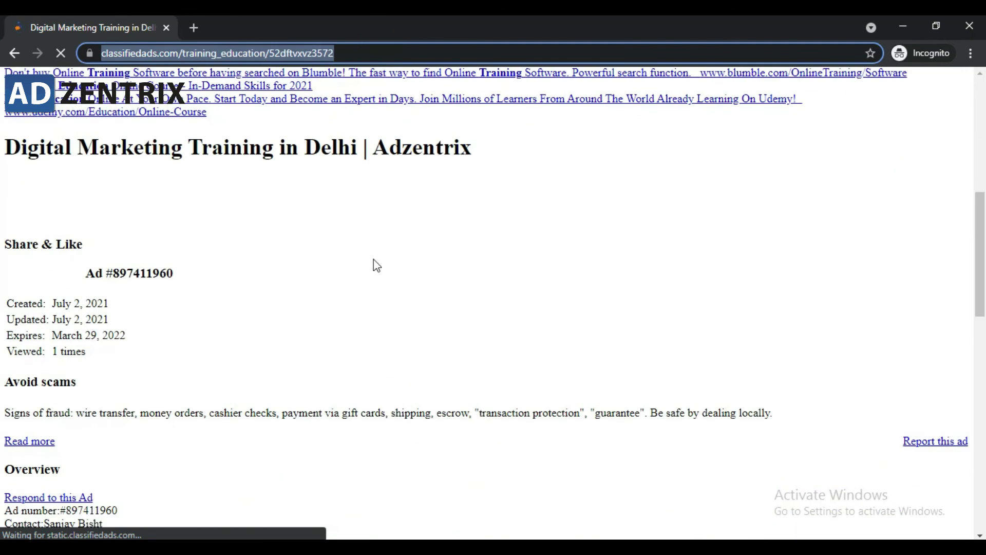
{"action": "scroll", "coordinate": [181, 315], "scroll_direction": "down", "scroll_amount": 2}
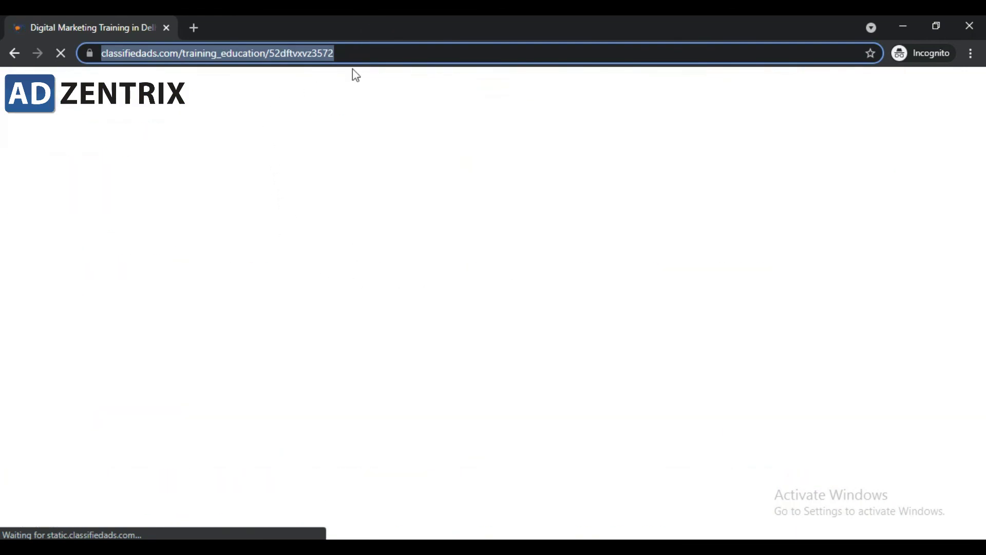
{"action": "left_click", "coordinate": [378, 52]}
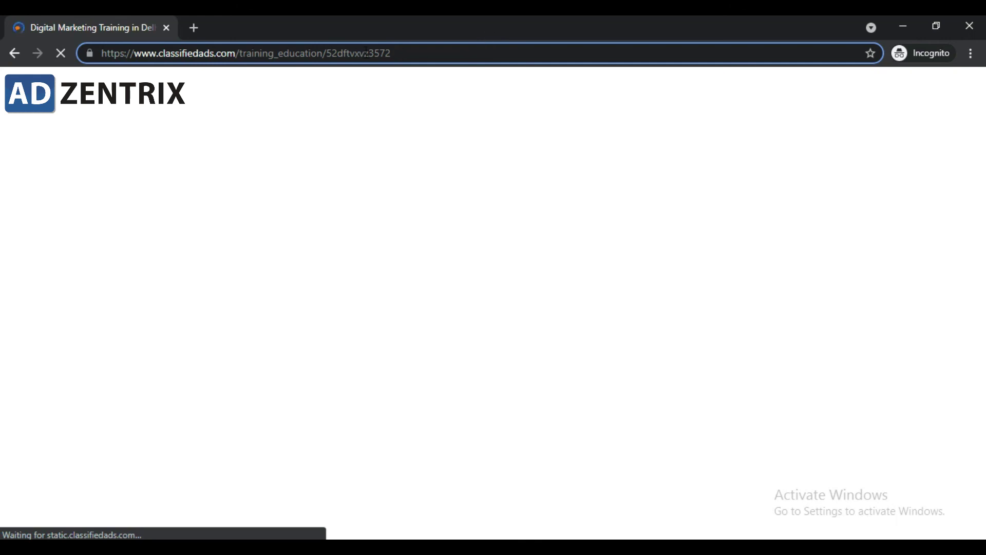
{"action": "triple_click", "coordinate": [421, 53]}
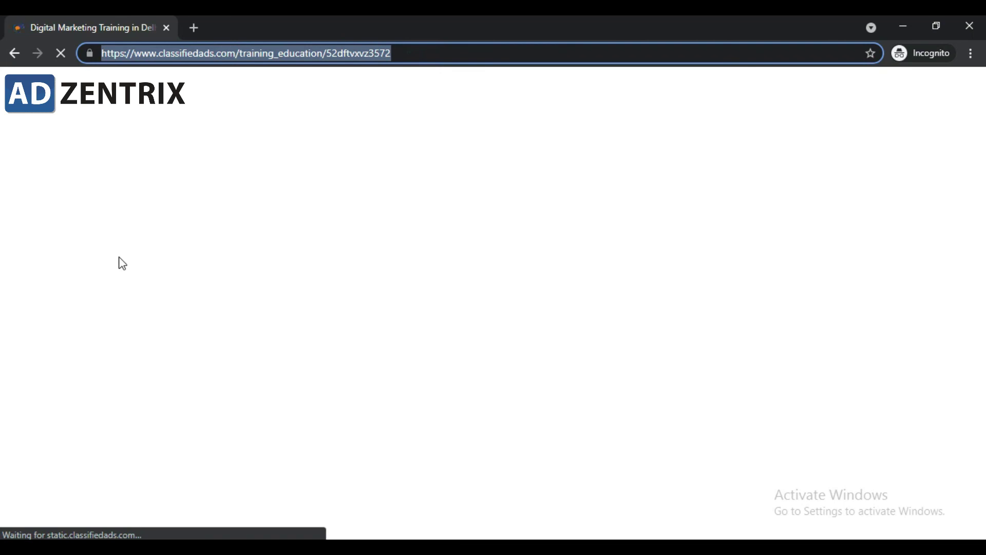
{"action": "left_click", "coordinate": [416, 54]}
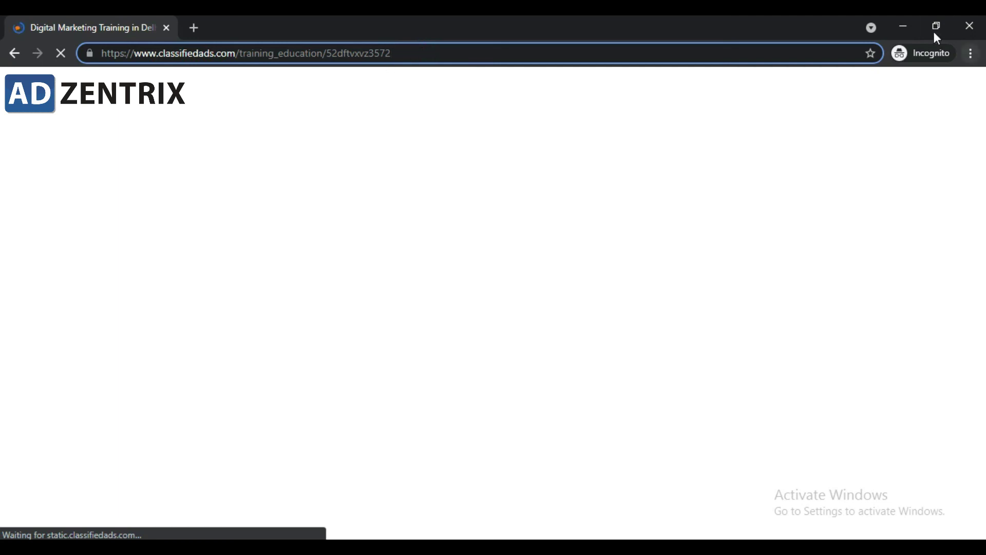
{"action": "left_click", "coordinate": [908, 20]}
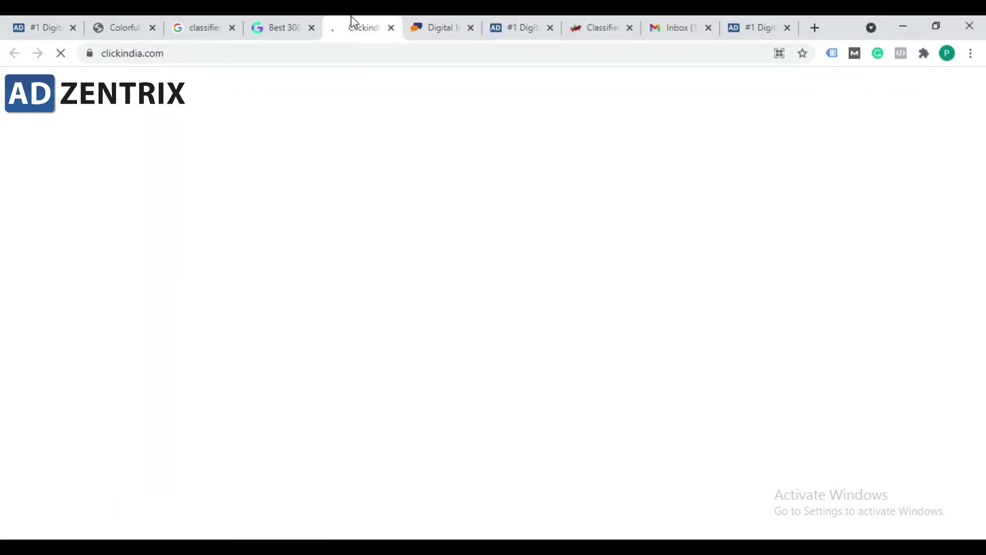
Step: Open a new tab and go to google.com
{"action": "left_click", "coordinate": [281, 17]}
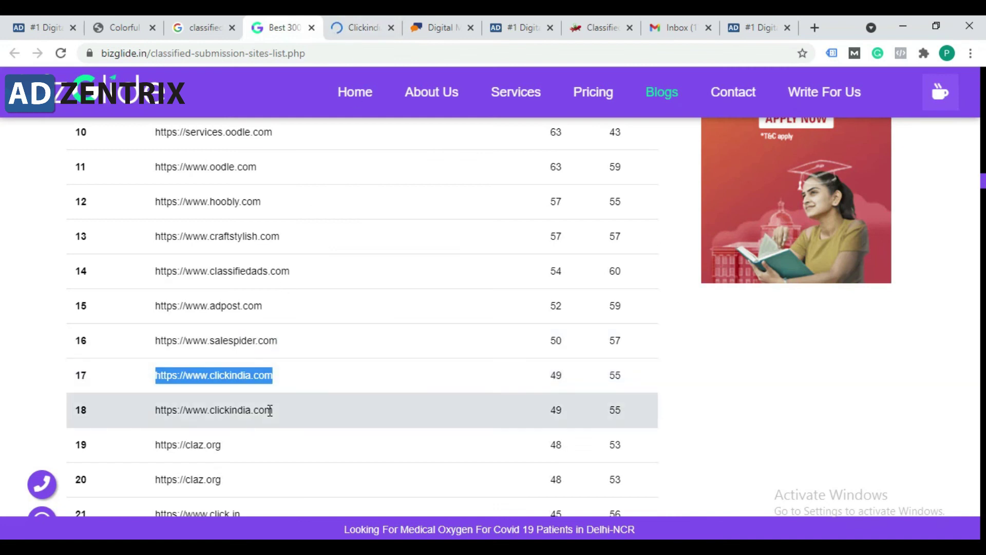
{"action": "scroll", "coordinate": [306, 414], "scroll_direction": "down", "scroll_amount": 3}
{"action": "left_click", "coordinate": [370, 24]}
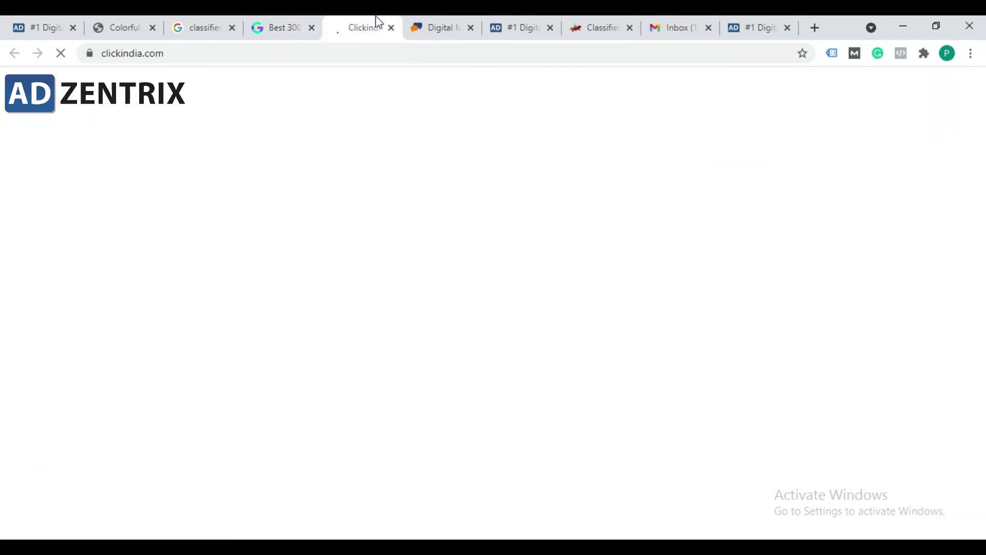
{"action": "left_click", "coordinate": [814, 27]}
{"action": "type", "text": "gooo"}
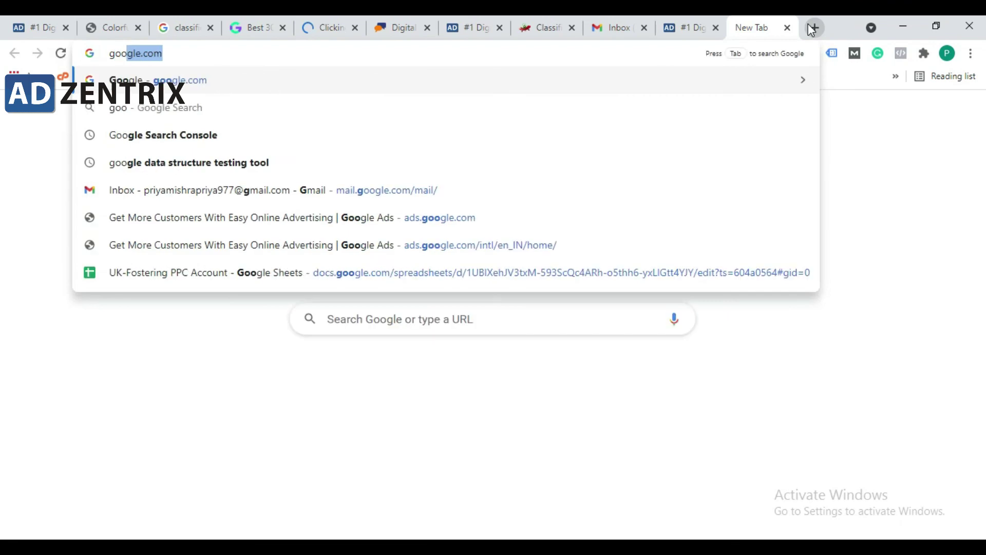
{"action": "key", "text": "BackSpace"}
{"action": "type", "text": "g"}
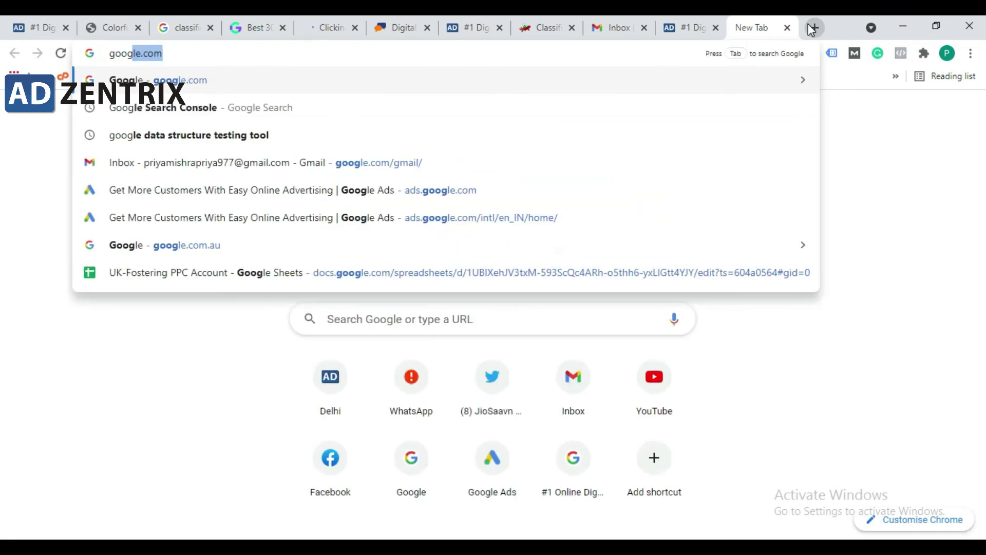
{"action": "key", "text": "Return"}
Step: Re-enter google.com in the address bar and reload the Google homepage
{"action": "left_click", "coordinate": [511, 50]}
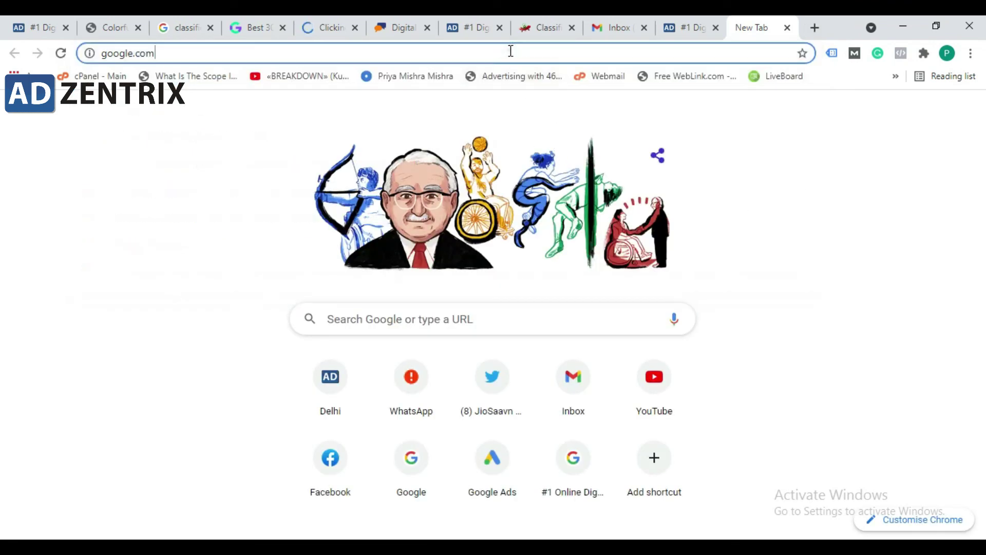
{"action": "left_click", "coordinate": [511, 51]}
{"action": "key", "text": "ctrl+a"}
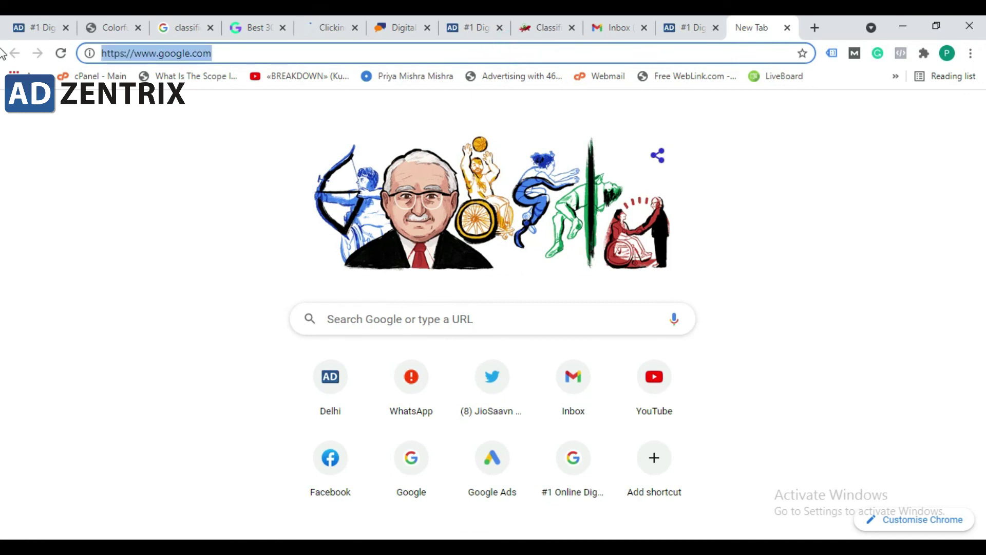
{"action": "type", "text": "google.com"}
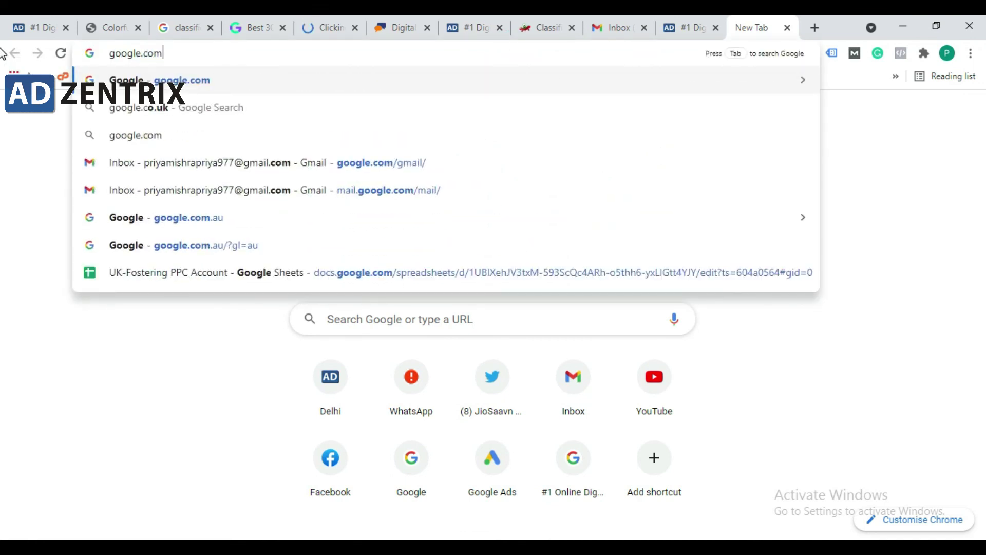
{"action": "key", "text": "Return"}
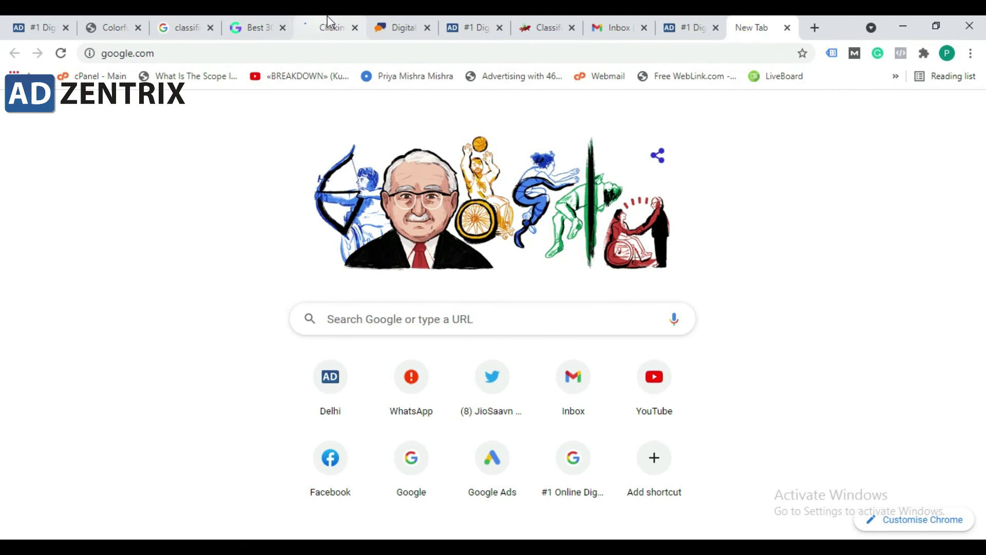
{"action": "left_click", "coordinate": [330, 24]}
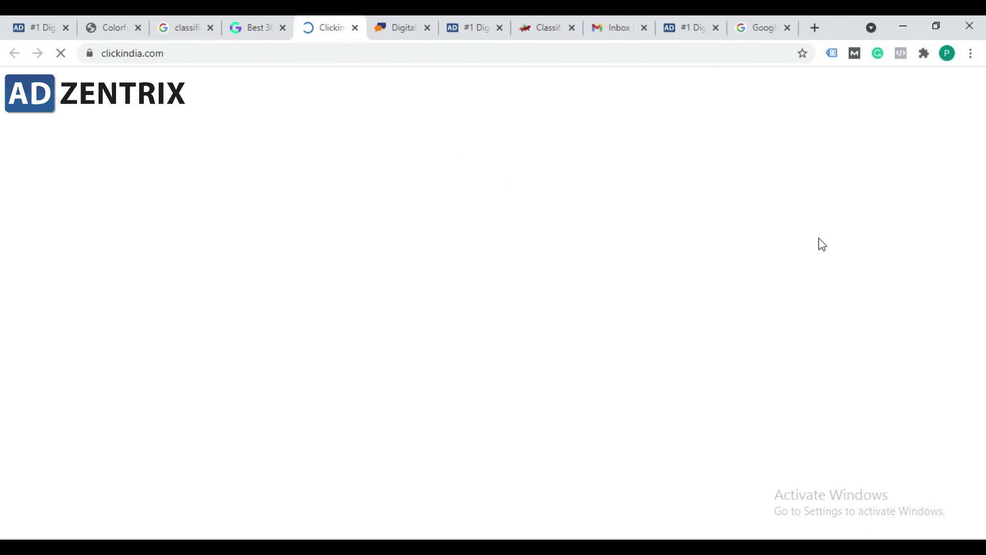
Step: Reload the posted Adzentrix ad page in the incognito window
{"action": "left_click", "coordinate": [752, 21]}
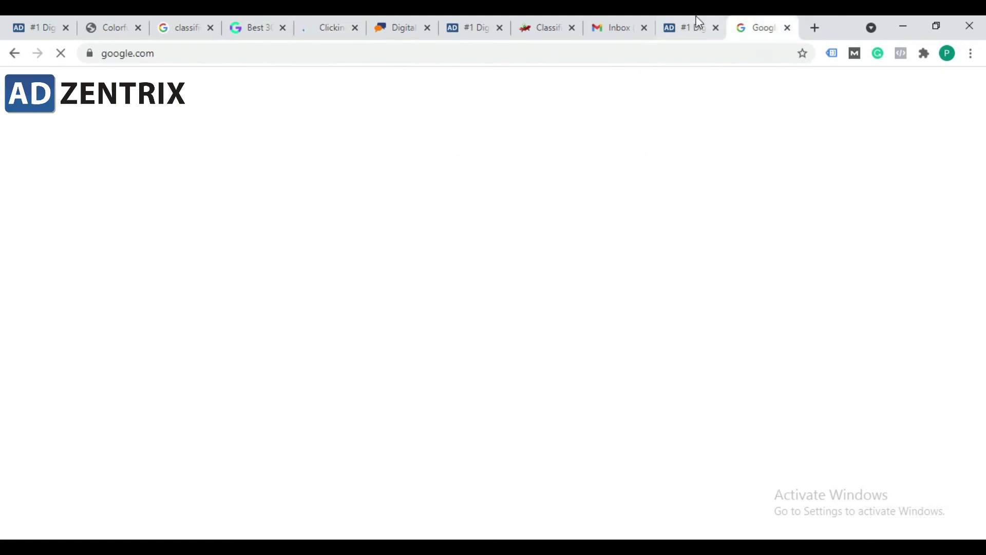
{"action": "left_click", "coordinate": [324, 23]}
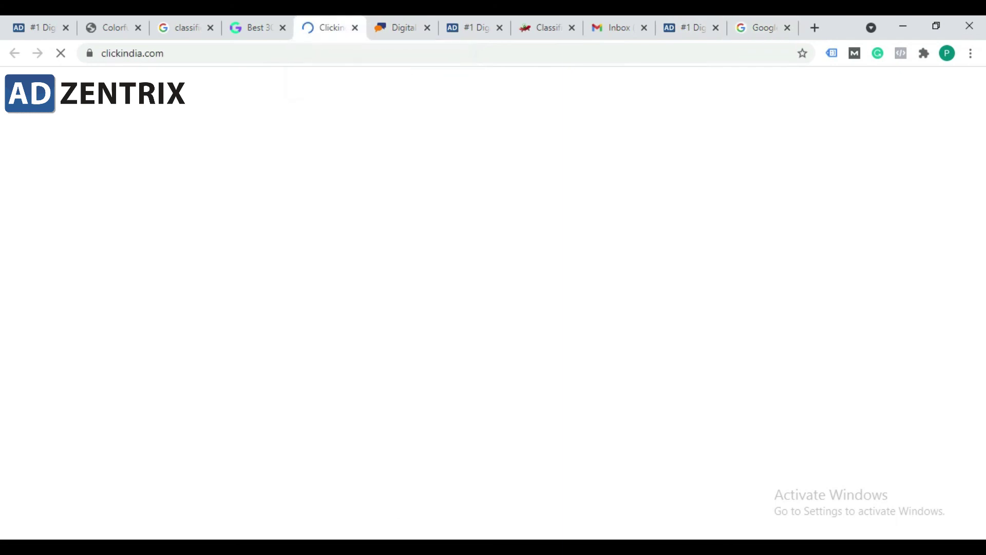
{"action": "left_click", "coordinate": [423, 491]}
{"action": "double_click", "coordinate": [256, 53]}
{"action": "left_click", "coordinate": [361, 56]}
{"action": "triple_click", "coordinate": [433, 54]}
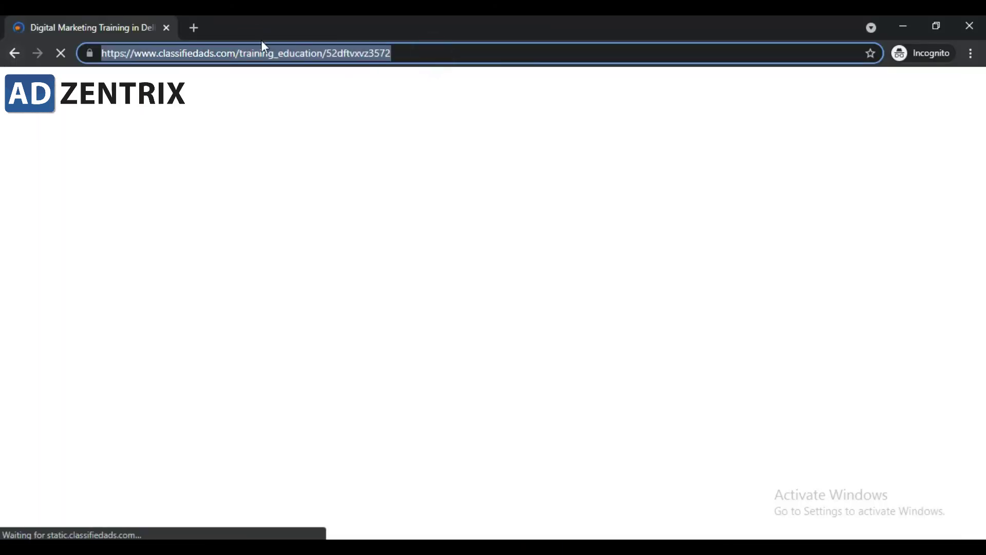
{"action": "key", "text": "Return"}
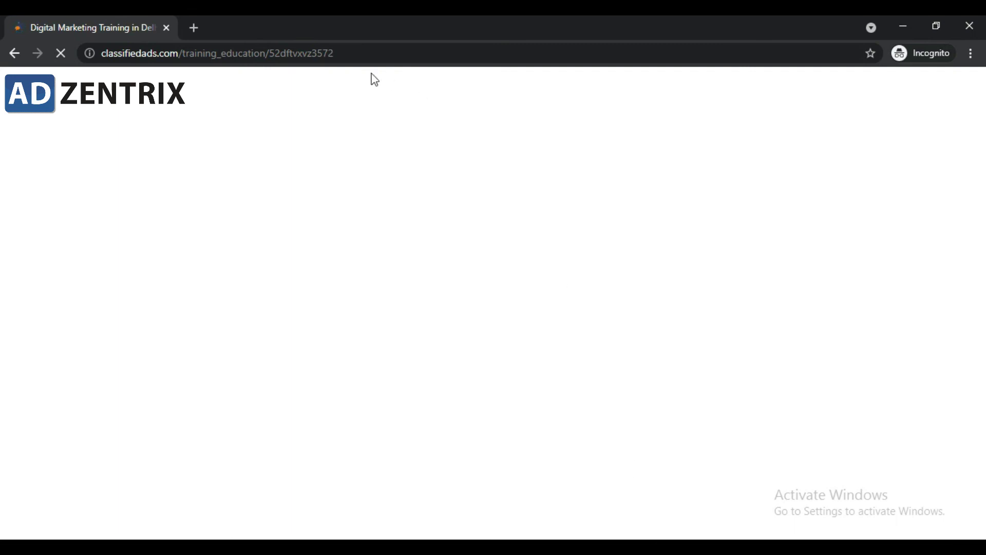
Step: Check the ad page's address, including the ad id, then minimize the incognito window
{"action": "left_click", "coordinate": [346, 53]}
{"action": "left_click", "coordinate": [351, 53]}
{"action": "double_click", "coordinate": [351, 54]}
{"action": "left_click", "coordinate": [346, 52]}
{"action": "left_click", "coordinate": [370, 52]}
{"action": "left_click", "coordinate": [904, 25]}
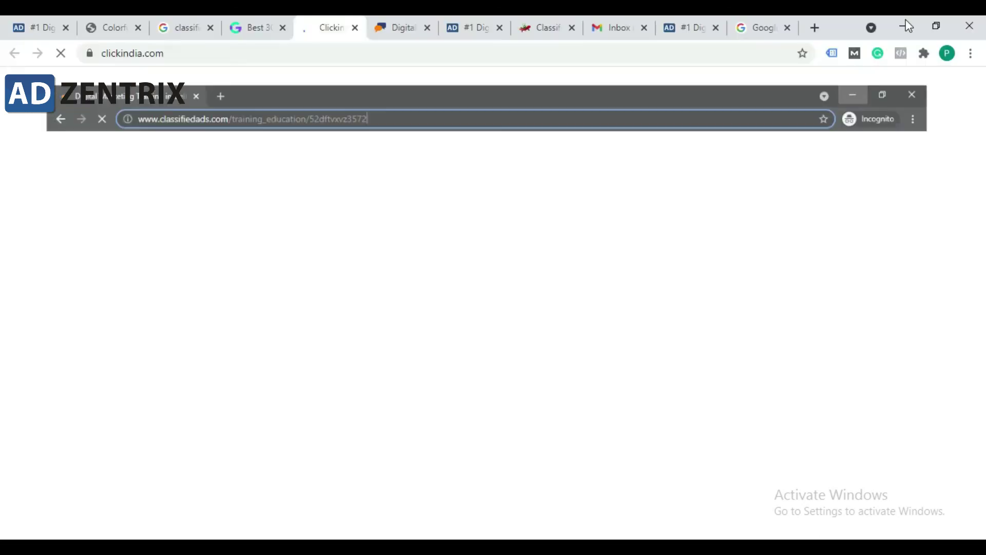
Step: Return to the 'Digital Marketing Training in Delhi | Adzentrix' ad tab in the main window
{"action": "left_click", "coordinate": [266, 25]}
{"action": "left_click", "coordinate": [310, 19]}
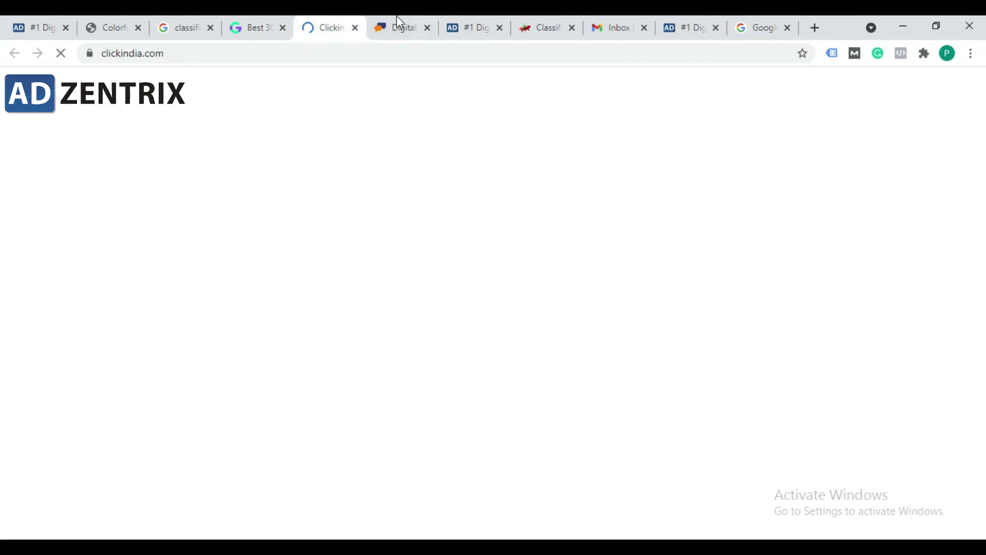
{"action": "left_click", "coordinate": [403, 21]}
{"action": "triple_click", "coordinate": [418, 53]}
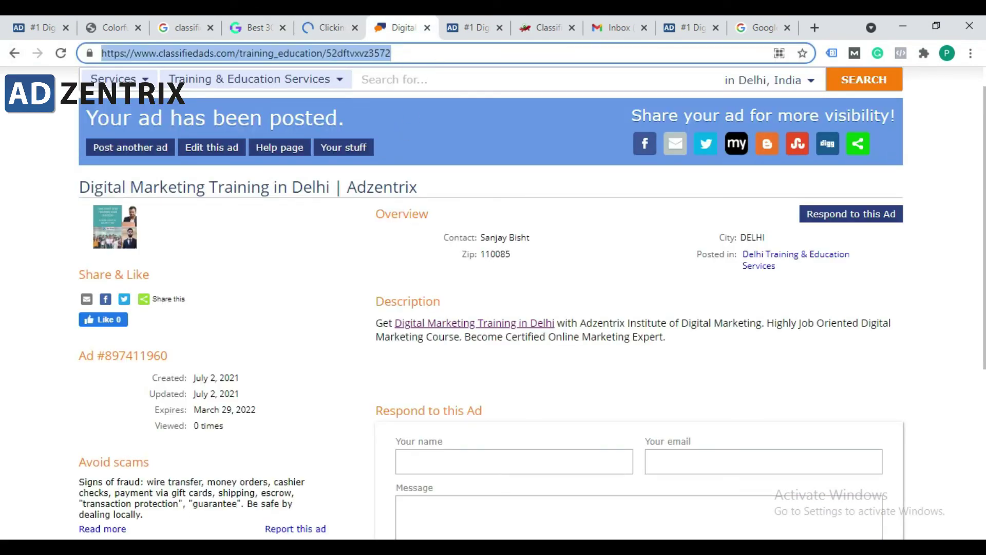
Step: Bring the incognito ad window forward and select its full ad web address
{"action": "left_click", "coordinate": [430, 520]}
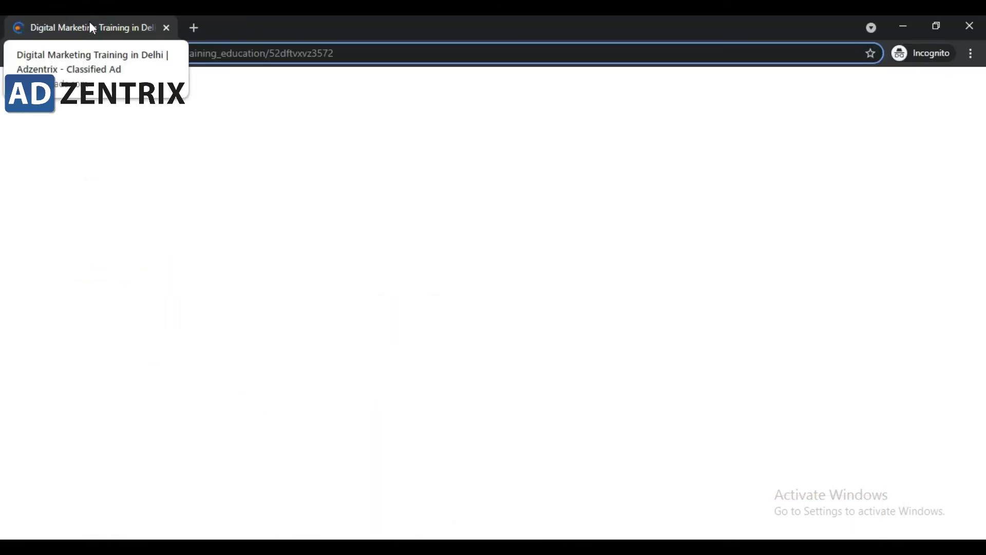
{"action": "left_click", "coordinate": [377, 53]}
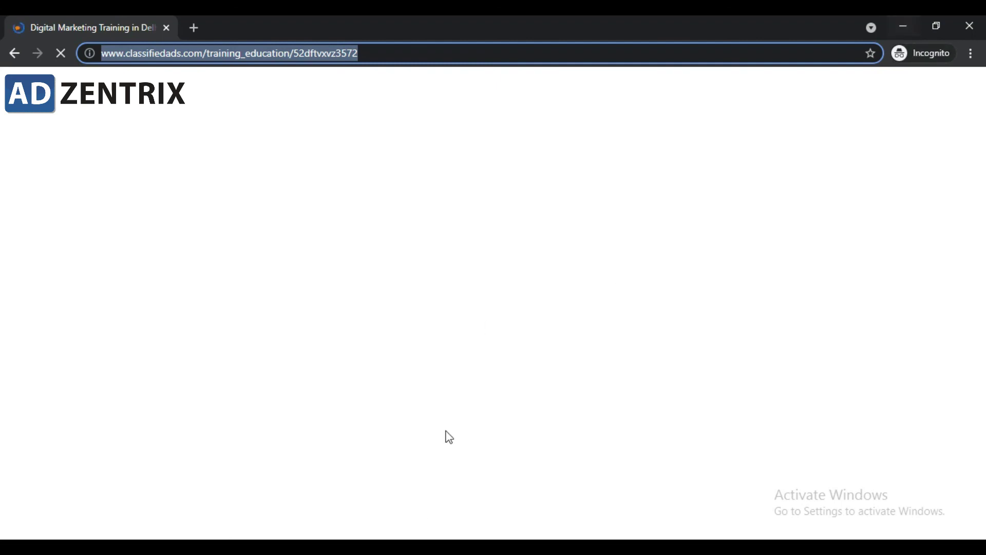
{"action": "left_click", "coordinate": [217, 55]}
{"action": "left_click", "coordinate": [349, 47]}
{"action": "left_click_drag", "start_coordinate": [423, 53], "coordinate": [18, 53]}
{"action": "left_click", "coordinate": [217, 52]}
{"action": "left_click_drag", "start_coordinate": [396, 52], "coordinate": [102, 58]}
{"action": "left_click", "coordinate": [379, 49]}
{"action": "left_click_drag", "start_coordinate": [461, 55], "coordinate": [104, 54]}
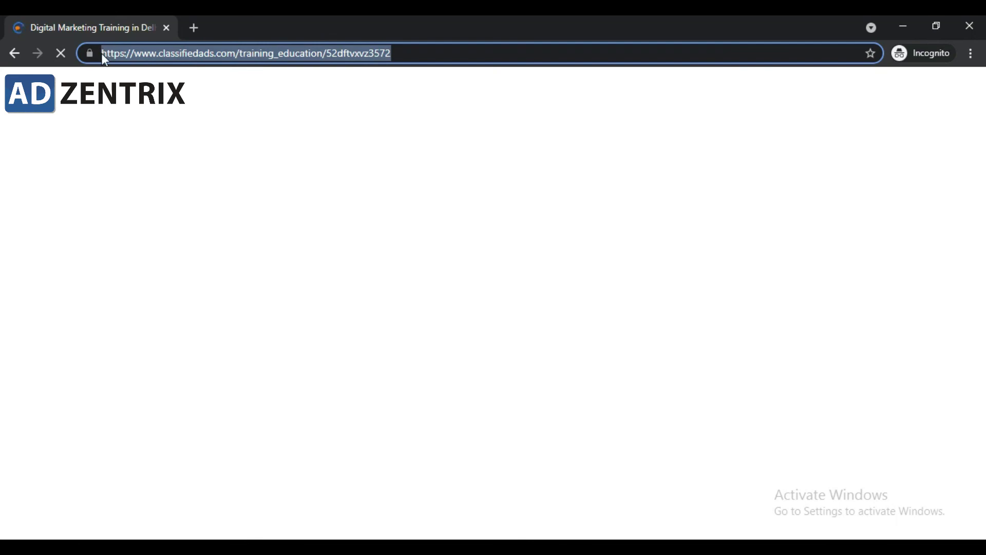
{"action": "left_click", "coordinate": [386, 51]}
{"action": "left_click_drag", "start_coordinate": [406, 51], "coordinate": [126, 52]}
Step: Select the address's domain part, then the whole address, and minimize the incognito window
{"action": "left_click", "coordinate": [133, 55]}
{"action": "left_click_drag", "start_coordinate": [236, 55], "coordinate": [163, 55]}
{"action": "left_click", "coordinate": [330, 52]}
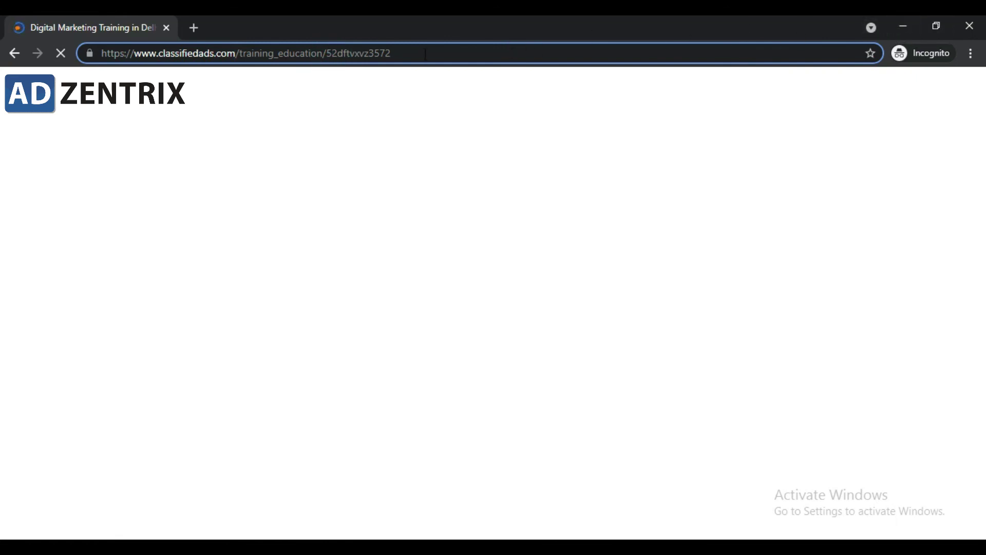
{"action": "left_click_drag", "start_coordinate": [419, 54], "coordinate": [149, 53]}
{"action": "left_click_drag", "start_coordinate": [236, 54], "coordinate": [165, 54]}
{"action": "left_click", "coordinate": [414, 72]}
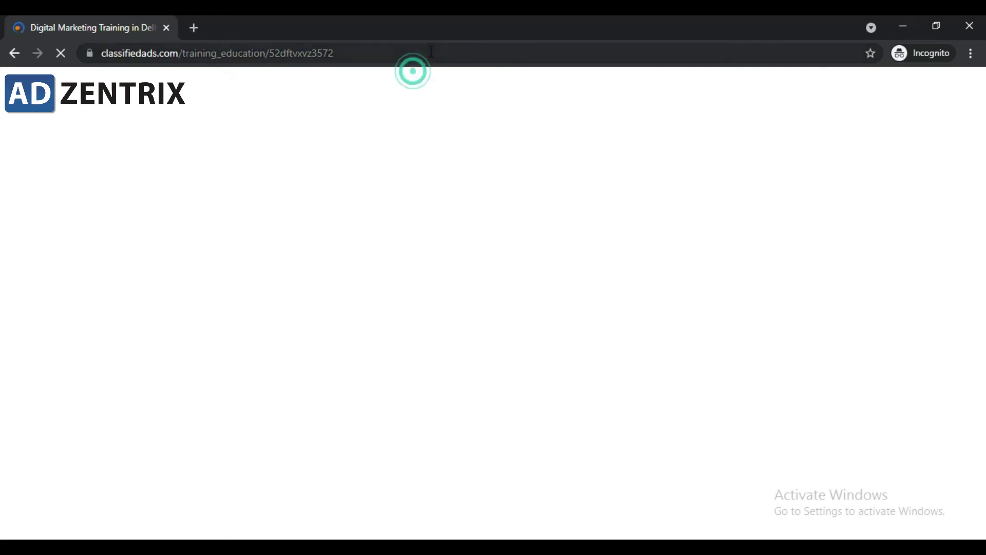
{"action": "key", "text": "ctrl+l"}
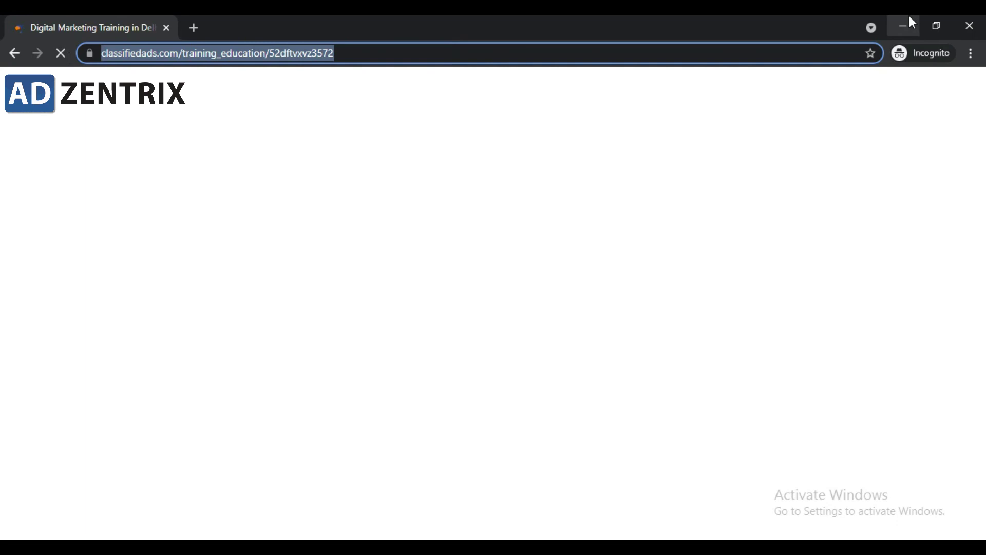
{"action": "left_click", "coordinate": [905, 26]}
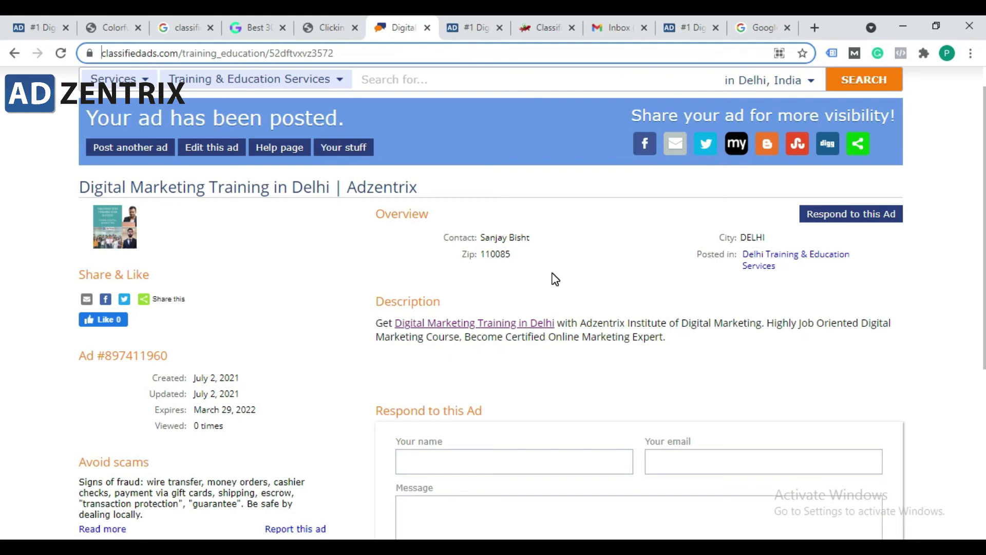
Step: Highlight the full posted ad title 'Digital Marketing Training in Delhi | Adzentrix'
{"action": "left_click_drag", "start_coordinate": [451, 194], "coordinate": [91, 188]}
{"action": "left_click", "coordinate": [85, 187]}
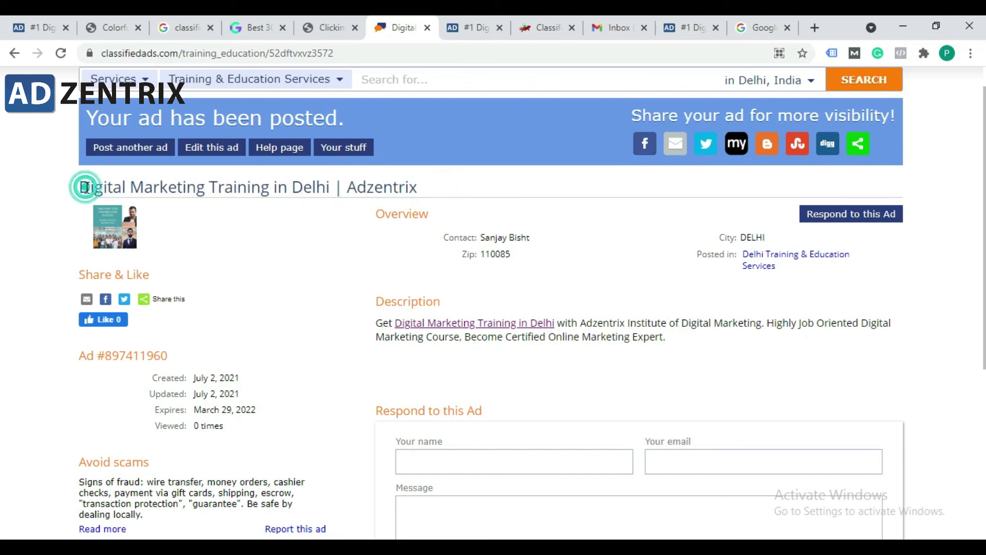
{"action": "scroll", "coordinate": [616, 214], "scroll_direction": "up", "scroll_amount": 1}
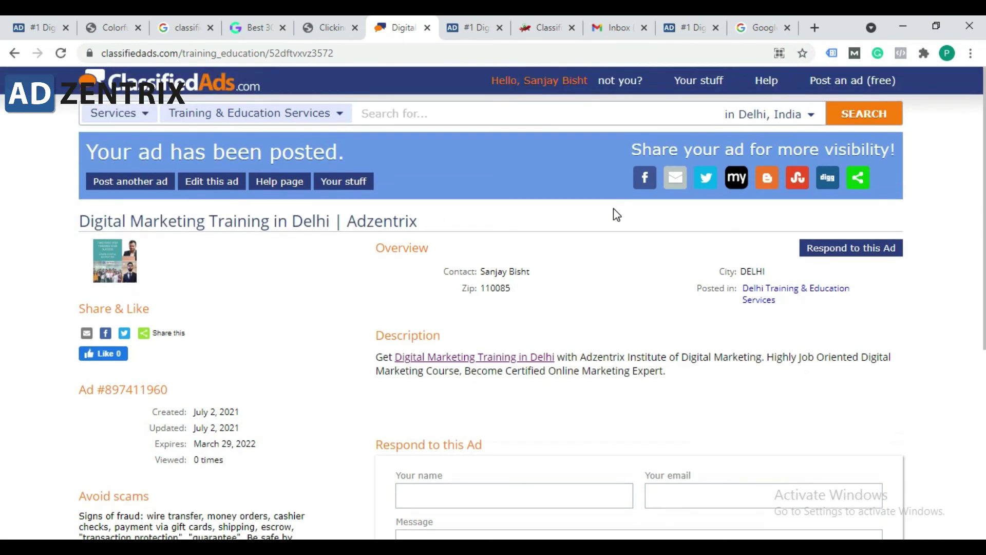
{"action": "left_click_drag", "start_coordinate": [541, 223], "coordinate": [80, 211]}
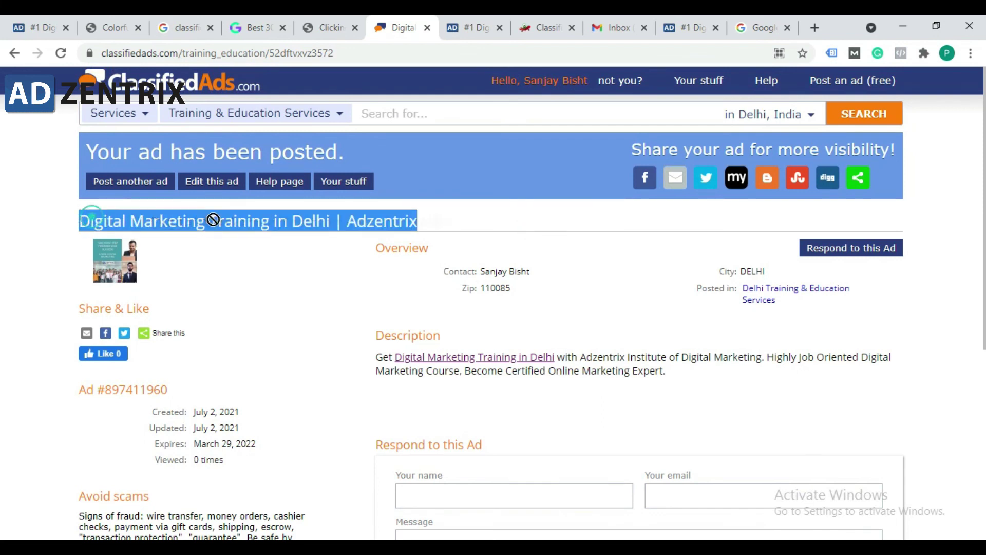
{"action": "left_click", "coordinate": [367, 223]}
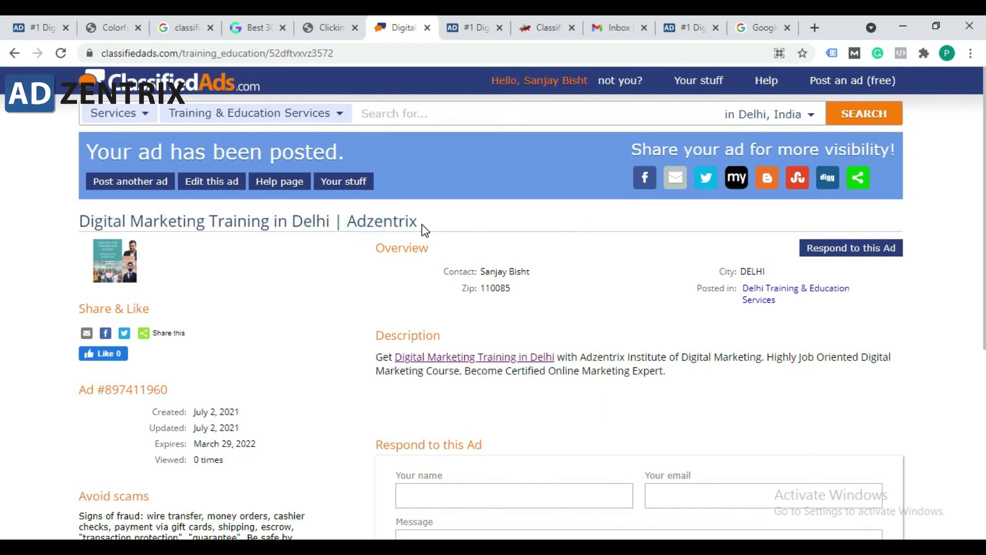
Step: Highlight 'Digital Marketing Training in Delhi' in the title, then show the Chrome window previews
{"action": "left_click_drag", "start_coordinate": [429, 224], "coordinate": [337, 226]}
{"action": "left_click", "coordinate": [443, 227]}
{"action": "left_click_drag", "start_coordinate": [441, 227], "coordinate": [324, 226]}
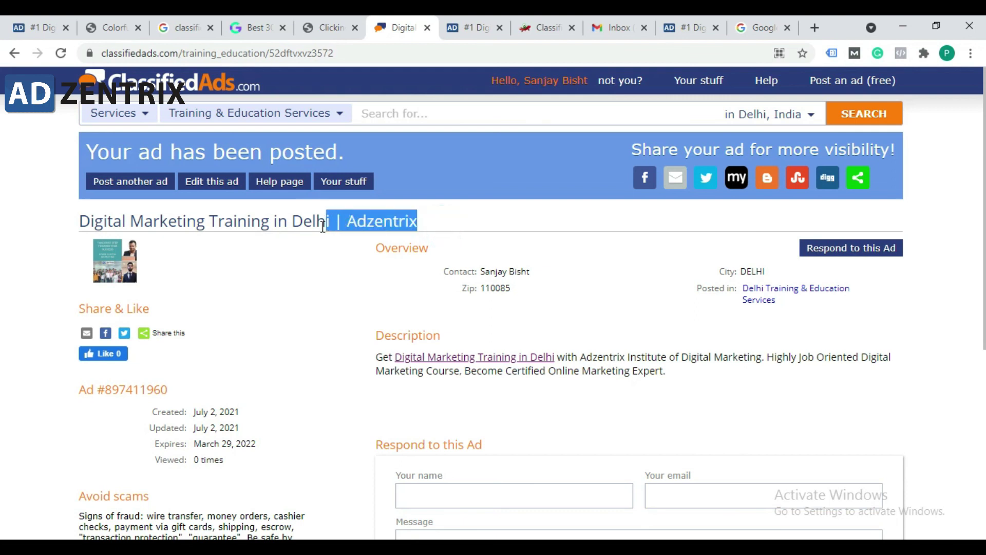
{"action": "left_click", "coordinate": [323, 226]}
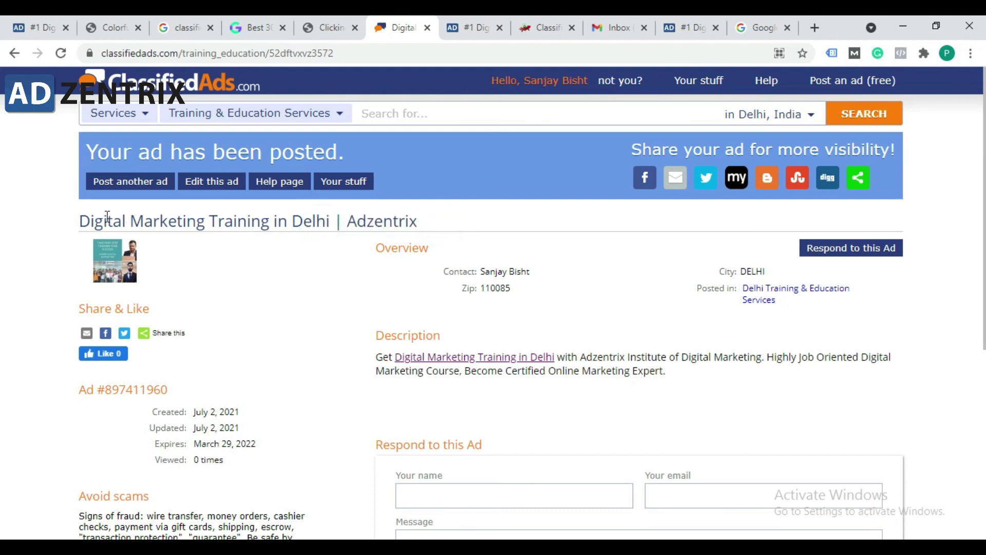
{"action": "left_click_drag", "start_coordinate": [77, 226], "coordinate": [334, 227]}
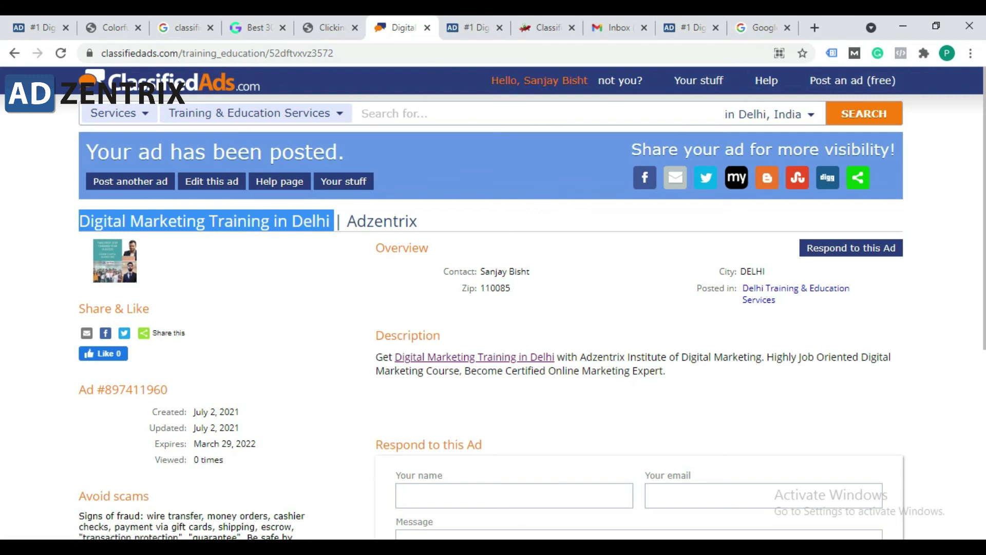
{"action": "left_click", "coordinate": [372, 548]}
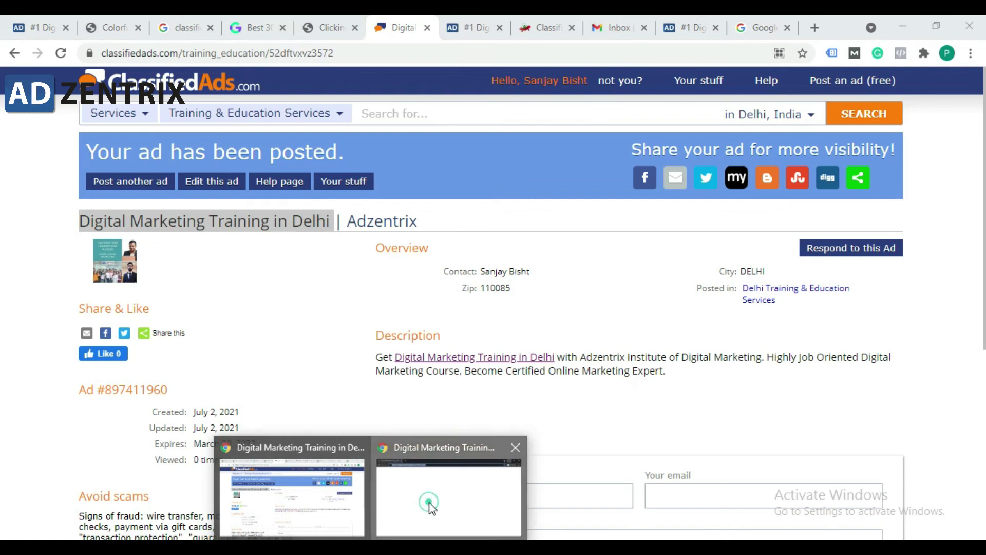
Step: Switch to the incognito window and view the live ad page and its full address
{"action": "left_click", "coordinate": [431, 509]}
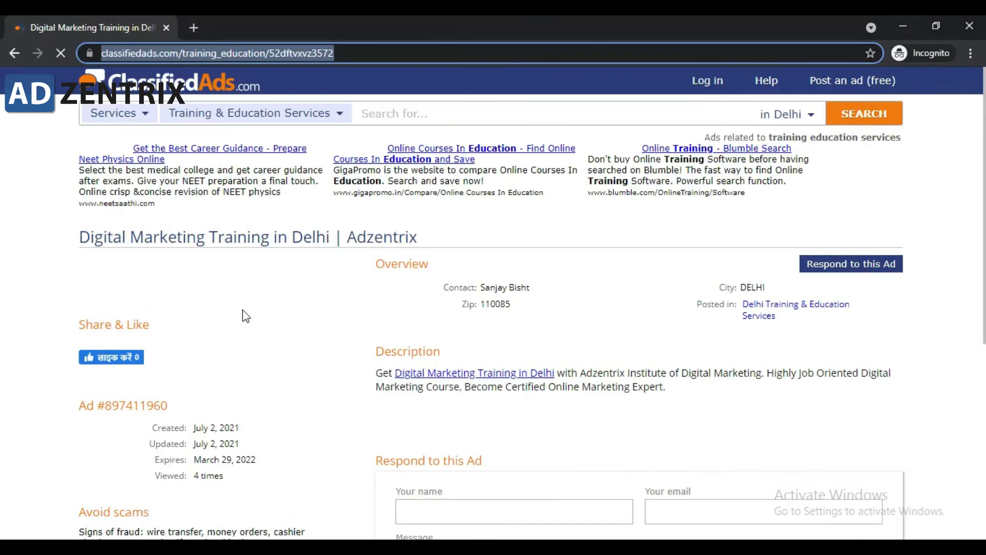
{"action": "scroll", "coordinate": [389, 307], "scroll_direction": "down", "scroll_amount": 5}
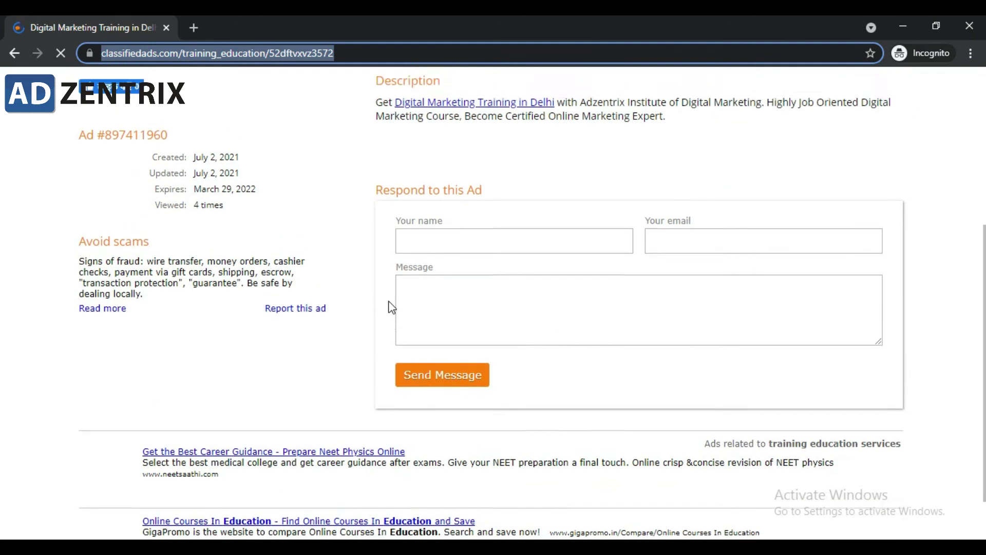
{"action": "scroll", "coordinate": [392, 307], "scroll_direction": "up", "scroll_amount": 5}
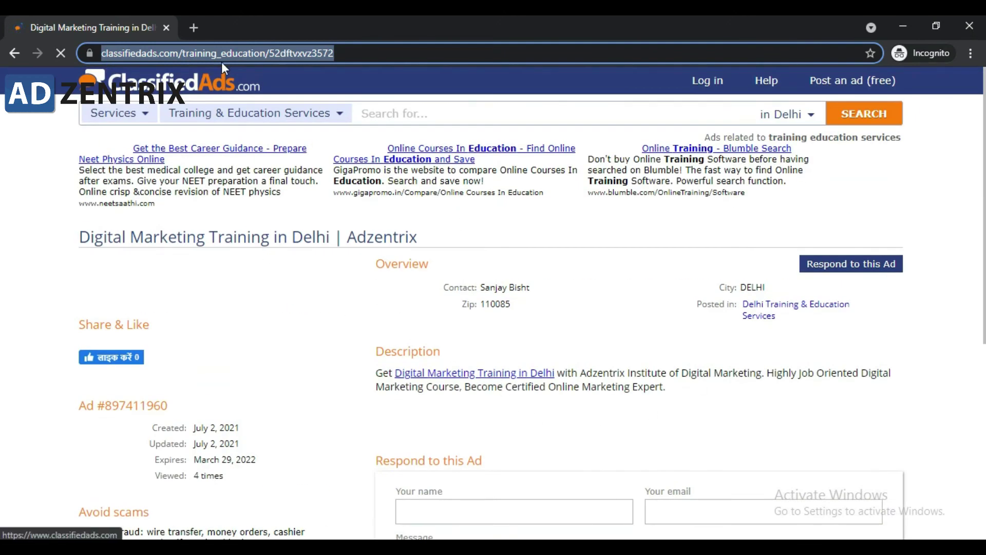
{"action": "key", "text": "Right"}
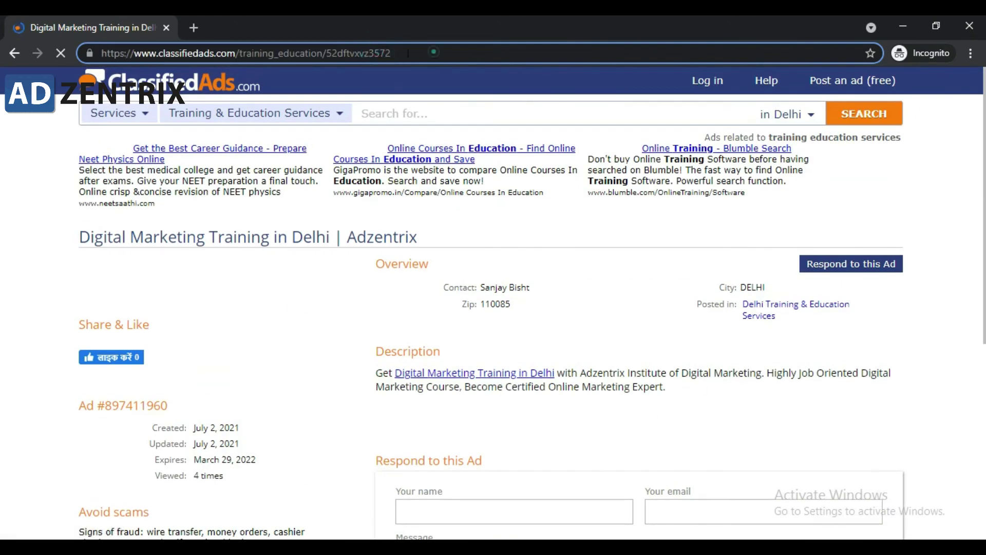
{"action": "scroll", "coordinate": [638, 355], "scroll_direction": "down", "scroll_amount": 4}
{"action": "scroll", "coordinate": [626, 371], "scroll_direction": "up", "scroll_amount": 4}
Step: Highlight the live ad's title, details and Description paragraph, then select its web address
{"action": "left_click_drag", "start_coordinate": [104, 238], "coordinate": [471, 262]}
{"action": "left_click_drag", "start_coordinate": [668, 409], "coordinate": [375, 372]}
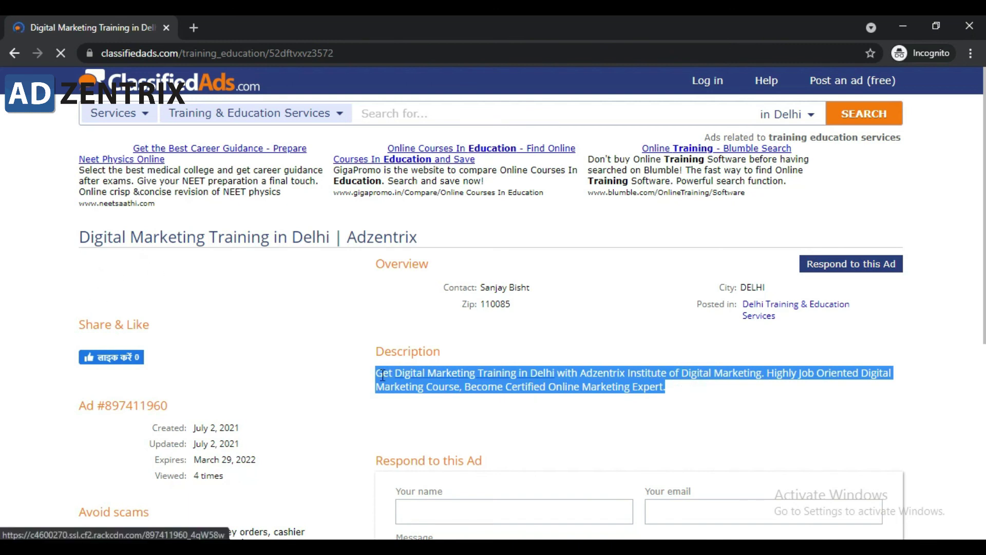
{"action": "left_click", "coordinate": [650, 406]}
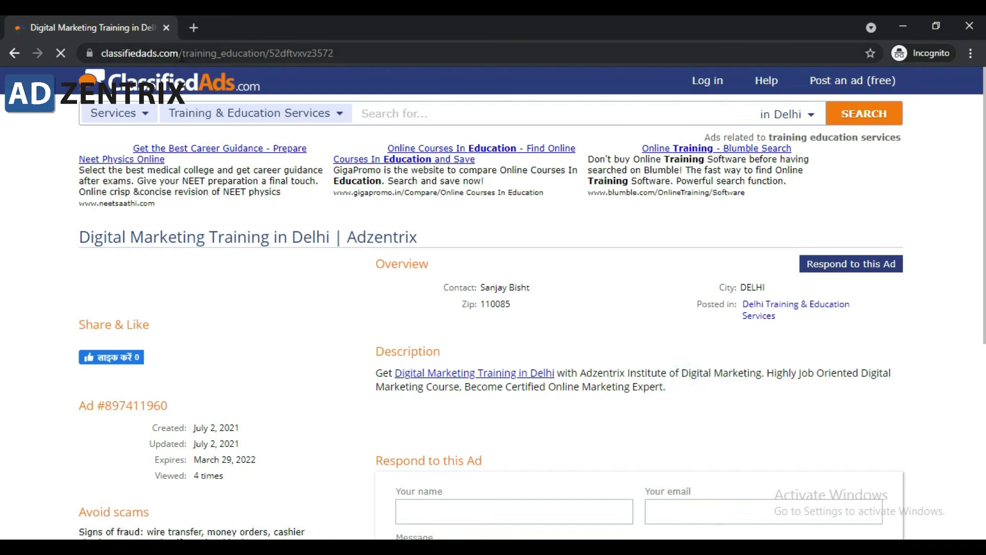
{"action": "left_click", "coordinate": [180, 56]}
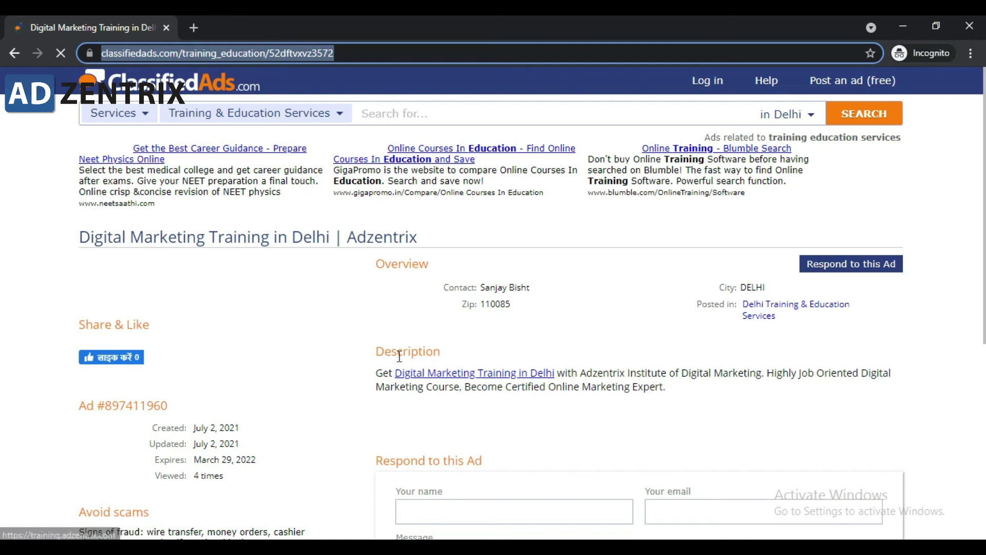
Step: Open the Description's Digital Marketing Training in Delhi link to training.adzentrix.com in a new tab
{"action": "left_click", "coordinate": [485, 375]}
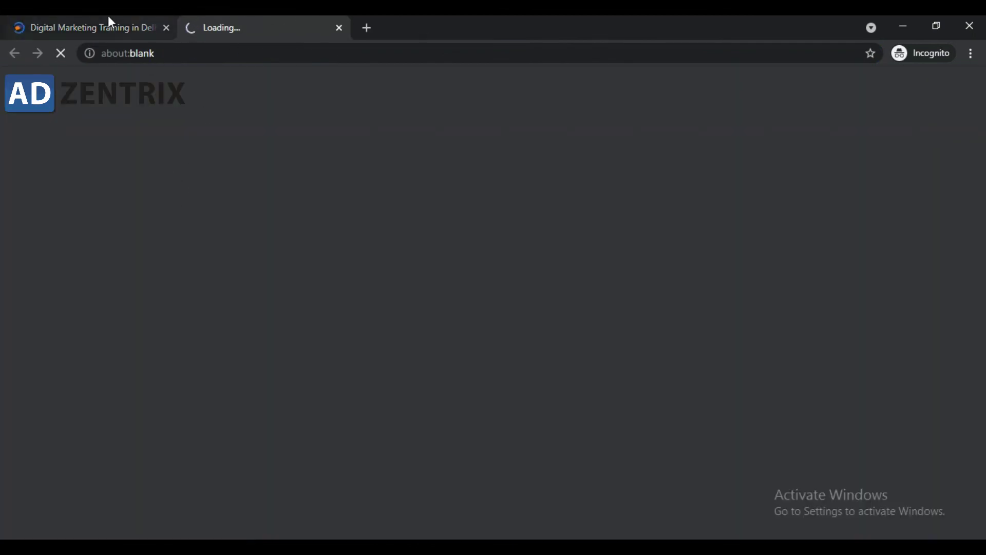
{"action": "left_click", "coordinate": [85, 21]}
{"action": "left_click", "coordinate": [236, 20]}
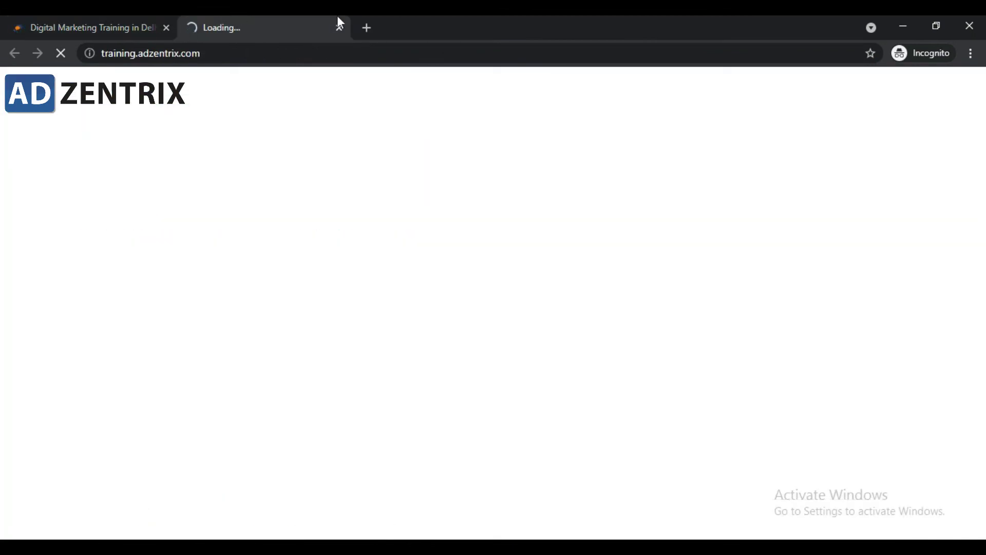
{"action": "left_click", "coordinate": [97, 21]}
{"action": "left_click_drag", "start_coordinate": [727, 399], "coordinate": [335, 273]}
Step: Compare the loading training site tab with the ad page, then minimize the incognito window
{"action": "left_click", "coordinate": [268, 23]}
{"action": "left_click", "coordinate": [106, 22]}
{"action": "left_click", "coordinate": [240, 23]}
{"action": "left_click", "coordinate": [65, 23]}
{"action": "left_click", "coordinate": [289, 21]}
{"action": "left_click", "coordinate": [141, 21]}
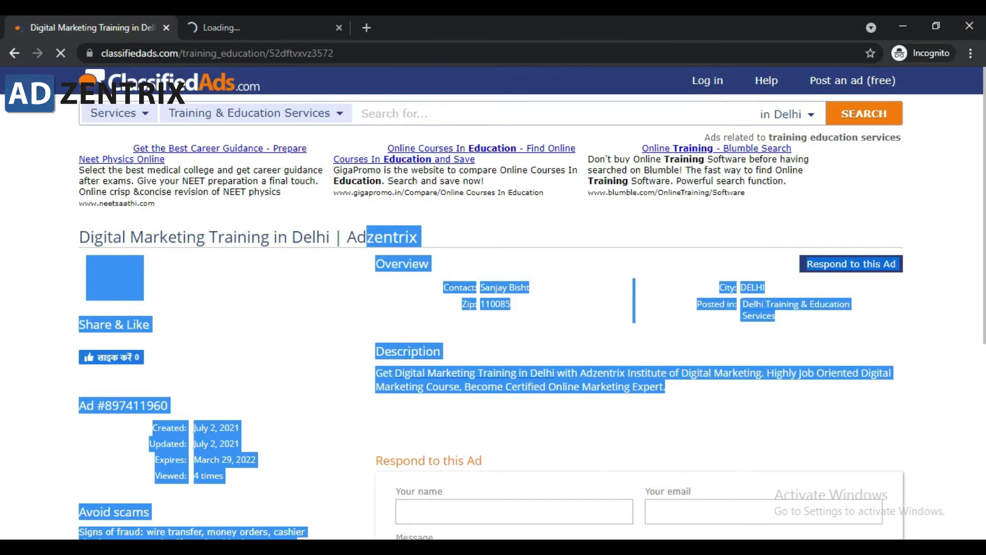
{"action": "left_click", "coordinate": [960, 216]}
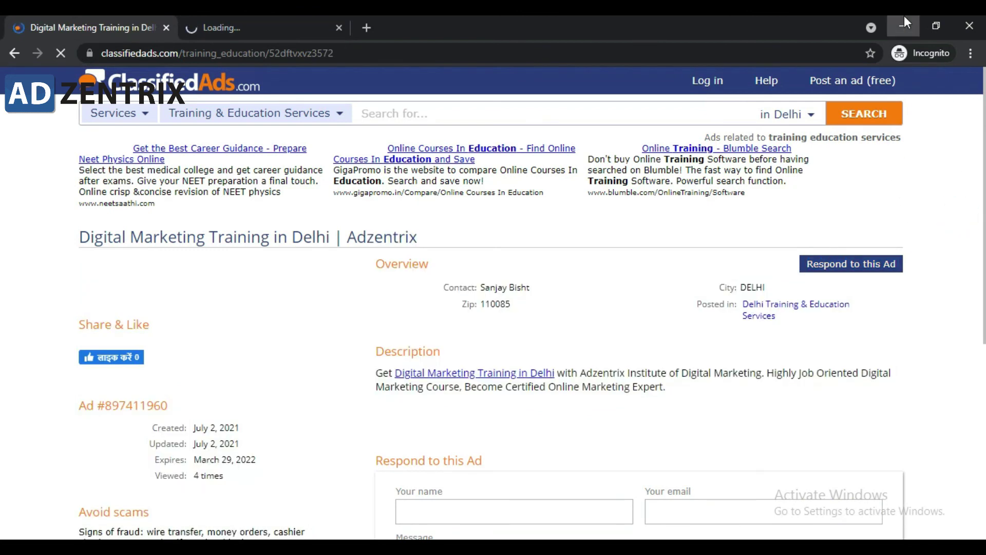
{"action": "left_click", "coordinate": [904, 19]}
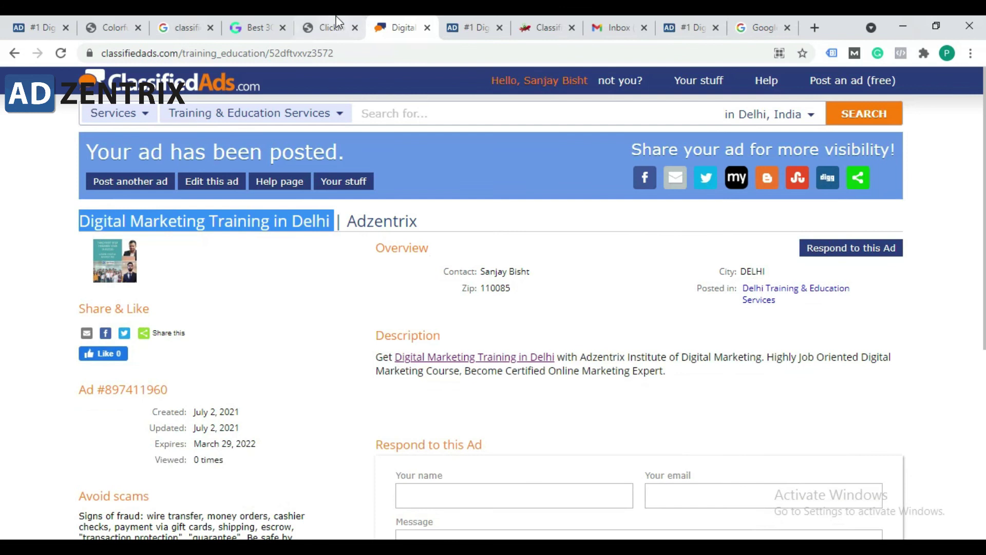
{"action": "left_click", "coordinate": [329, 27]}
{"action": "left_click", "coordinate": [257, 27]}
{"action": "scroll", "coordinate": [226, 316], "scroll_direction": "down", "scroll_amount": 18}
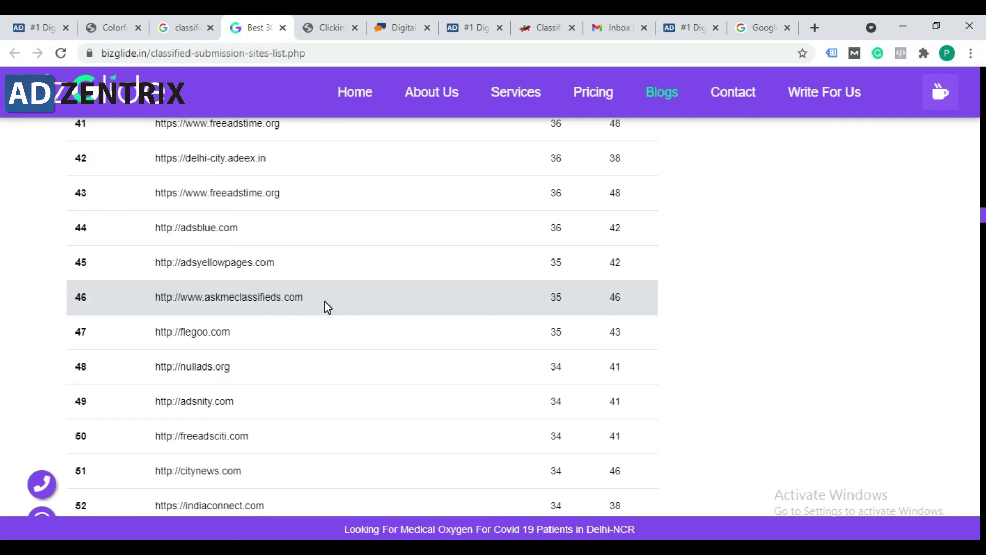
{"action": "left_click_drag", "start_coordinate": [181, 297], "coordinate": [324, 298]}
{"action": "left_click", "coordinate": [288, 297]}
{"action": "scroll", "coordinate": [288, 297], "scroll_direction": "down", "scroll_amount": 7}
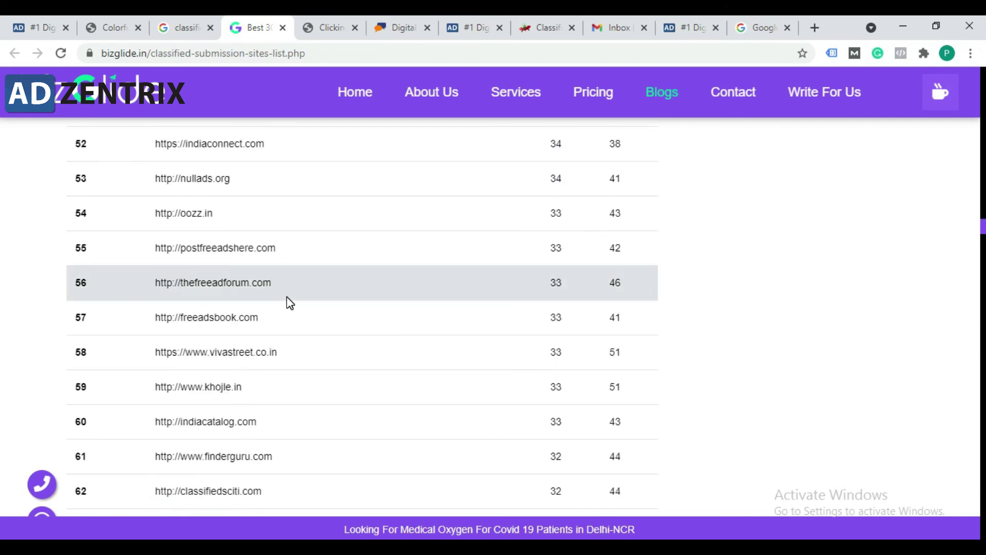